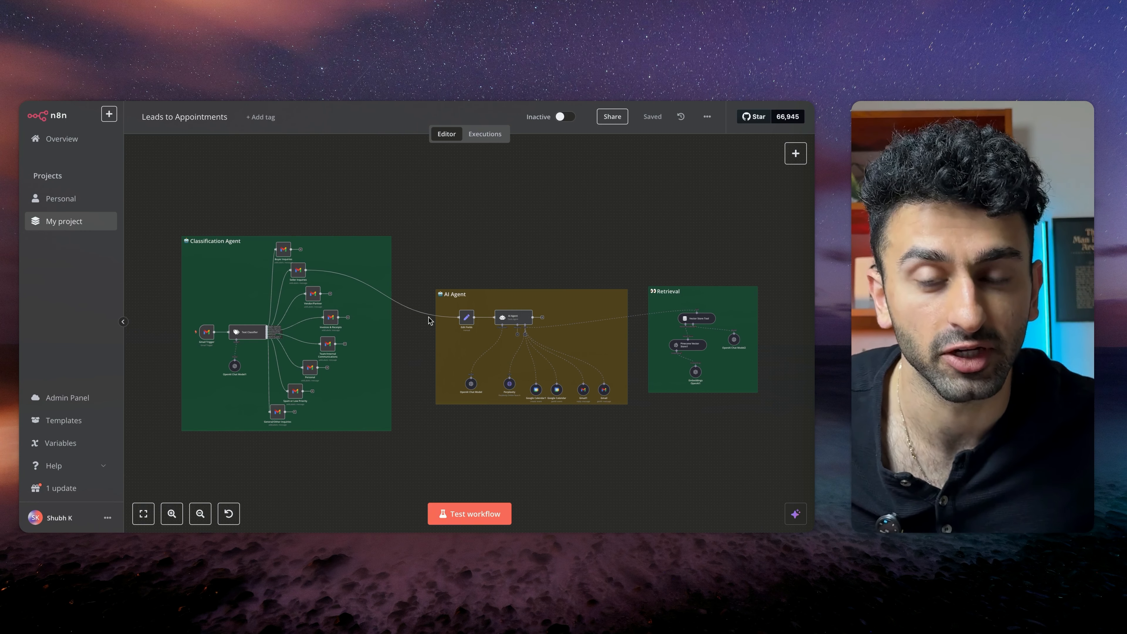
Examine the Classification Agent section: the Gmail trigger, the Text Classifier and its Gmail label branches
scroll(428, 321, up, 5)
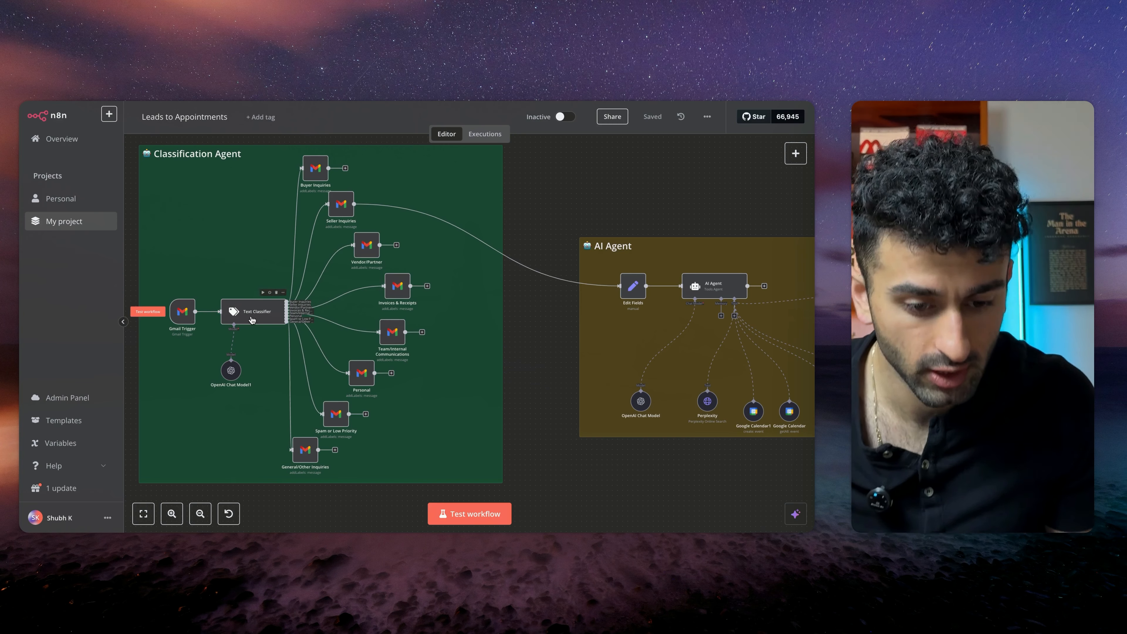
scroll(251, 321, up, 5)
scroll(251, 321, up, 1)
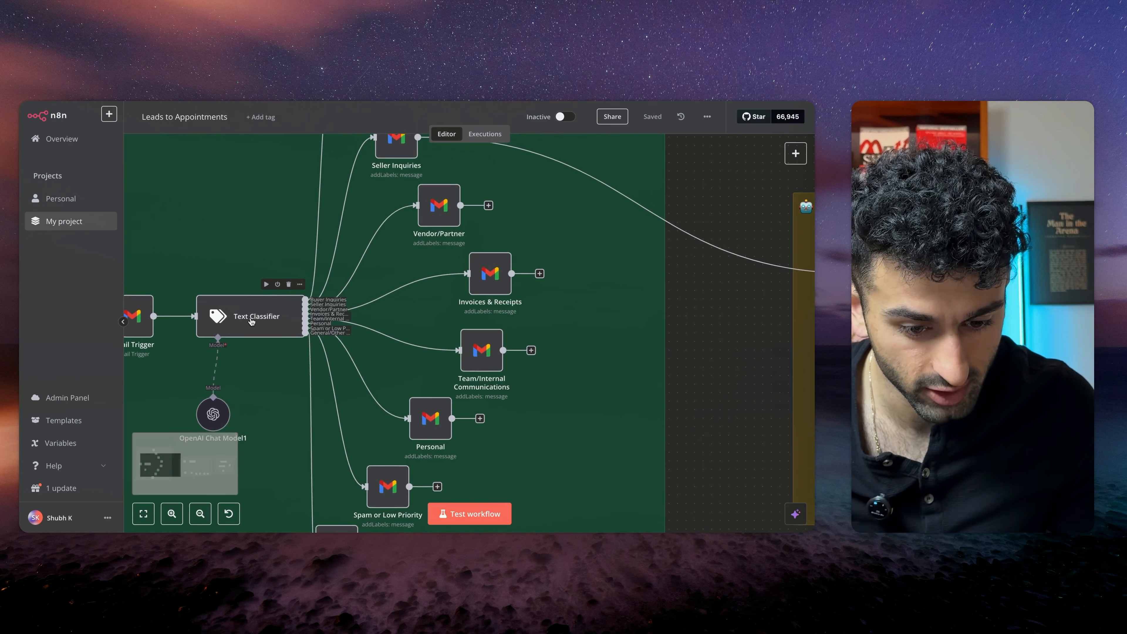
scroll(278, 187, up, 3)
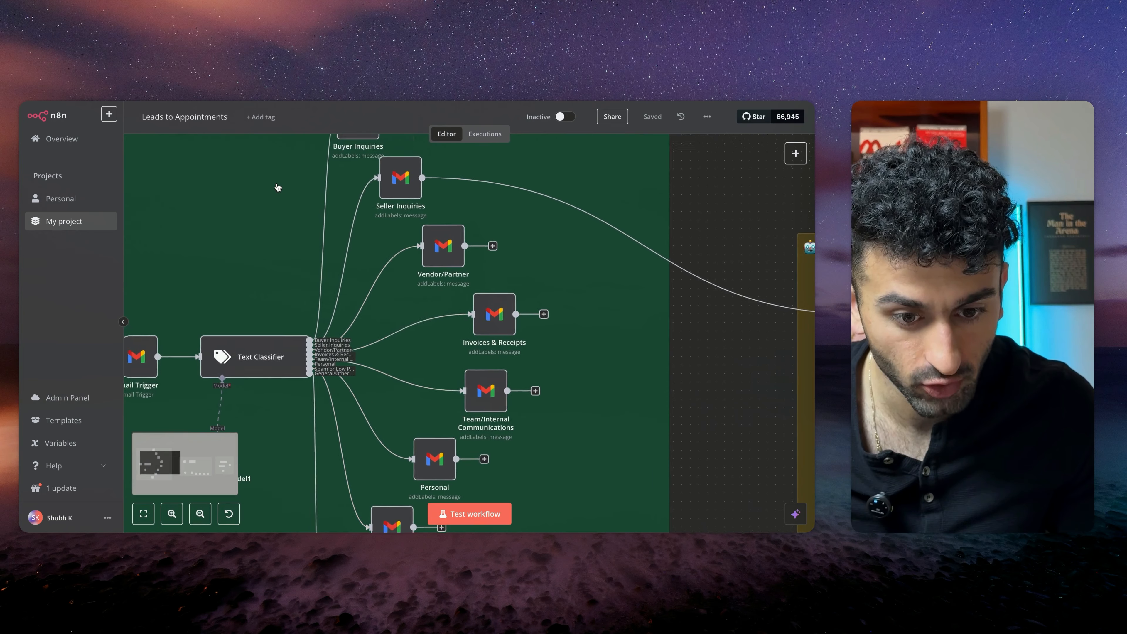
scroll(277, 187, down, 2)
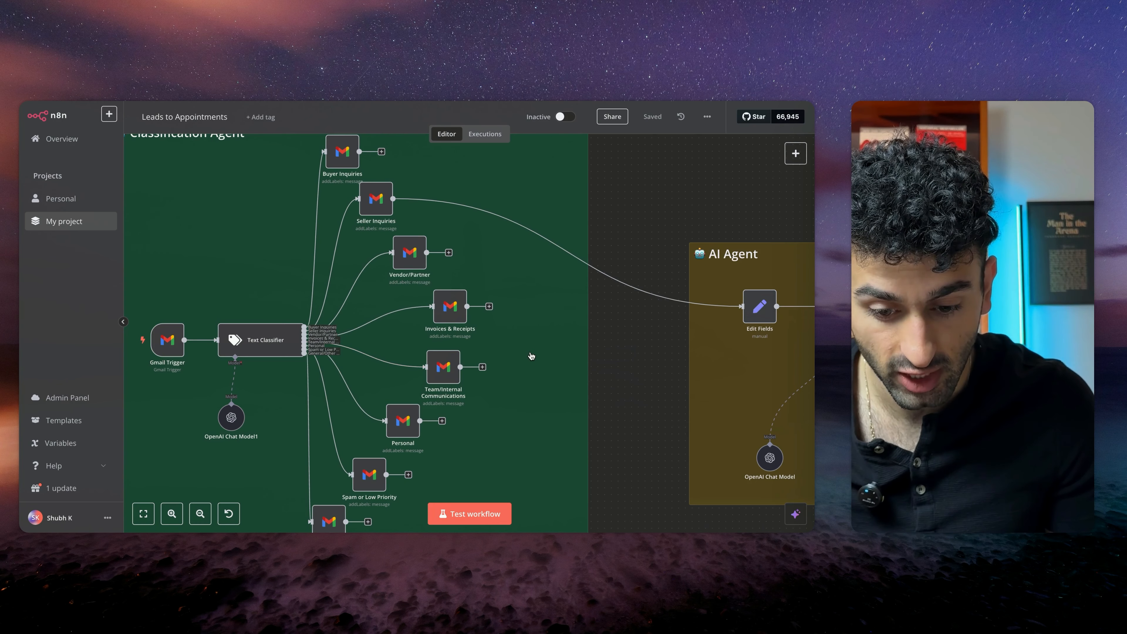
scroll(531, 355, down, 1)
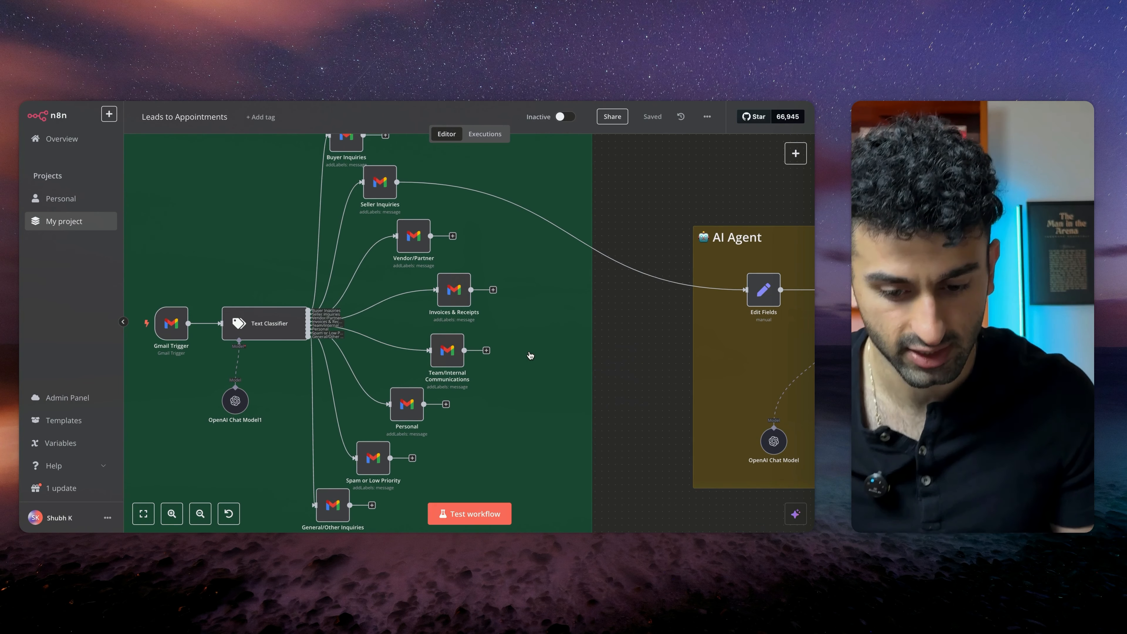
scroll(489, 366, down, 3)
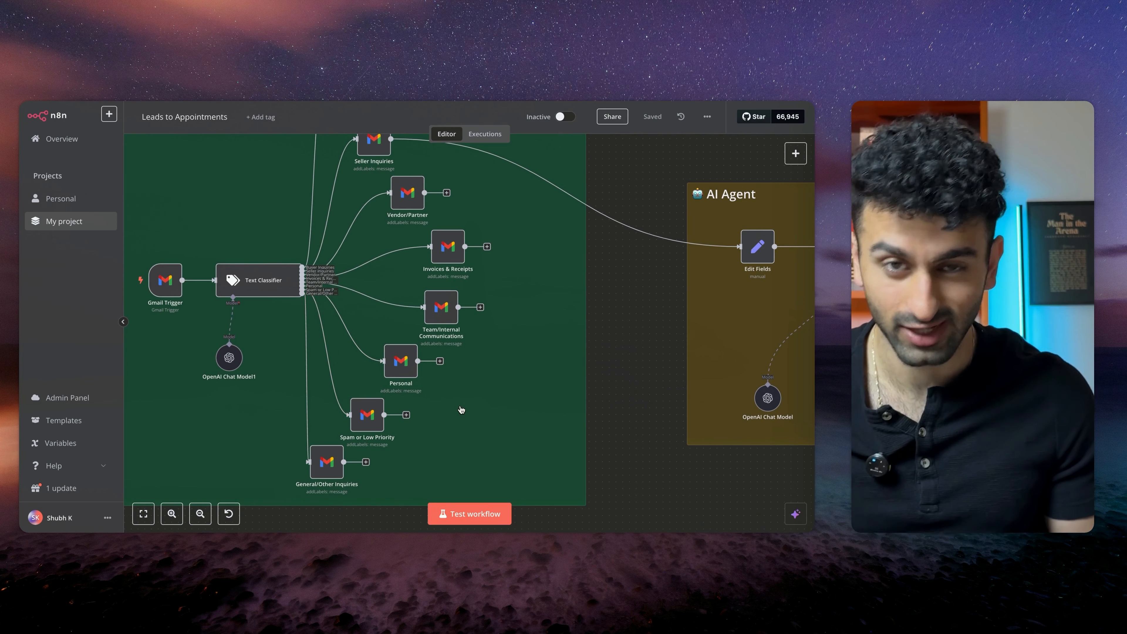
scroll(461, 410, down, 1)
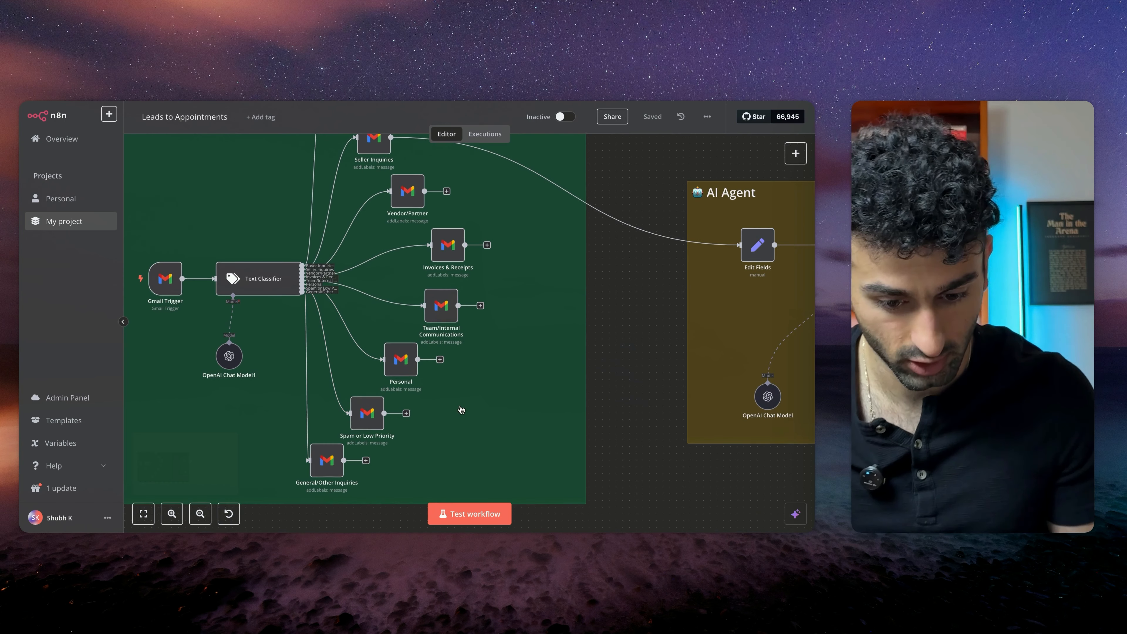
scroll(520, 353, up, 3)
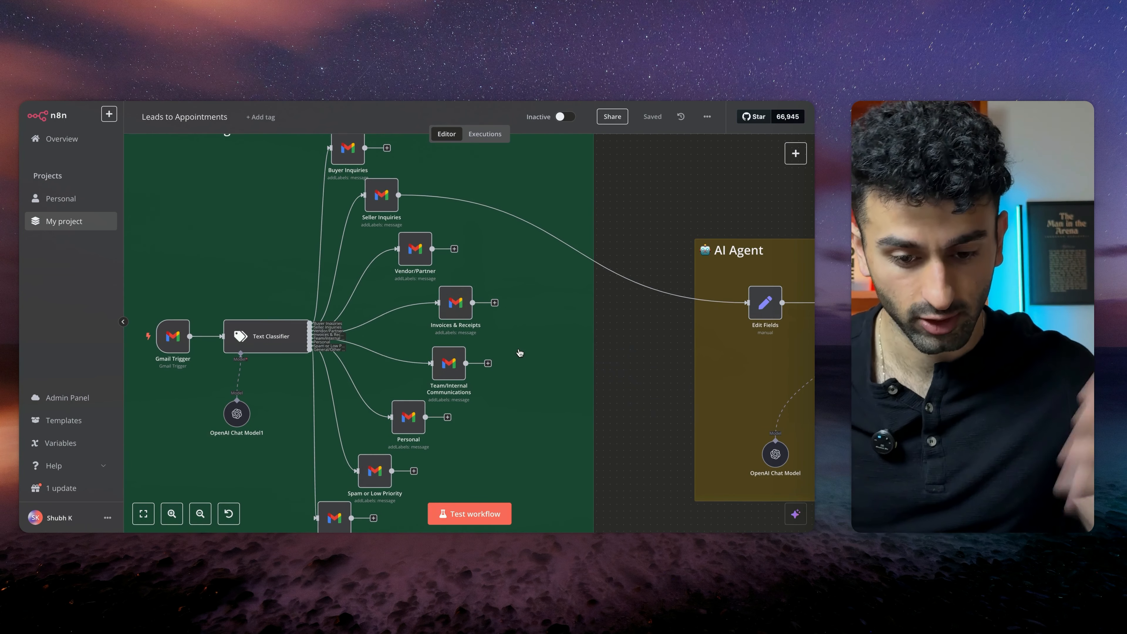
scroll(521, 353, down, 2)
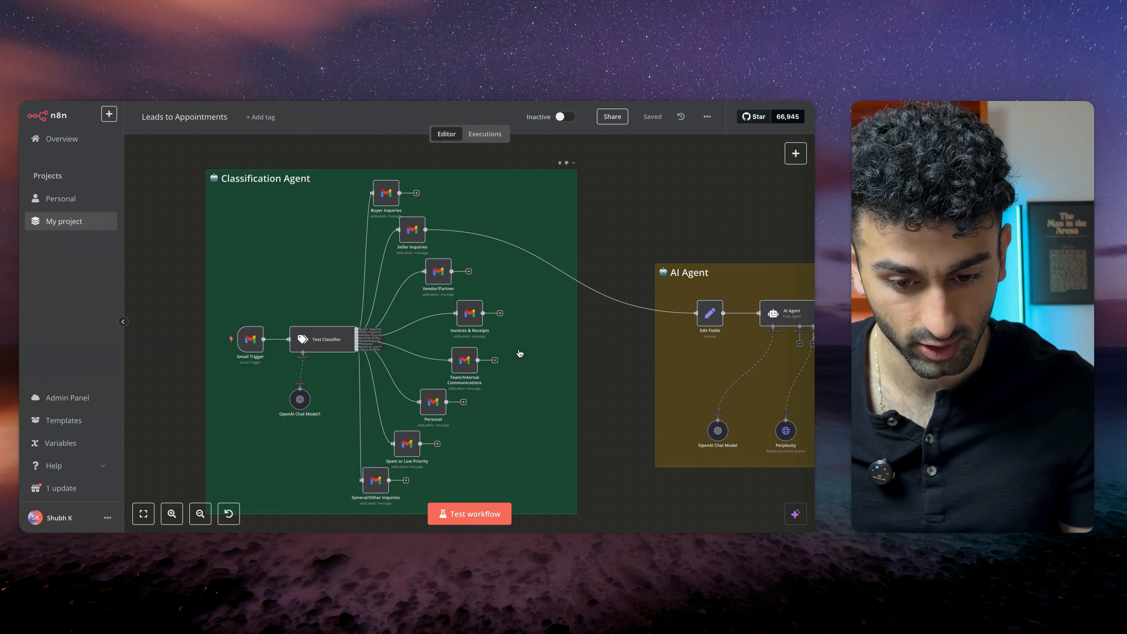
Examine the AI Agent section's model and tools, and the Retrieval section's vector store nodes
scroll(520, 353, right, 3)
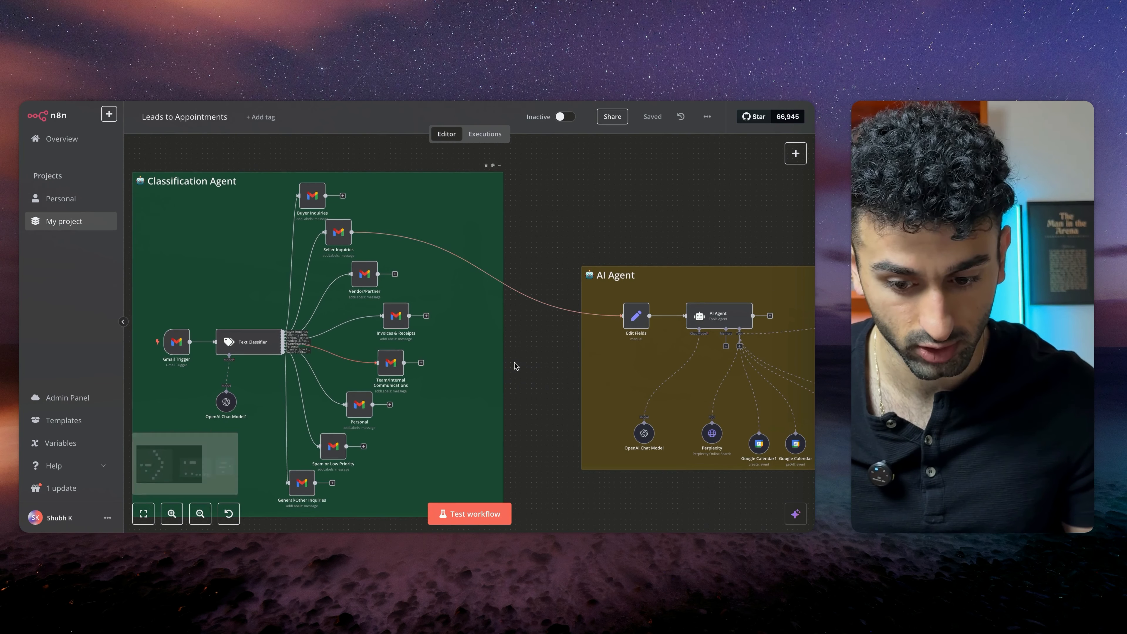
scroll(515, 365, right, 2)
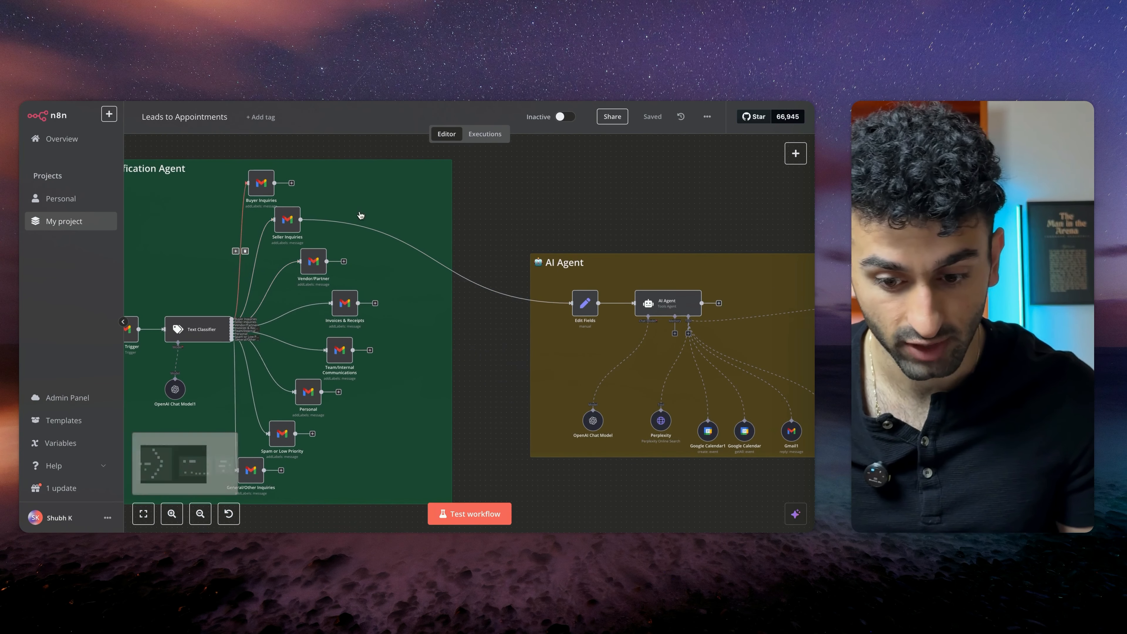
scroll(445, 266, right, 3)
scroll(445, 266, down, 1)
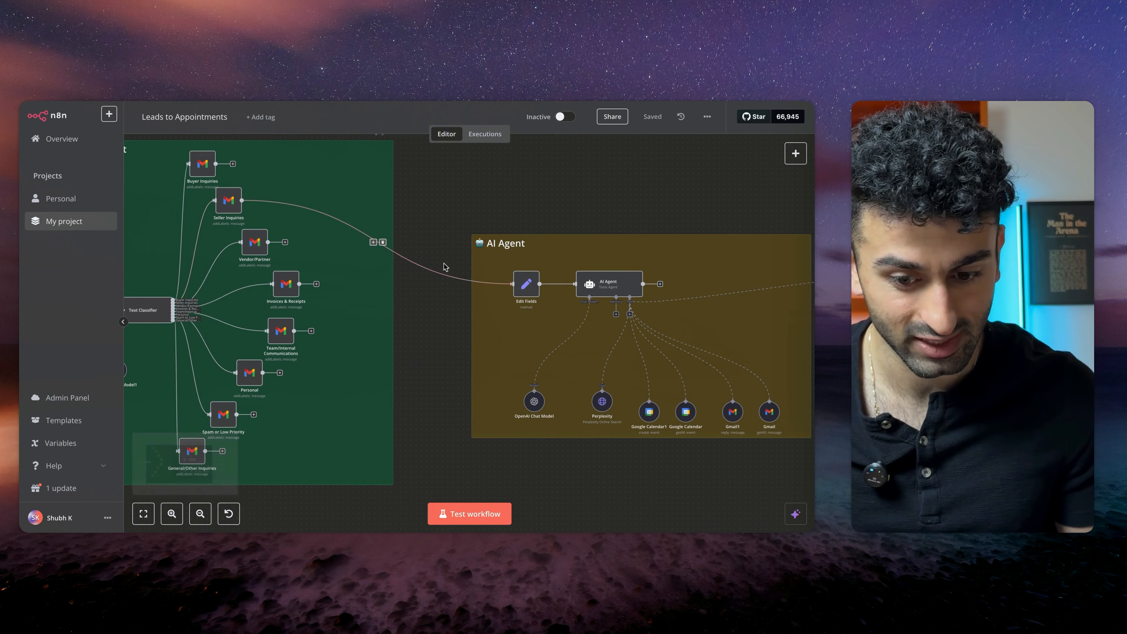
scroll(445, 266, right, 3)
scroll(569, 399, up, 4)
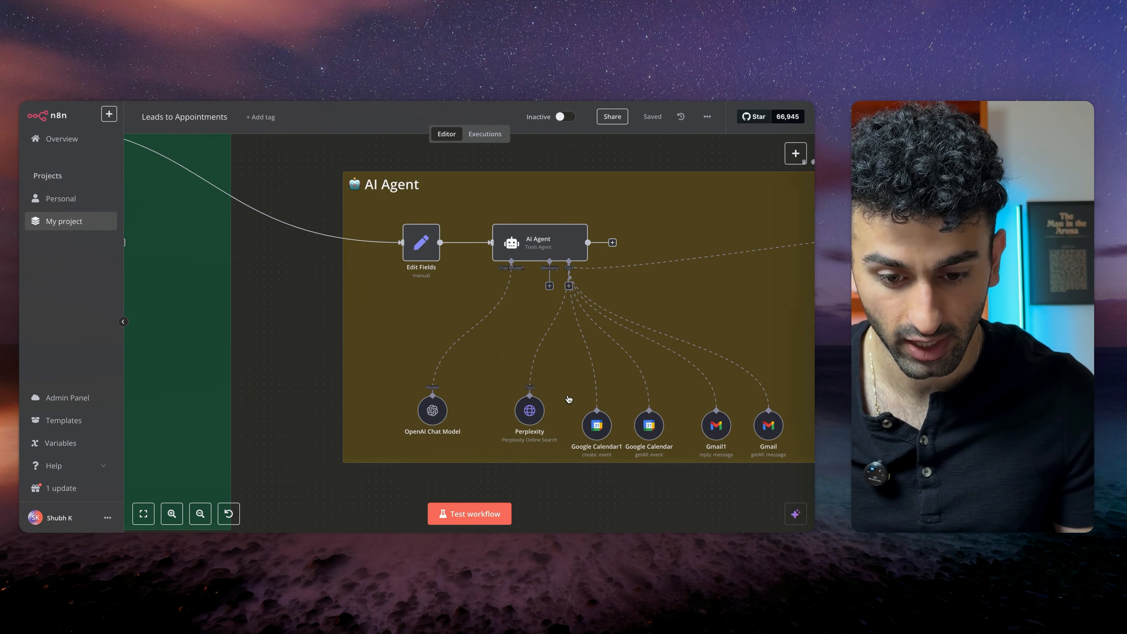
key(1)
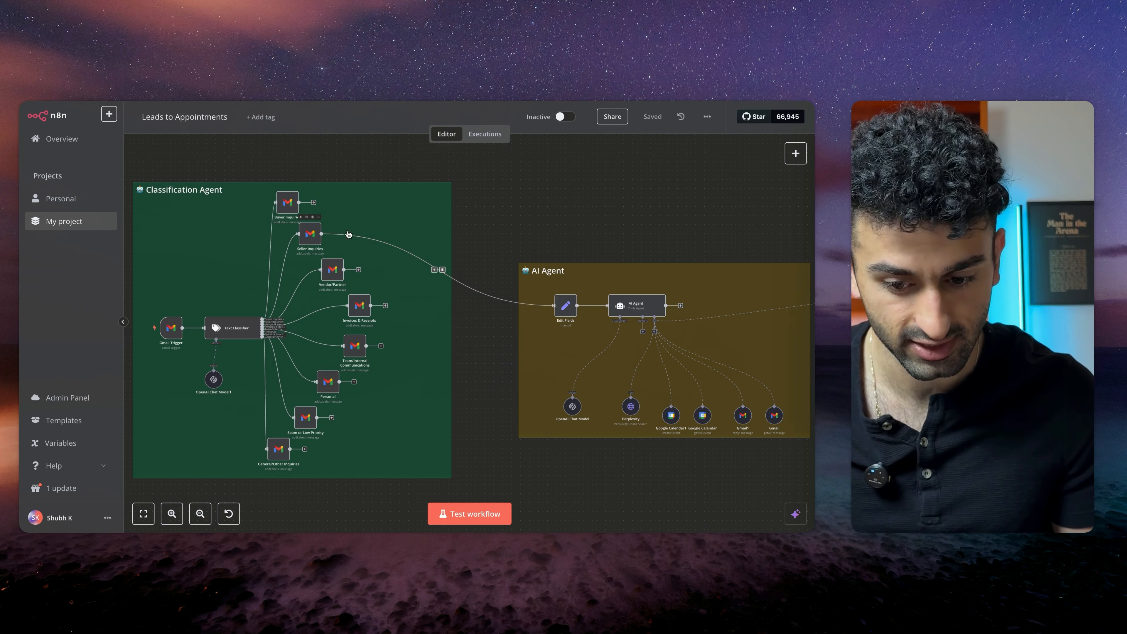
scroll(577, 350, right, 5)
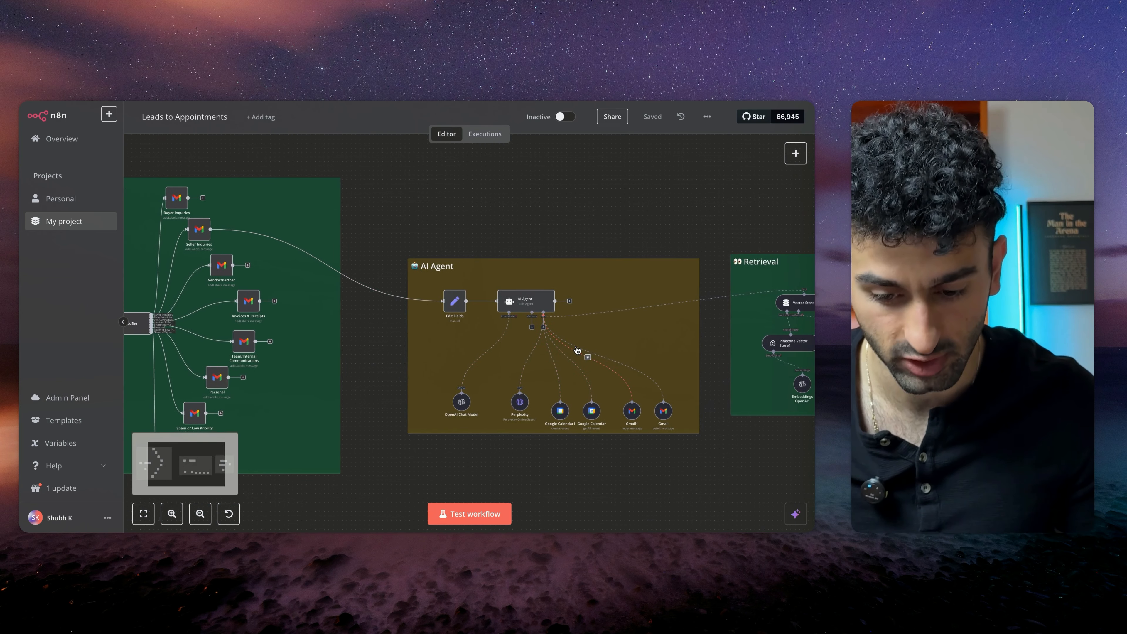
scroll(577, 351, up, 3)
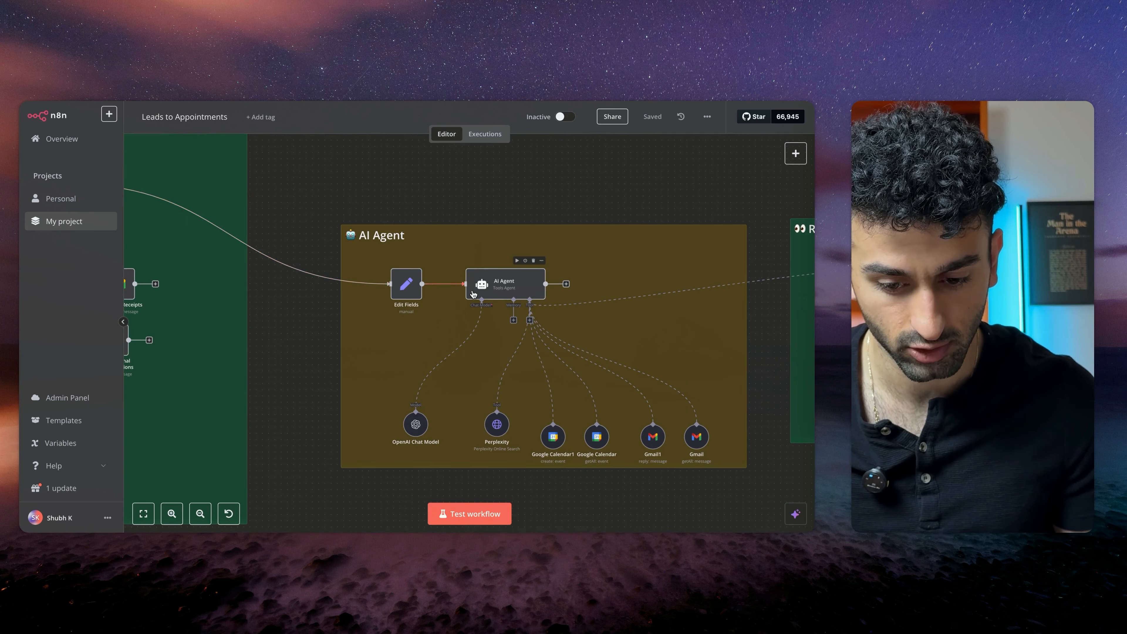
scroll(440, 288, right, 2)
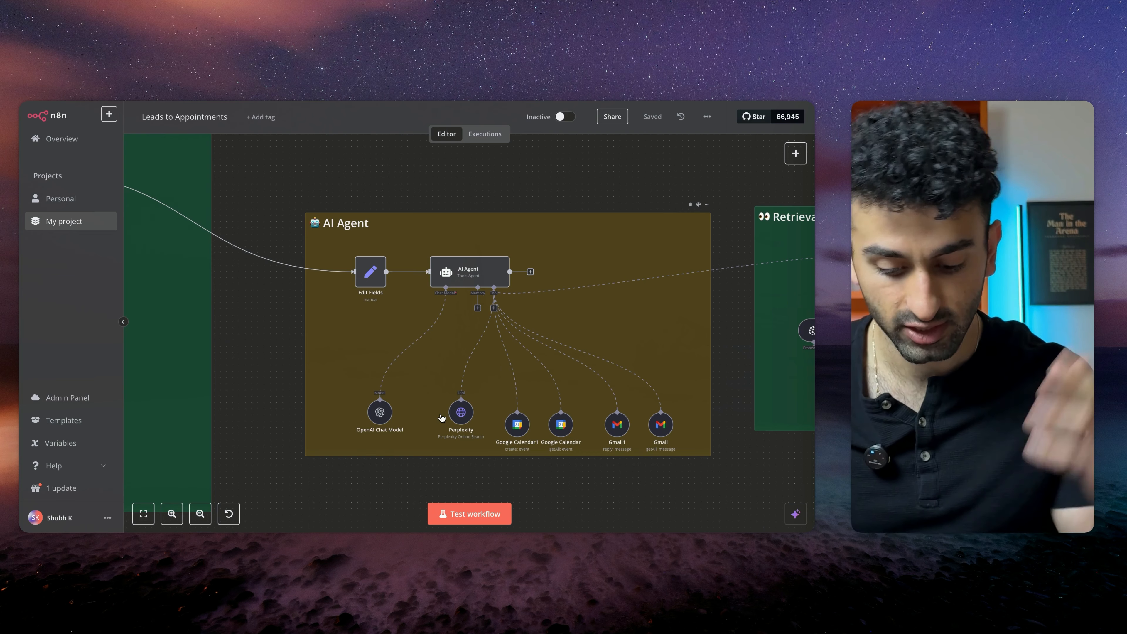
scroll(441, 418, right, 4)
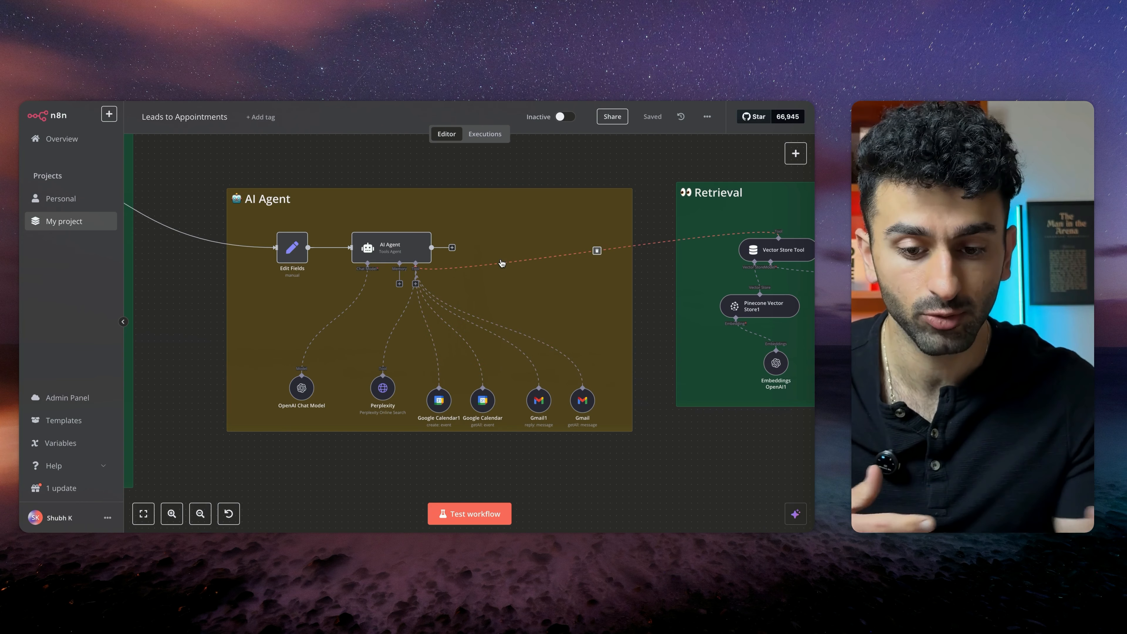
scroll(502, 262, right, 5)
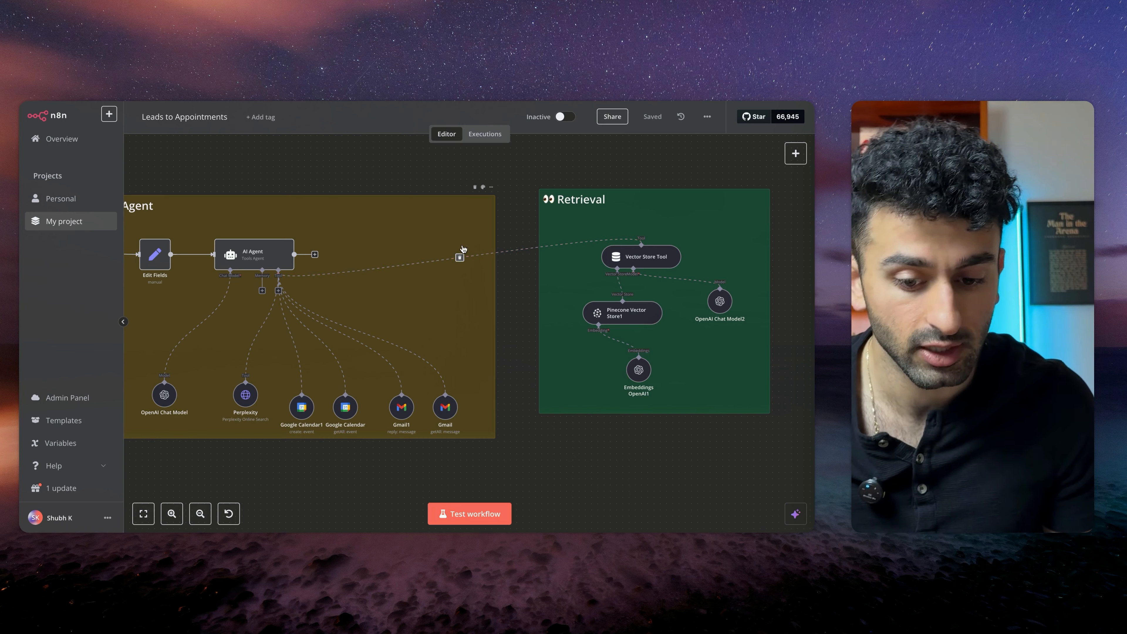
Zoom out over the whole workflow and follow the test execution as it runs through the nodes
scroll(473, 235, left, 5)
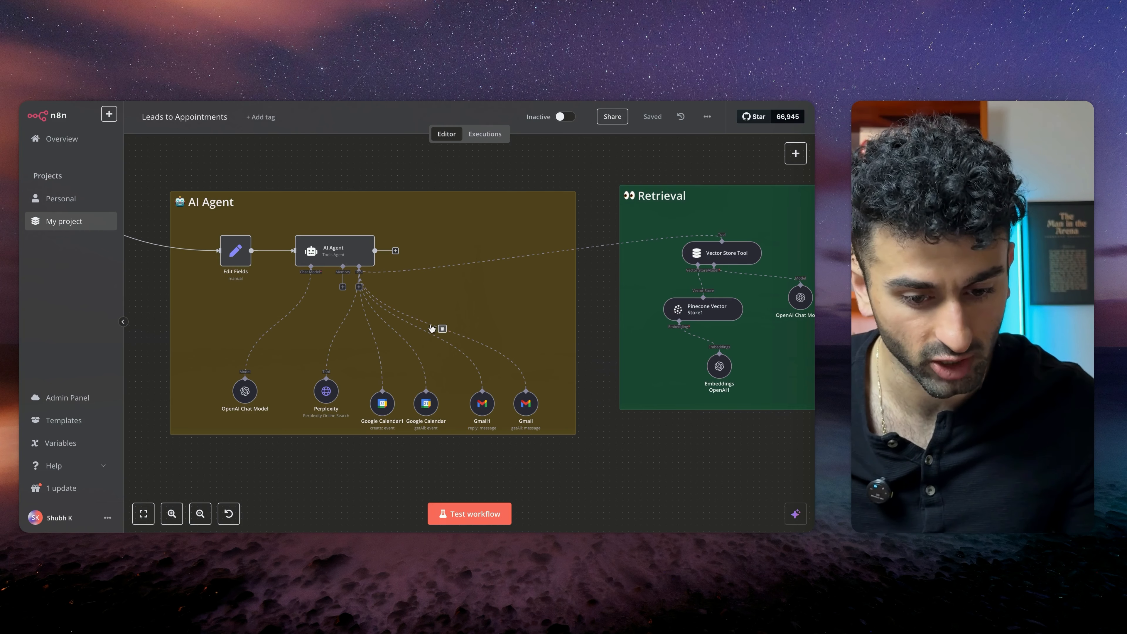
scroll(449, 290, left, 5)
scroll(449, 290, down, 5)
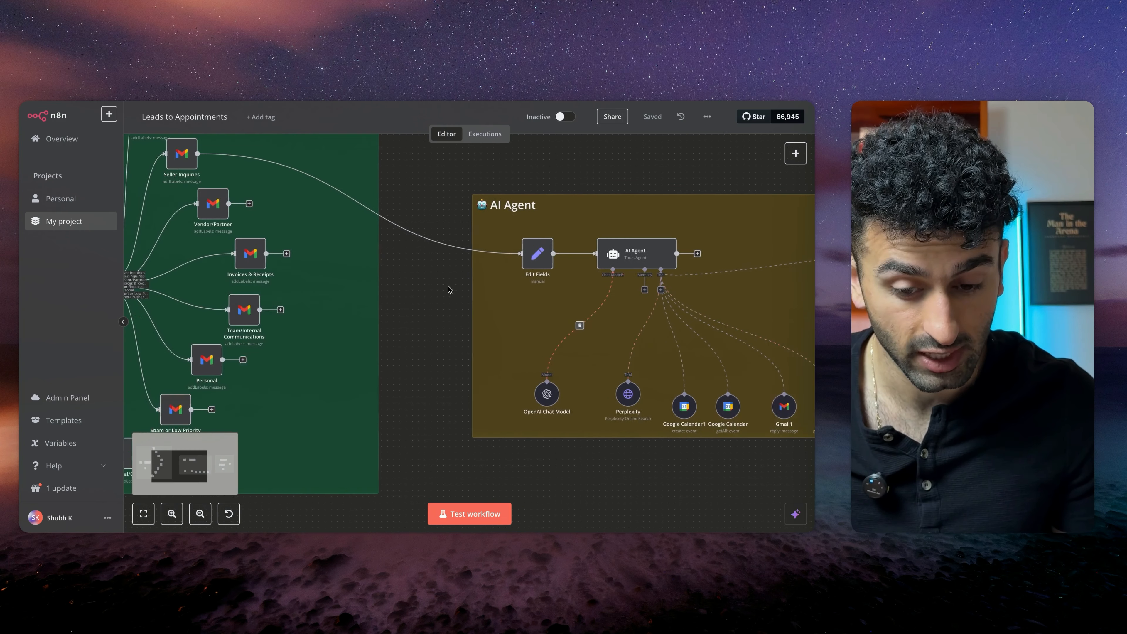
scroll(449, 289, right, 3)
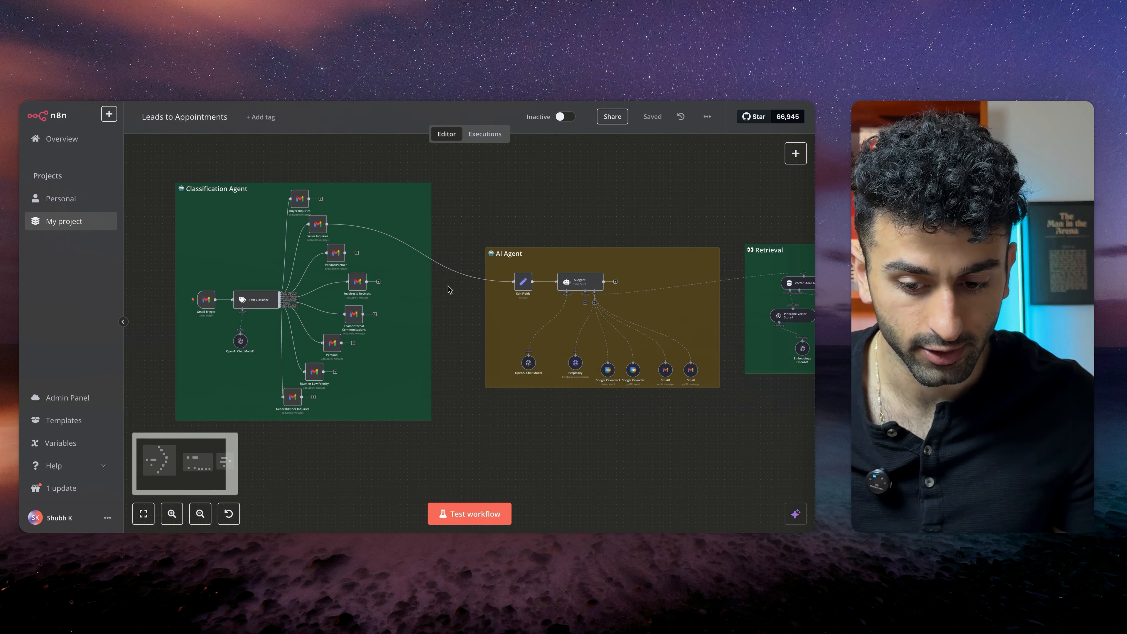
scroll(449, 289, right, 2)
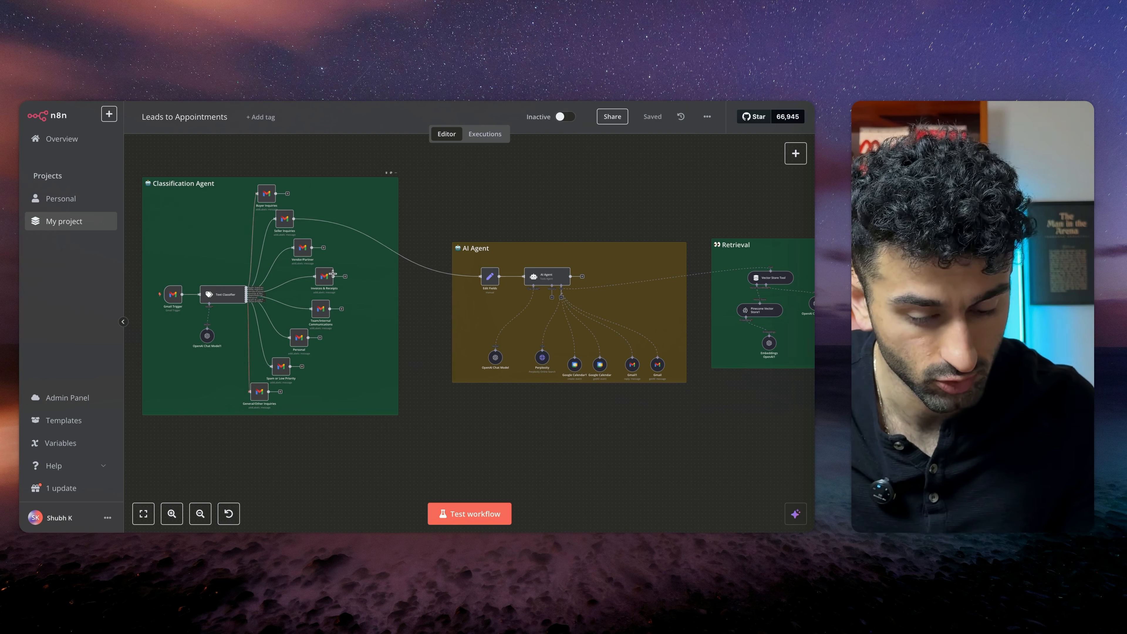
scroll(415, 314, up, 5)
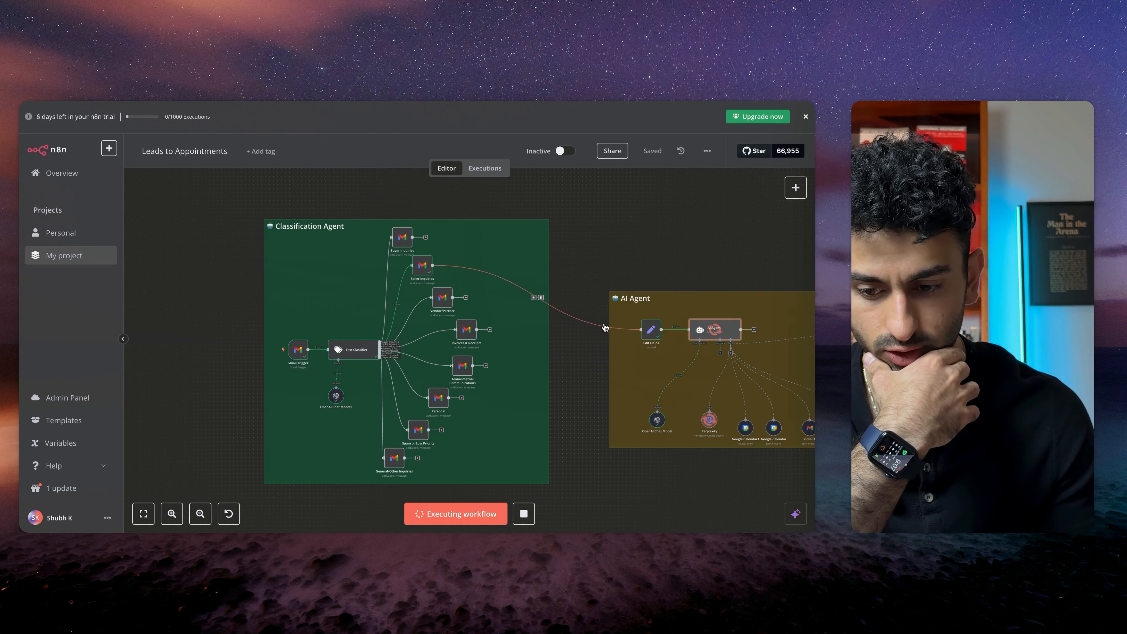
scroll(398, 332, right, 3)
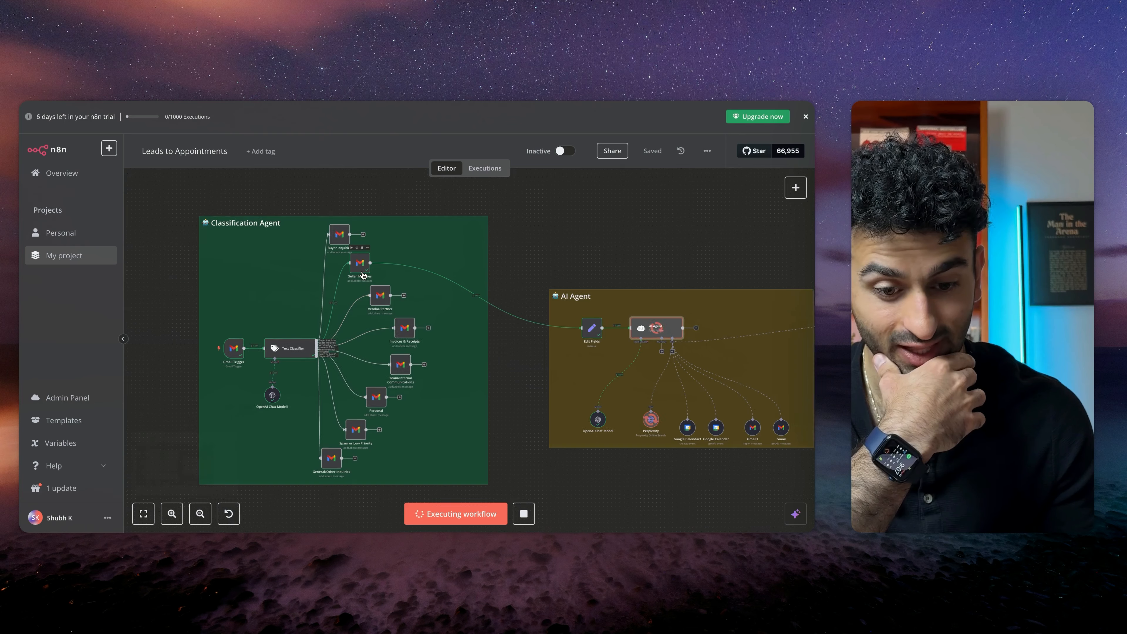
scroll(364, 273, up, 5)
scroll(368, 277, down, 5)
scroll(367, 277, down, 2)
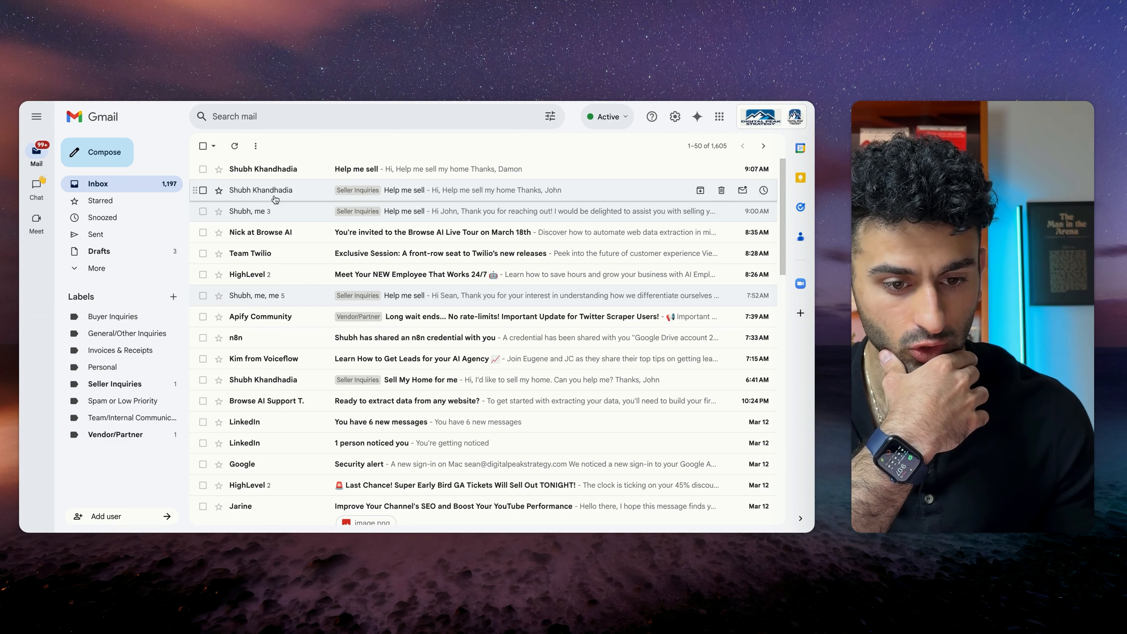
click(275, 170)
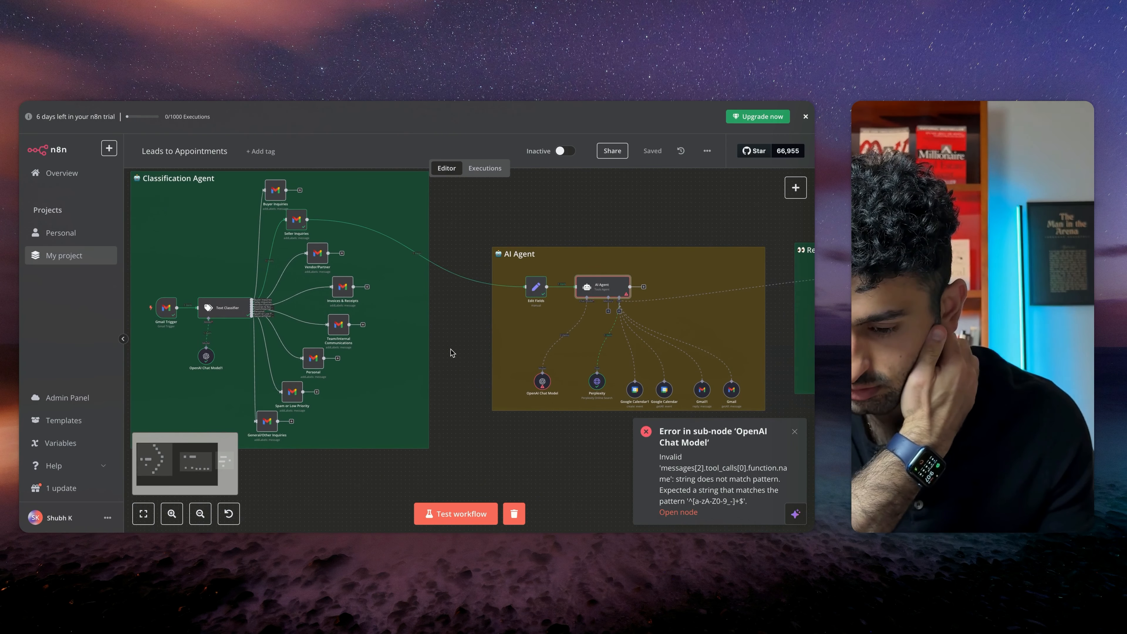
scroll(448, 342, right, 5)
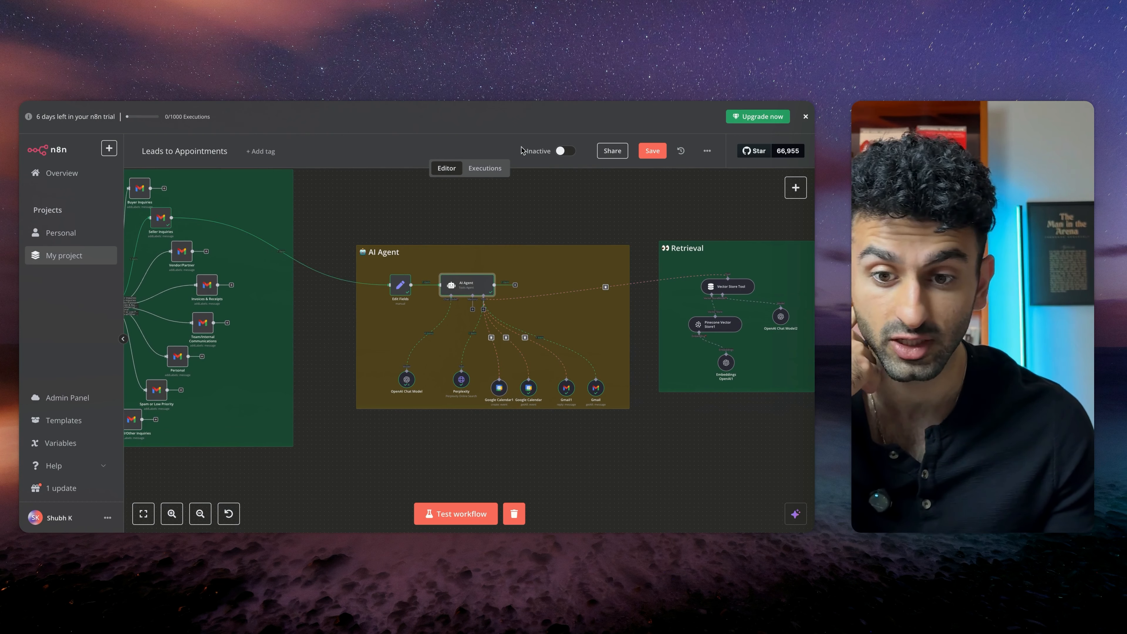
Switch to Gmail and read the automated reply sent to the home-selling inquiry
key(ctrl+Tab)
click(112, 191)
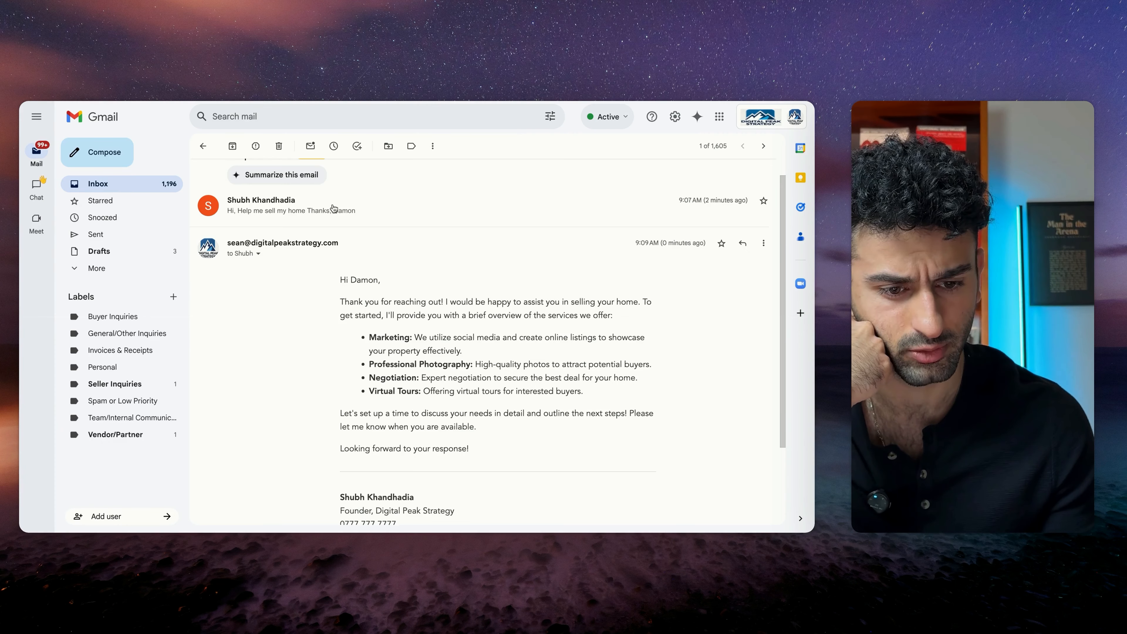
scroll(412, 347, down, 1)
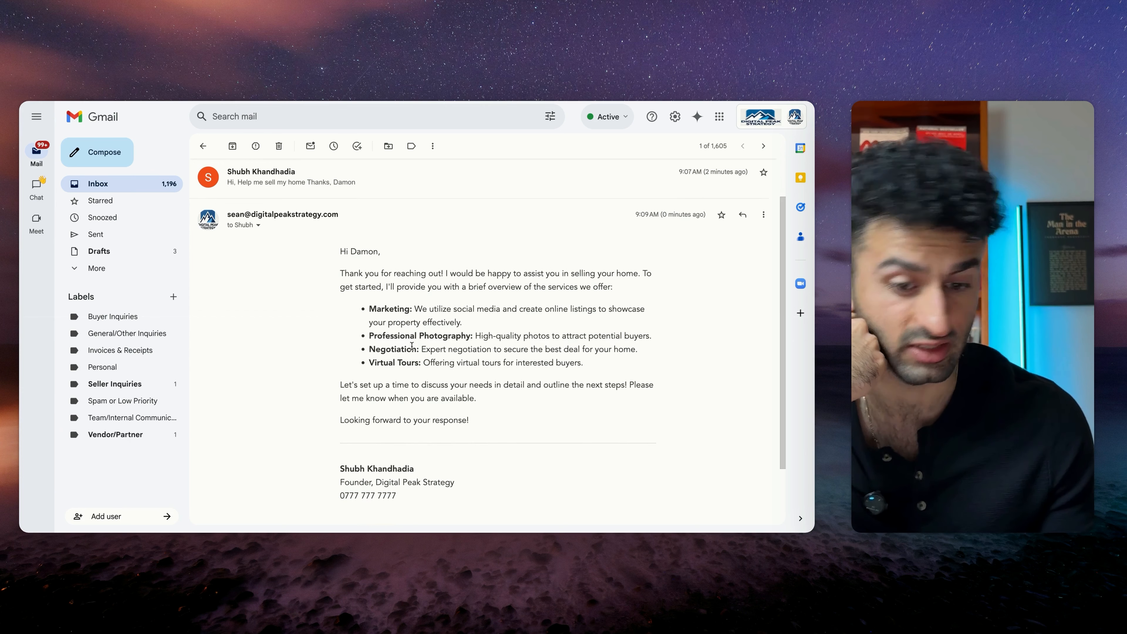
drag(344, 264, 529, 431)
click(529, 414)
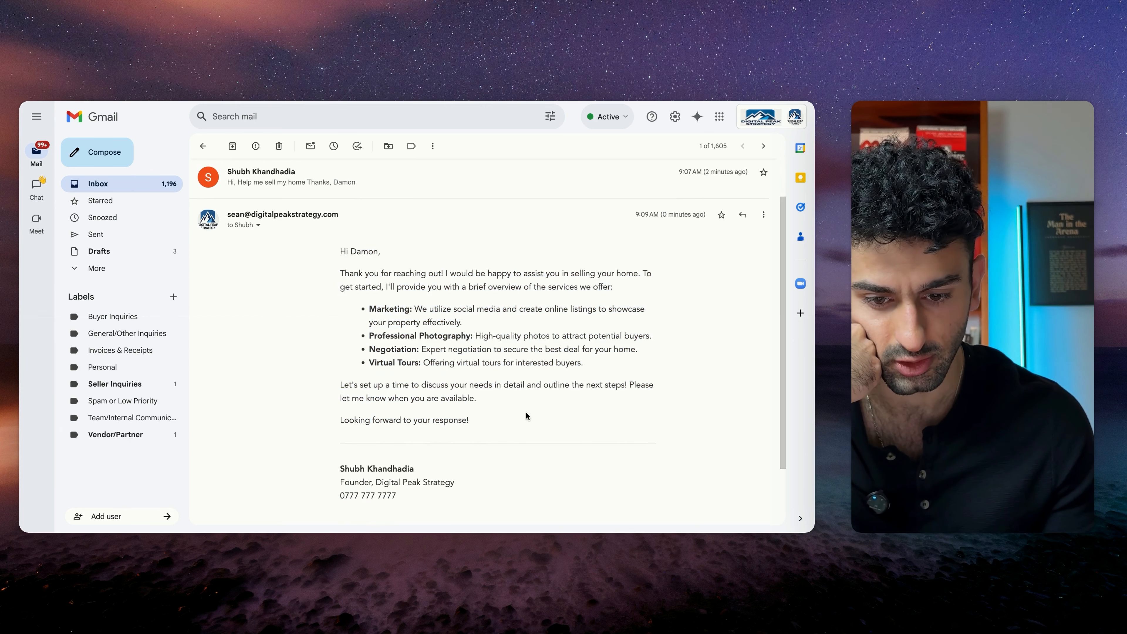
drag(394, 287, 520, 375)
click(516, 394)
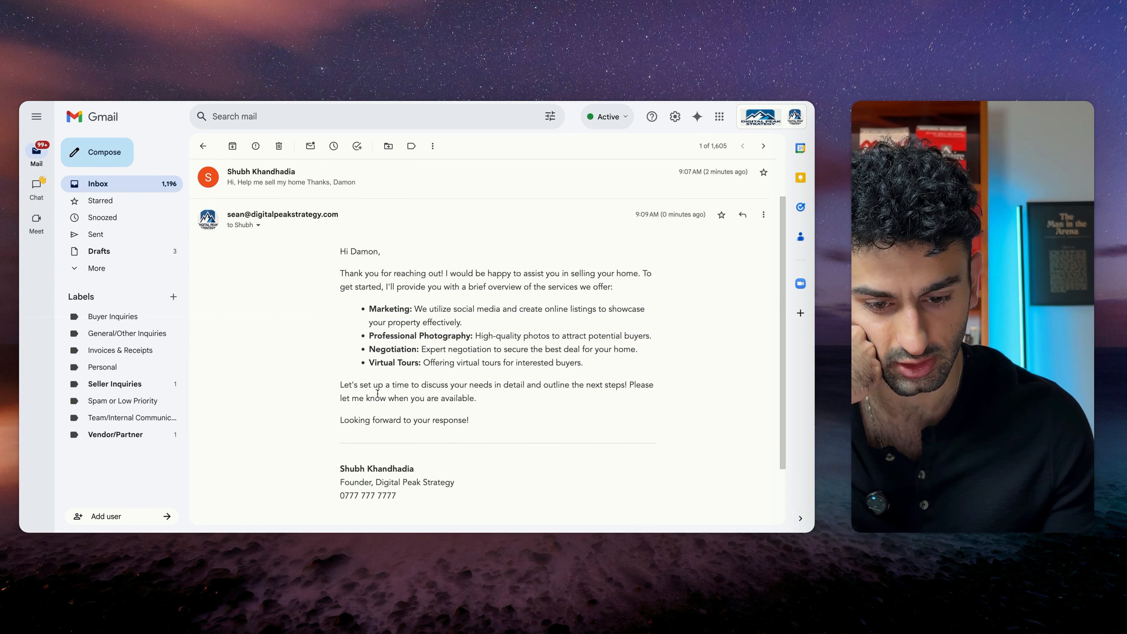
scroll(500, 375, down, 2)
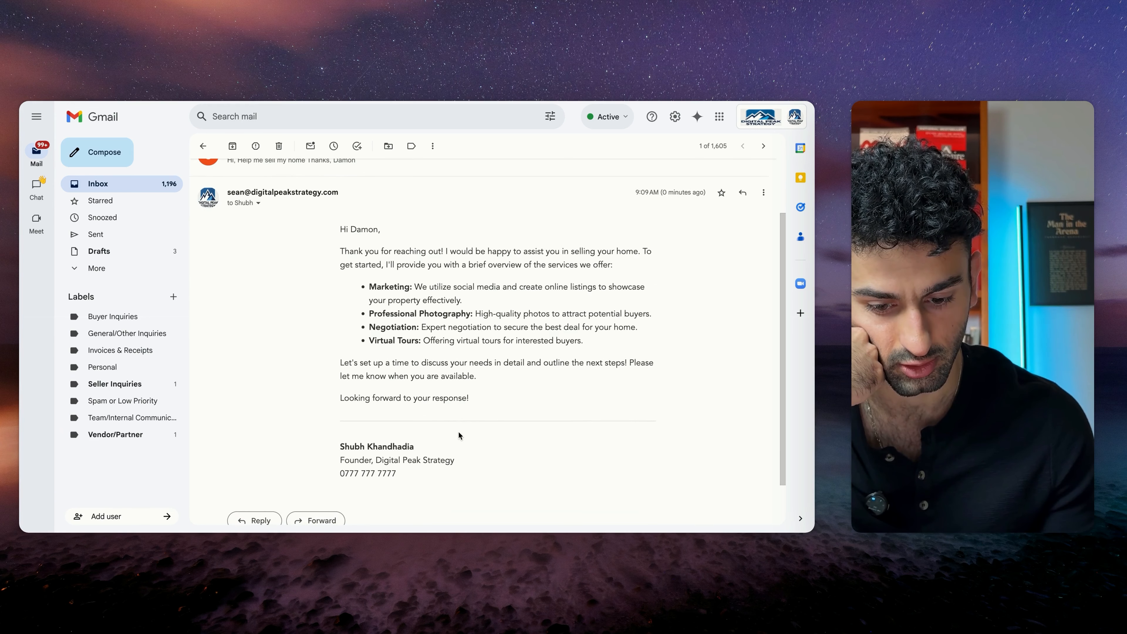
scroll(479, 429, up, 1)
drag(336, 489, 397, 490)
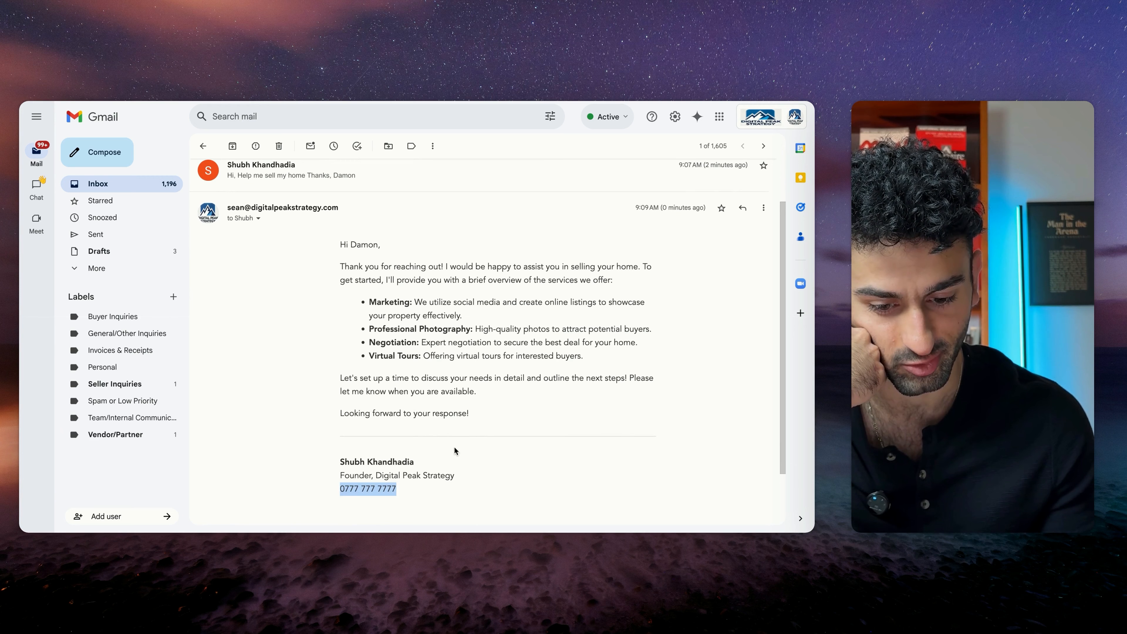
click(455, 448)
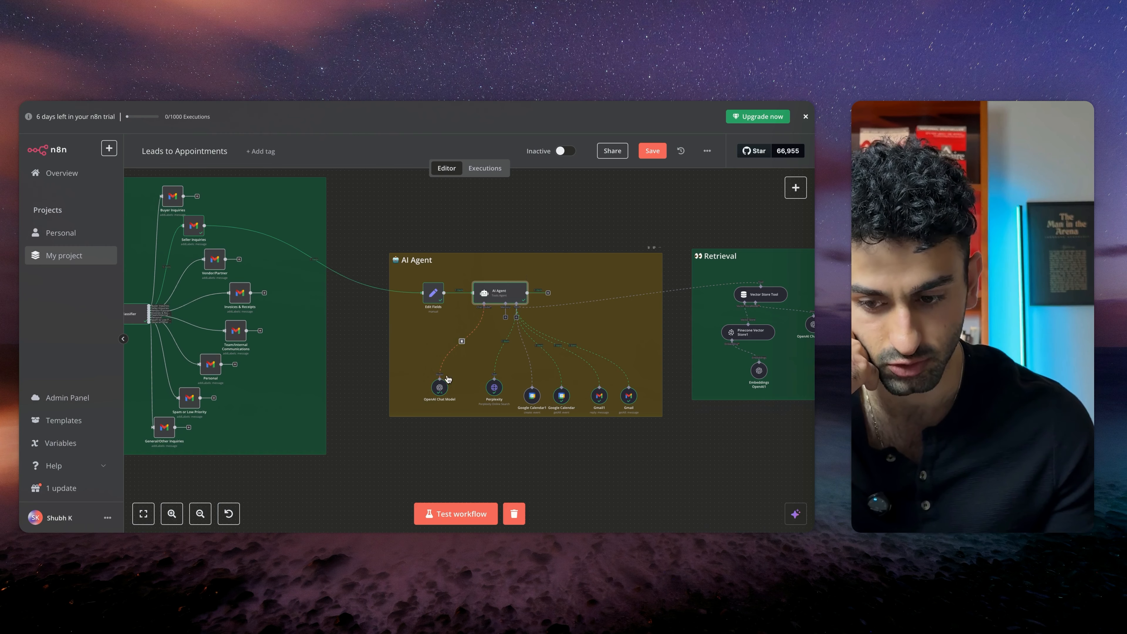
Start a new workflow and add a Gmail trigger that fires when a message is received
scroll(537, 340, left, 5)
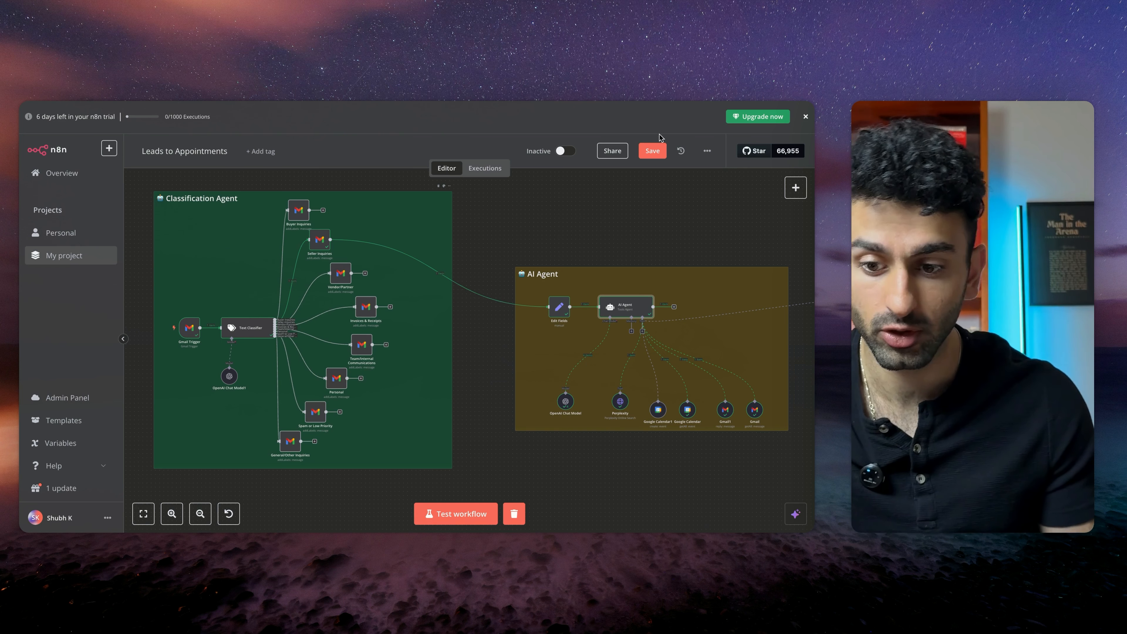
click(707, 151)
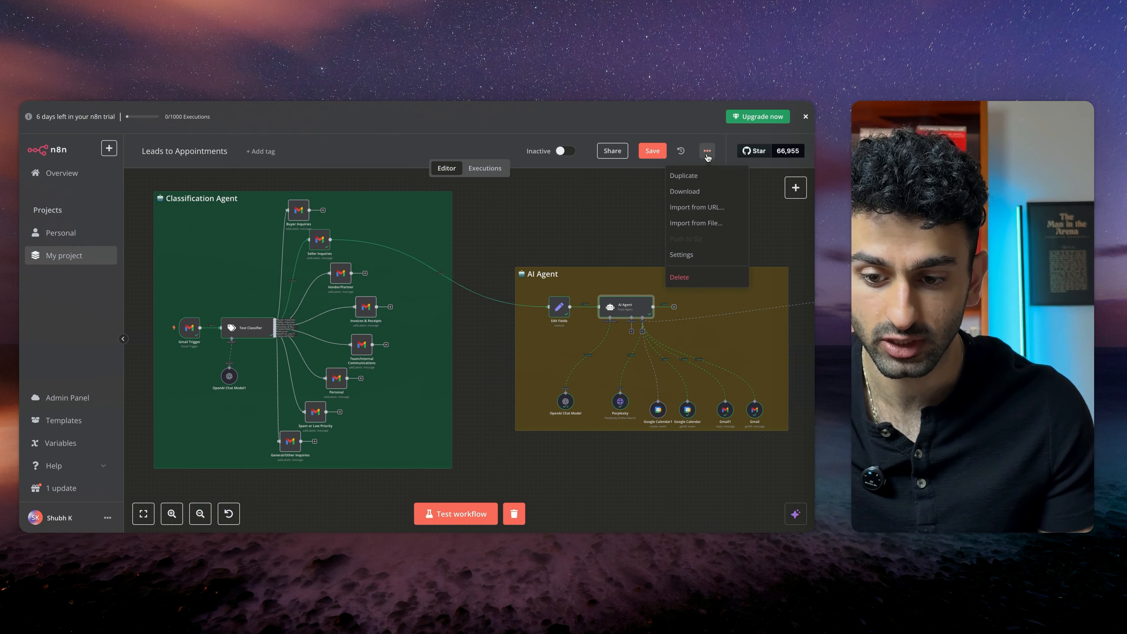
click(692, 223)
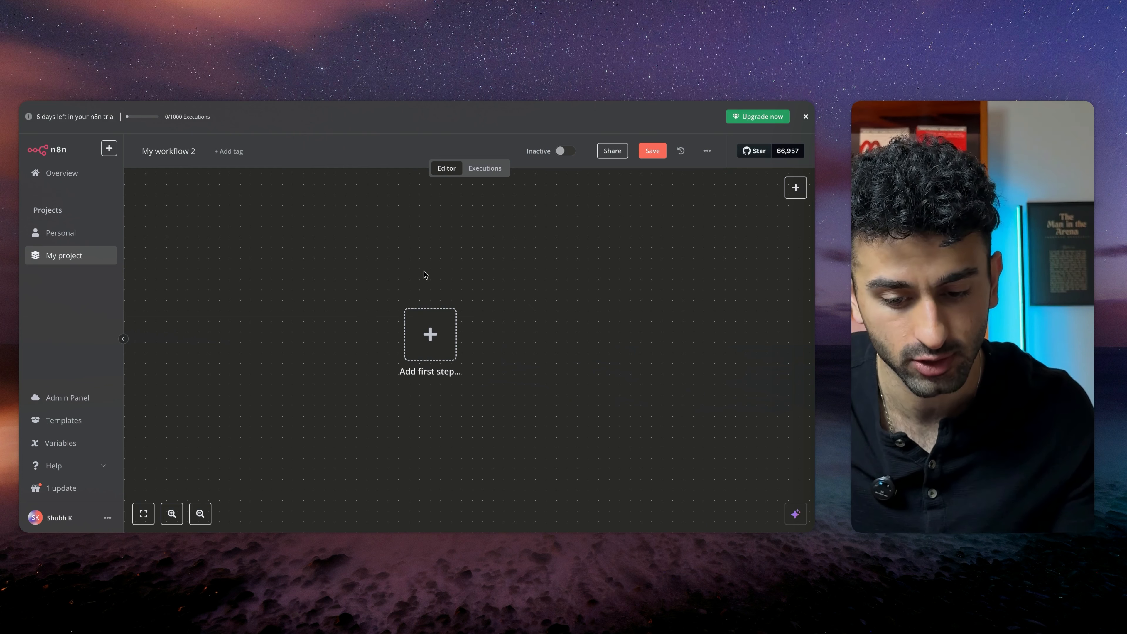
click(430, 335)
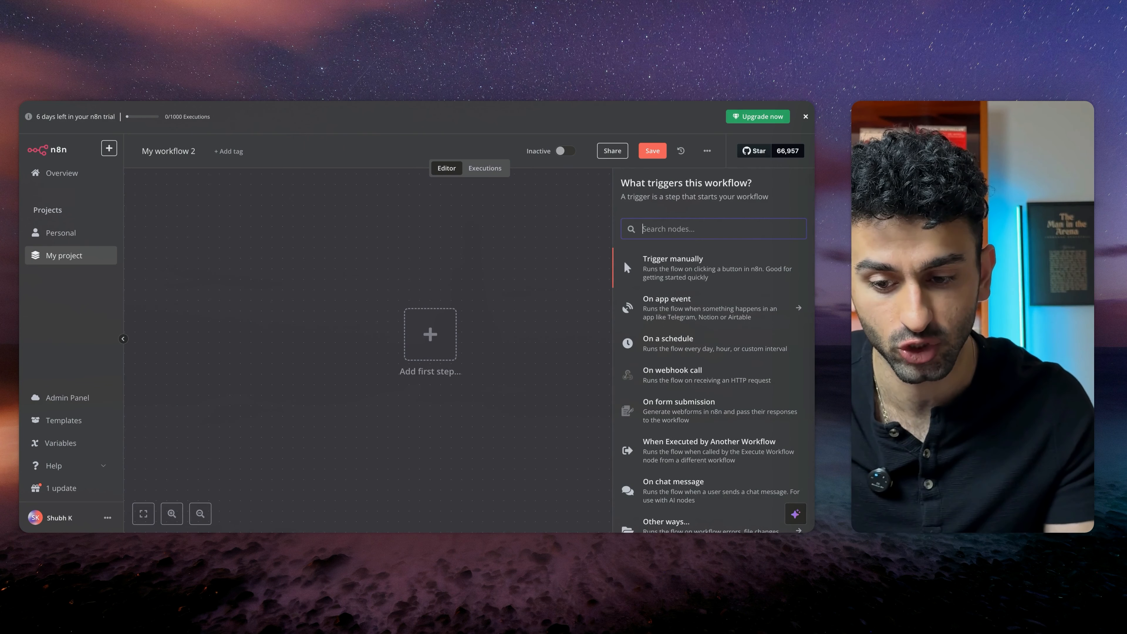
text(gmail)
click(685, 262)
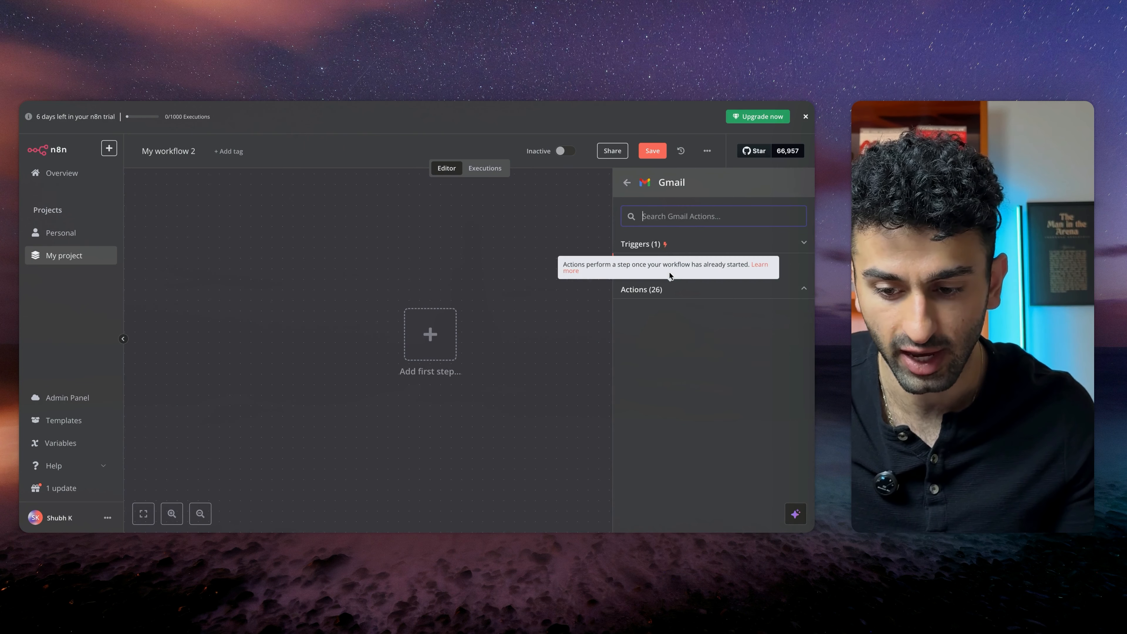
click(678, 264)
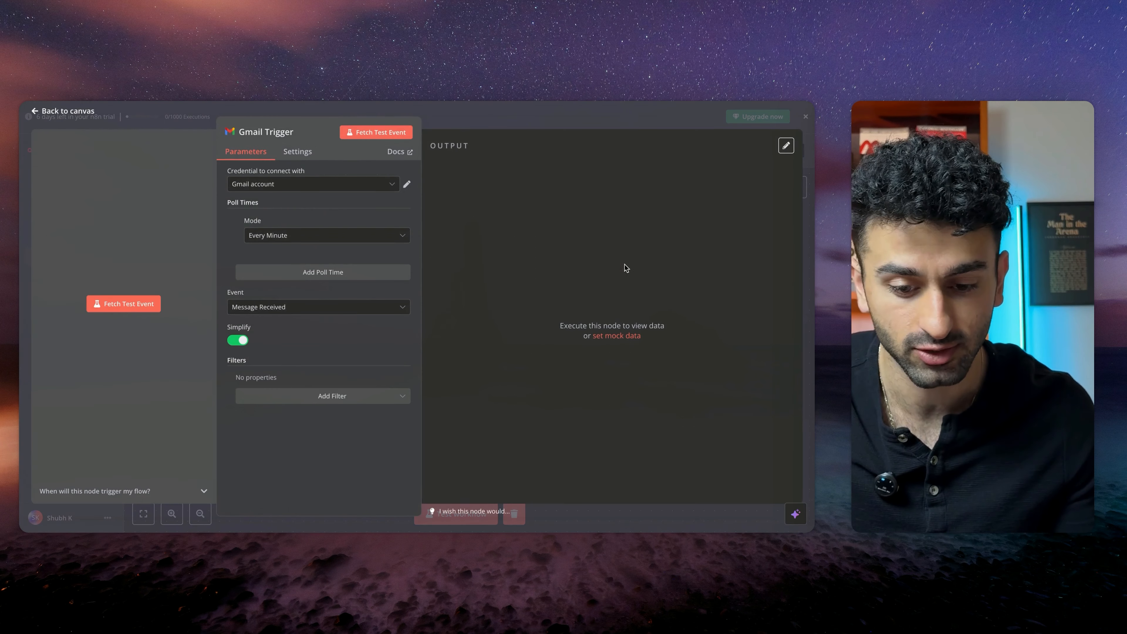
Keep the Gmail account credential and turn off the Simplify option on the Gmail Trigger
click(328, 186)
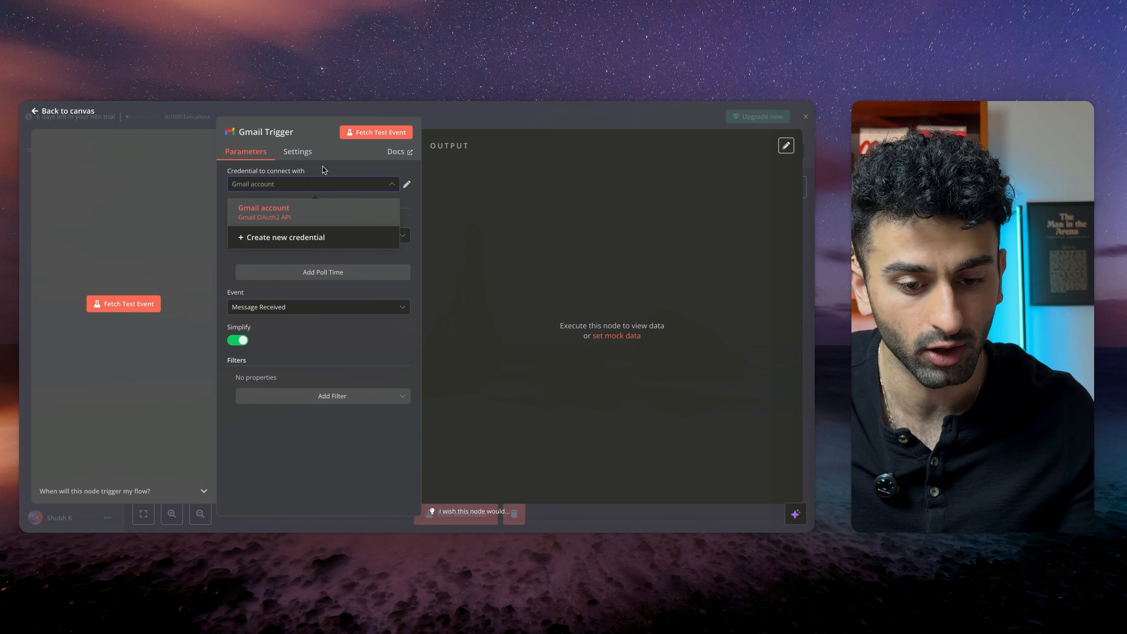
click(332, 170)
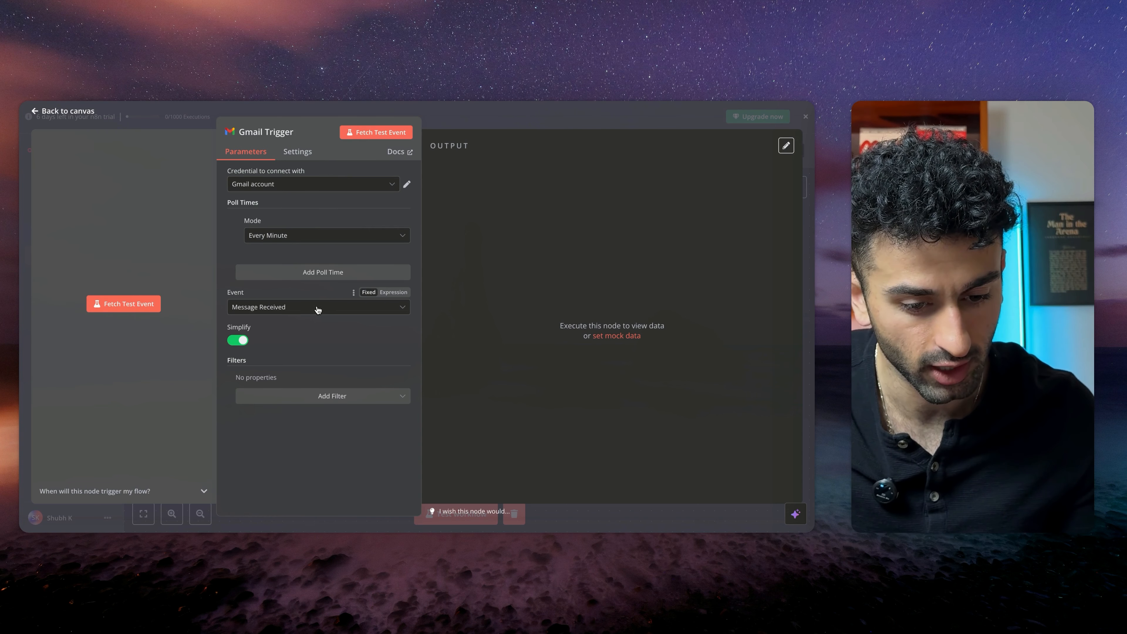
click(238, 341)
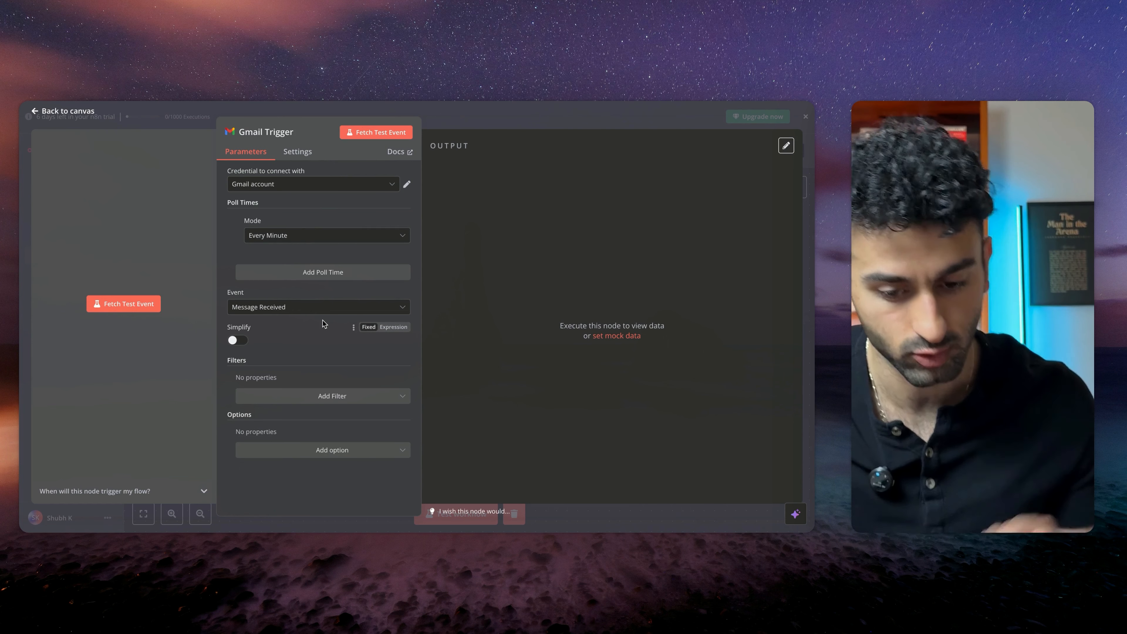
Fetch a test event from Gmail, review the returned email data, and return to the canvas
click(374, 134)
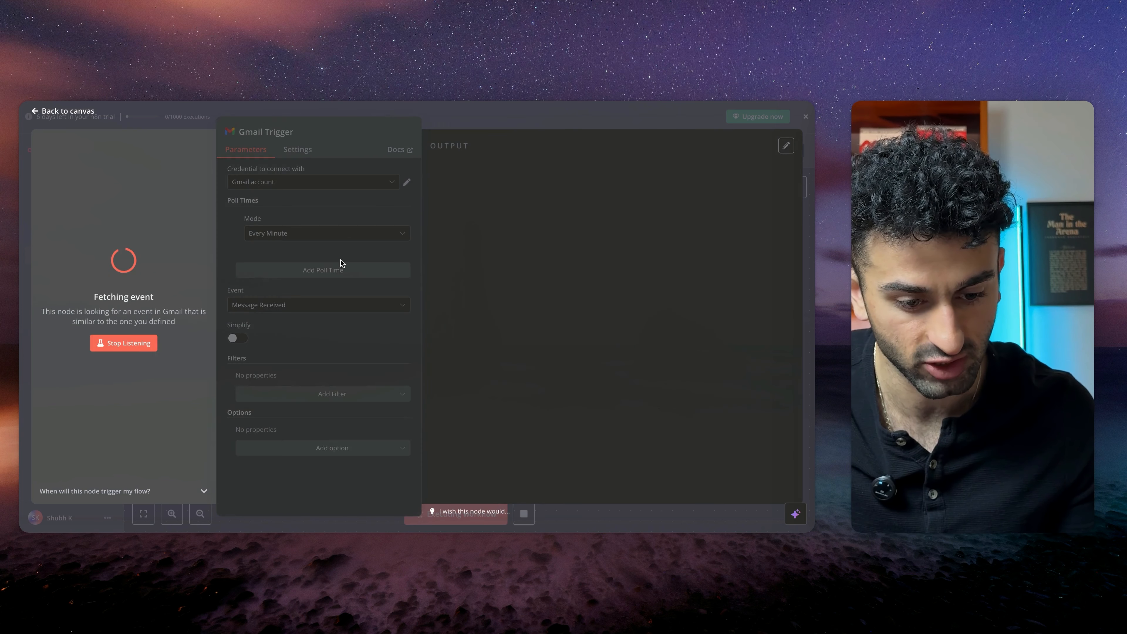
scroll(452, 215, down, 20)
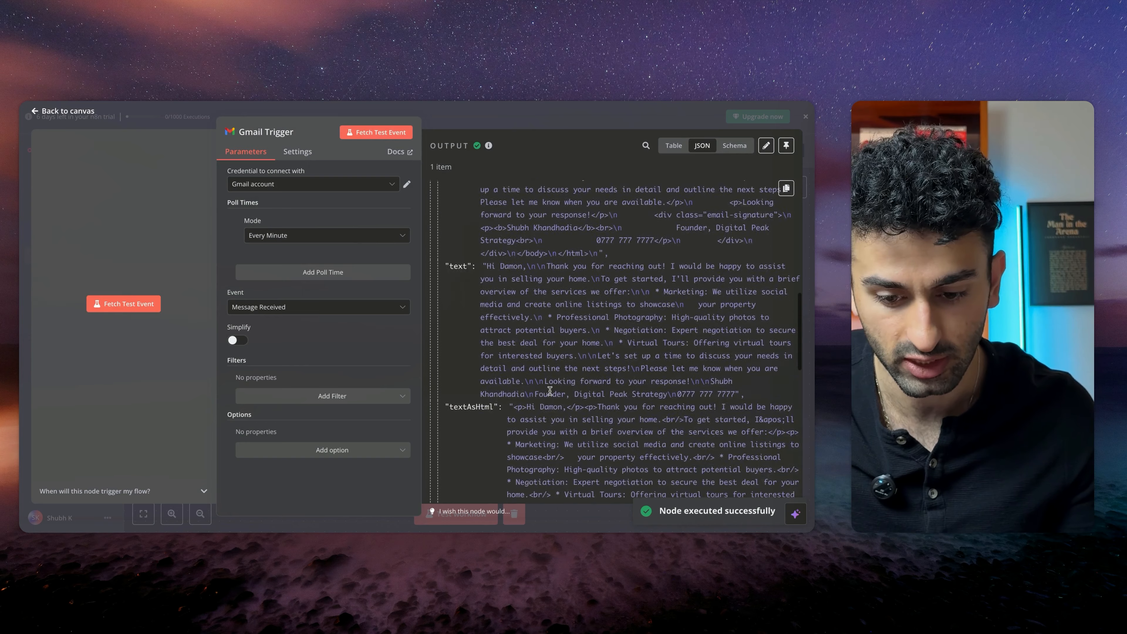
scroll(550, 392, up, 20)
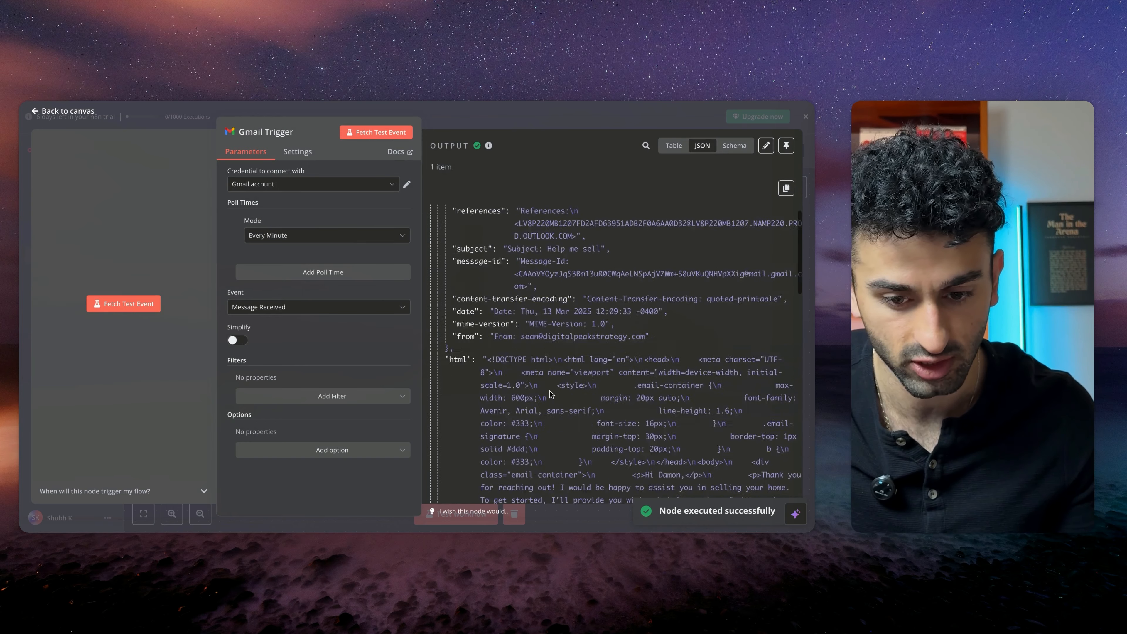
click(150, 116)
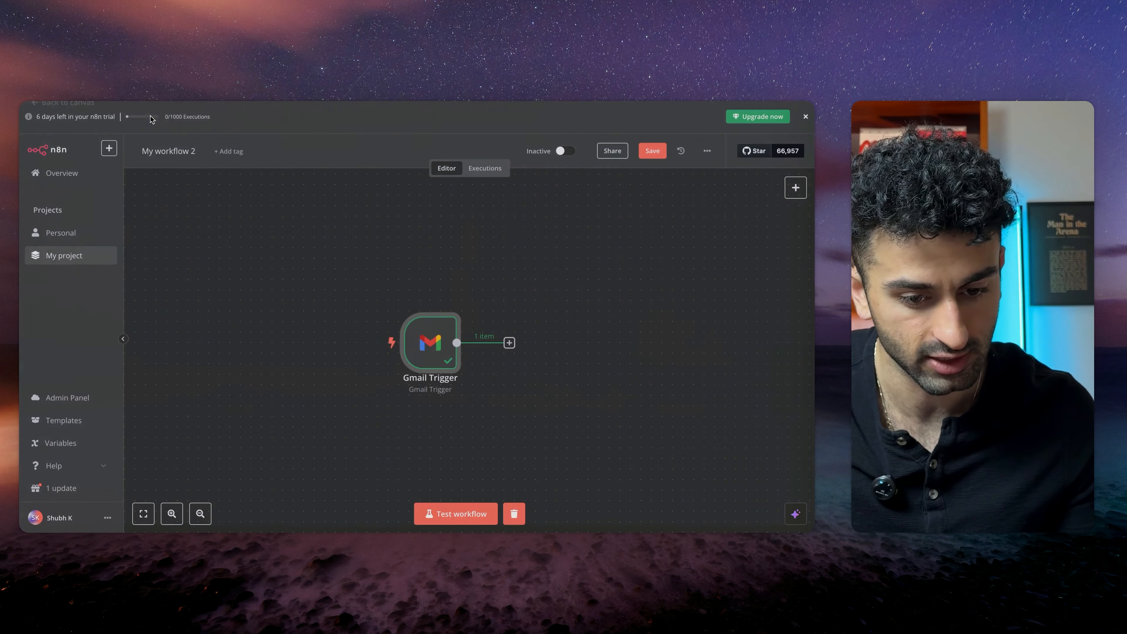
Add a Text Classifier node connected after the Gmail Trigger
scroll(406, 381, right, 4)
scroll(406, 382, down, 2)
click(423, 308)
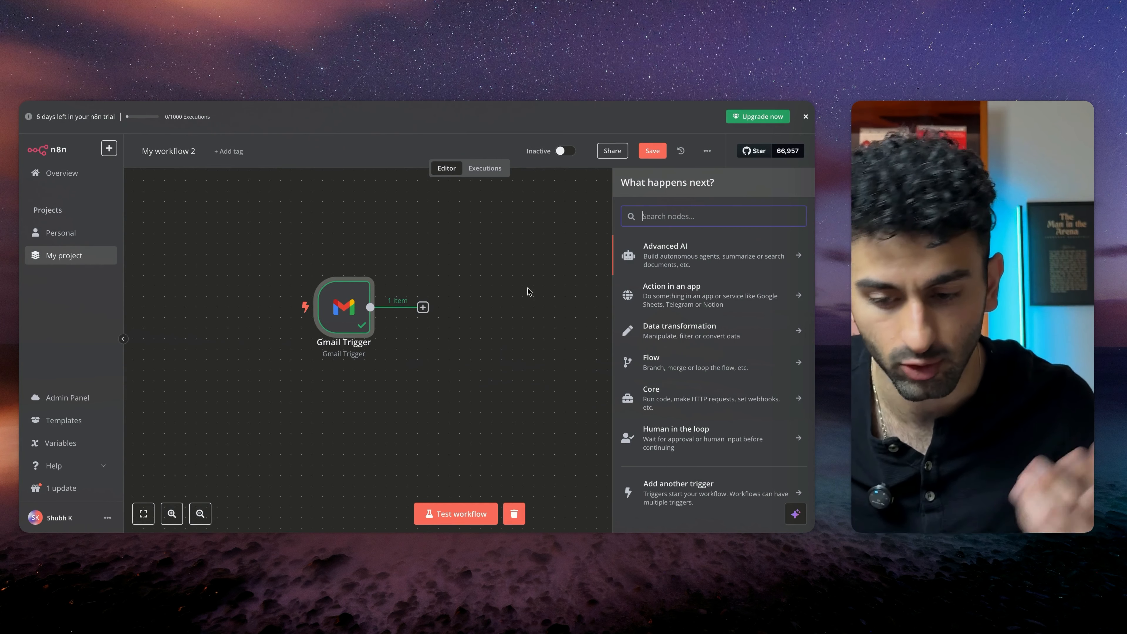
text(text)
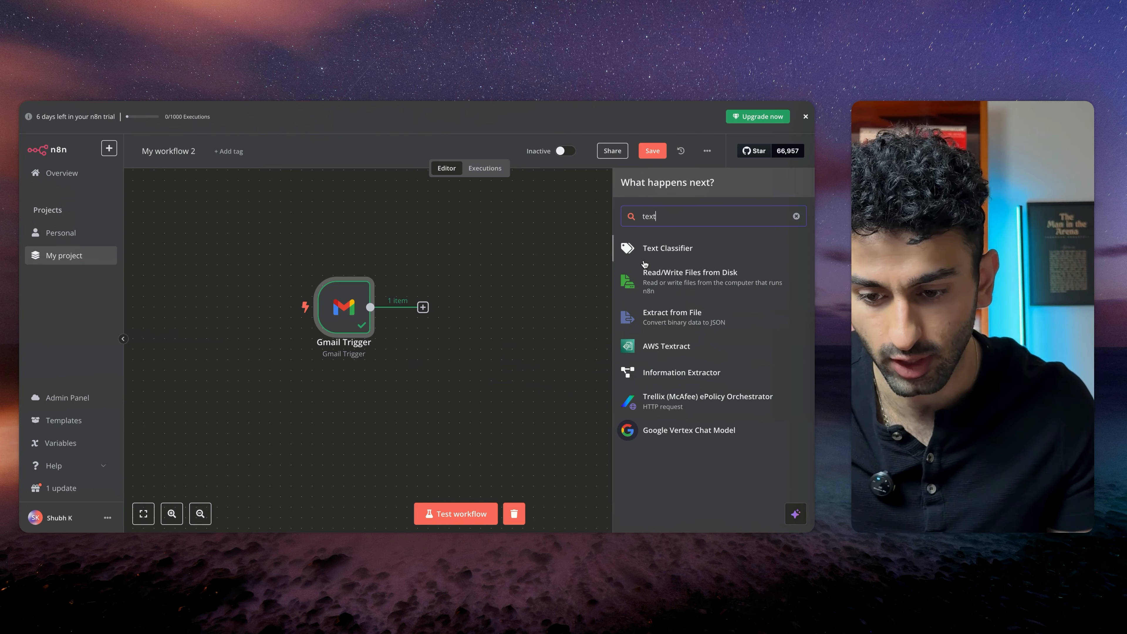
key(Return)
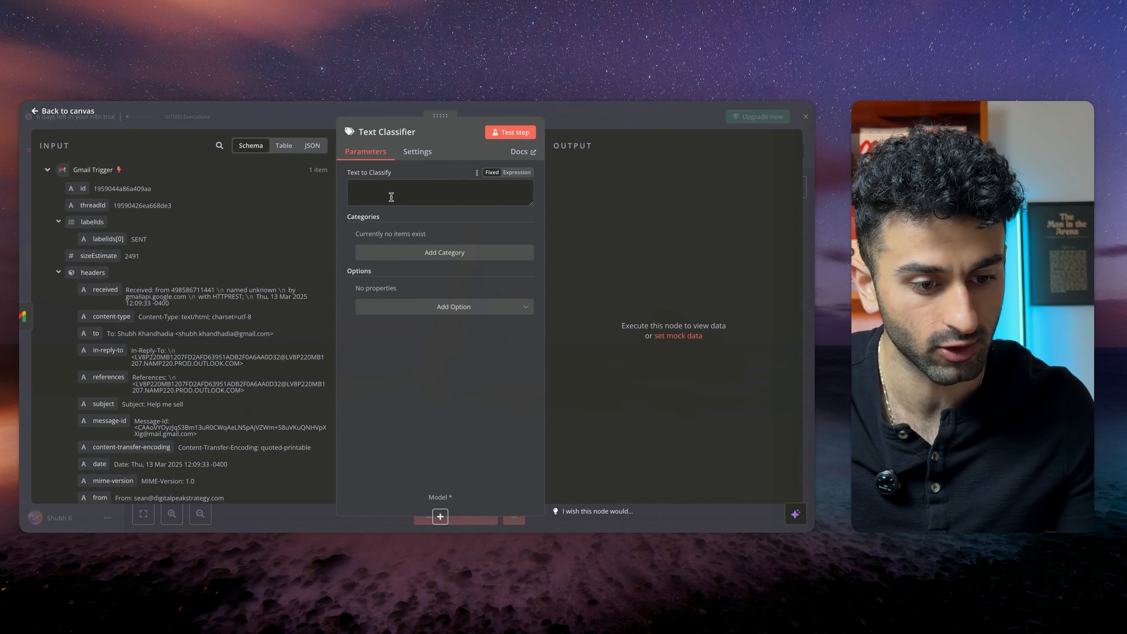
Map the incoming email's text field into the classifier's Text to Classify field
scroll(228, 358, down, 10)
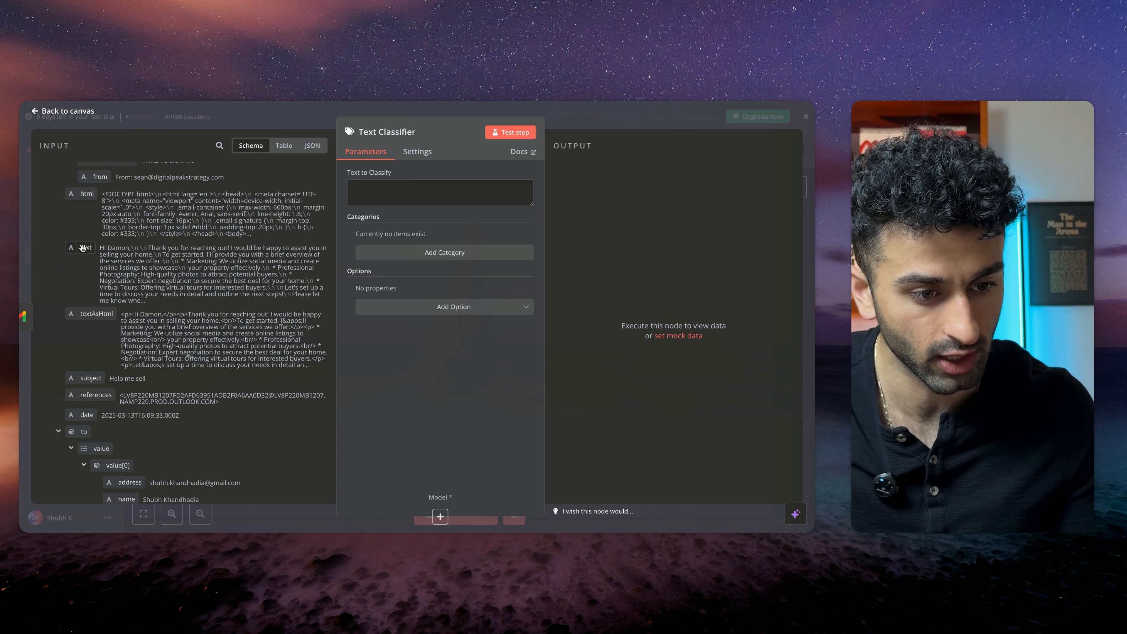
scroll(198, 328, up, 5)
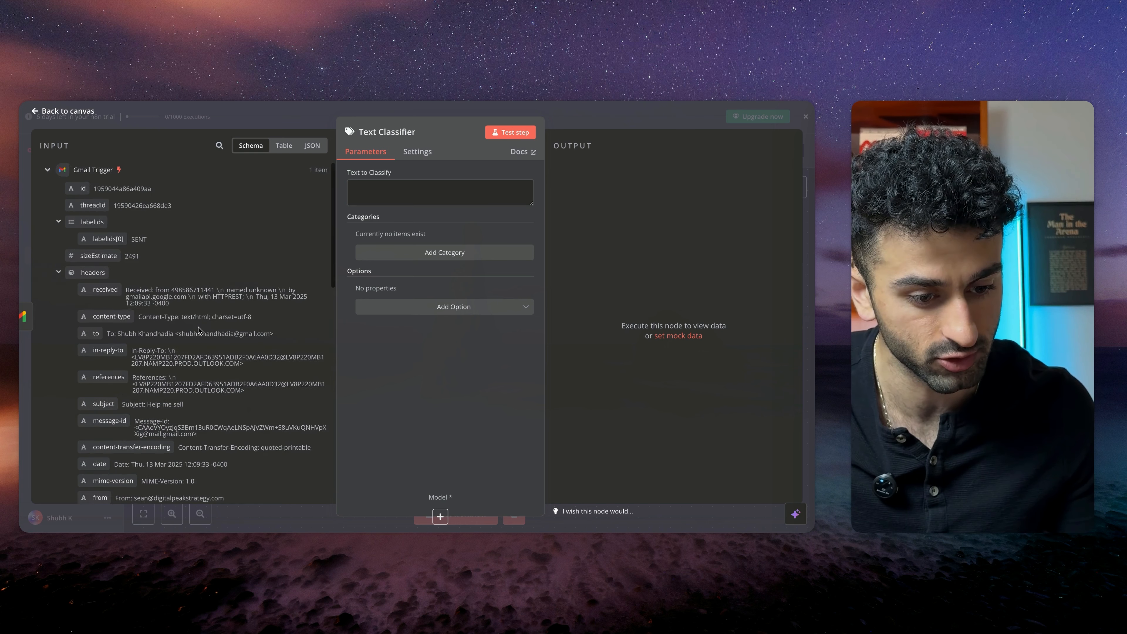
scroll(134, 267, down, 5)
drag(85, 218, 413, 193)
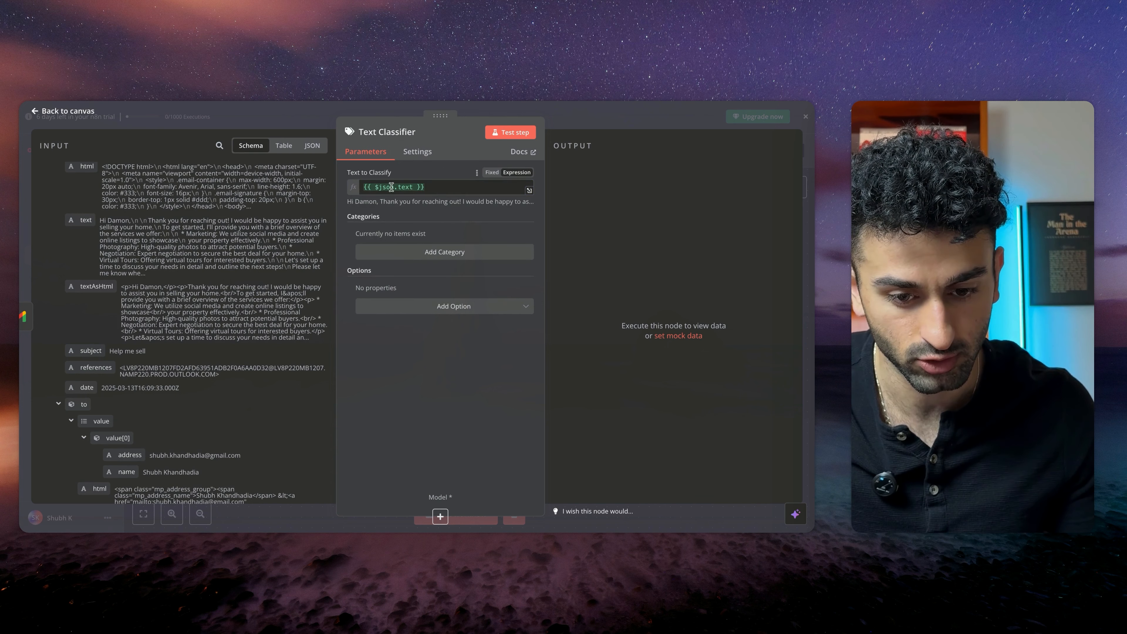
Add a classifier category named Buyer Inquiries
click(444, 253)
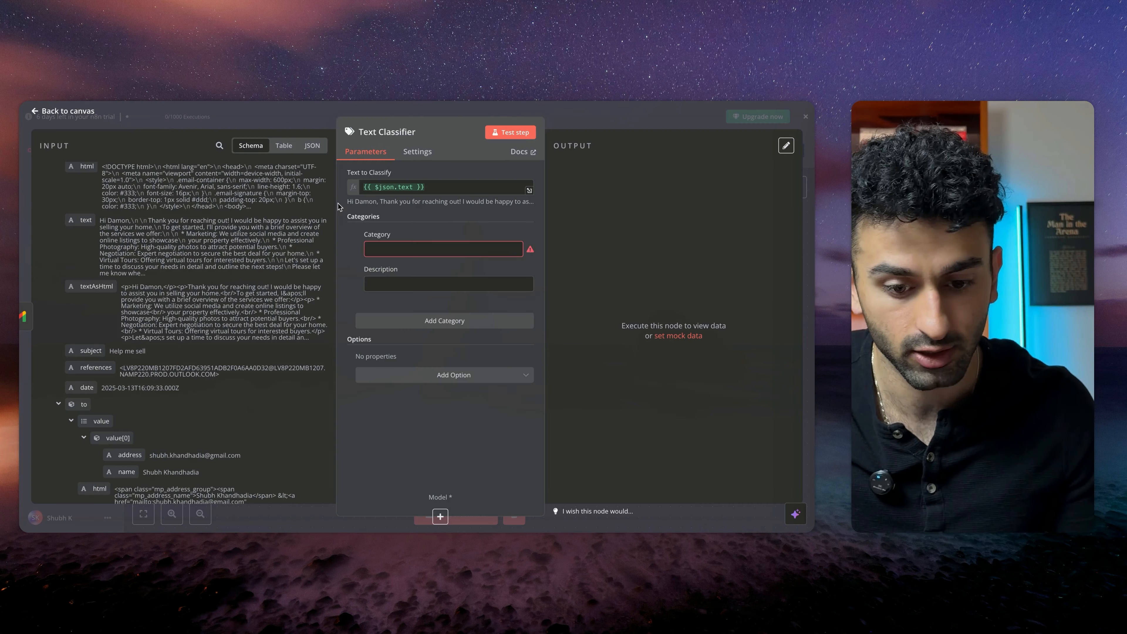
click(436, 248)
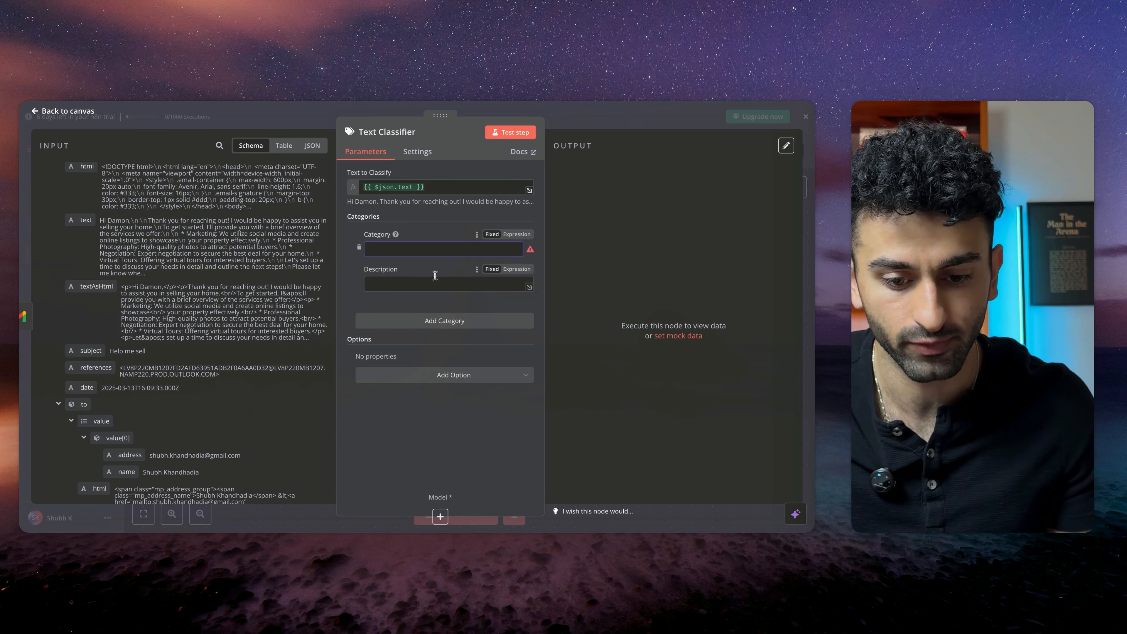
click(434, 249)
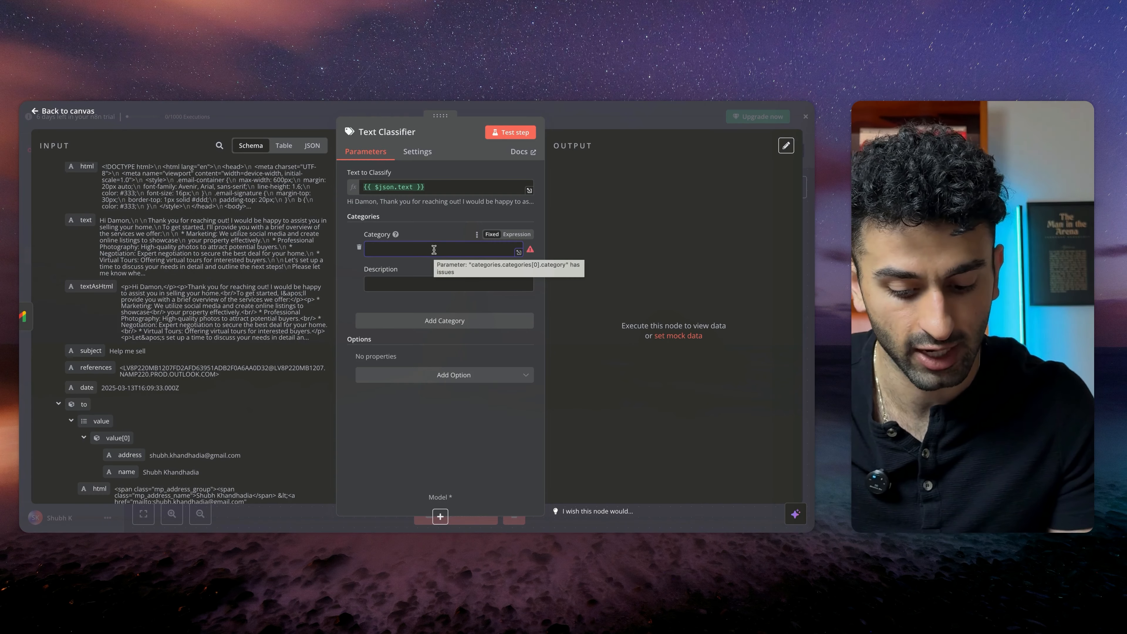
click(433, 283)
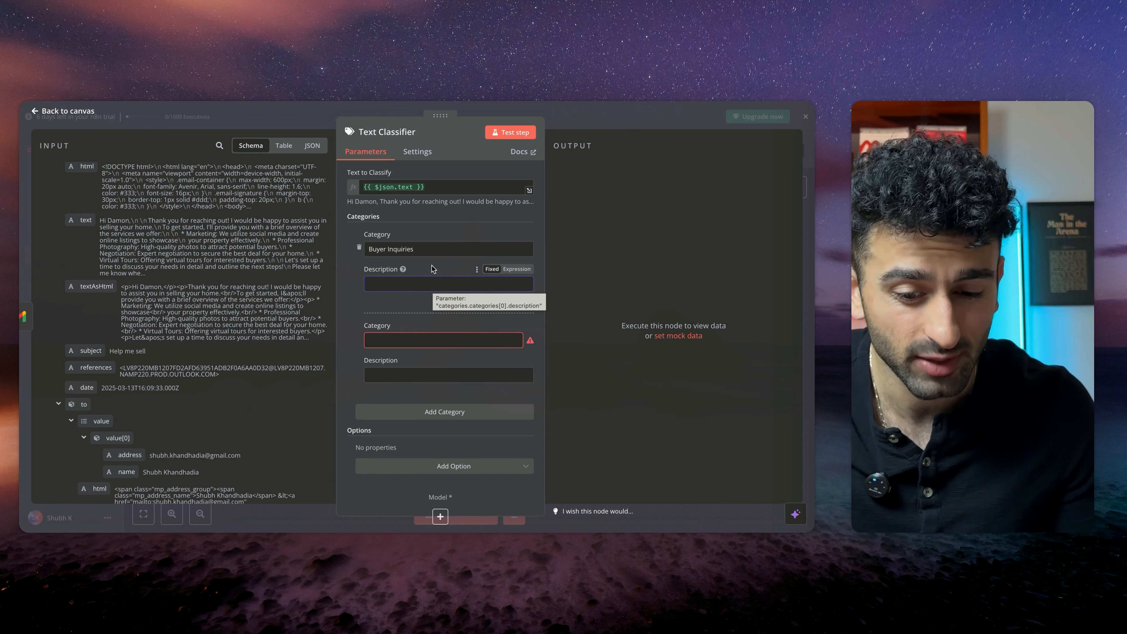
drag(431, 250, 369, 251)
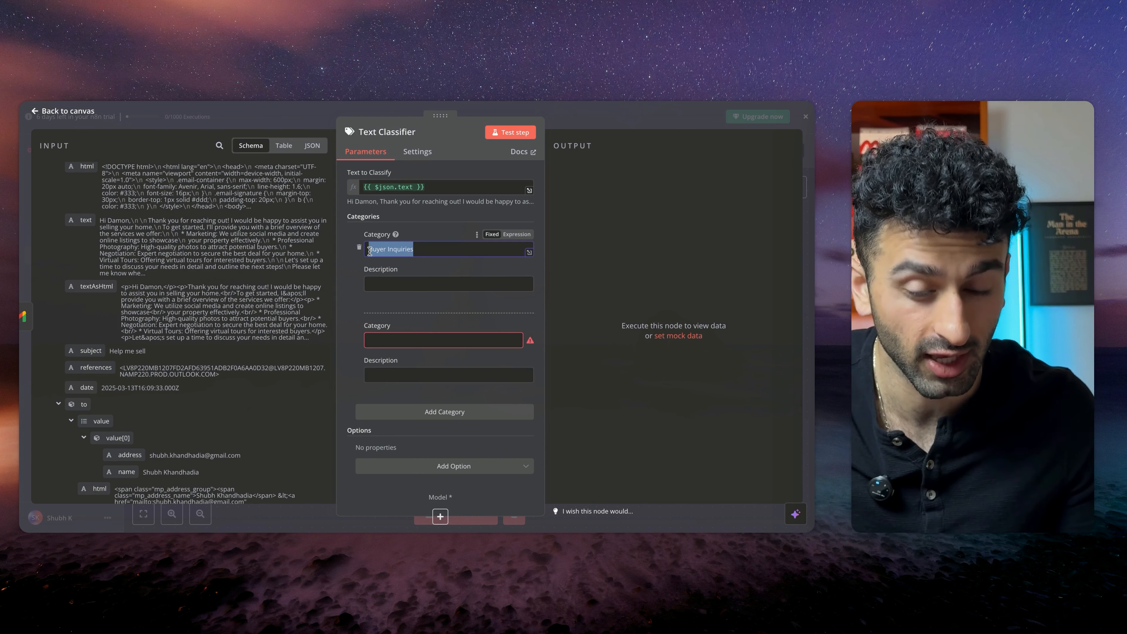
click(415, 287)
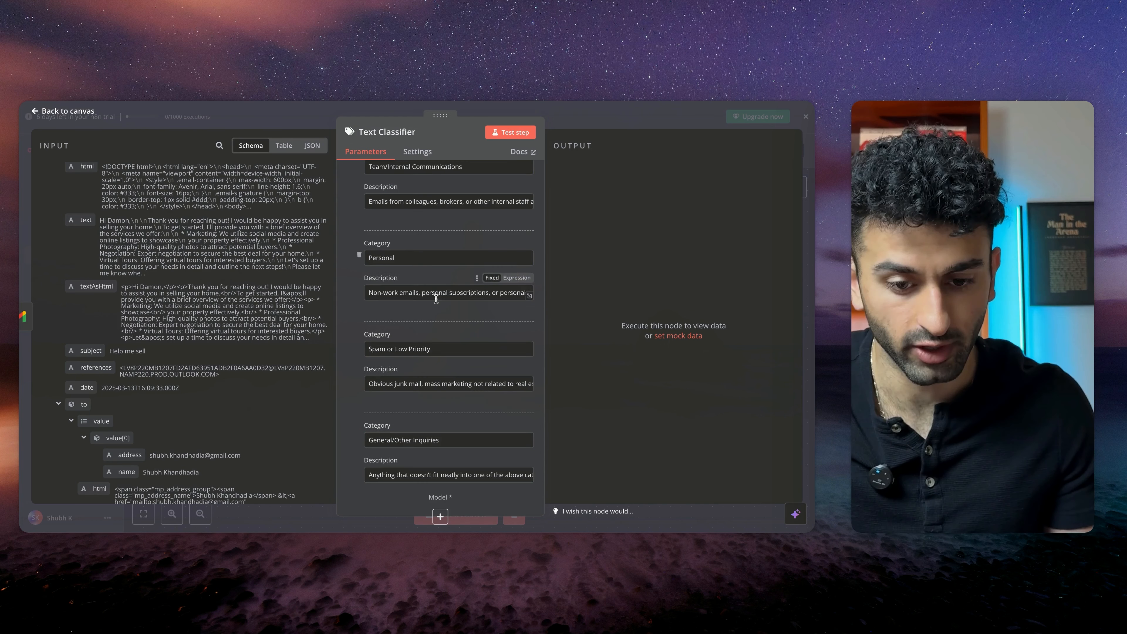
Scroll through the classifier's categories and their descriptions
scroll(436, 298, down, 5)
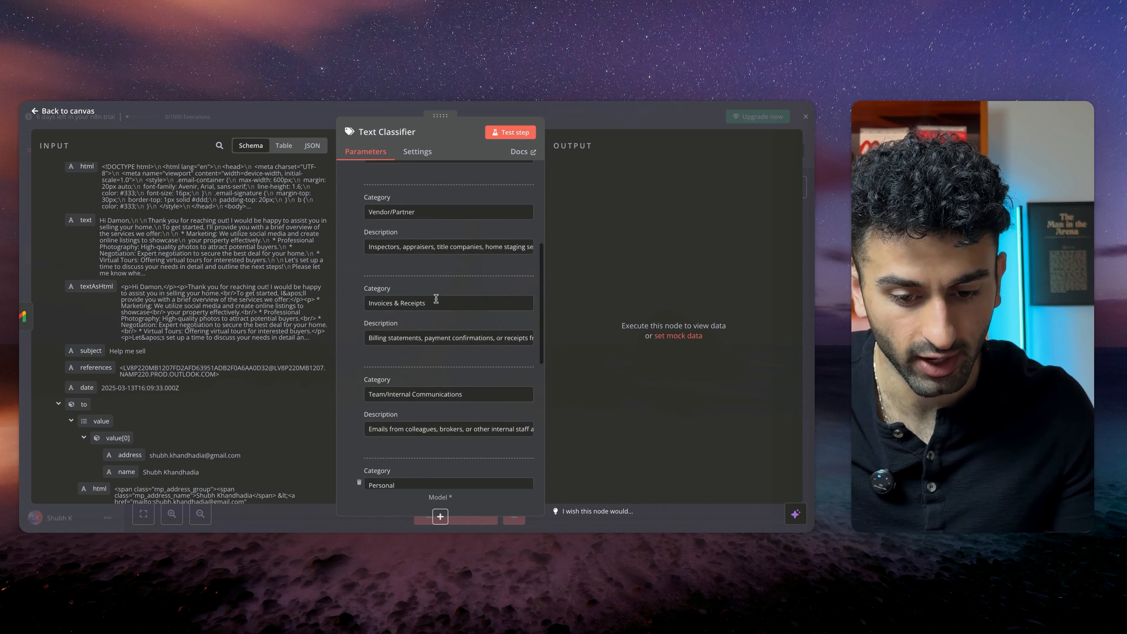
scroll(436, 299, up, 5)
scroll(436, 299, down, 12)
scroll(436, 299, up, 12)
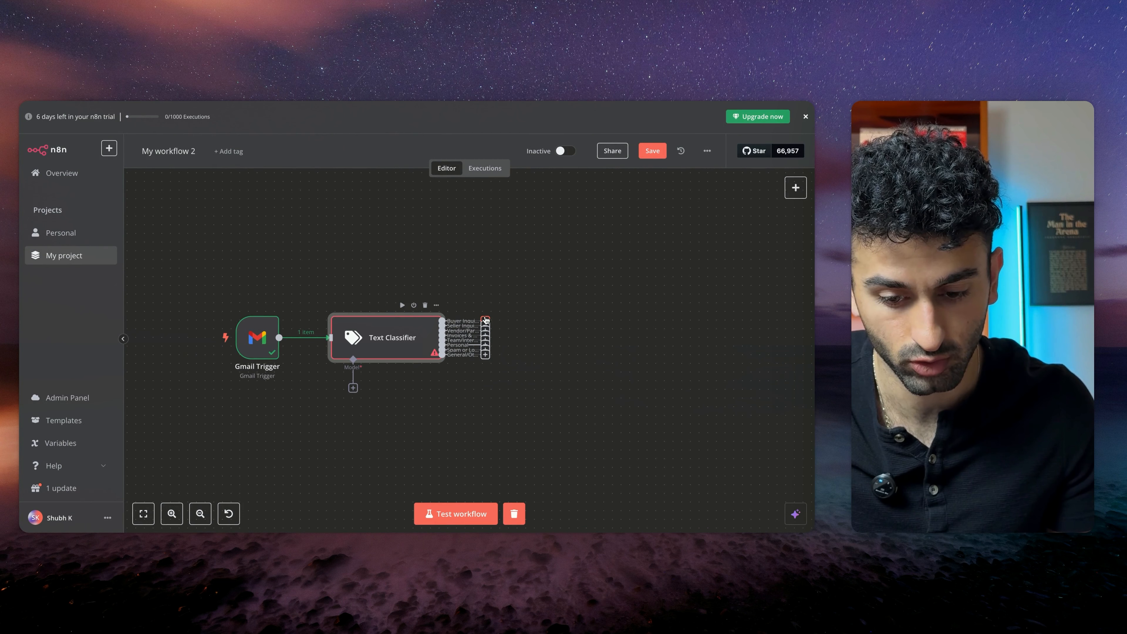
Try to add a Gmail node after the Buyer Inquiries output of the classifier
drag(486, 320, 523, 246)
text(gmail)
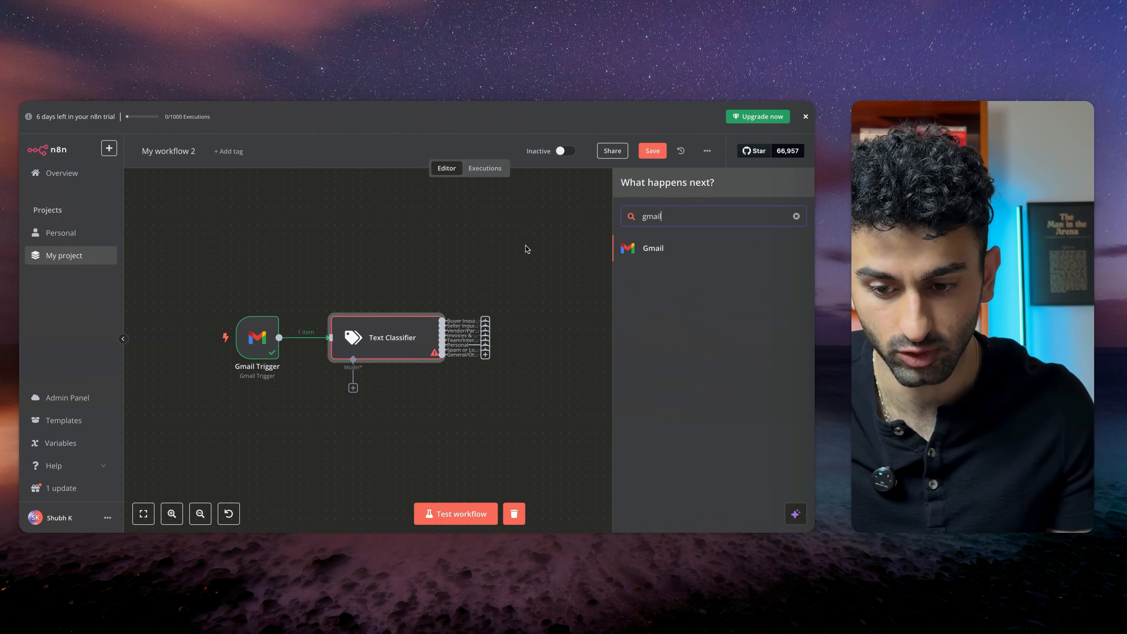
click(669, 248)
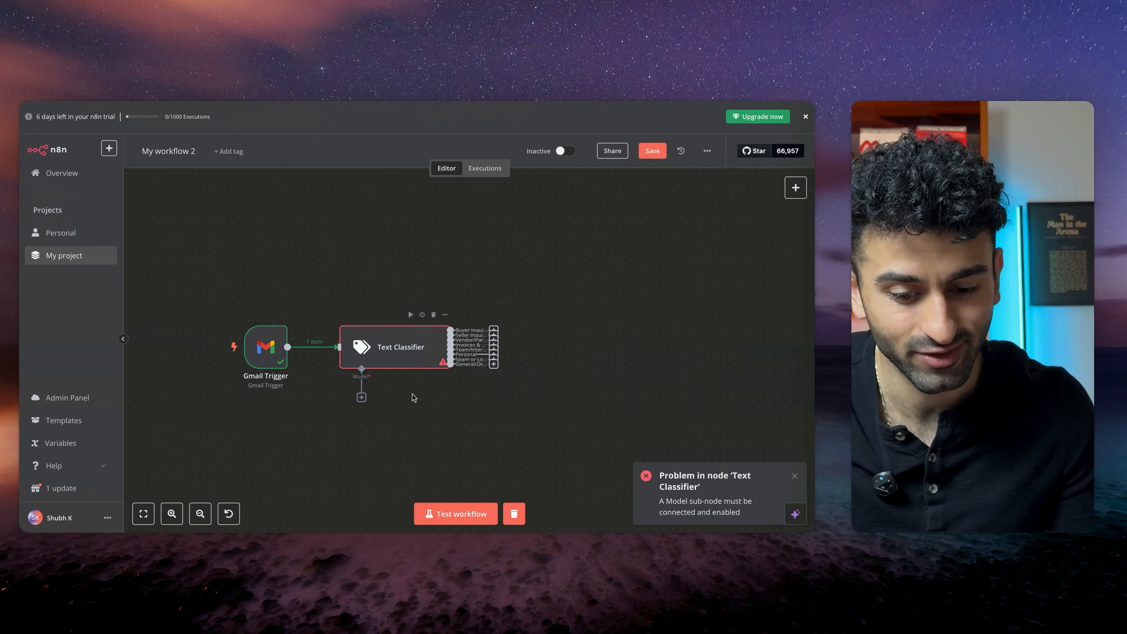
Attach an OpenAI Chat Model to the Text Classifier using OpenAi account 2 and gpt-4o-mini
scroll(416, 415, down, 2)
click(358, 370)
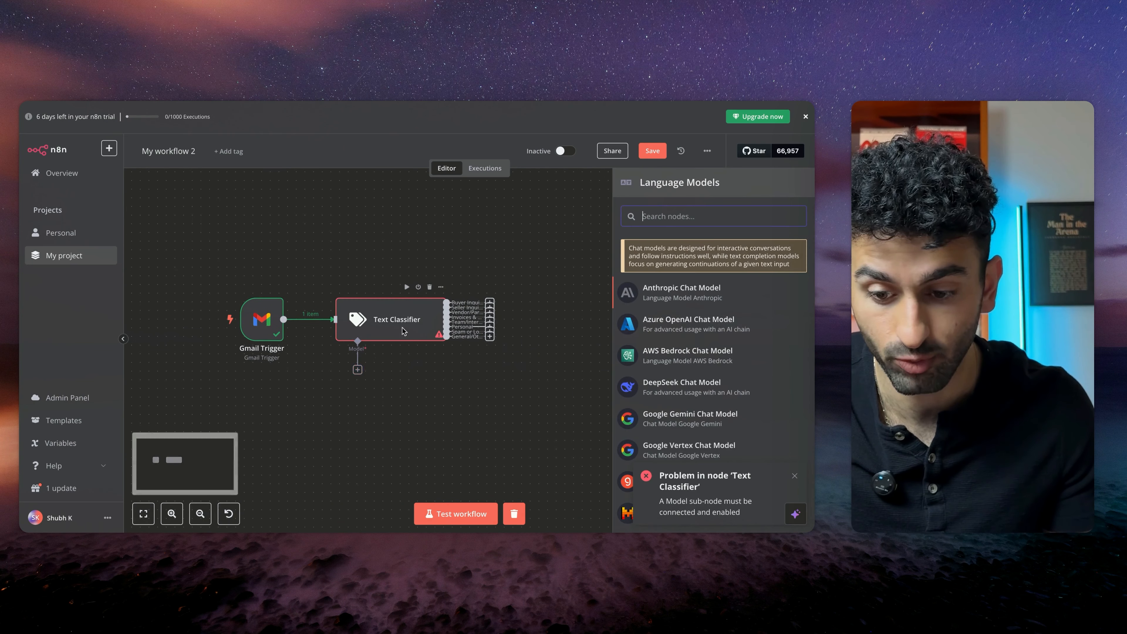
scroll(652, 401, down, 5)
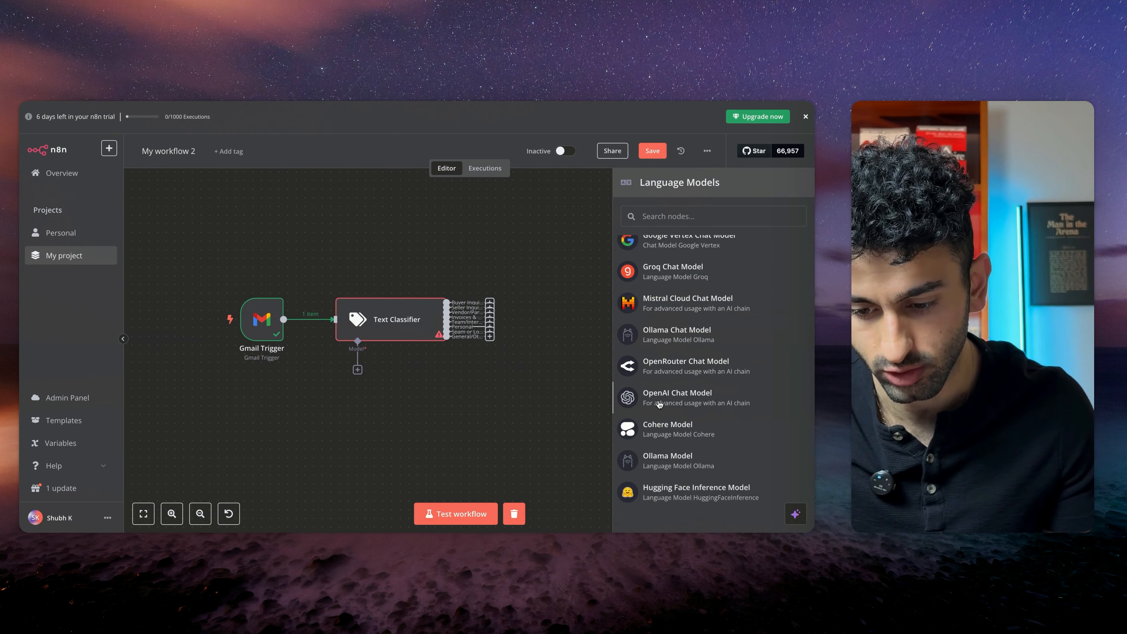
click(658, 400)
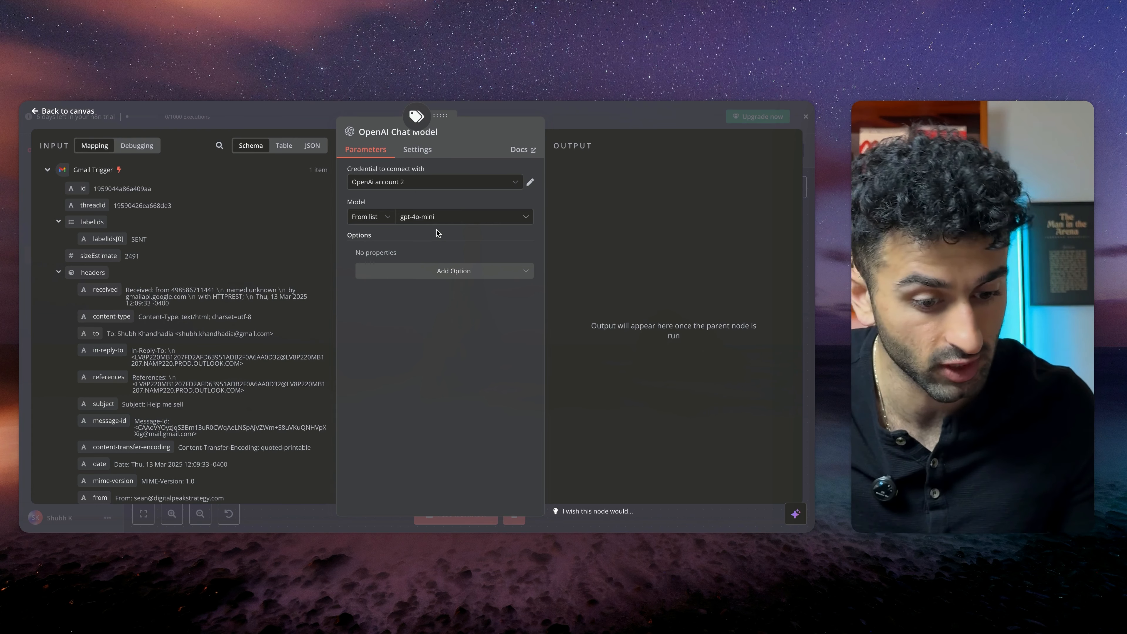
scroll(195, 333, down, 5)
scroll(195, 333, up, 5)
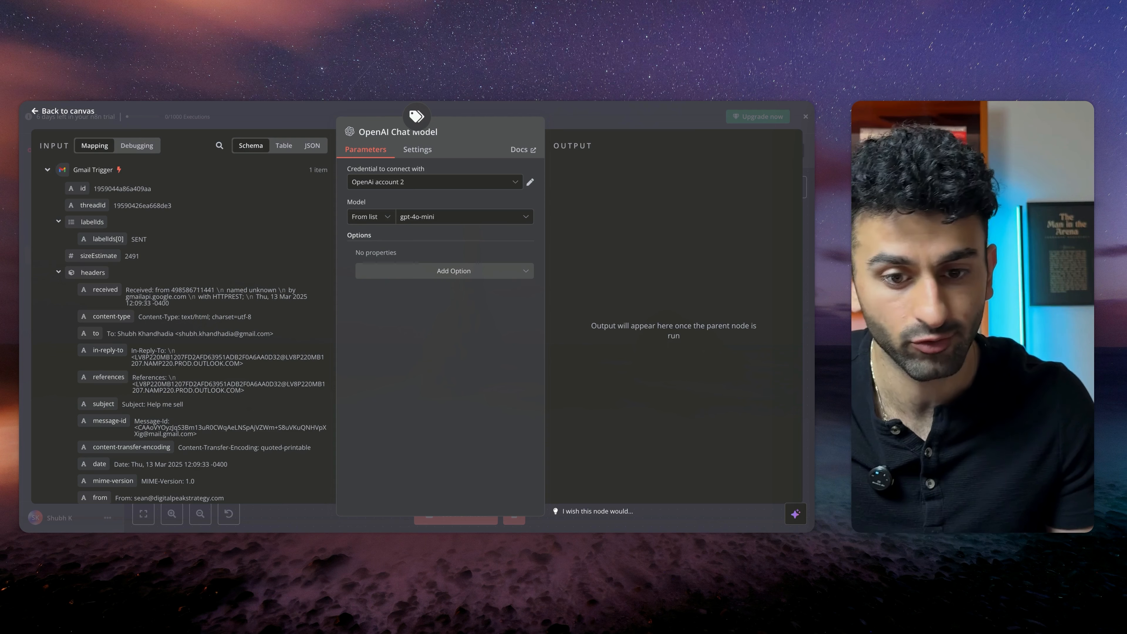
Switch to the OpenAI platform tab and open the API keys page
key(ctrl+Tab)
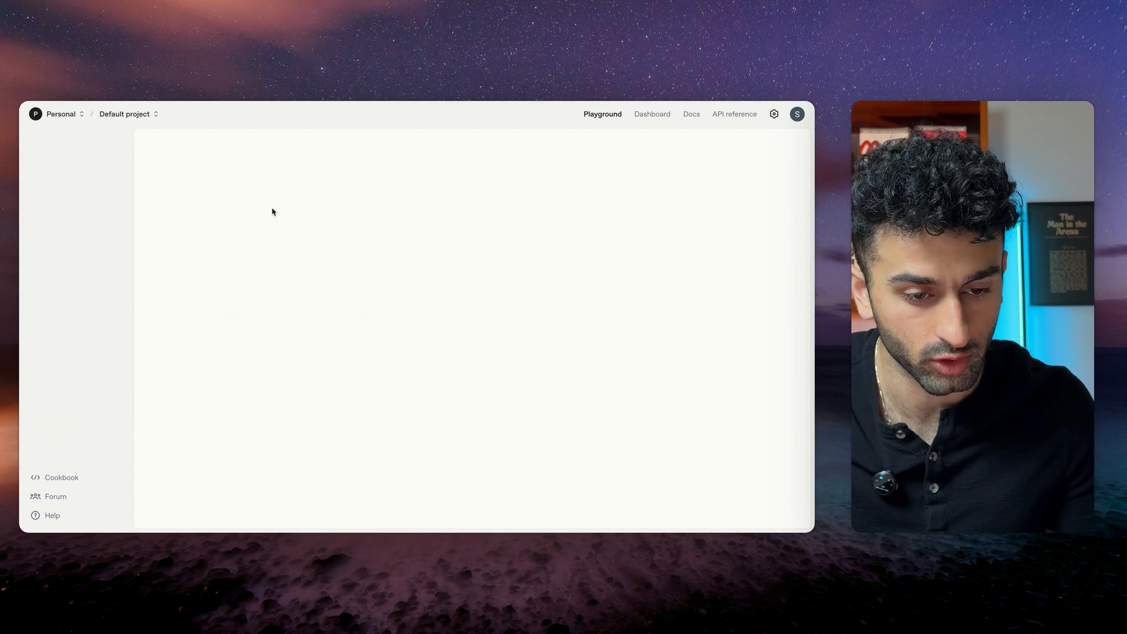
click(734, 113)
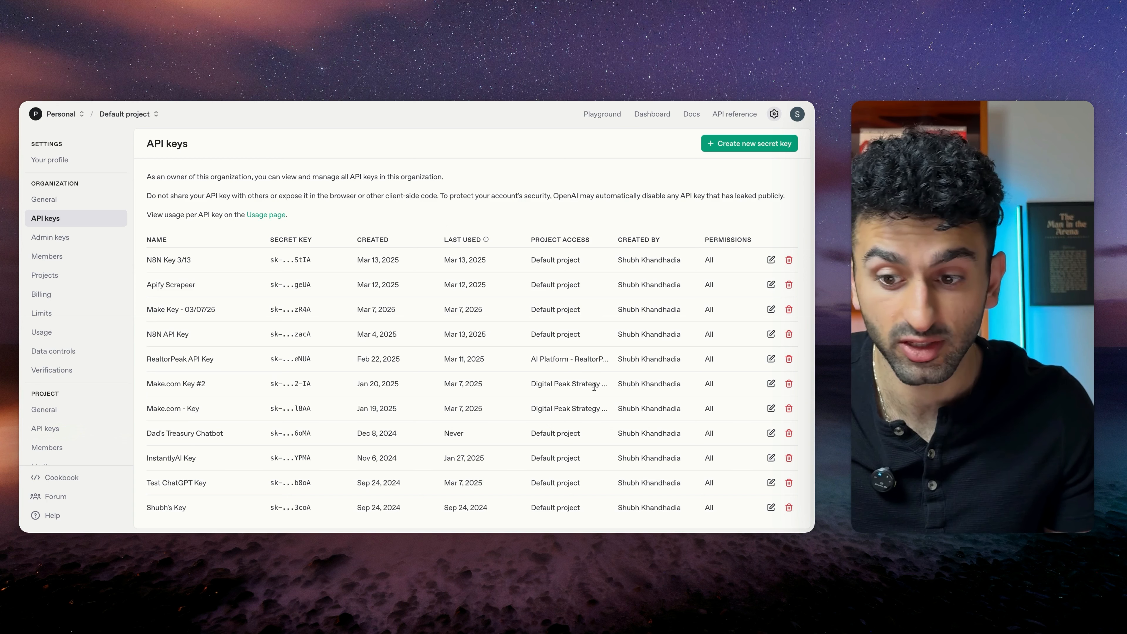
click(719, 145)
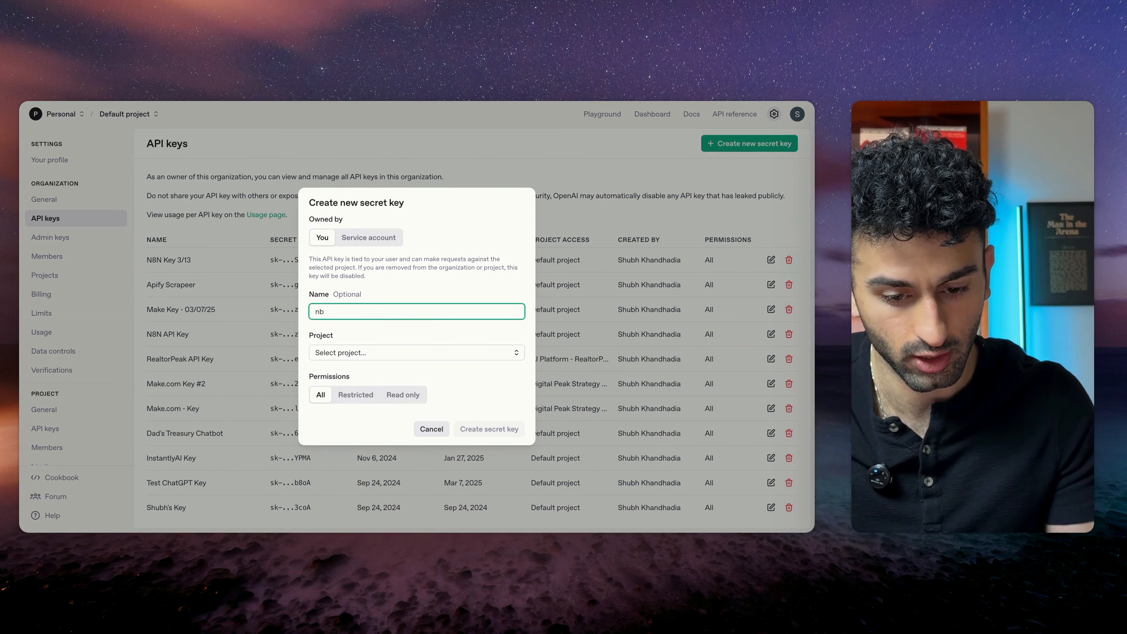
text(nb)
key(BackSpace)
text(8n key)
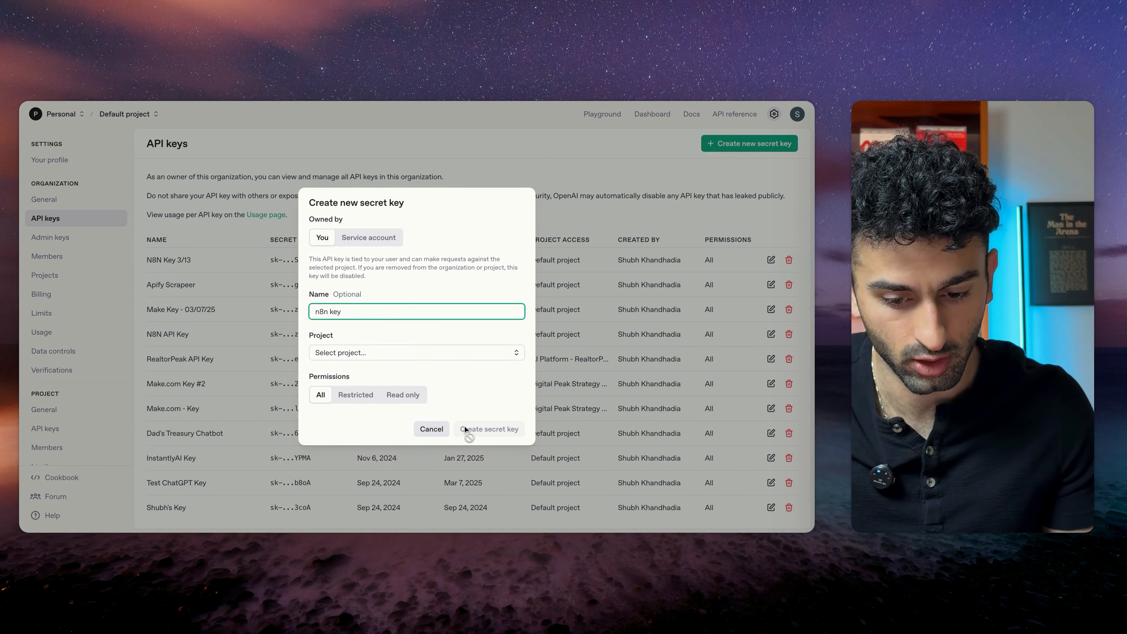
click(386, 352)
click(404, 316)
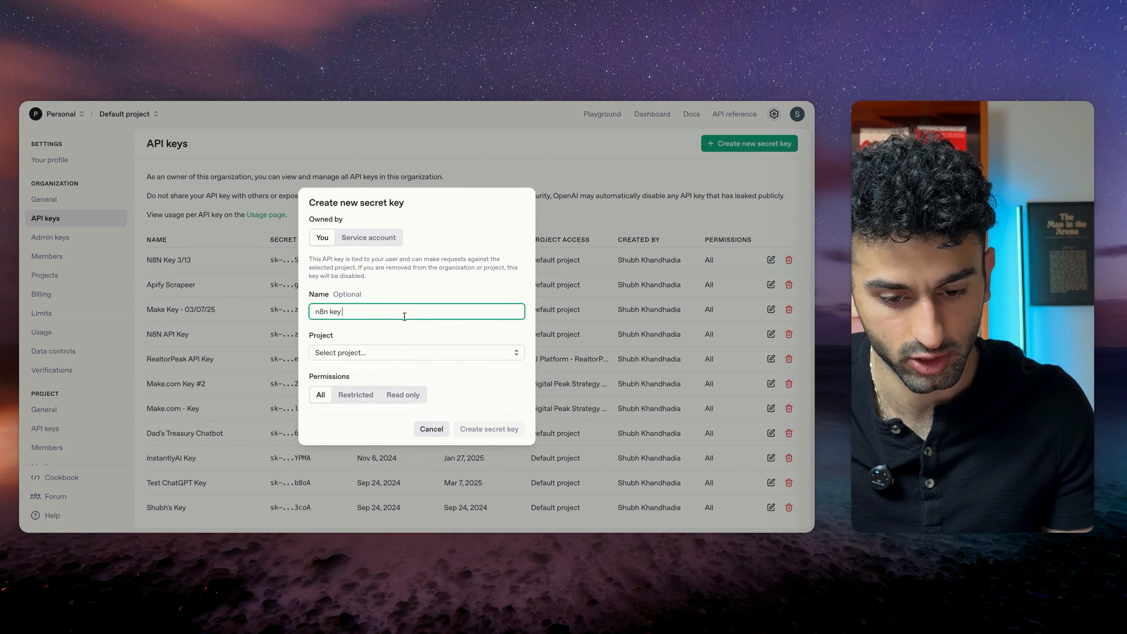
click(431, 429)
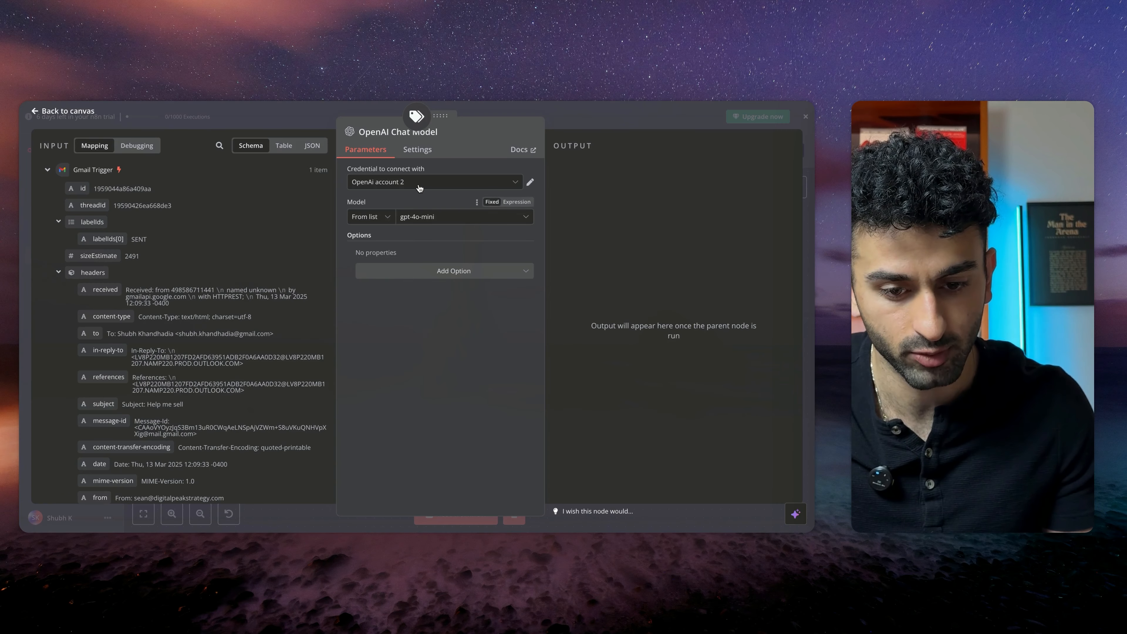
Check the chat model's credential options and return to the canvas
click(421, 182)
click(406, 234)
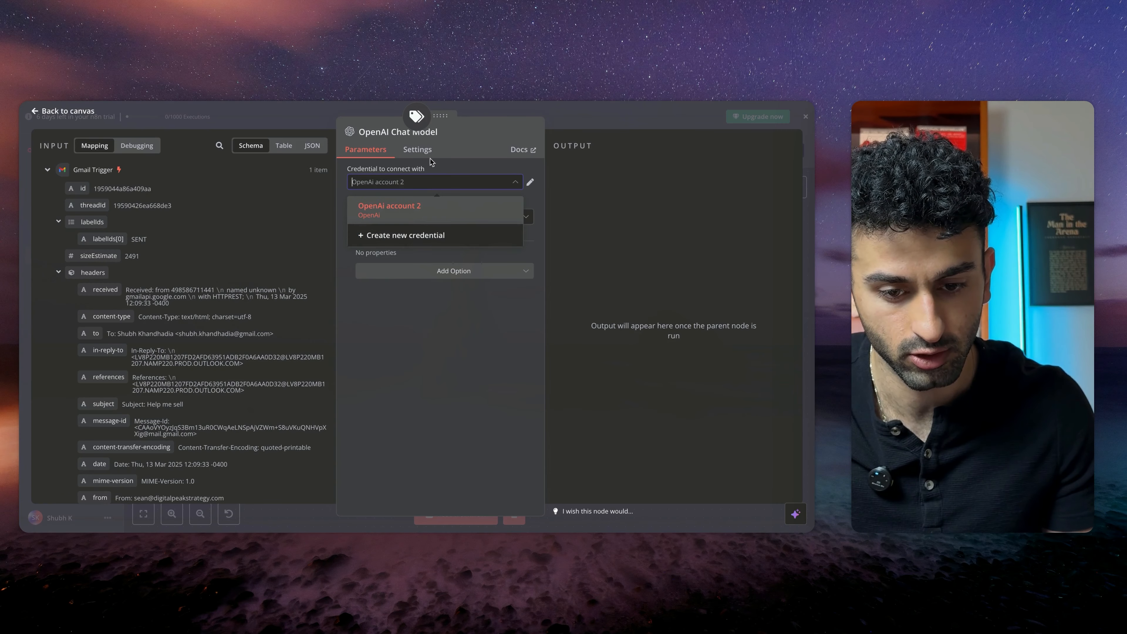
click(563, 117)
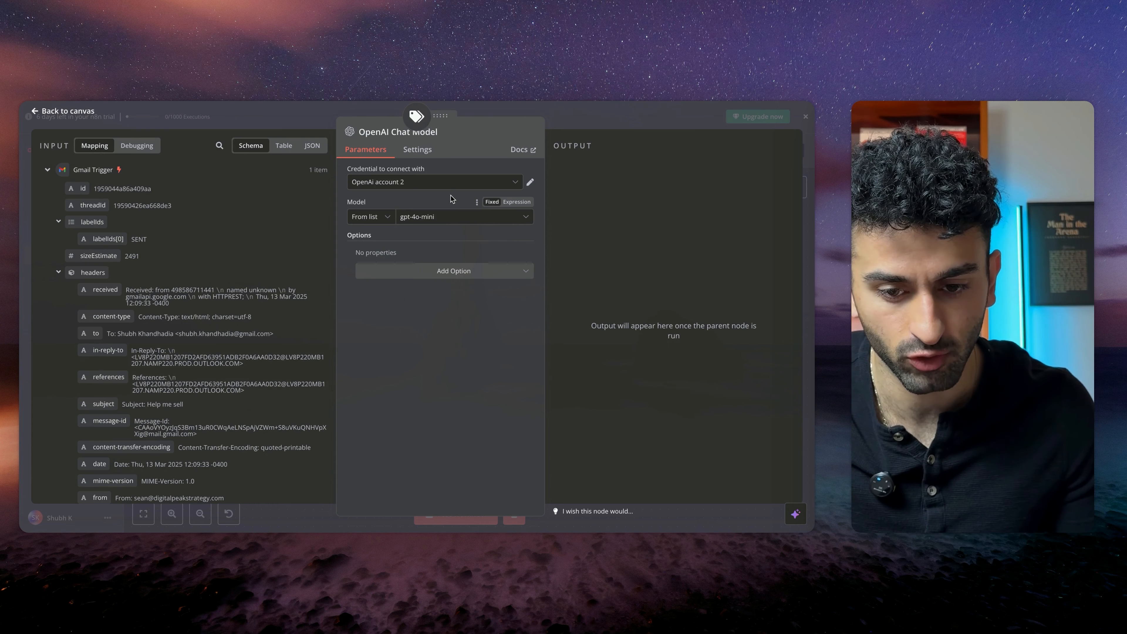
click(511, 113)
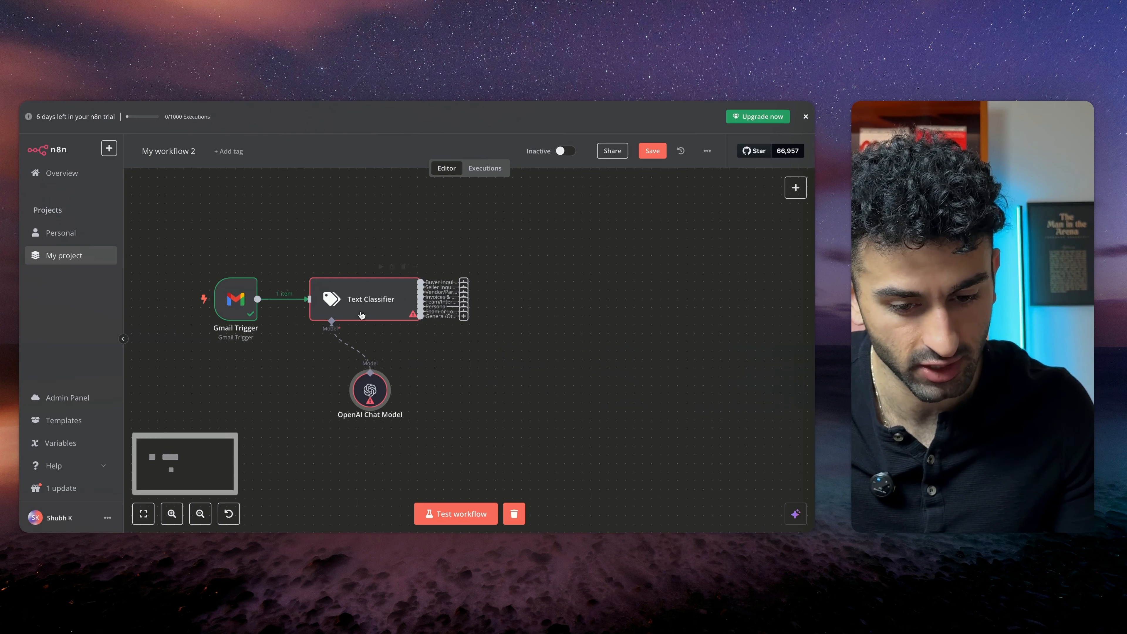
Reposition the OpenAI Chat Model below the classifier and run a test of the workflow
scroll(399, 377, right, 2)
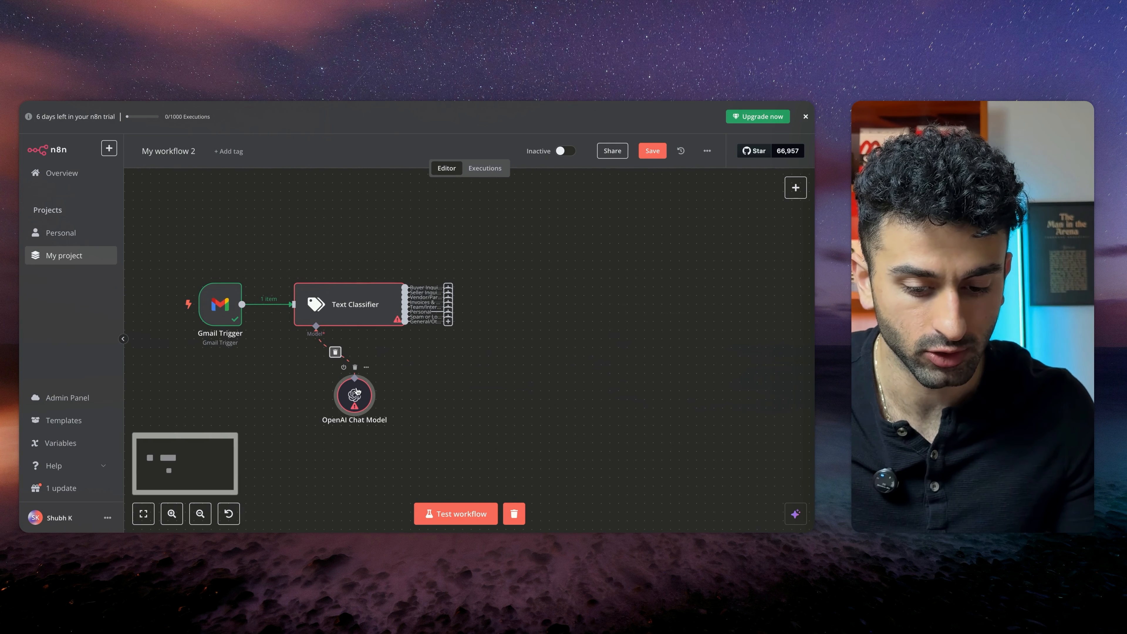
drag(354, 394, 328, 395)
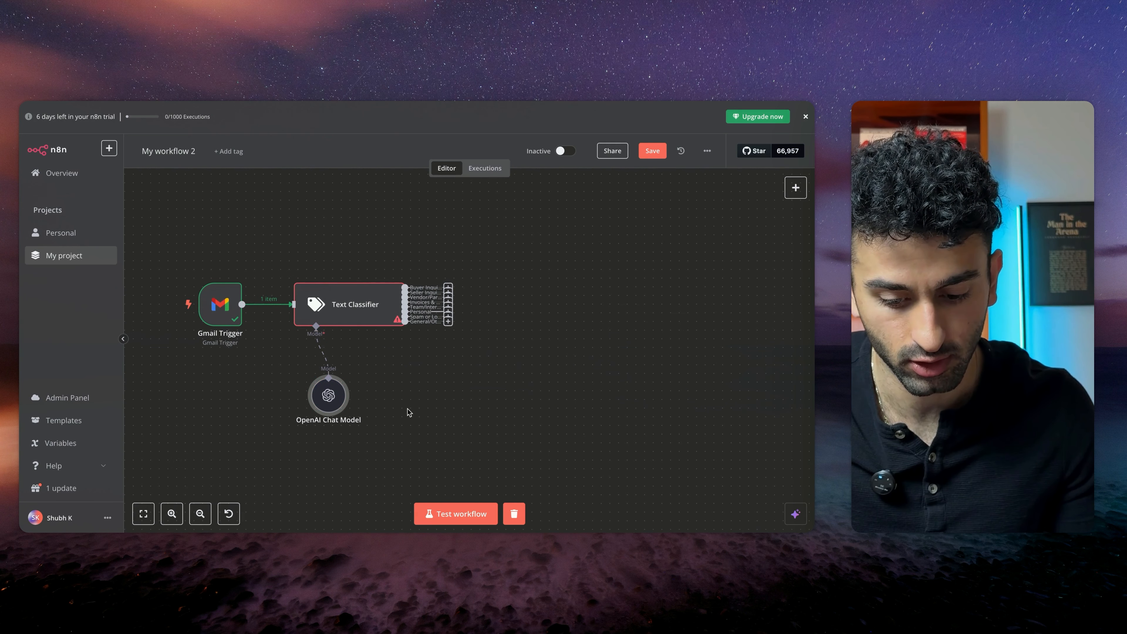
click(457, 514)
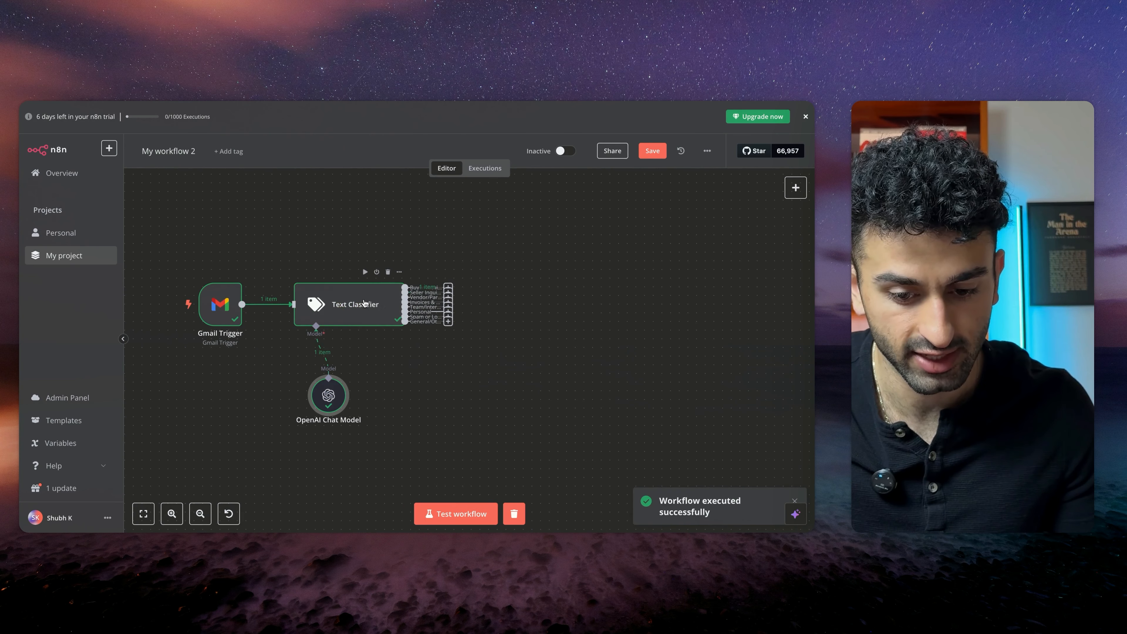
Add a Gmail 'Add label to message' node on the classifier's Buyer Inquiries output
scroll(435, 295, up, 5)
scroll(477, 308, down, 3)
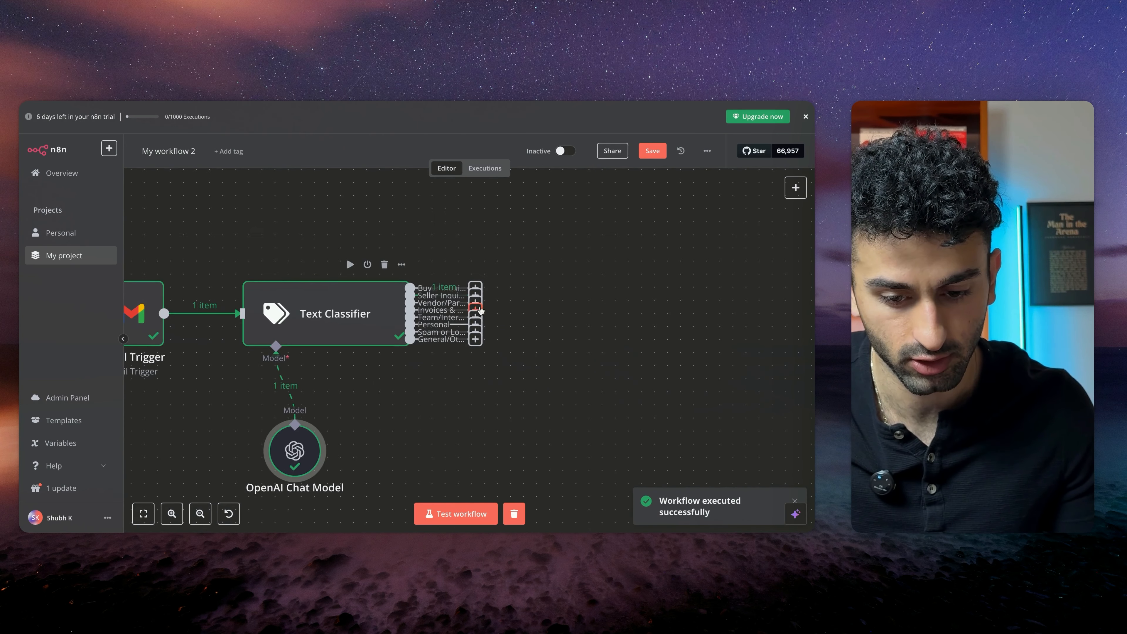
click(475, 287)
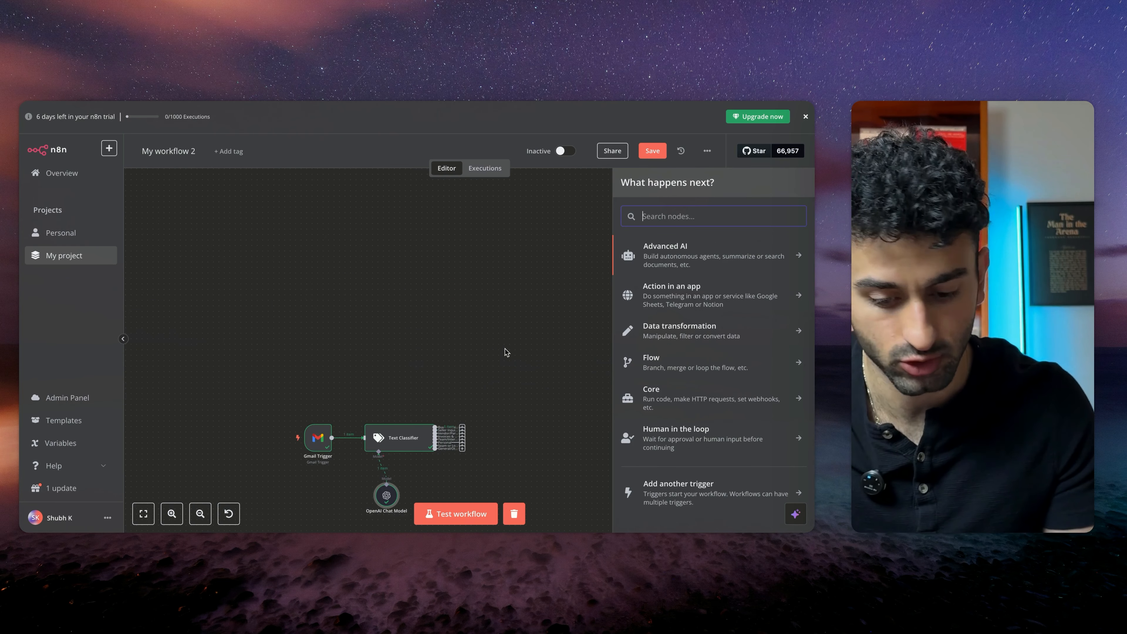
key(ctrl+Tab)
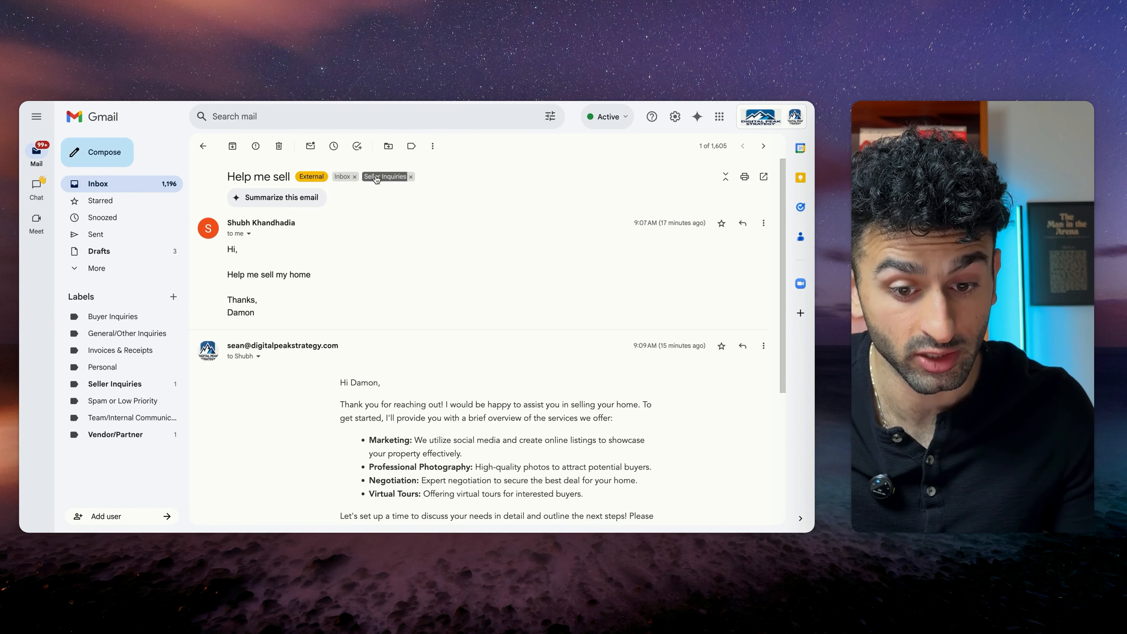
key(ctrl+shift+Tab)
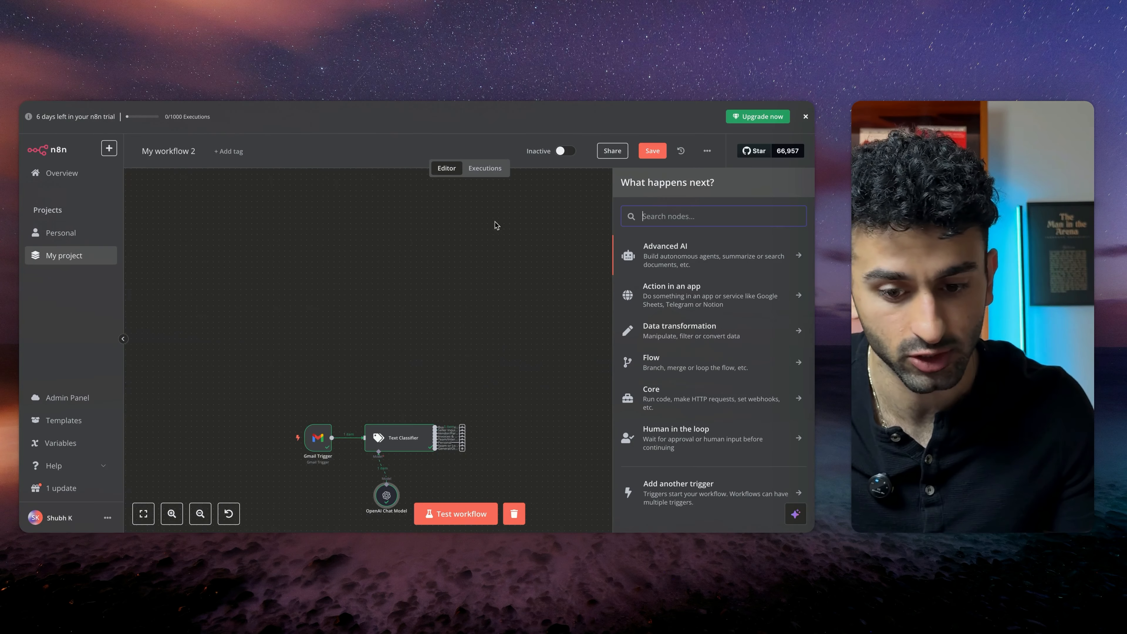
scroll(465, 392, down, 2)
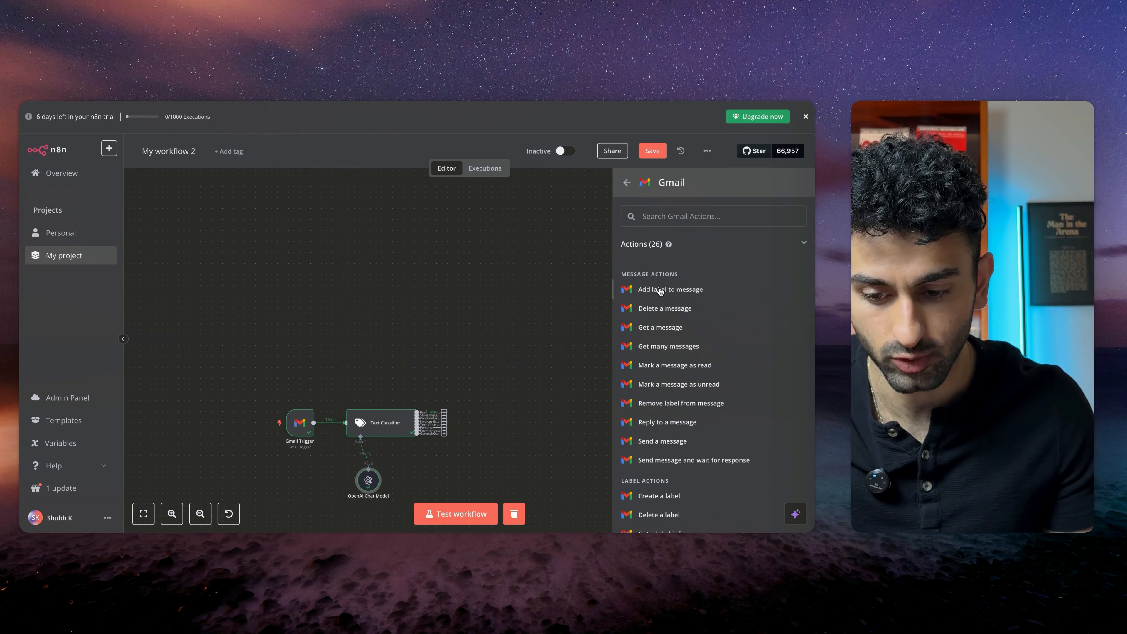
click(659, 290)
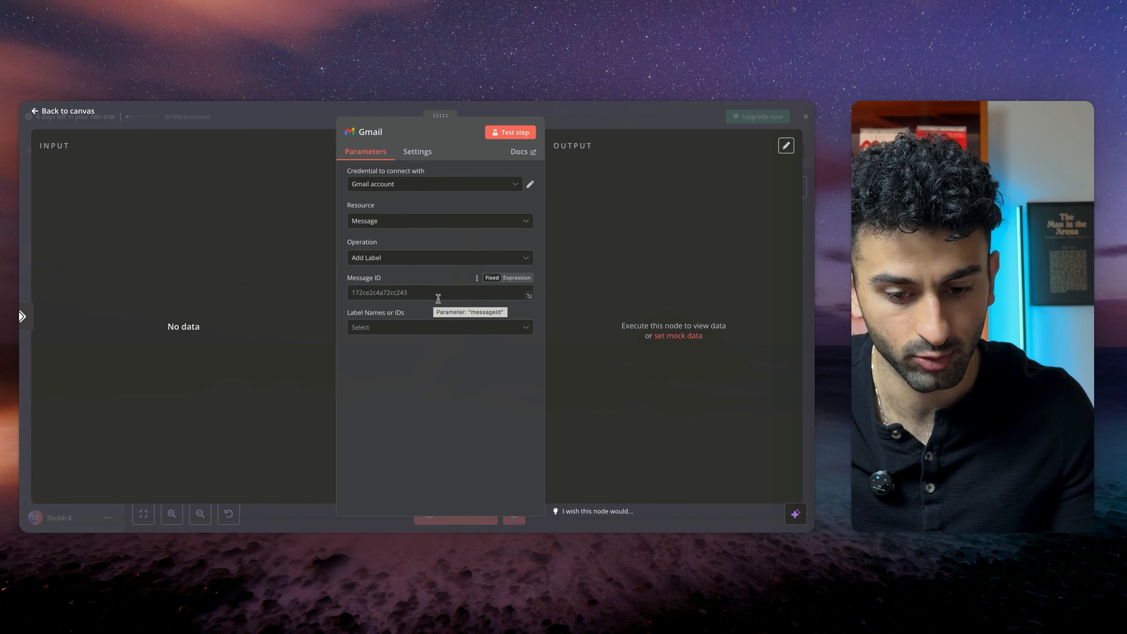
key(Escape)
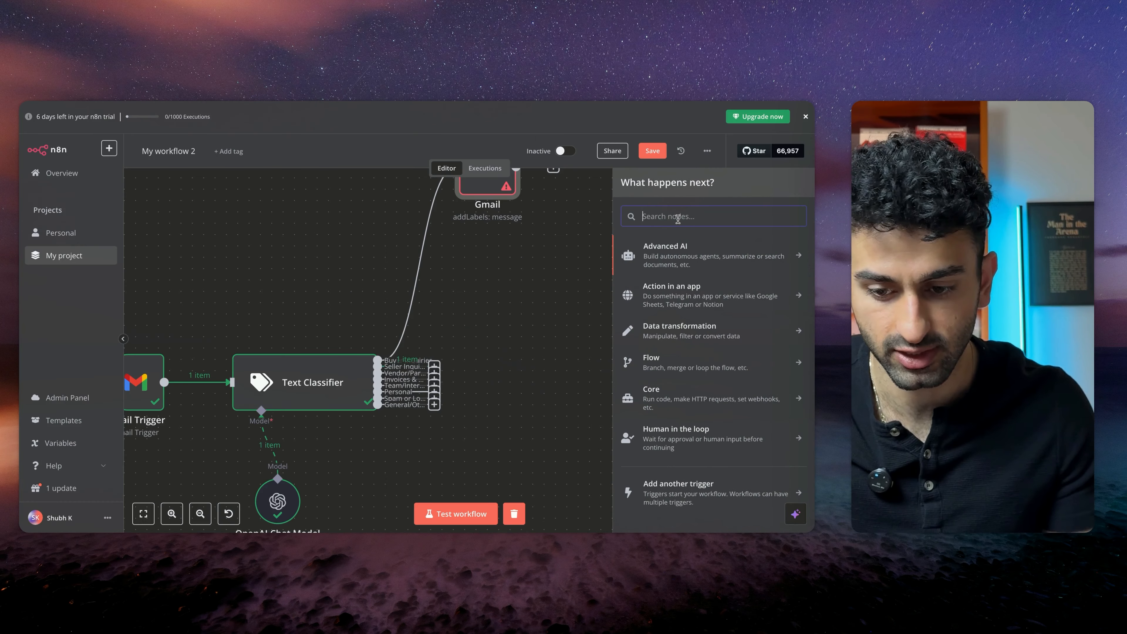
Add another Gmail 'Add label to message' node and map the Gmail Trigger's id into its Message ID
text(gmail)
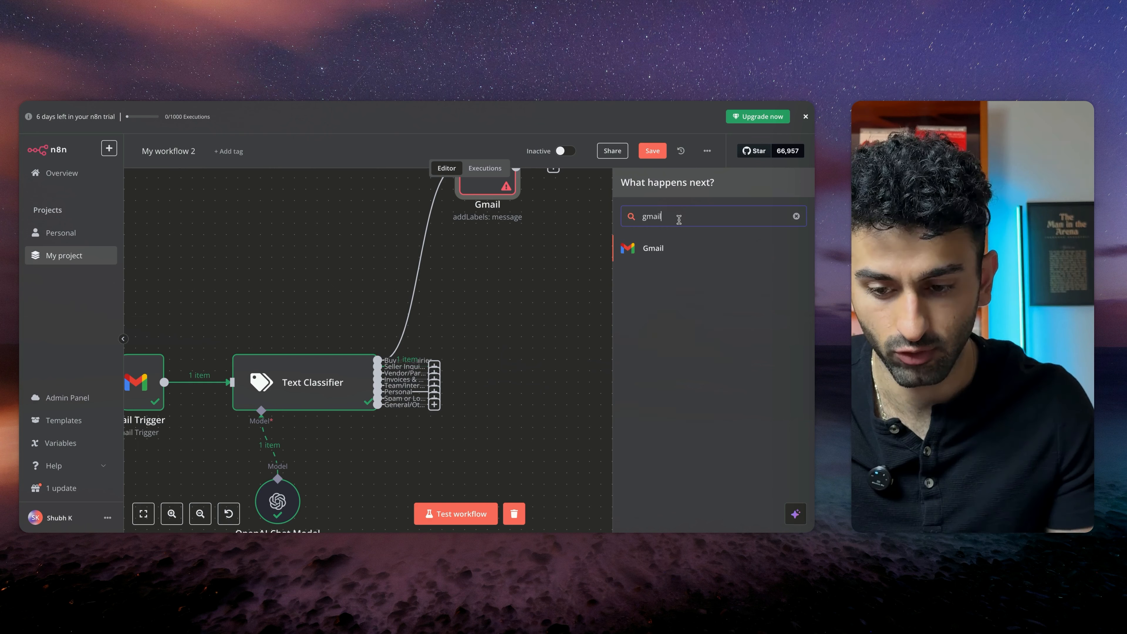
key(Return)
click(657, 290)
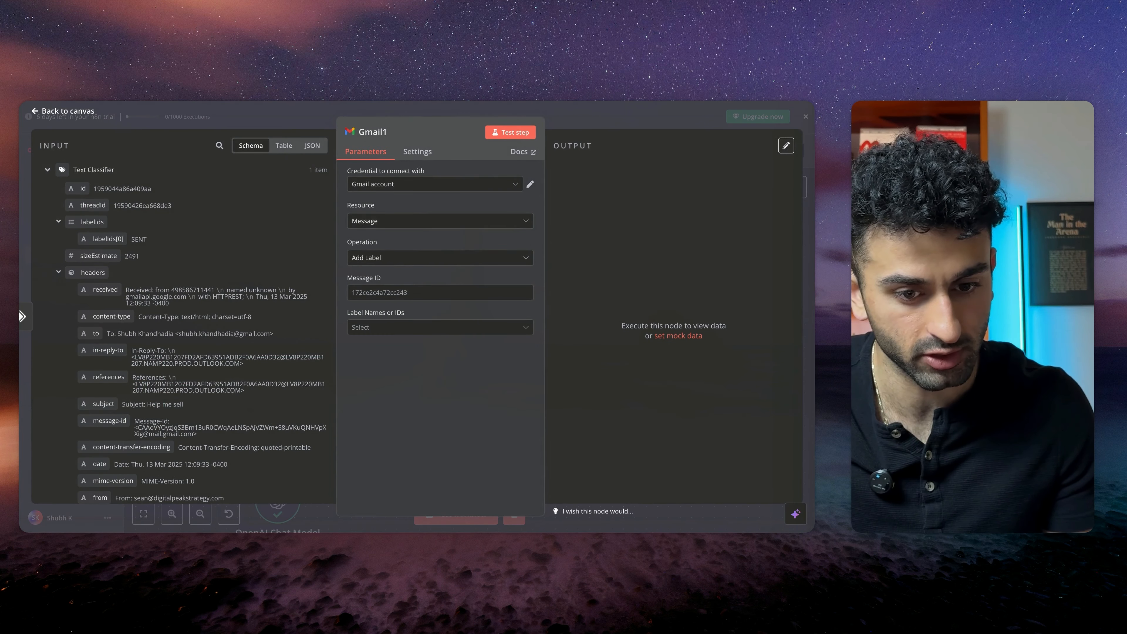
click(421, 291)
scroll(126, 399, down, 1)
scroll(126, 399, down, 2)
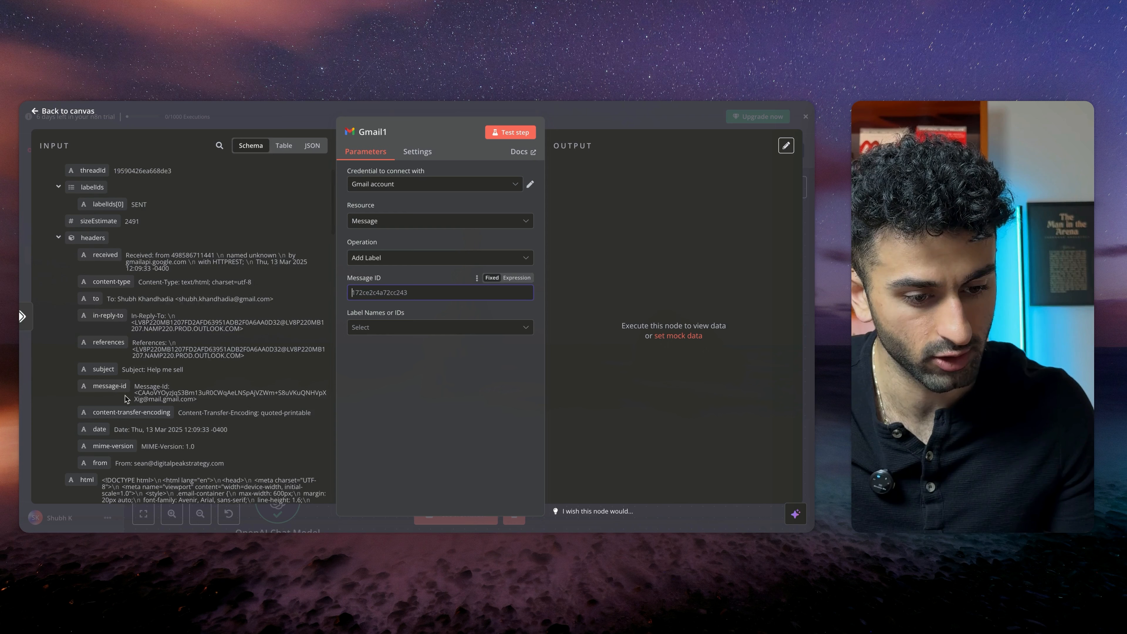
click(284, 145)
click(89, 170)
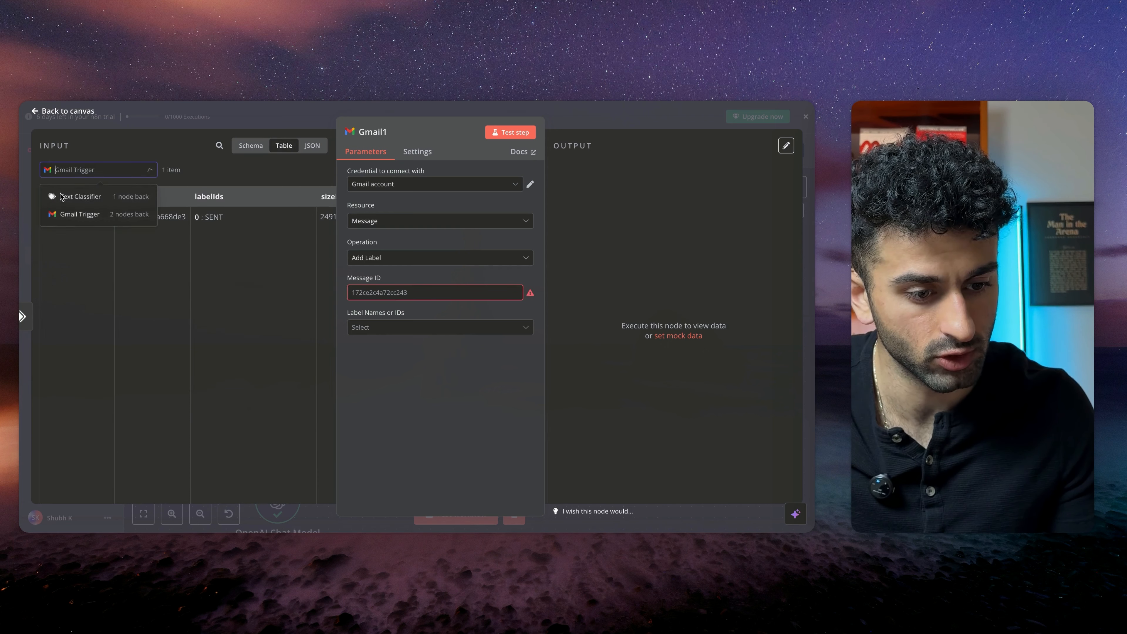
click(63, 214)
drag(56, 197, 382, 292)
click(410, 271)
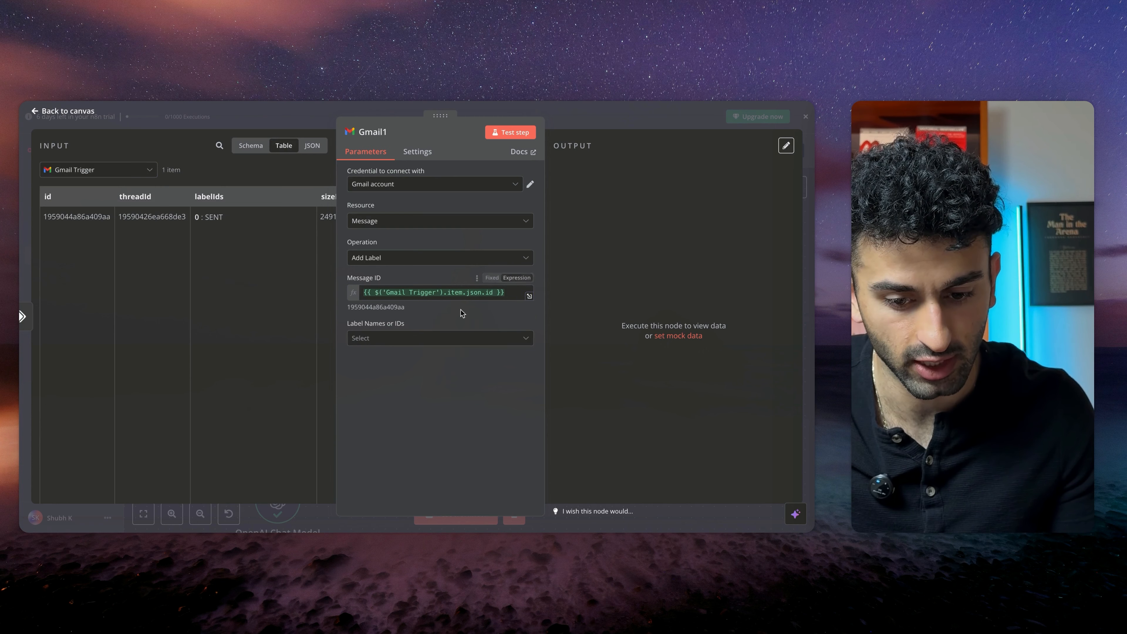
Set the node's label to Seller Inquiries and close it
click(391, 339)
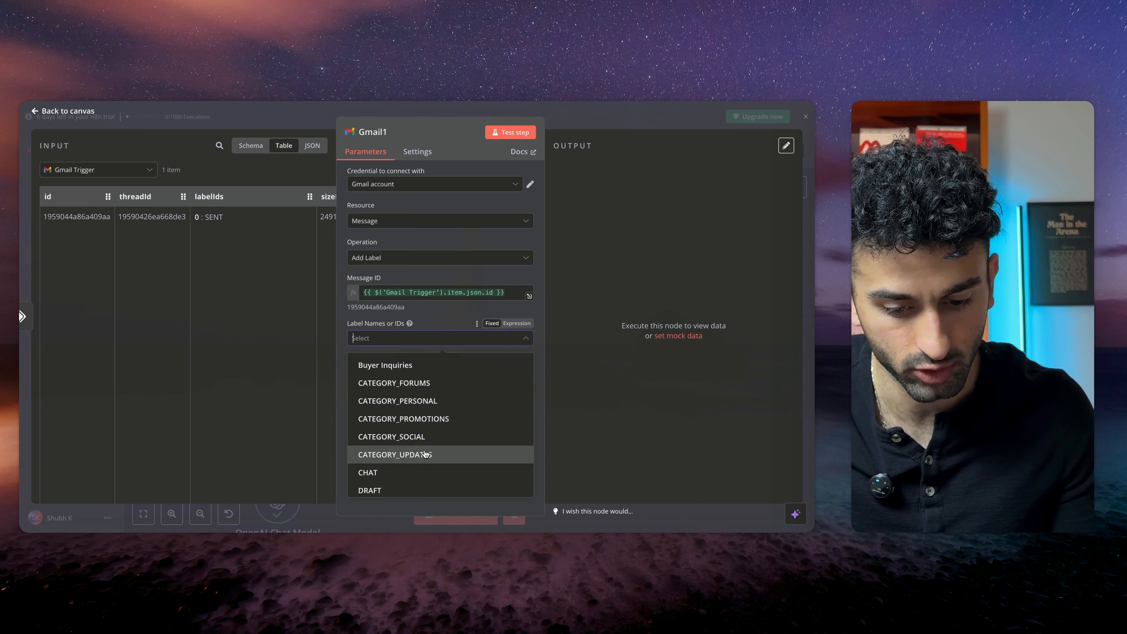
scroll(421, 453, down, 8)
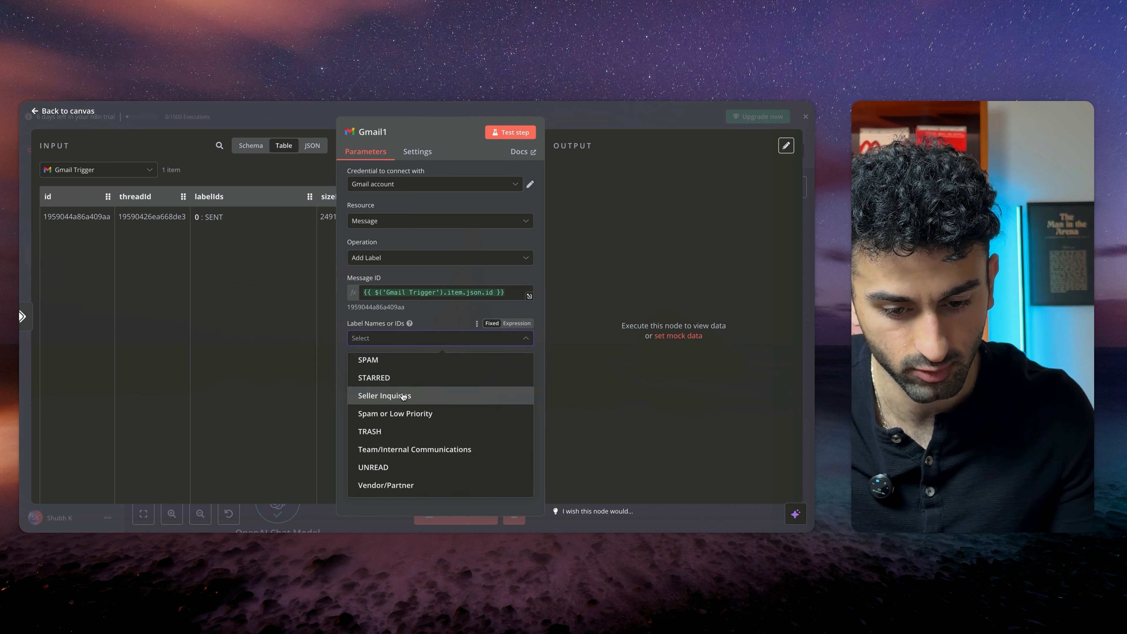
click(400, 395)
click(446, 316)
key(Escape)
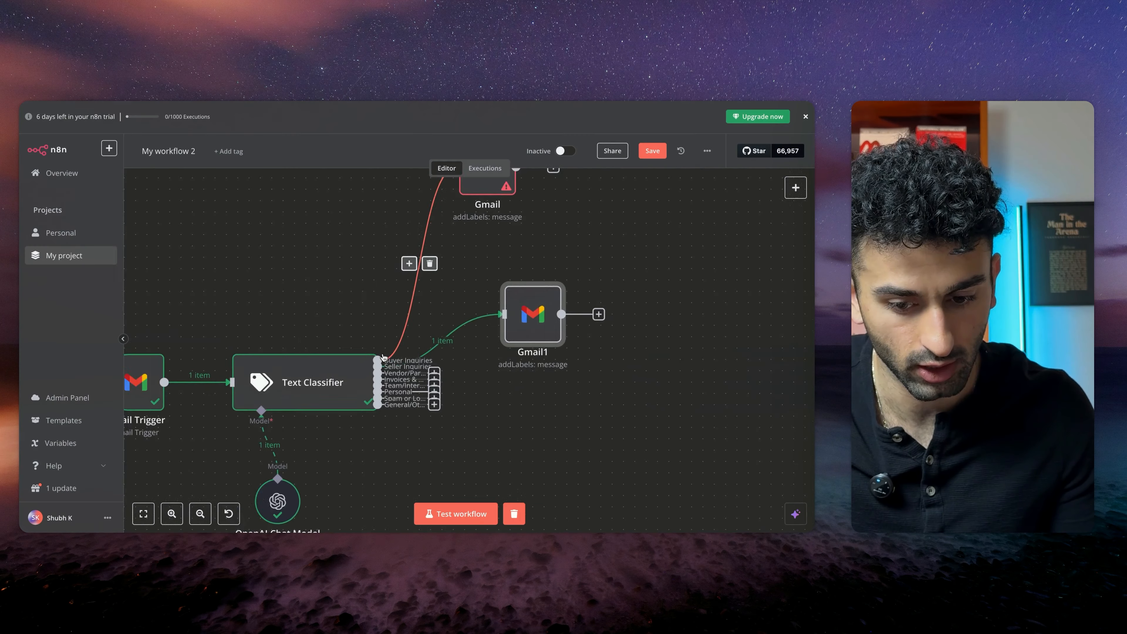
Rename the new Gmail node to Seller Inquiries
scroll(460, 315, right, 5)
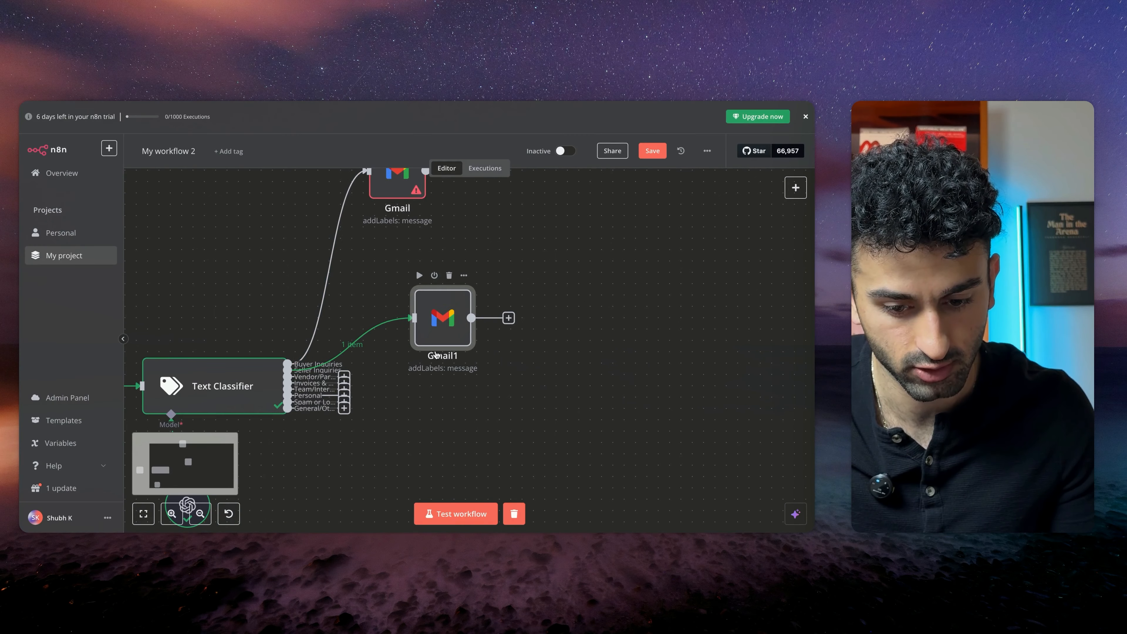
right_click(435, 355)
click(419, 218)
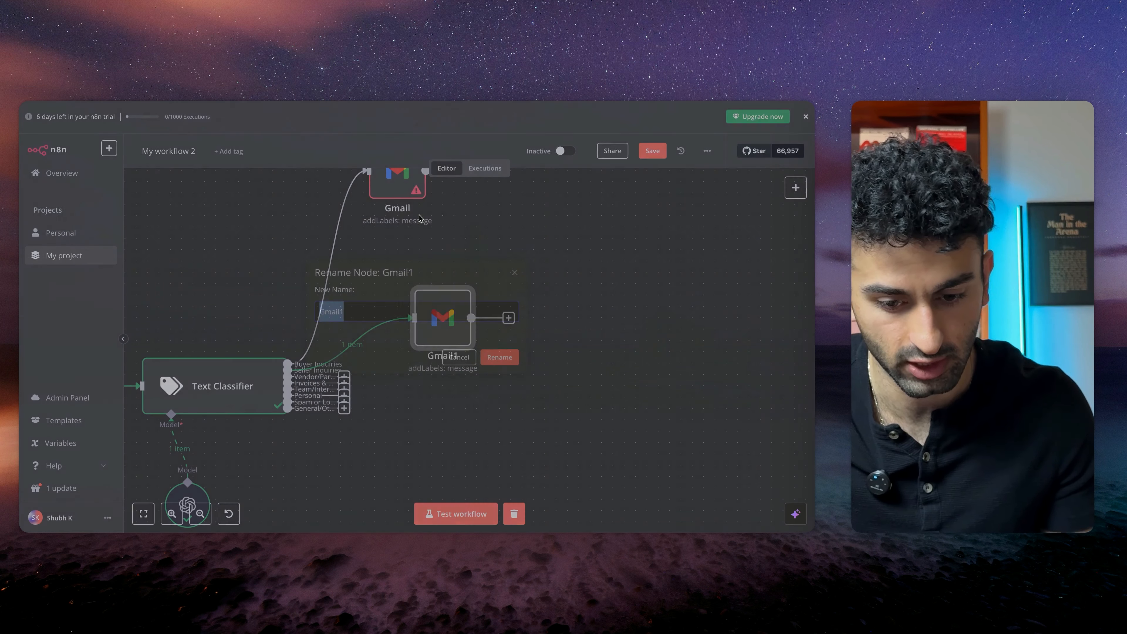
text(Seller Inquiries)
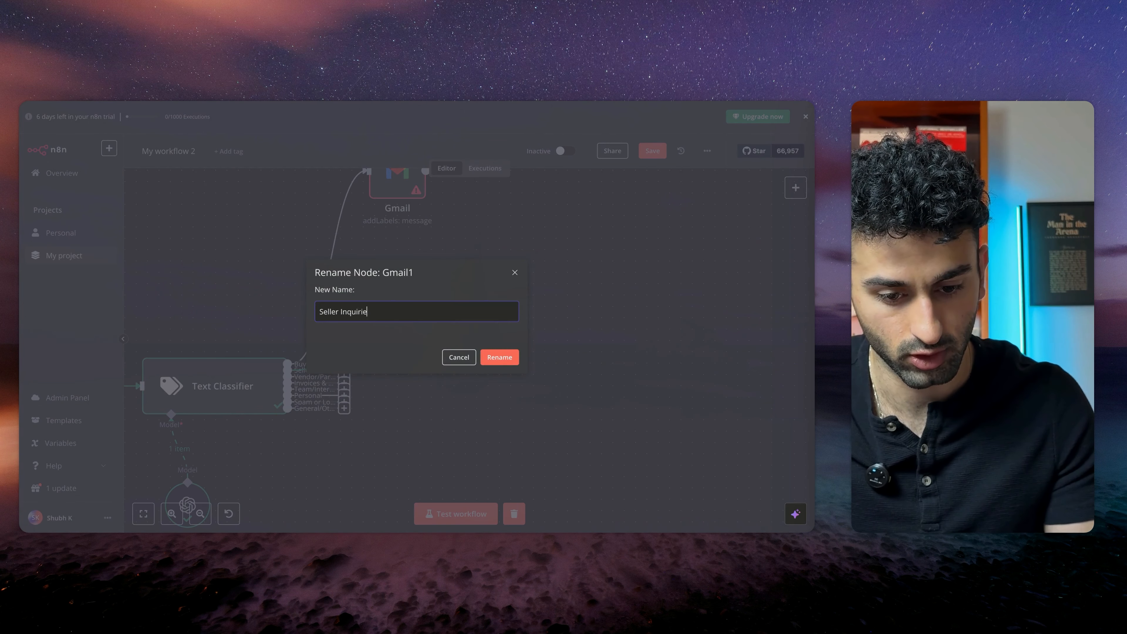
key(Return)
Duplicate the Seller Inquiries node and place the copy above it
scroll(466, 276, up, 2)
scroll(466, 276, left, 2)
scroll(465, 276, up, 1)
scroll(466, 276, left, 1)
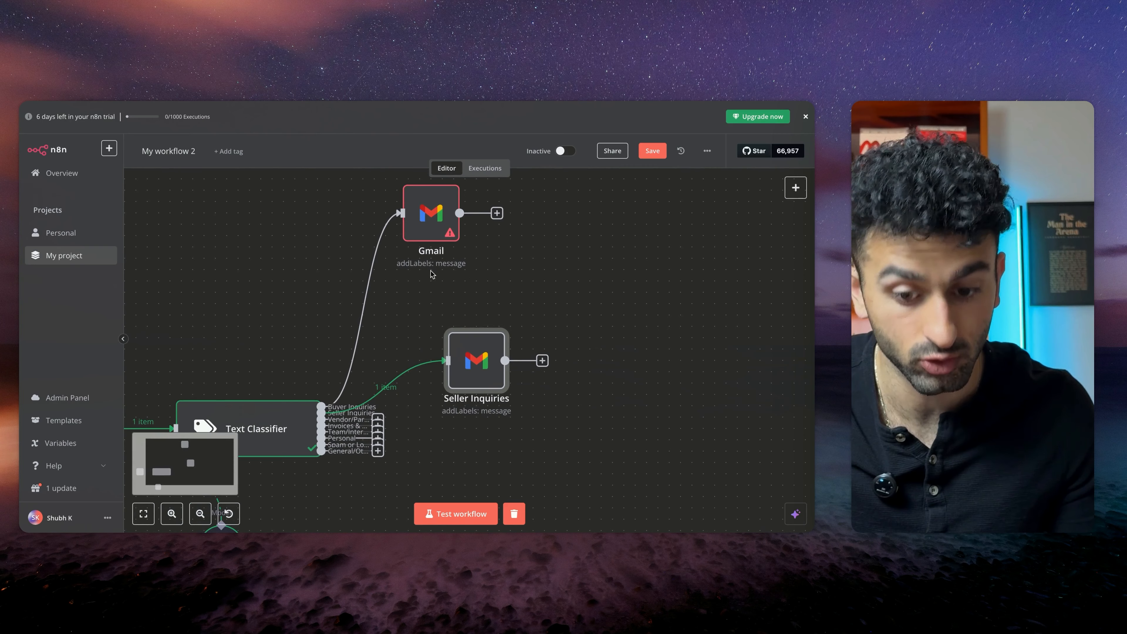
scroll(460, 304, down, 2)
scroll(460, 304, right, 1)
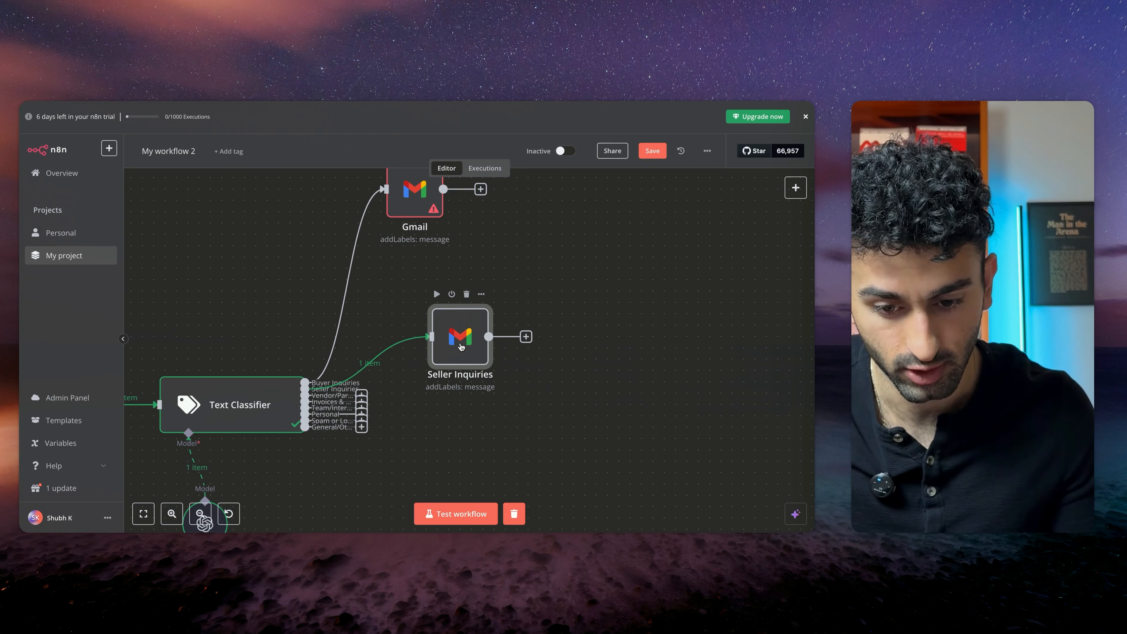
click(481, 294)
click(510, 353)
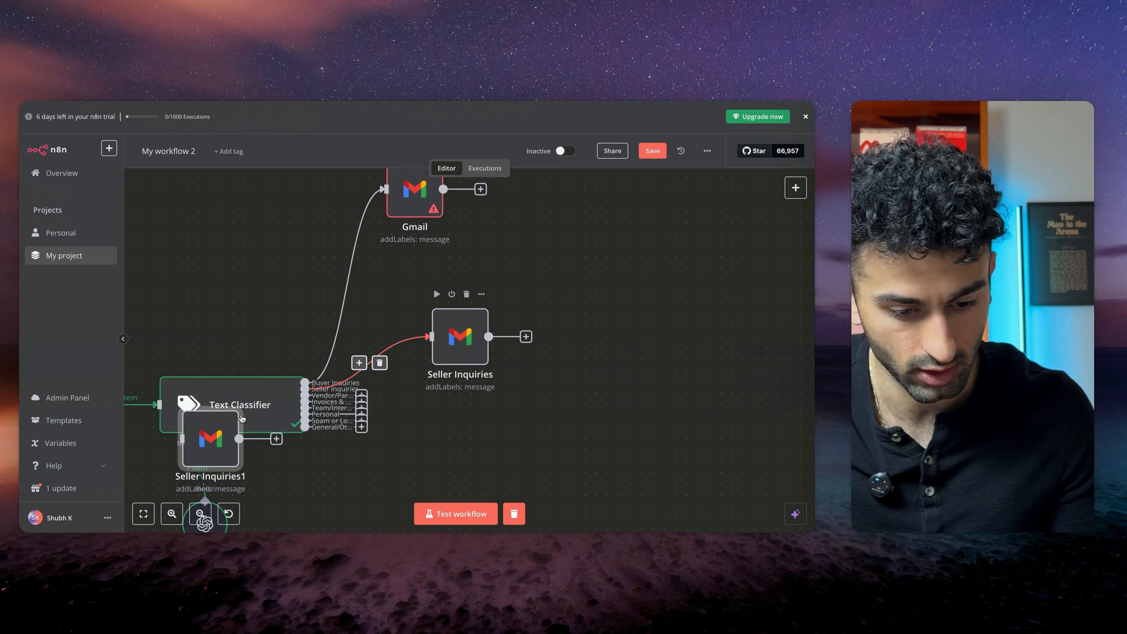
drag(242, 418, 494, 234)
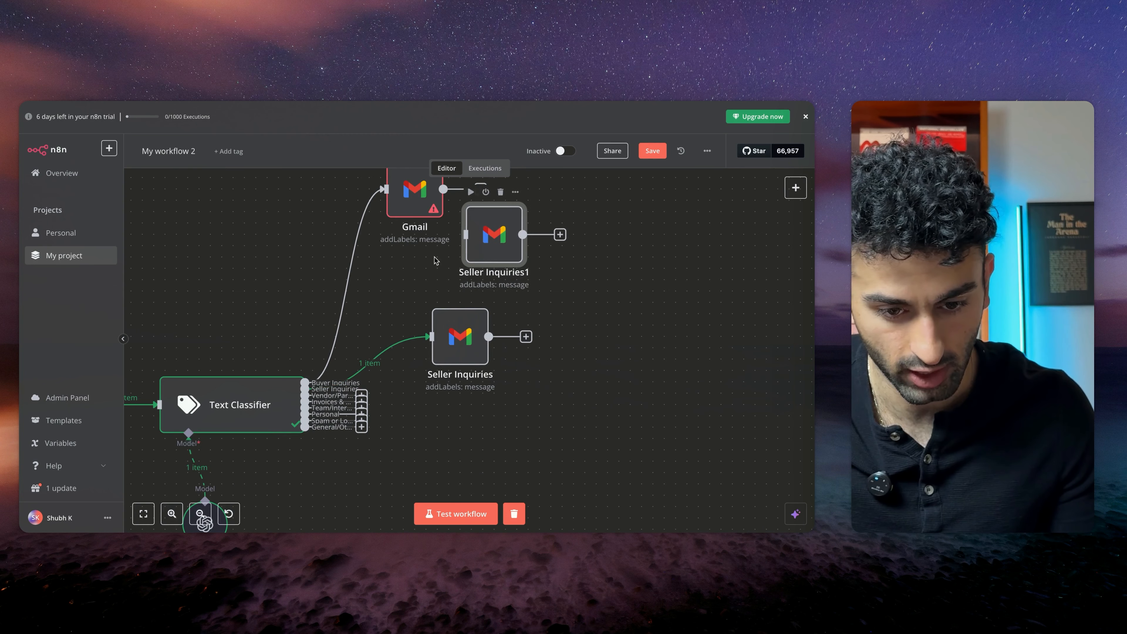
Delete the original Gmail node and connect the Buyer Inquiries output to the duplicated node
right_click(415, 204)
click(424, 371)
drag(493, 234, 426, 212)
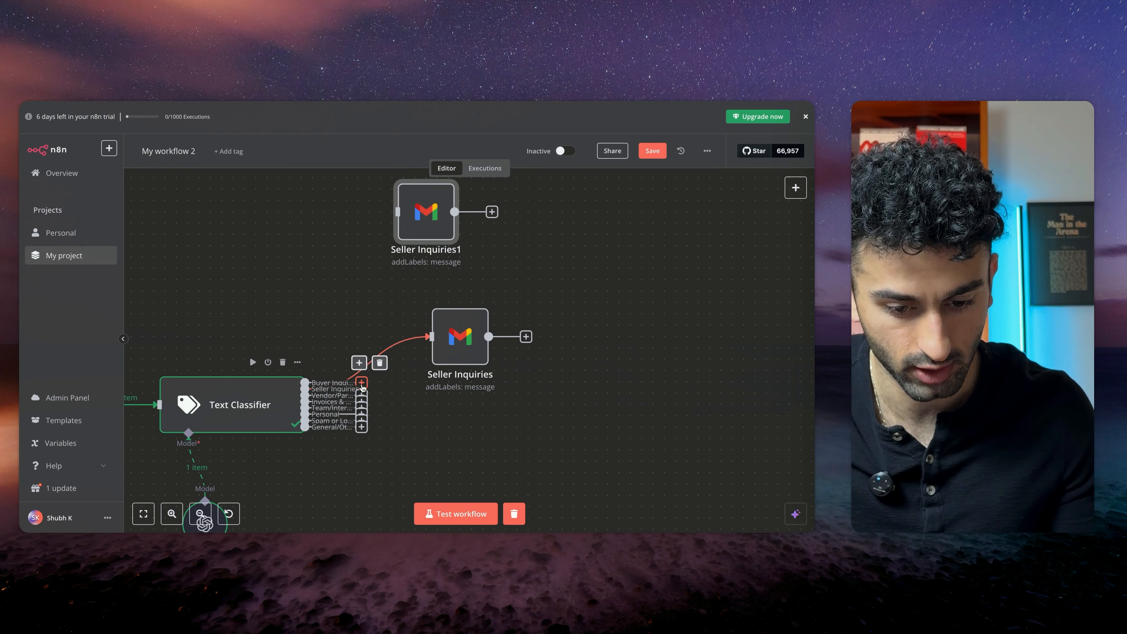
drag(361, 383, 421, 208)
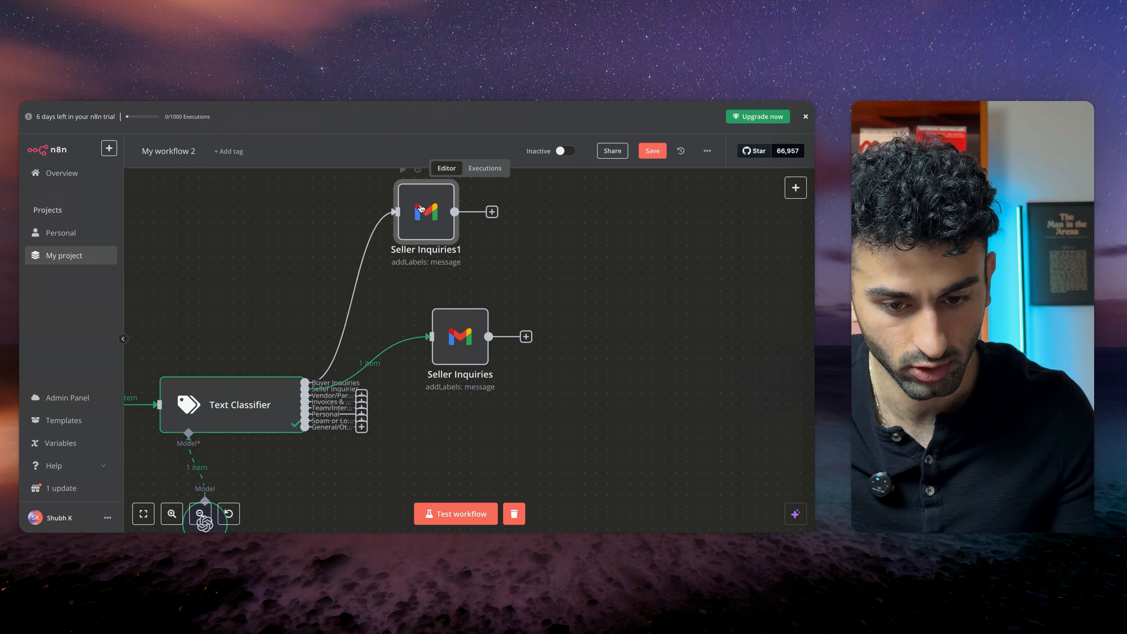
Open the duplicated Gmail node and rename it to Buyer Inquiries
double_click(427, 223)
click(427, 133)
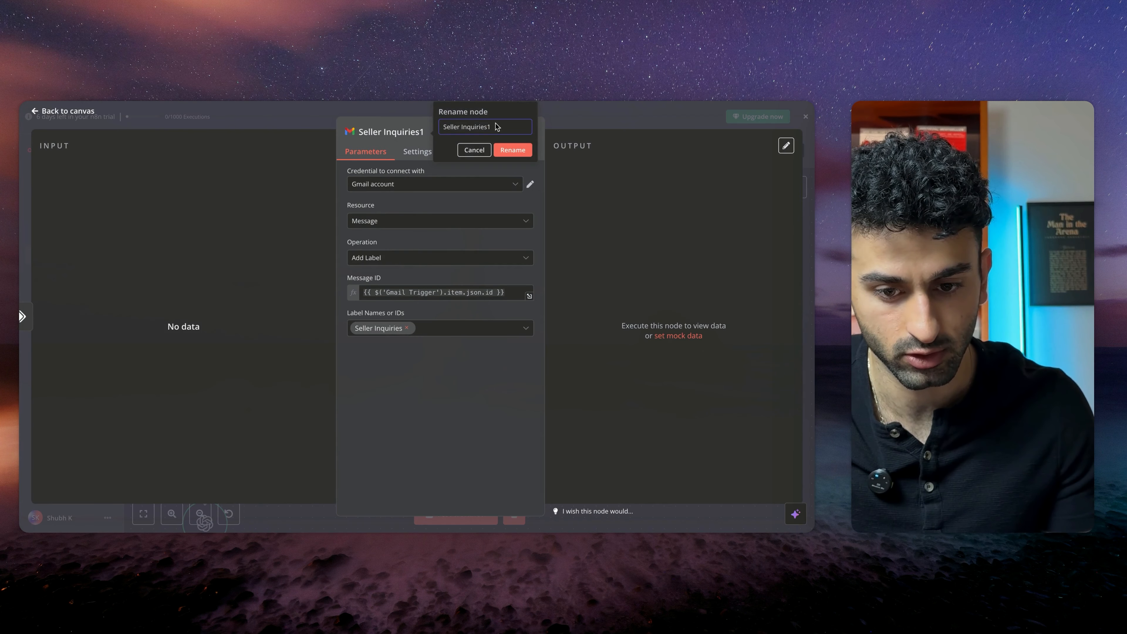
key(ctrl+a)
text(Buyer Inquiries)
key(Return)
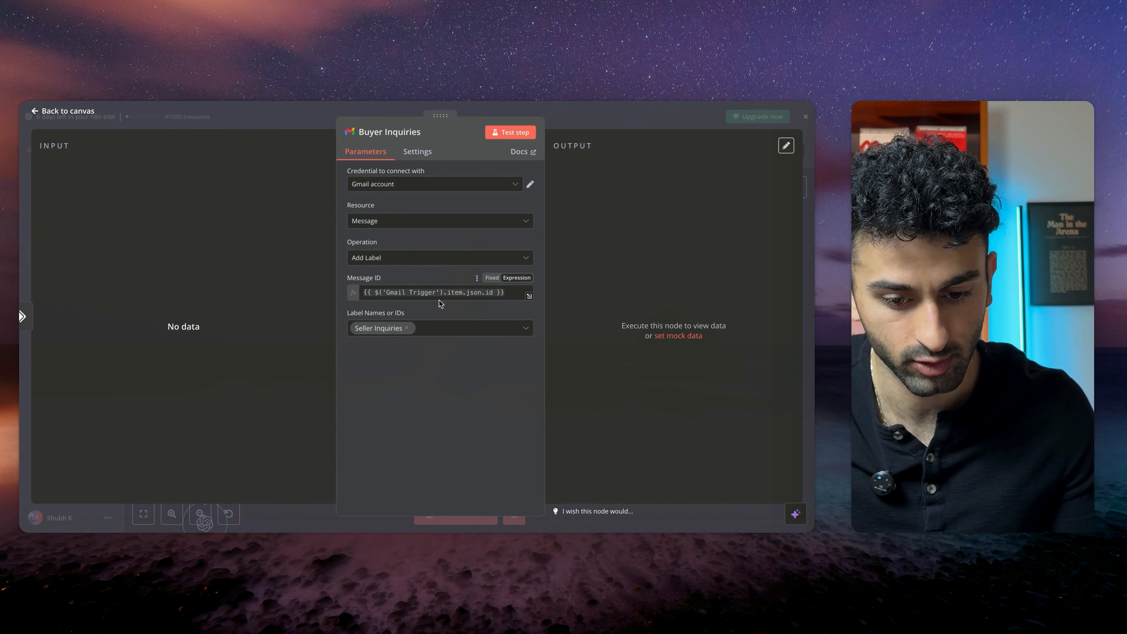
Replace the node's Seller Inquiries label with the Buyer Inquiries label and return to the canvas
click(406, 327)
scroll(421, 408, down, 1)
scroll(422, 409, up, 1)
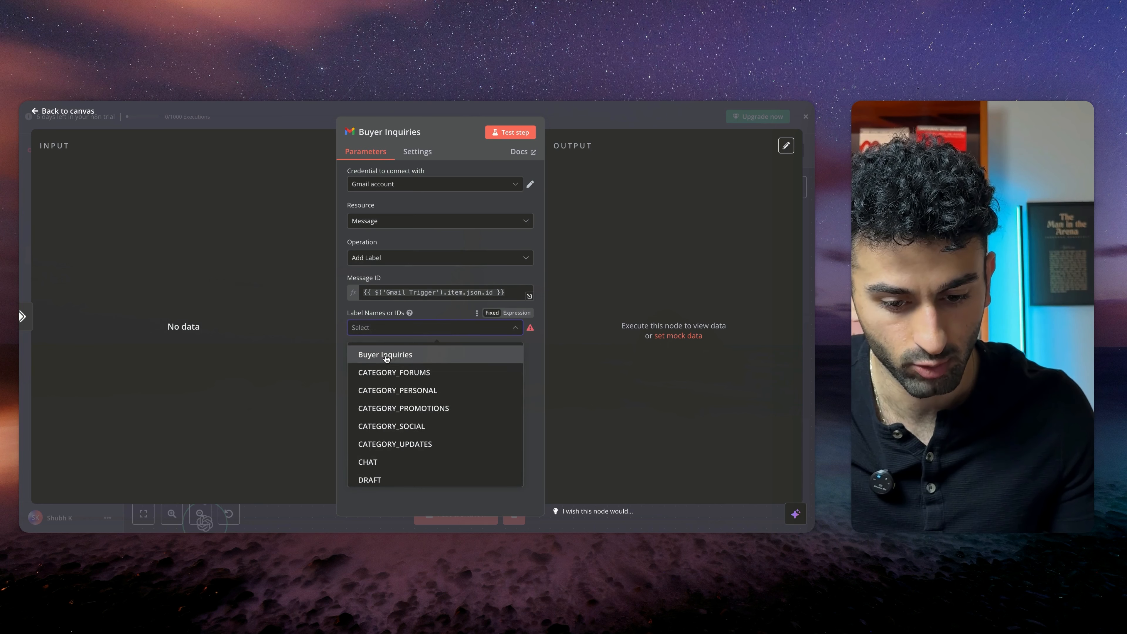
click(390, 354)
click(130, 132)
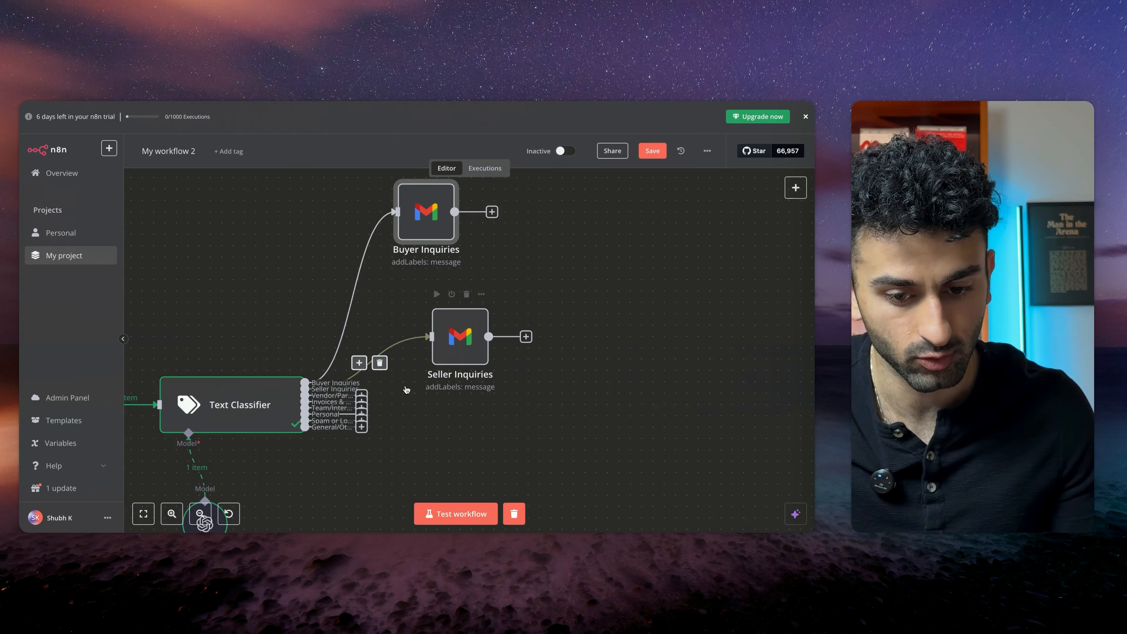
Paste Gmail label nodes and connect them to the remaining Text Classifier category outputs
scroll(351, 336, down, 3)
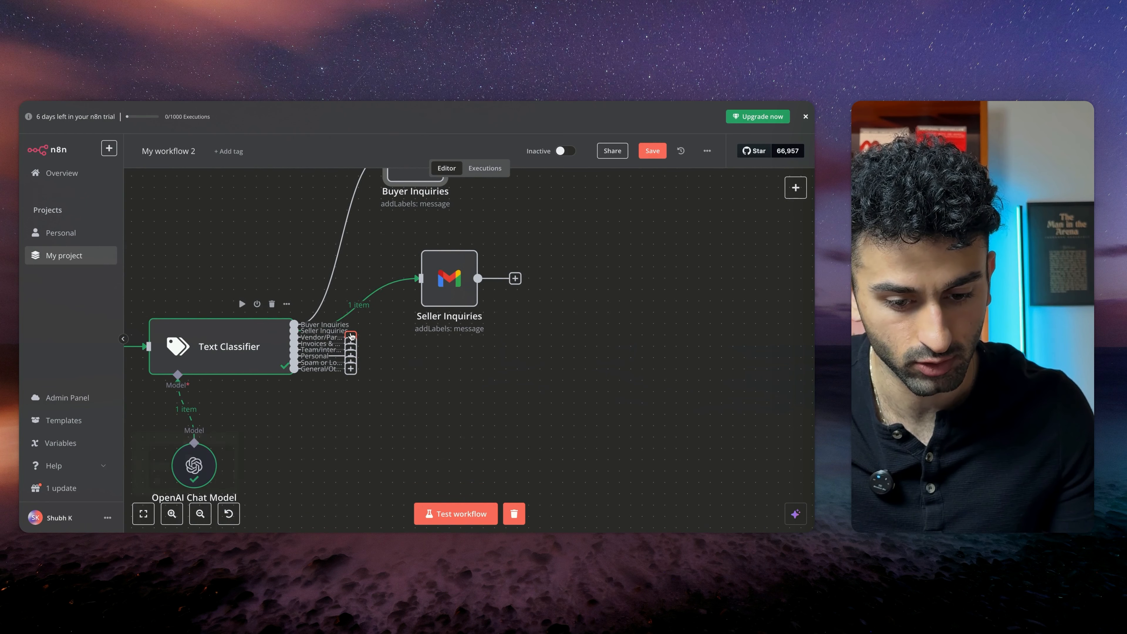
drag(351, 336, 440, 385)
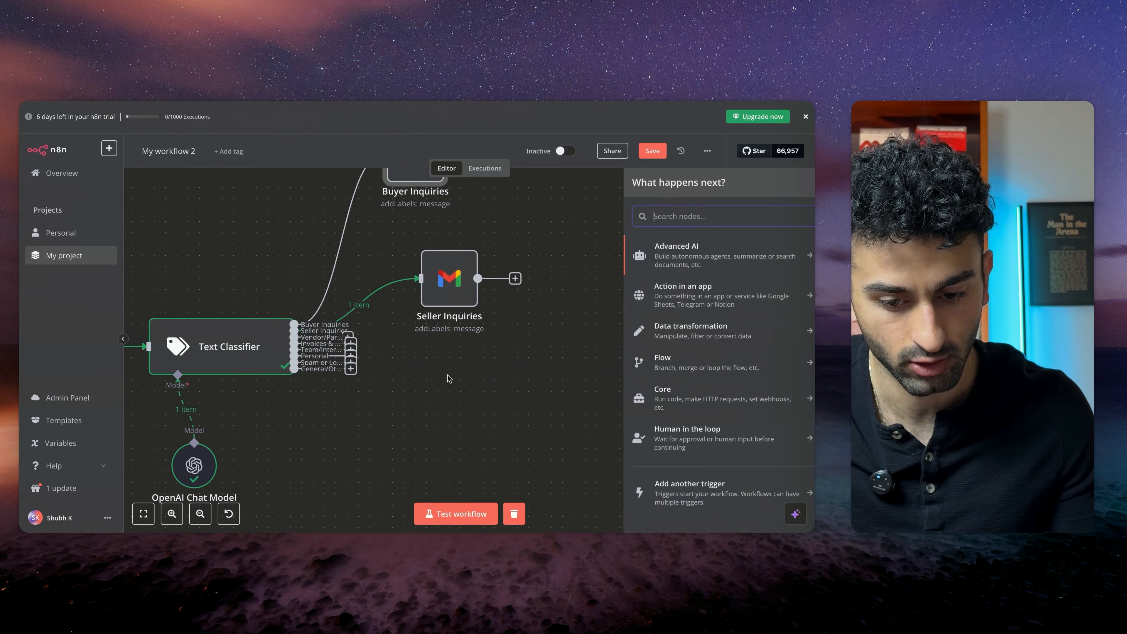
click(565, 271)
key(ctrl+v)
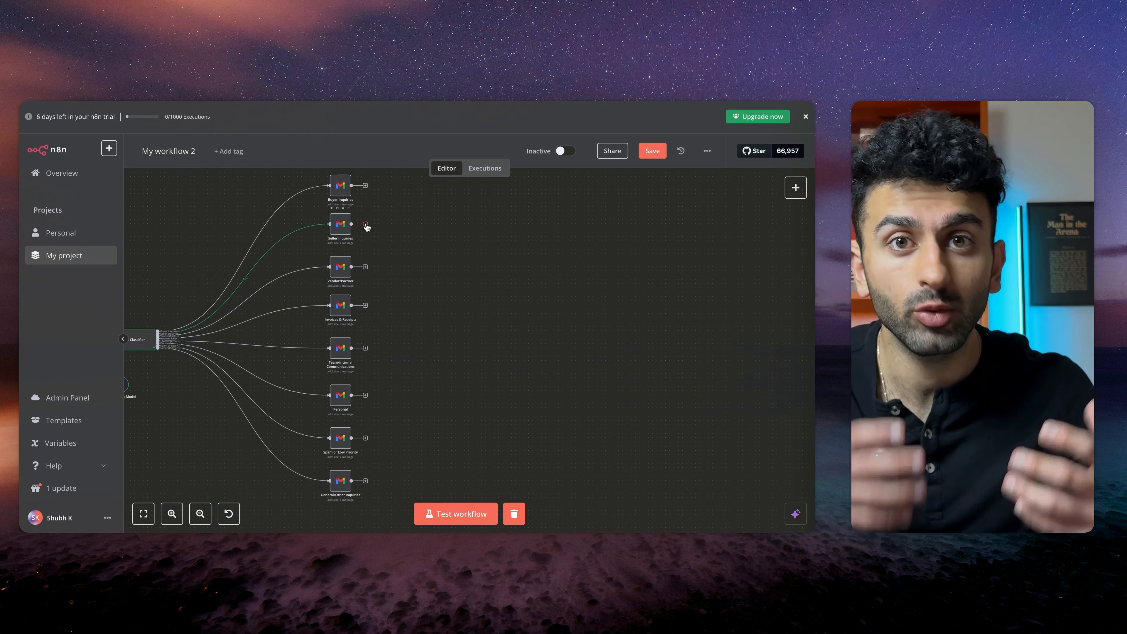
Add an Edit Fields (Set) node after the Seller Inquiries node
drag(372, 225, 504, 241)
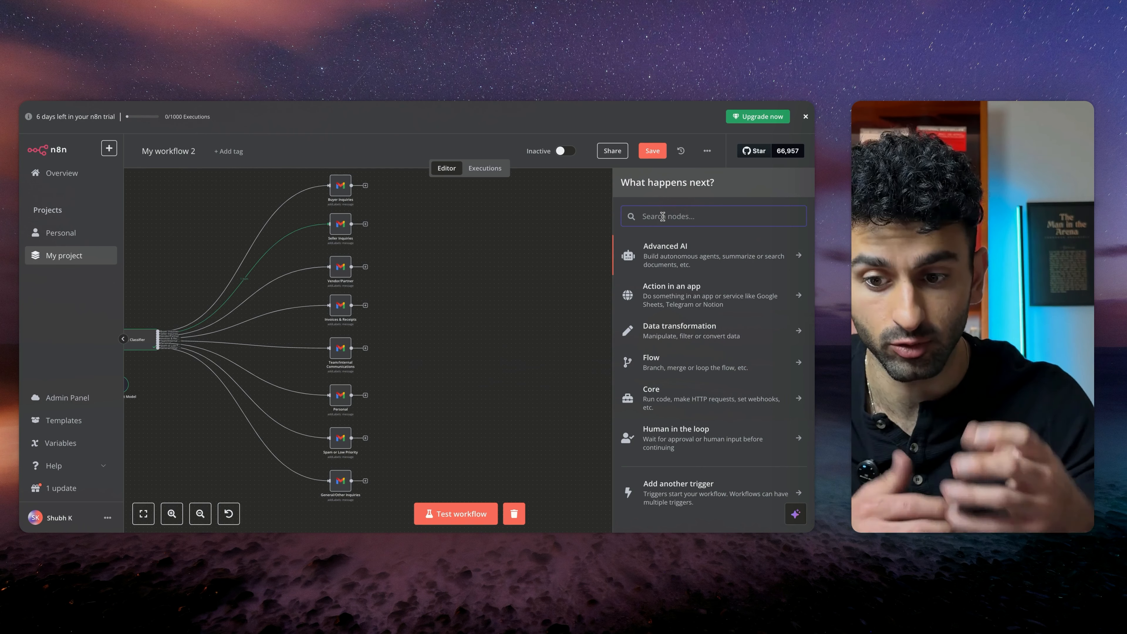
text(edit)
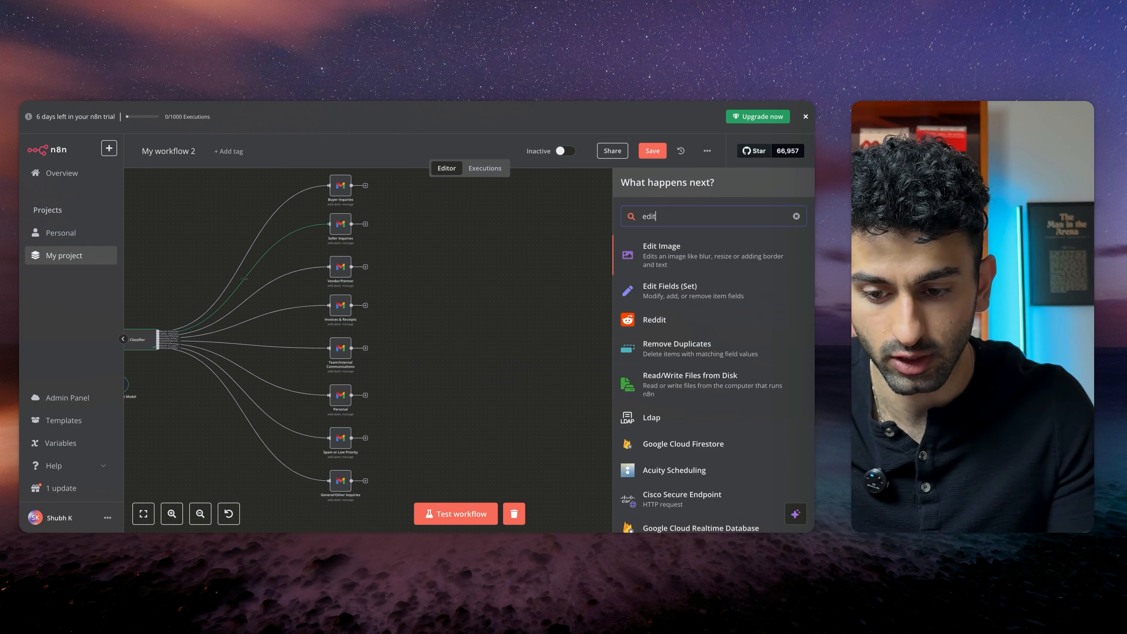
key(Down)
key(Return)
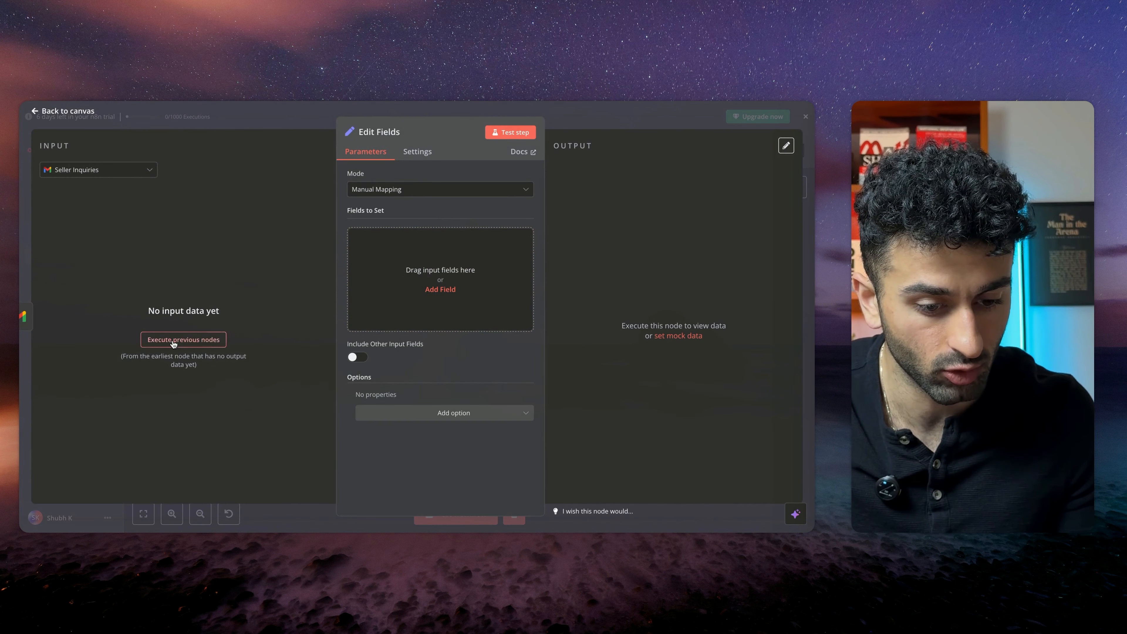
Execute the previous nodes for input data and add string fields named Email ID and Email Body
click(183, 339)
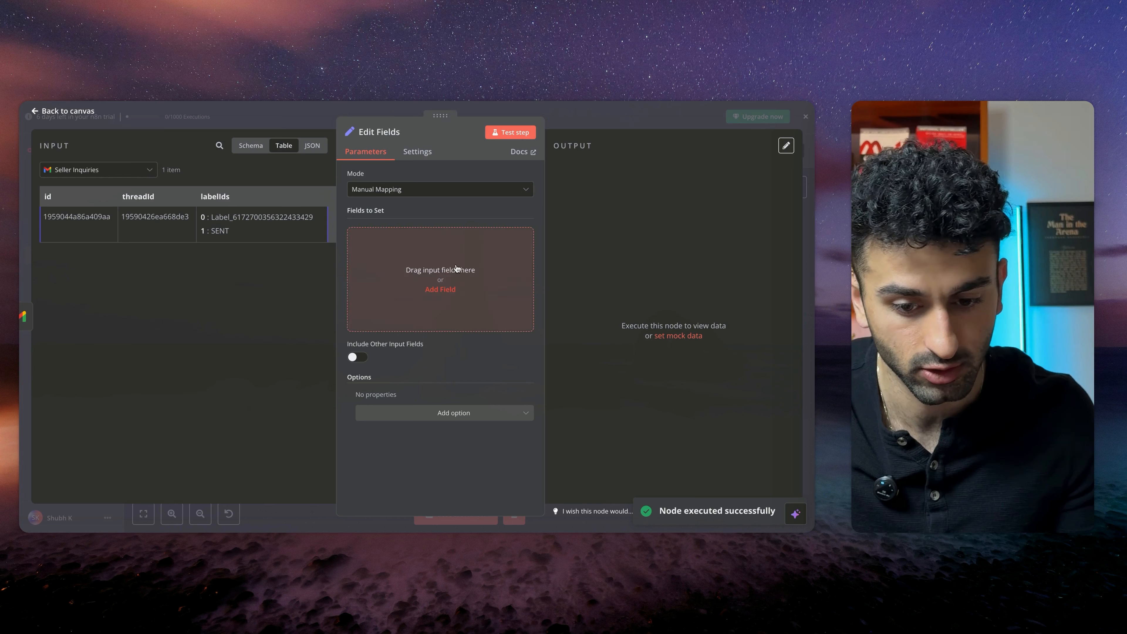
click(442, 288)
click(413, 237)
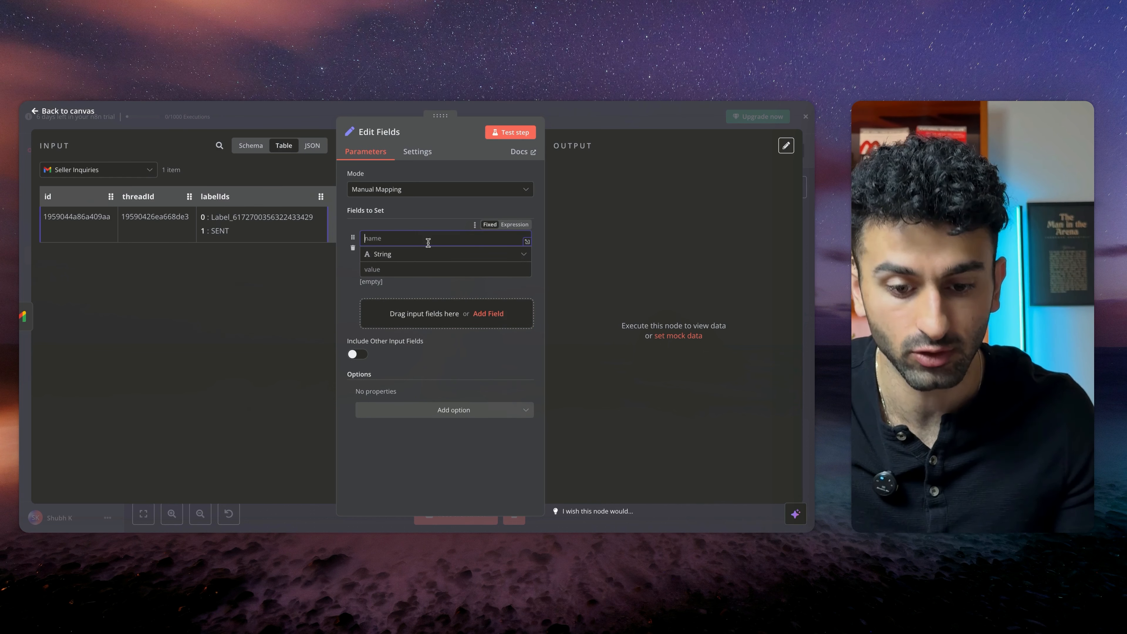
text(Email Body)
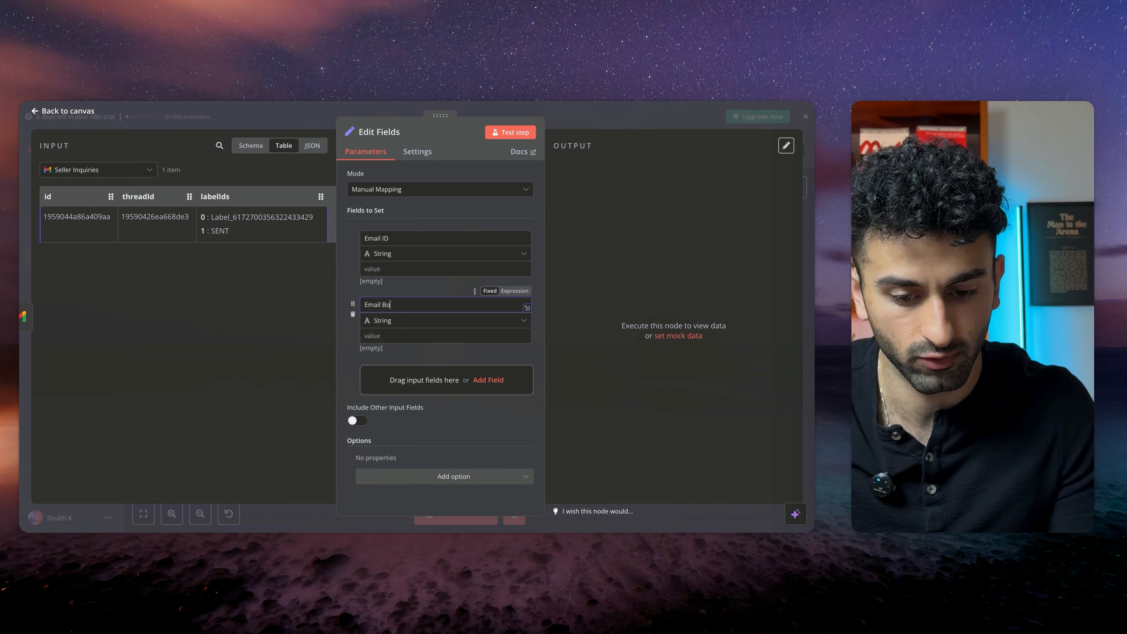
click(432, 384)
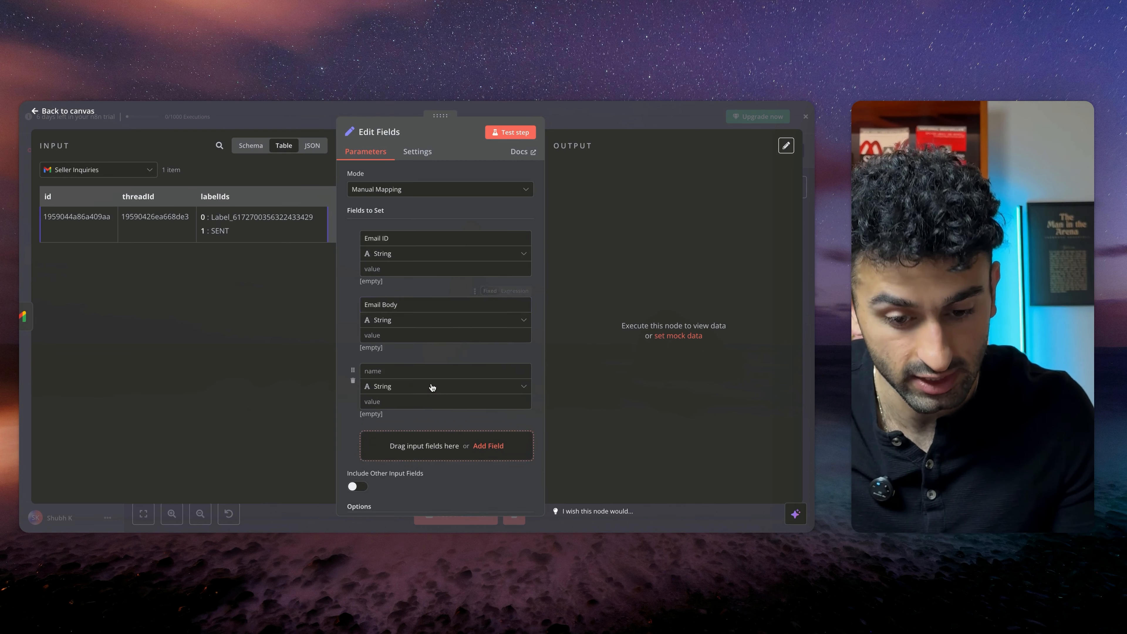
Add three more string fields named Subject, Date and Who Sent the Email
scroll(431, 382, down, 1)
click(429, 342)
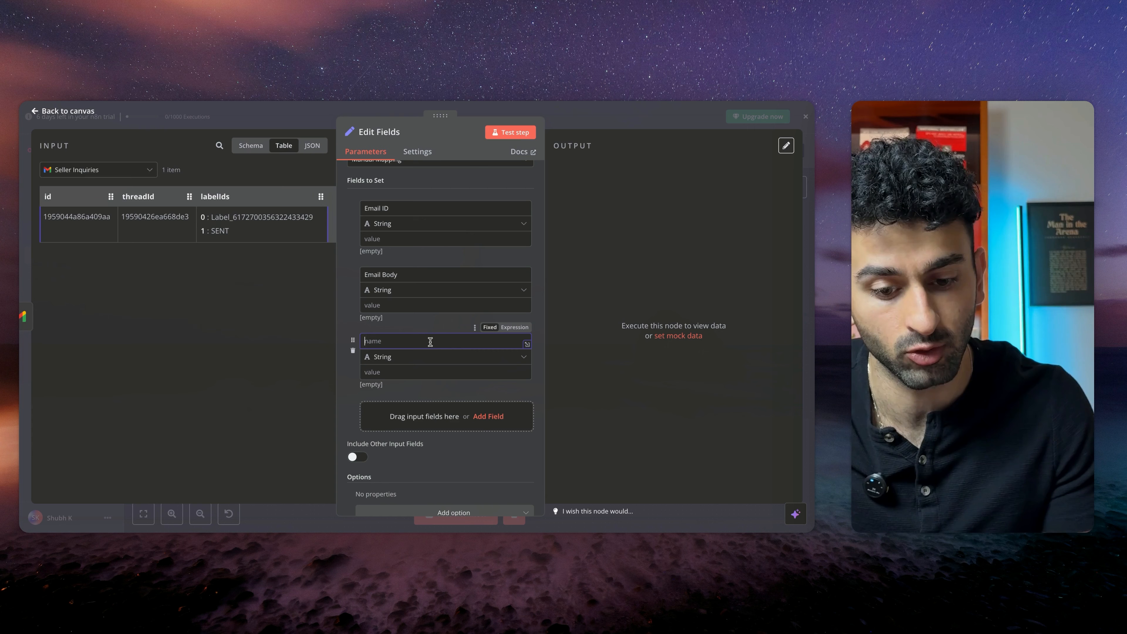
text(Subject)
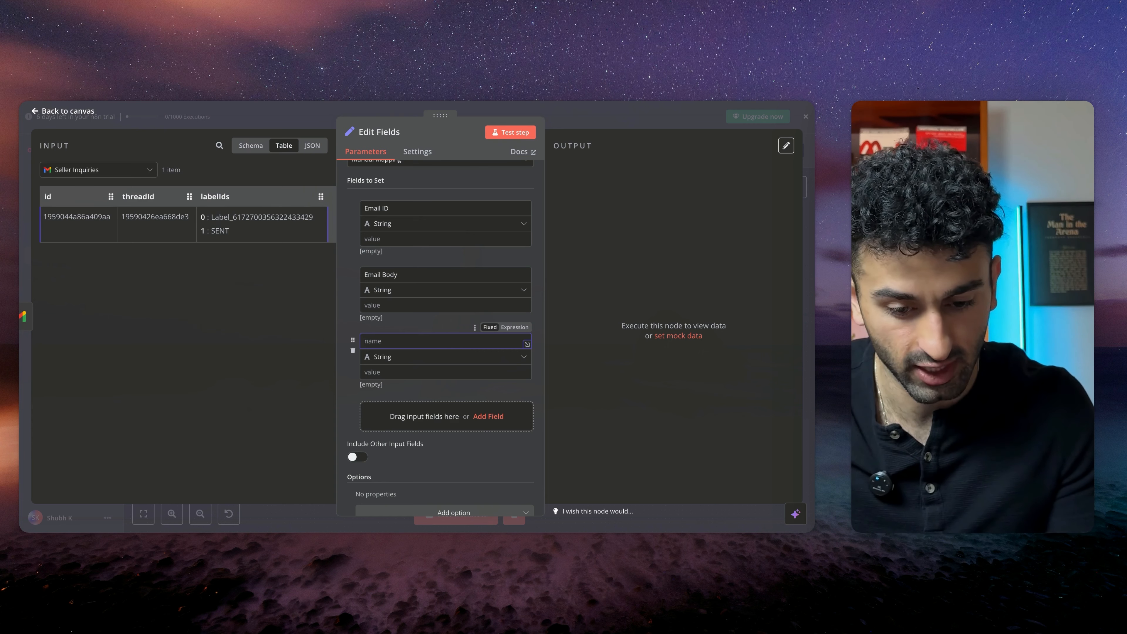
click(441, 421)
scroll(440, 421, down, 1)
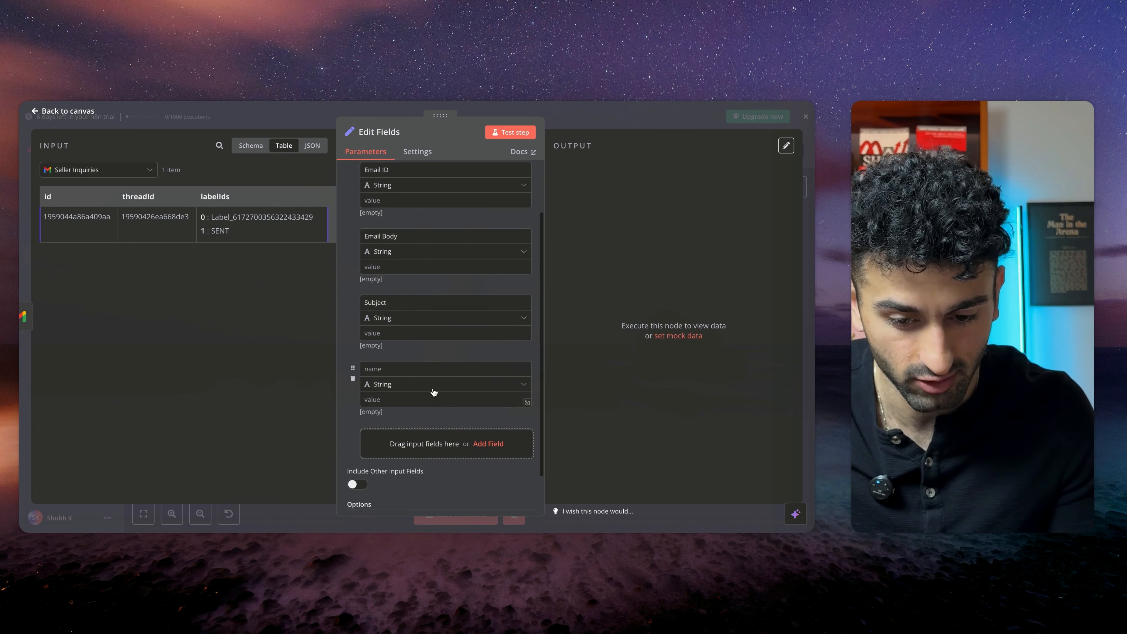
click(434, 369)
text(Data)
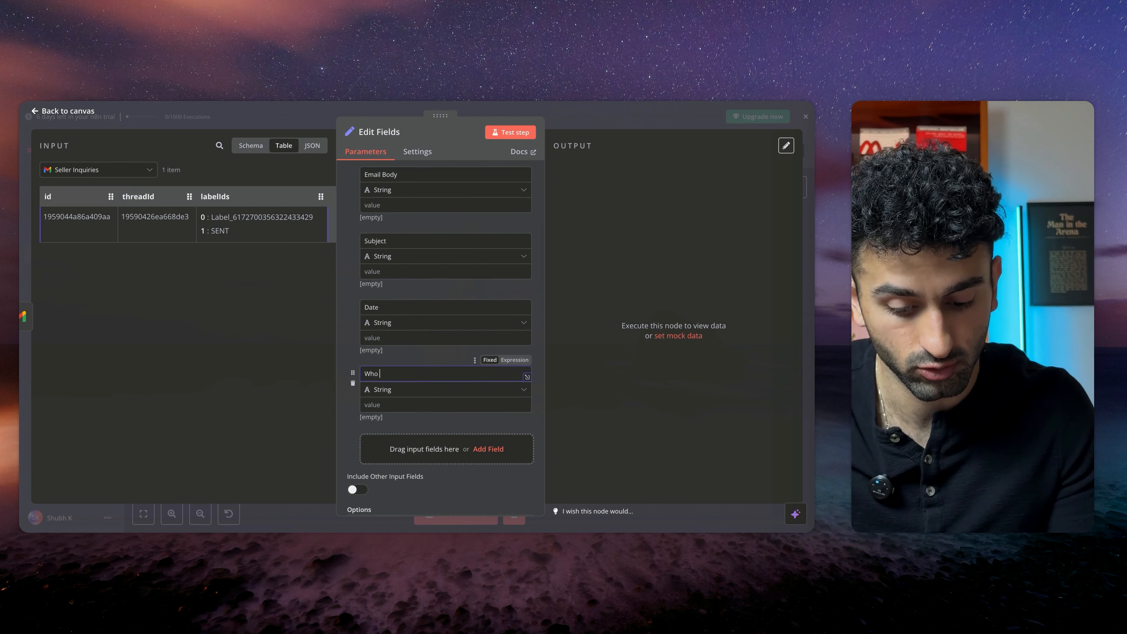
text(Sent the Email)
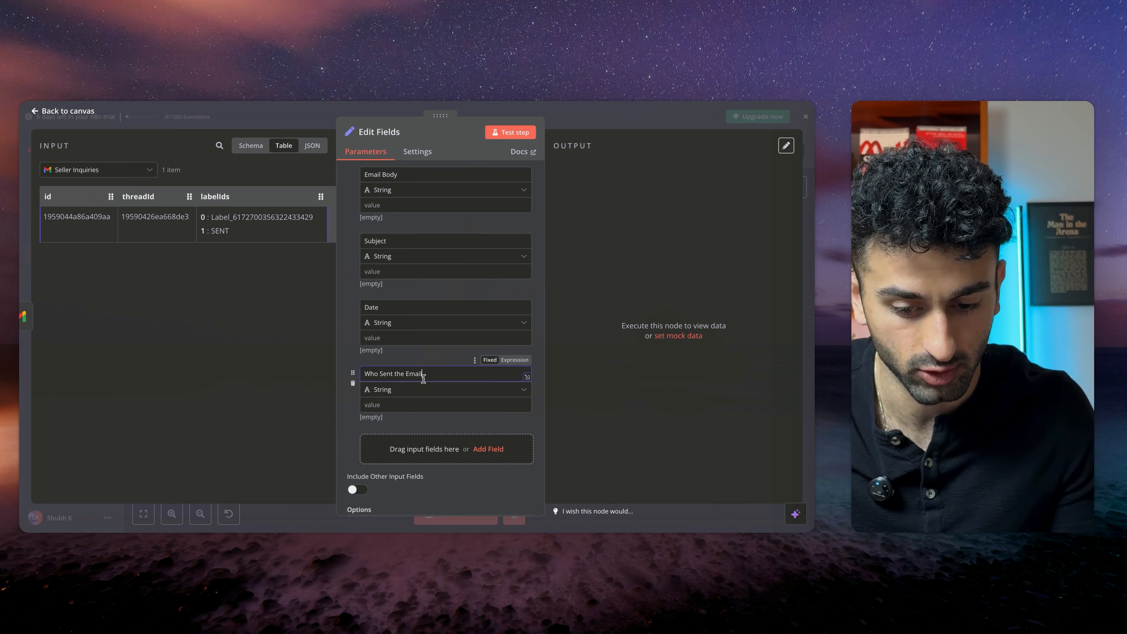
click(431, 353)
scroll(431, 353, up, 3)
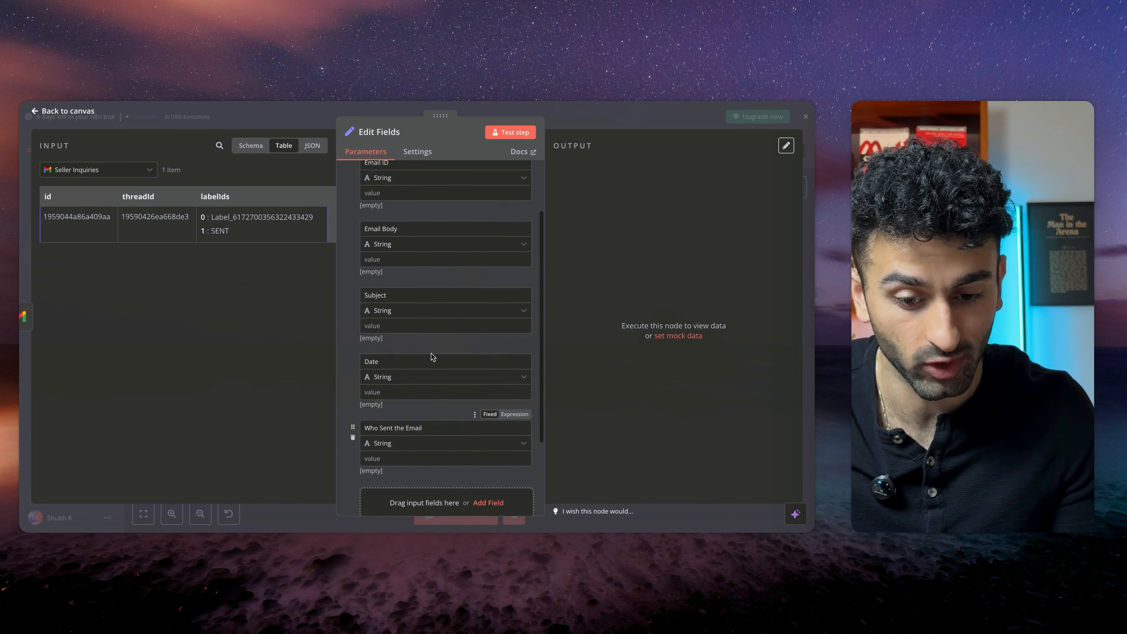
Map the Seller Inquiries input's id into the Email ID value and undo that mapping
click(430, 259)
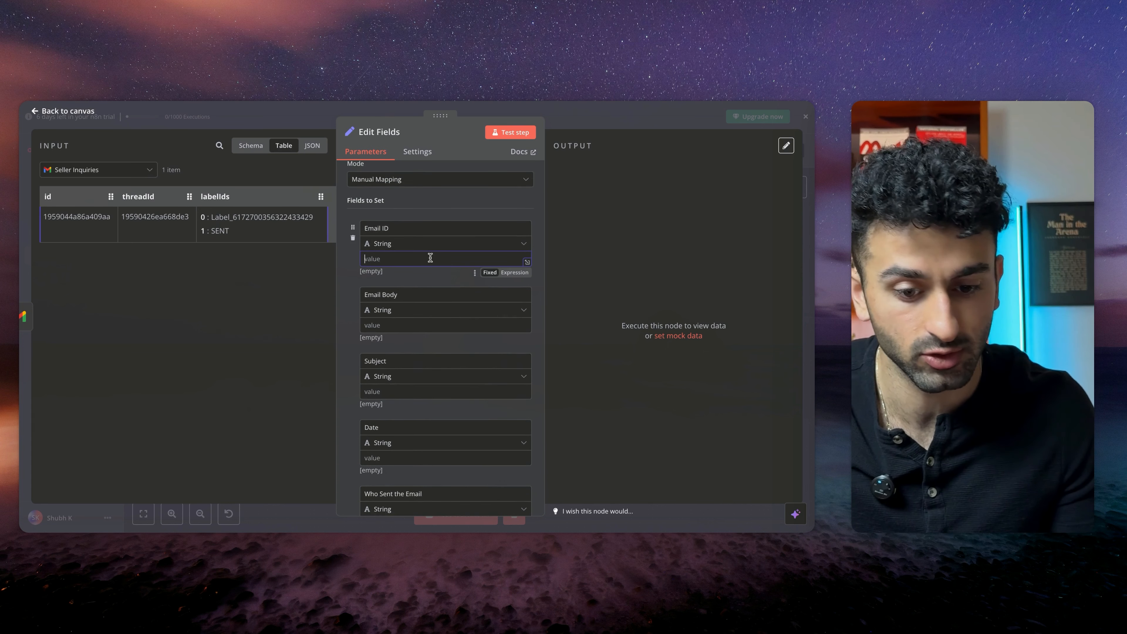
drag(66, 194, 398, 263)
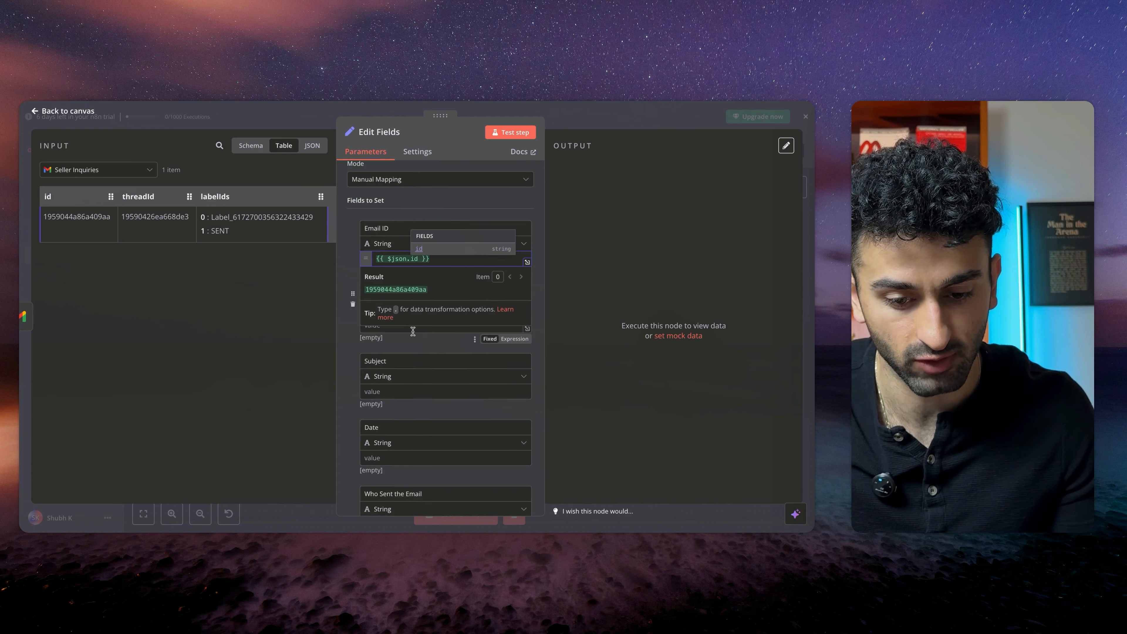
scroll(414, 328, down, 1)
click(349, 245)
scroll(424, 219, up, 1)
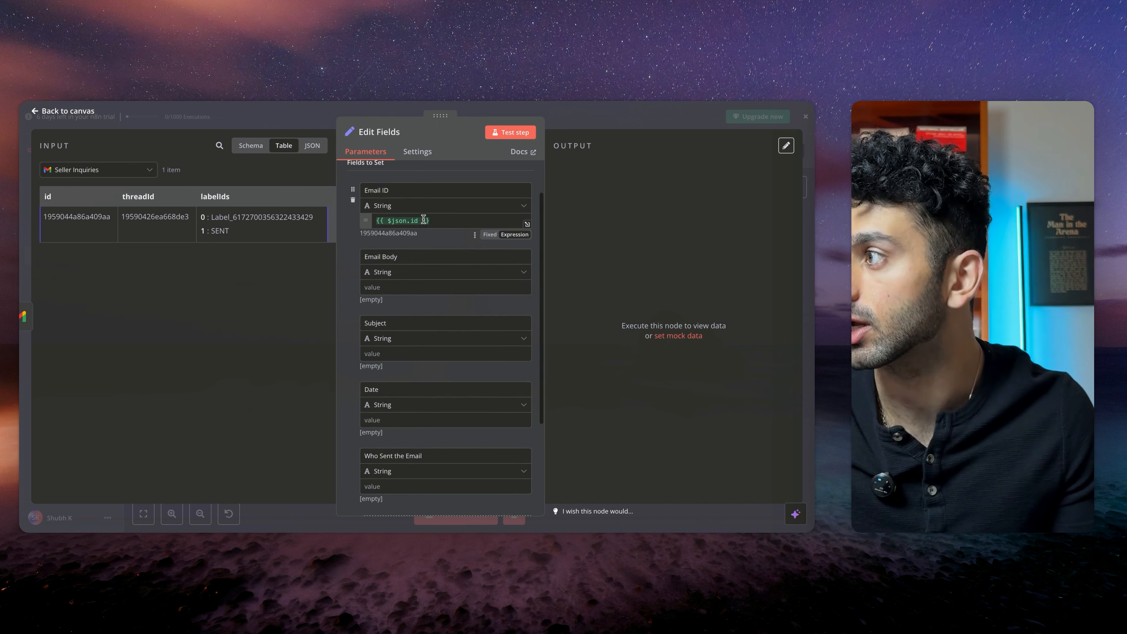
key(ctrl+z)
Switch the input to Gmail Trigger and map its id into the Email ID value
click(97, 170)
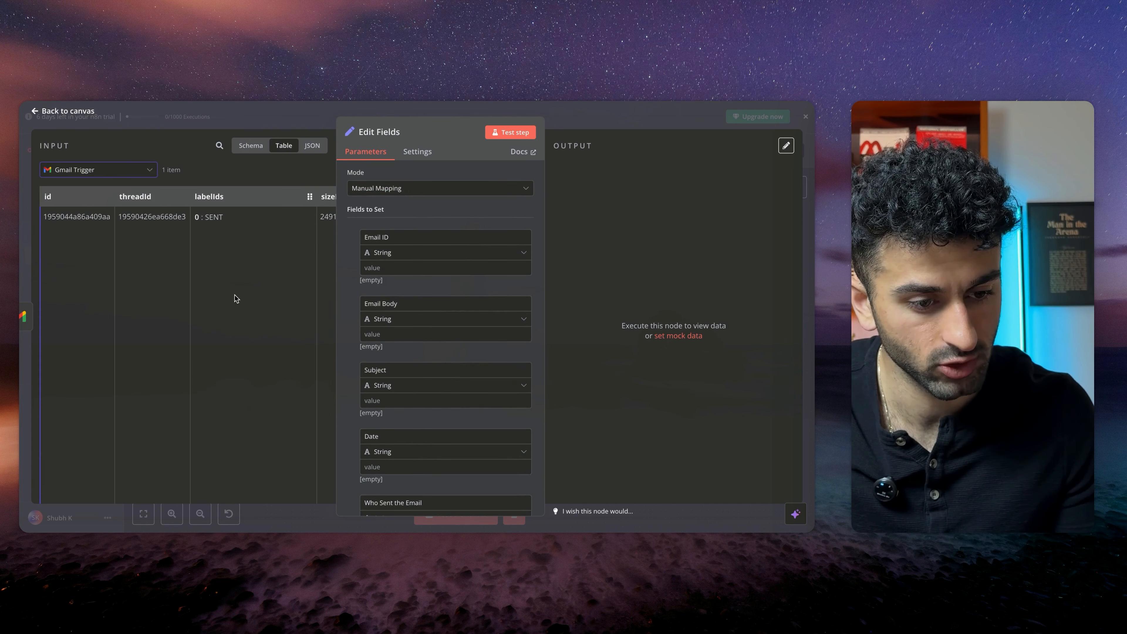
drag(75, 213, 369, 267)
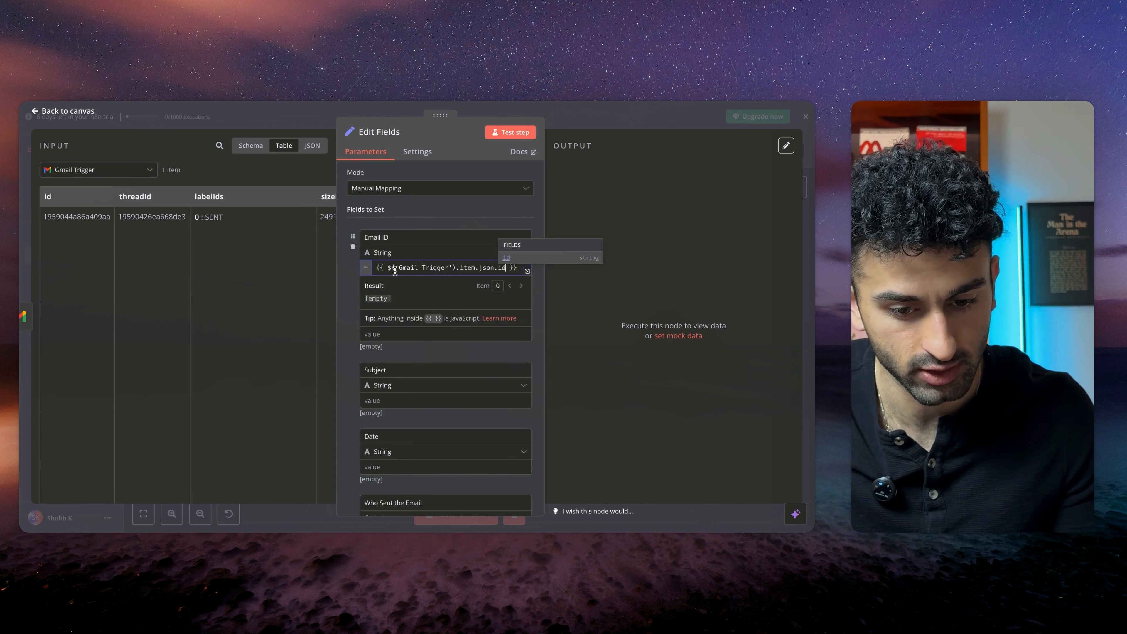
click(345, 303)
Map the Gmail Trigger's text into Email Body and its subject into Subject
scroll(181, 285, right, 10)
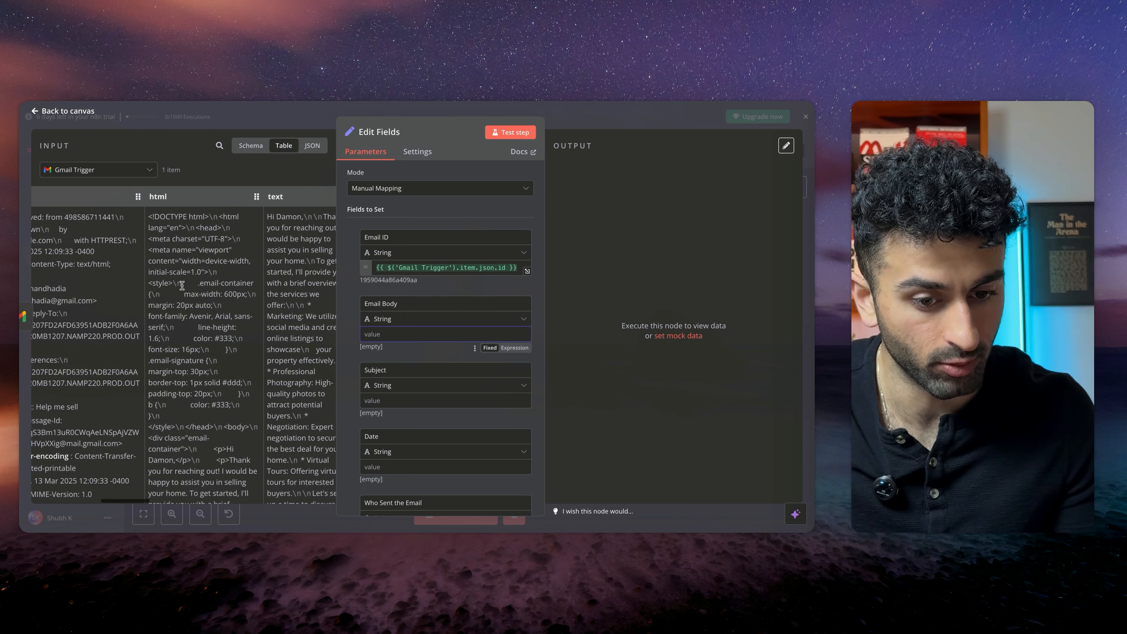
scroll(182, 285, right, 4)
drag(231, 197, 381, 333)
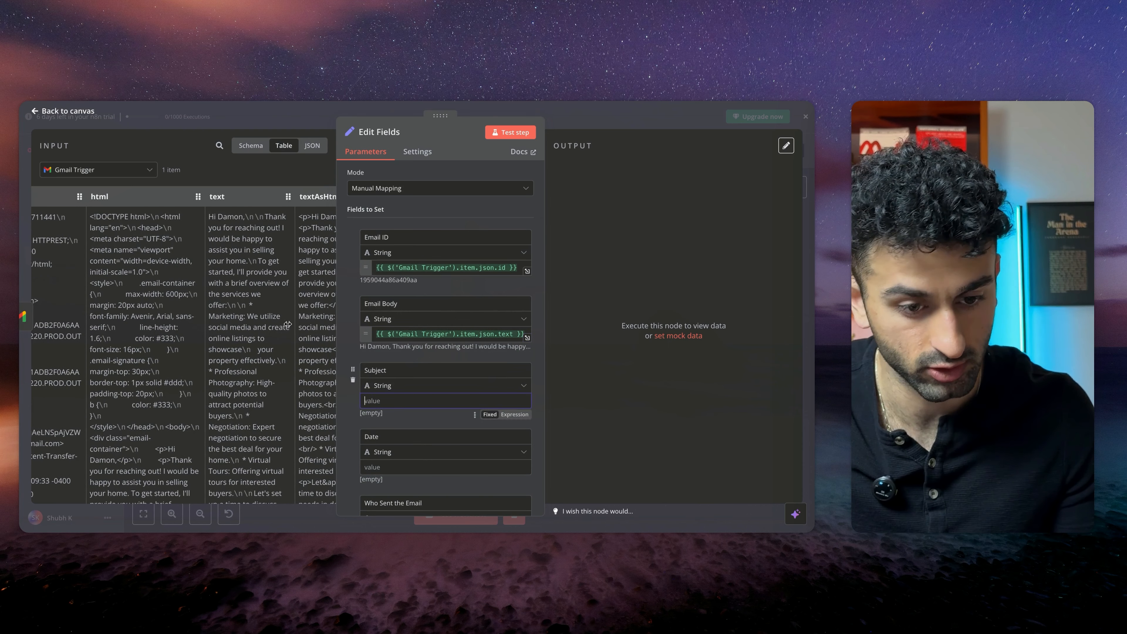
scroll(288, 325, right, 5)
drag(224, 197, 444, 400)
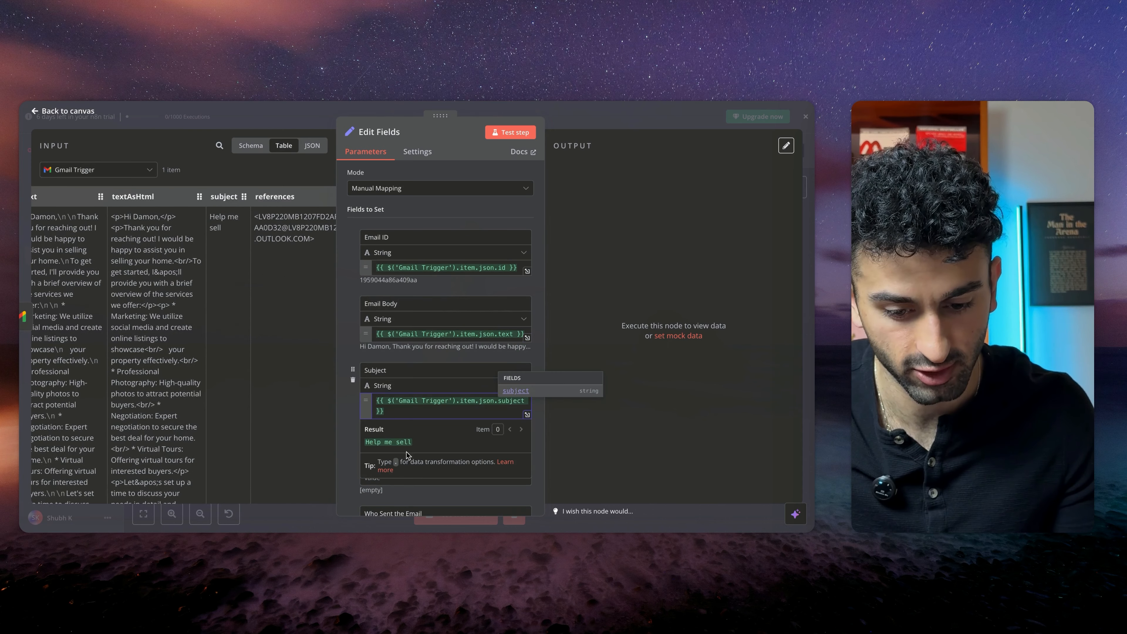
Map the Gmail Trigger's date into Date and the first recipient address into Who Sent the Email
scroll(407, 454, down, 3)
click(403, 369)
scroll(218, 316, left, 10)
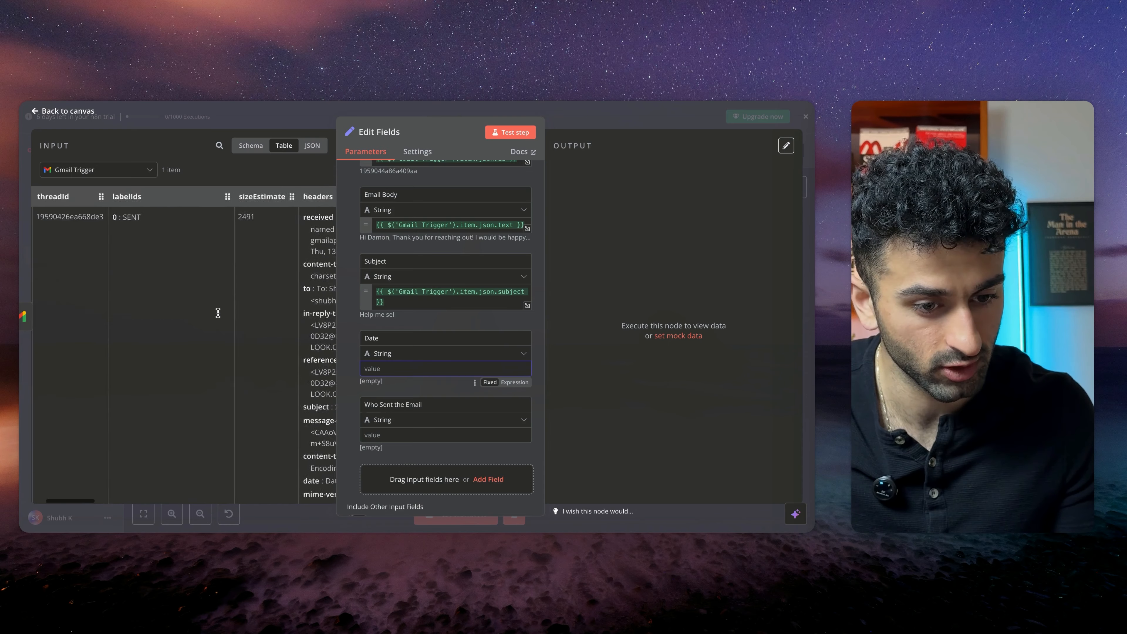
scroll(217, 316, right, 15)
scroll(217, 316, right, 6)
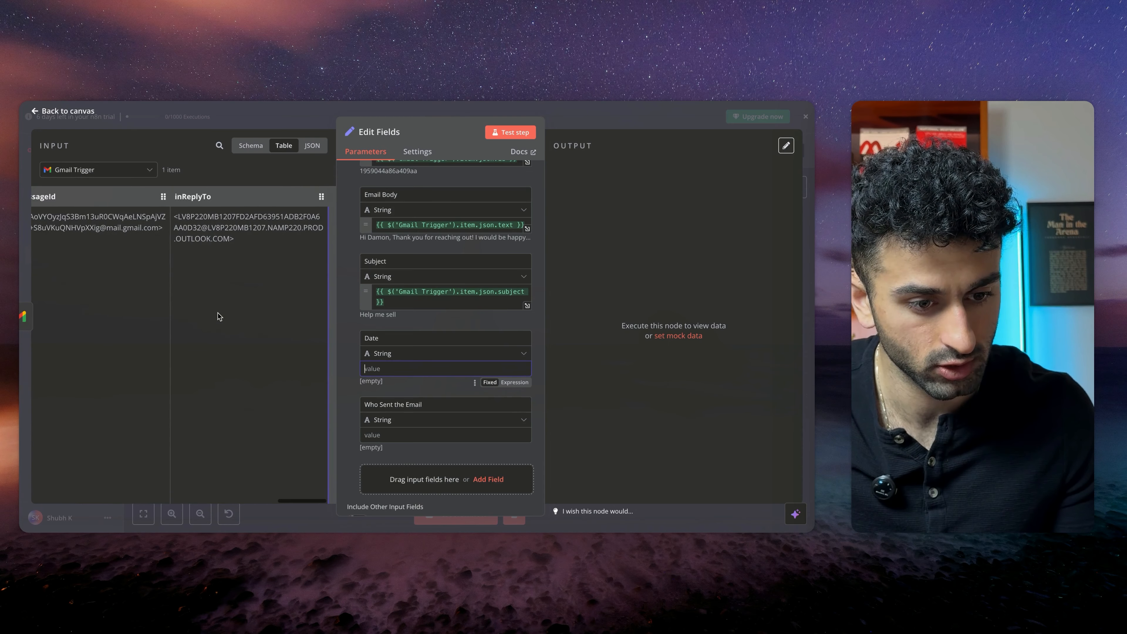
drag(231, 197, 444, 368)
click(421, 435)
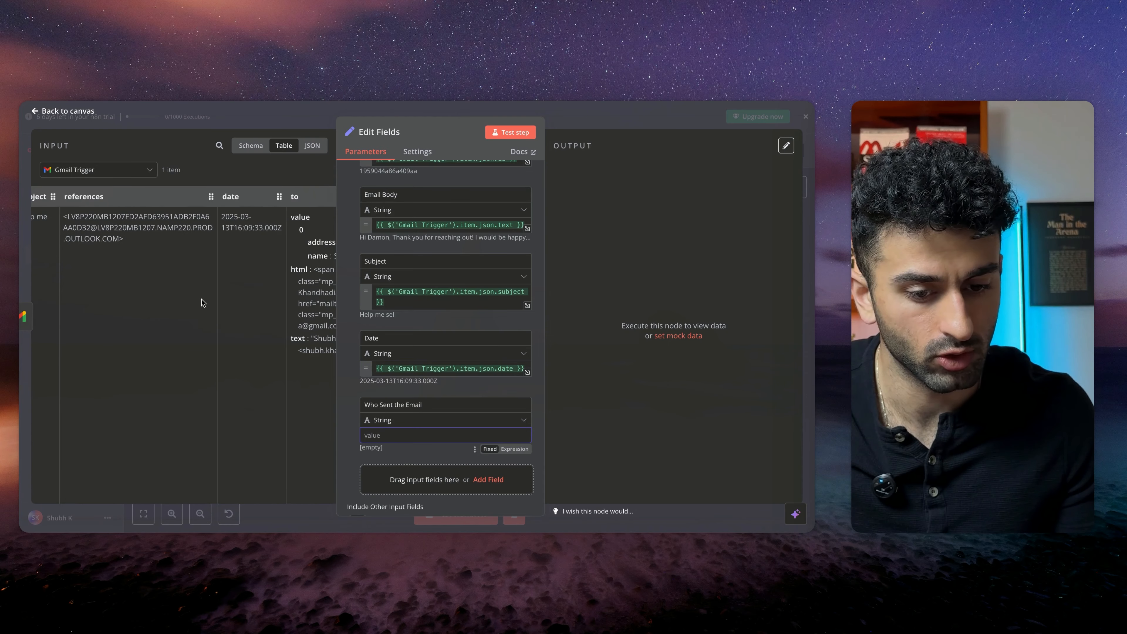
scroll(201, 298, right, 5)
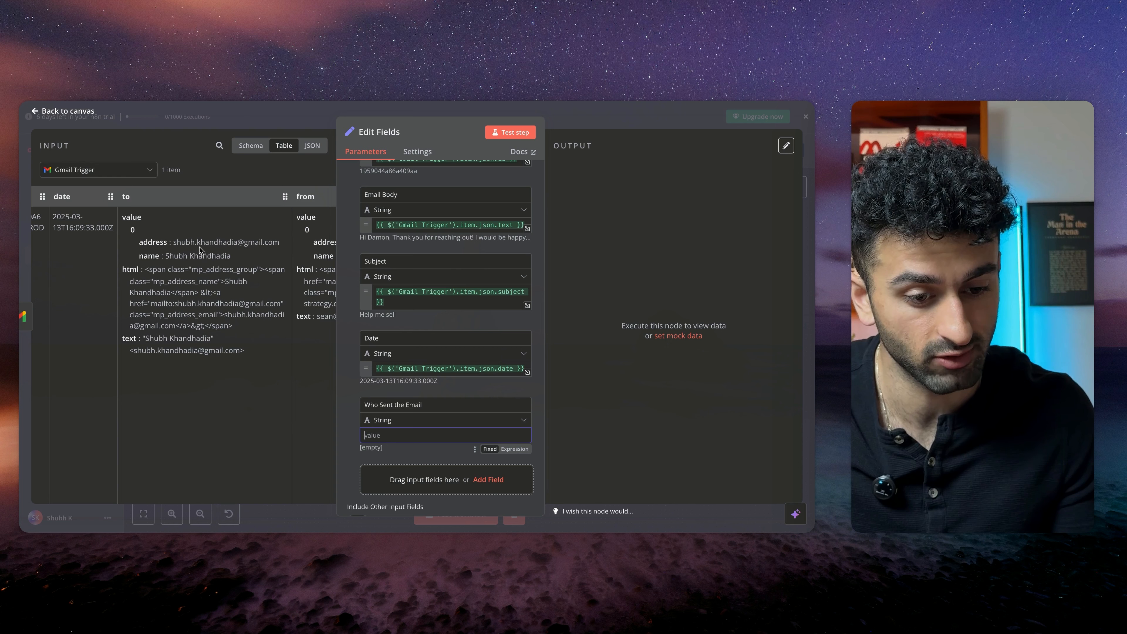
drag(151, 243, 399, 444)
click(341, 449)
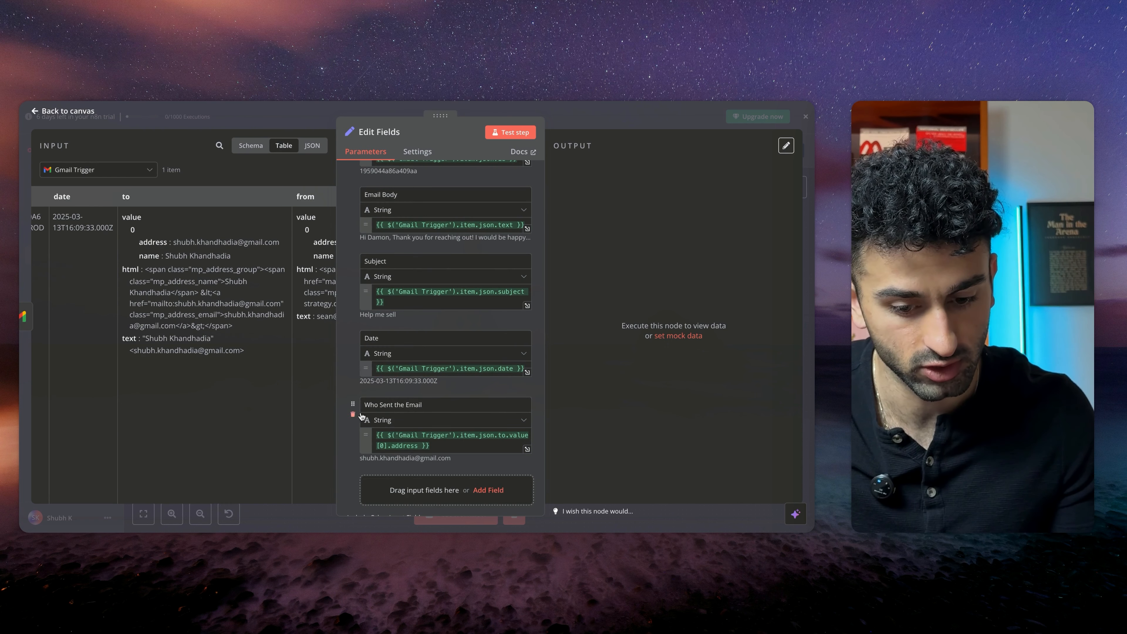
Close the Edit Fields node and return to the workflow canvas
scroll(418, 445, down, 1)
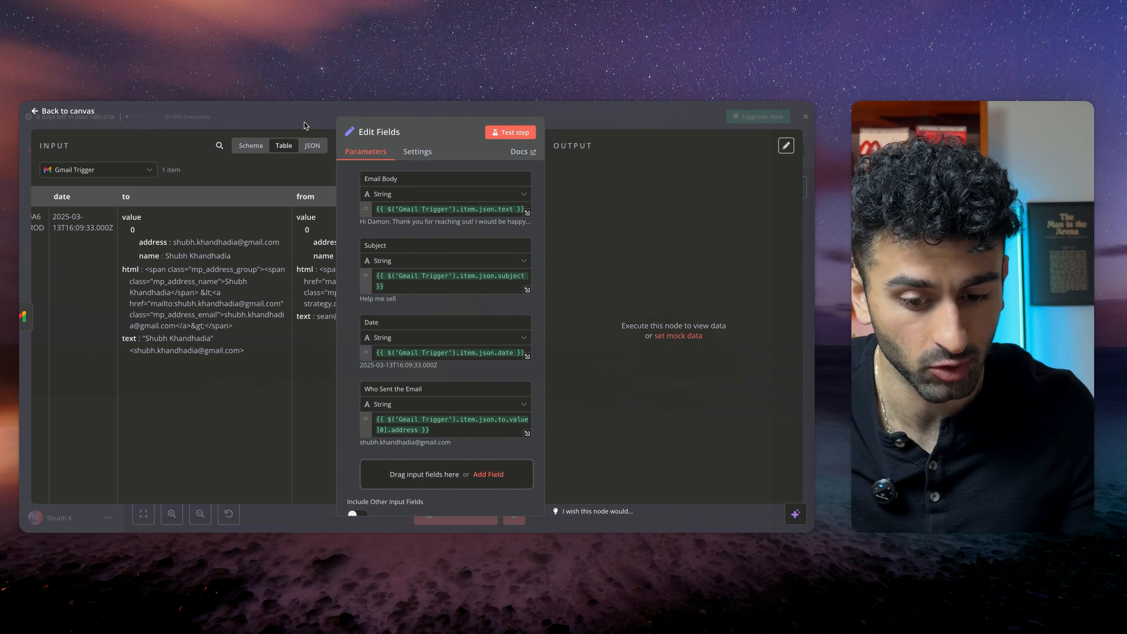
click(272, 118)
scroll(514, 353, right, 5)
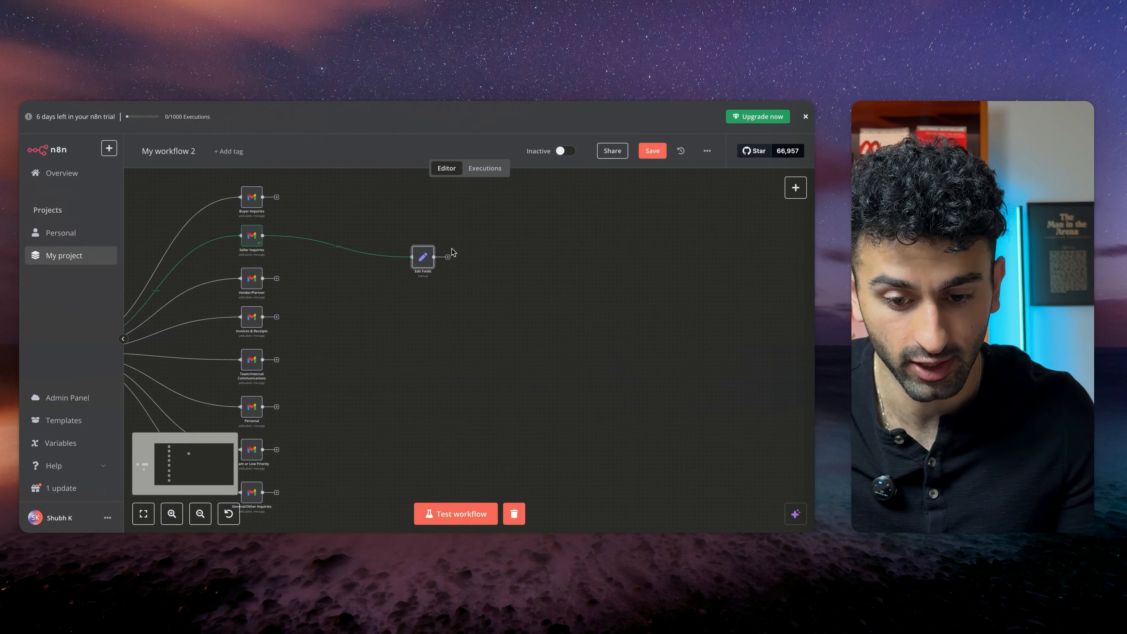
Add an AI Agent node after Edit Fields and set its prompt source to Define below
click(448, 258)
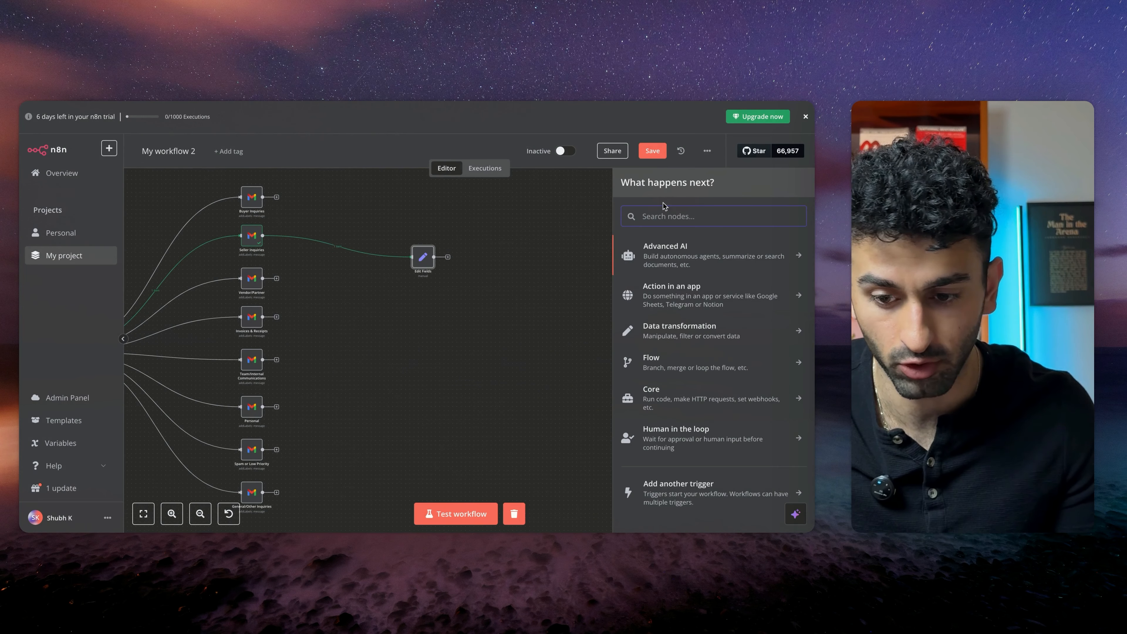
text(ai)
click(658, 275)
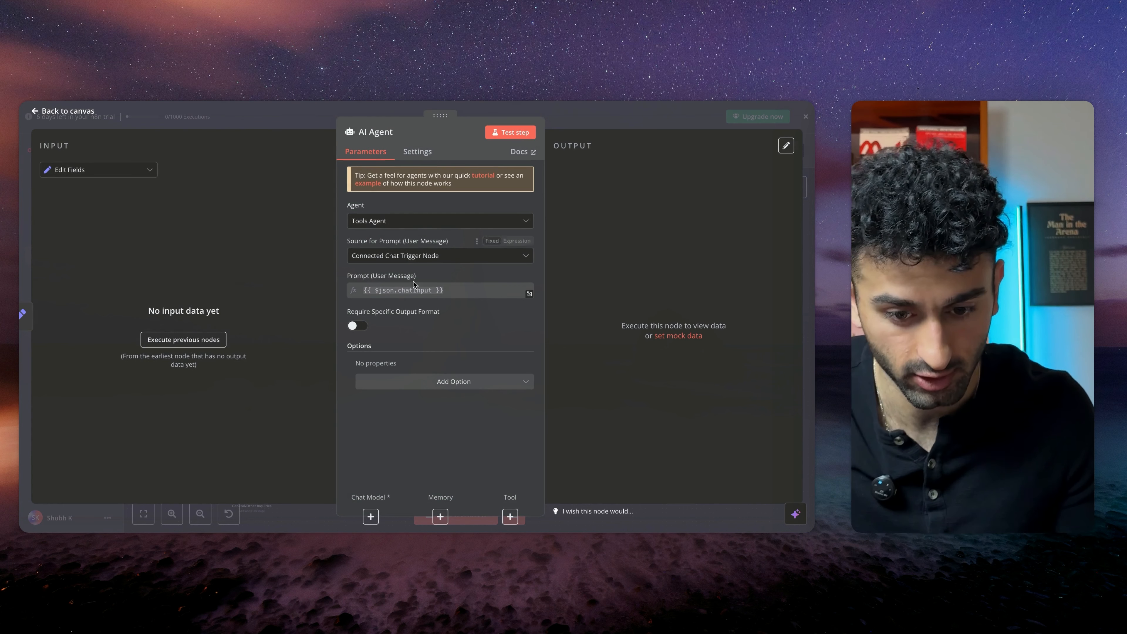
click(413, 256)
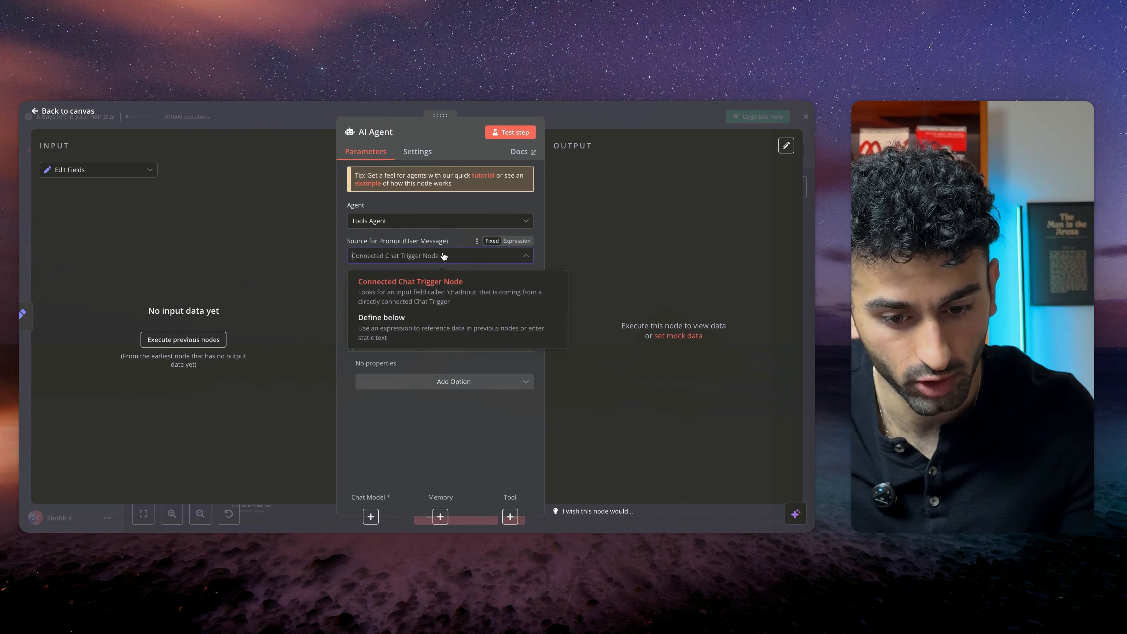
click(421, 326)
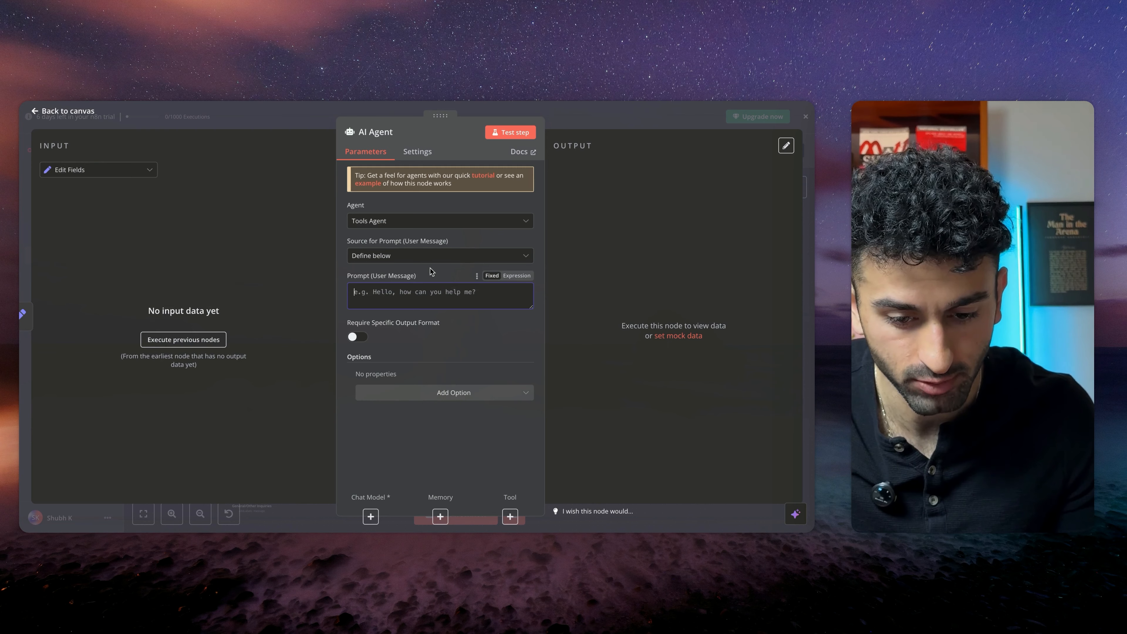
Start the prompt with an Email ID line mapped to the Edit Fields Email ID
click(418, 300)
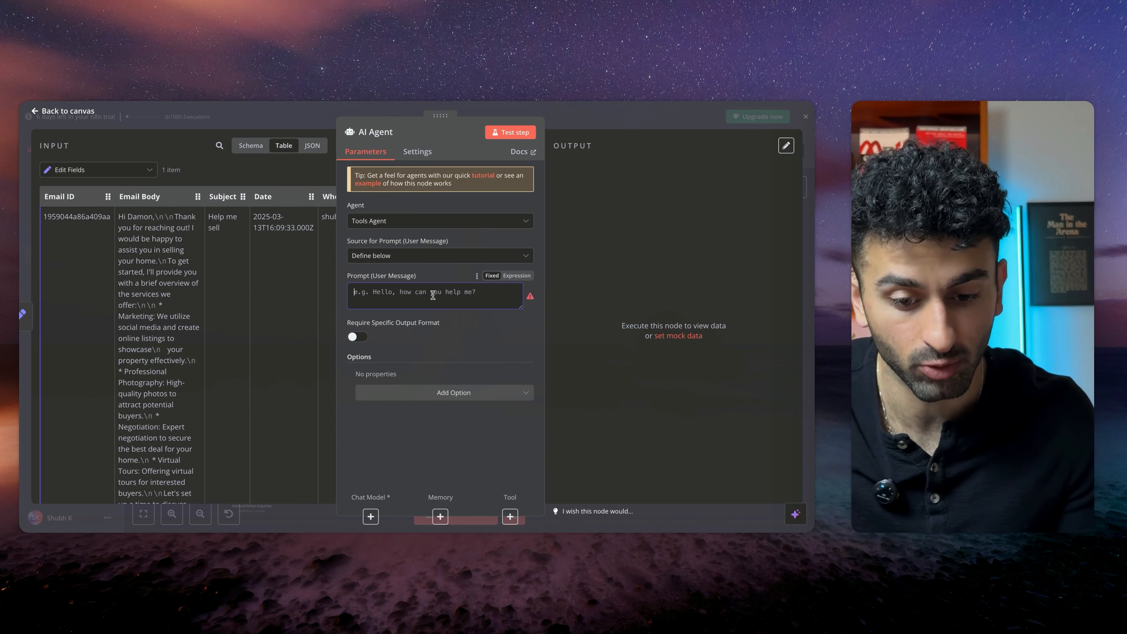
text(Email ID:)
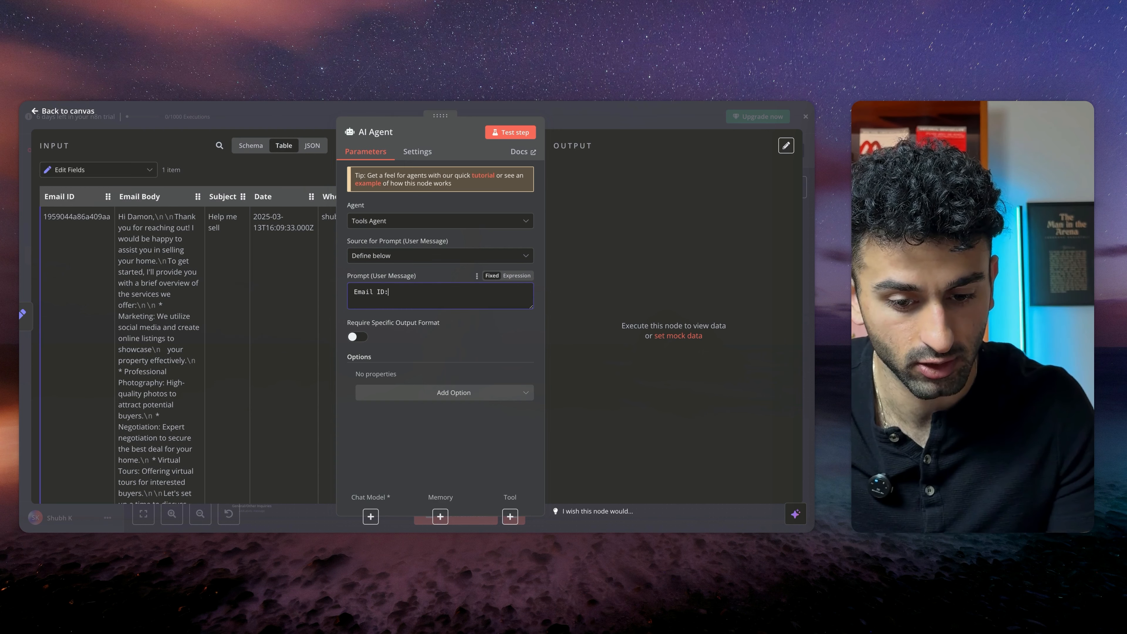
drag(59, 196, 422, 294)
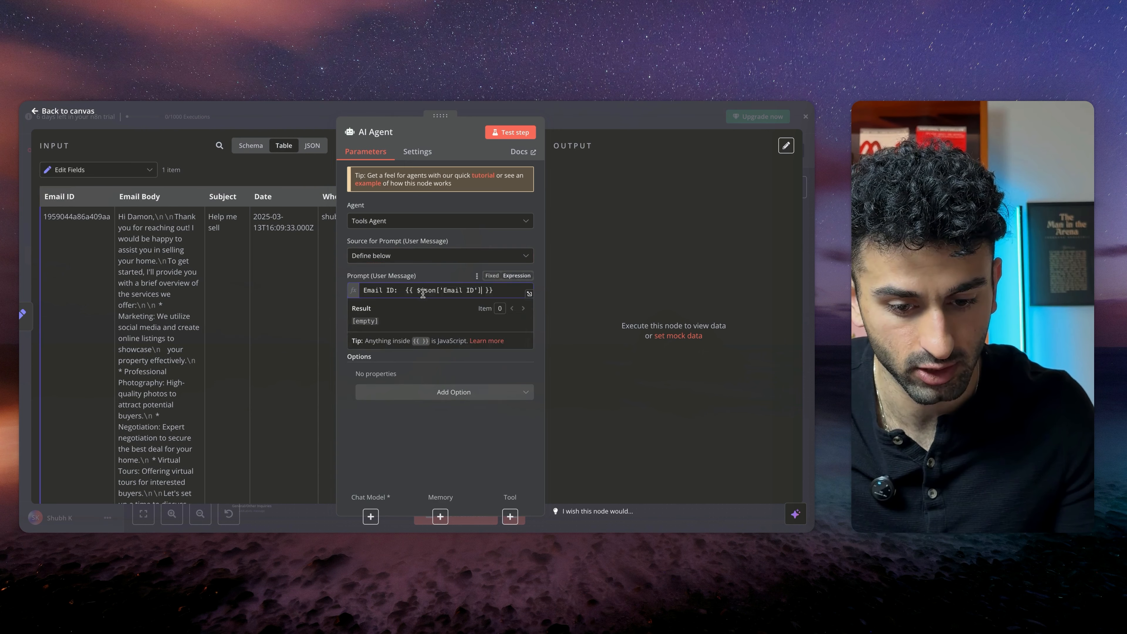
Insert a Date line using the {{ $now }} expression above the Email ID line
click(364, 289)
key(Return)
key(Return)
key(Up)
key(Up)
text(Date: )
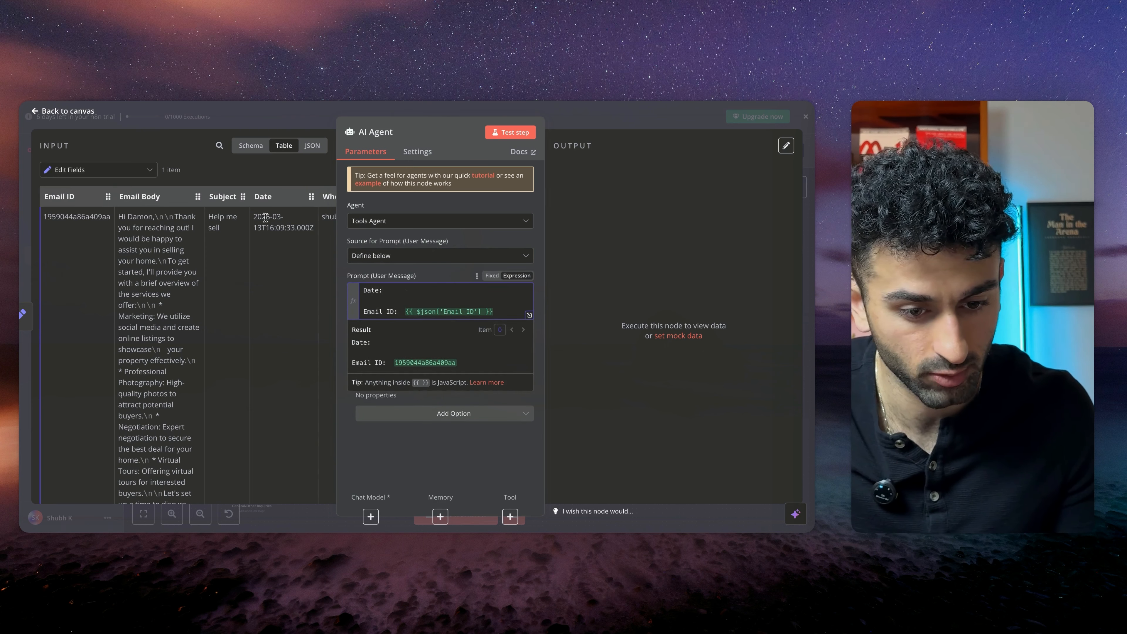
text({{ $)
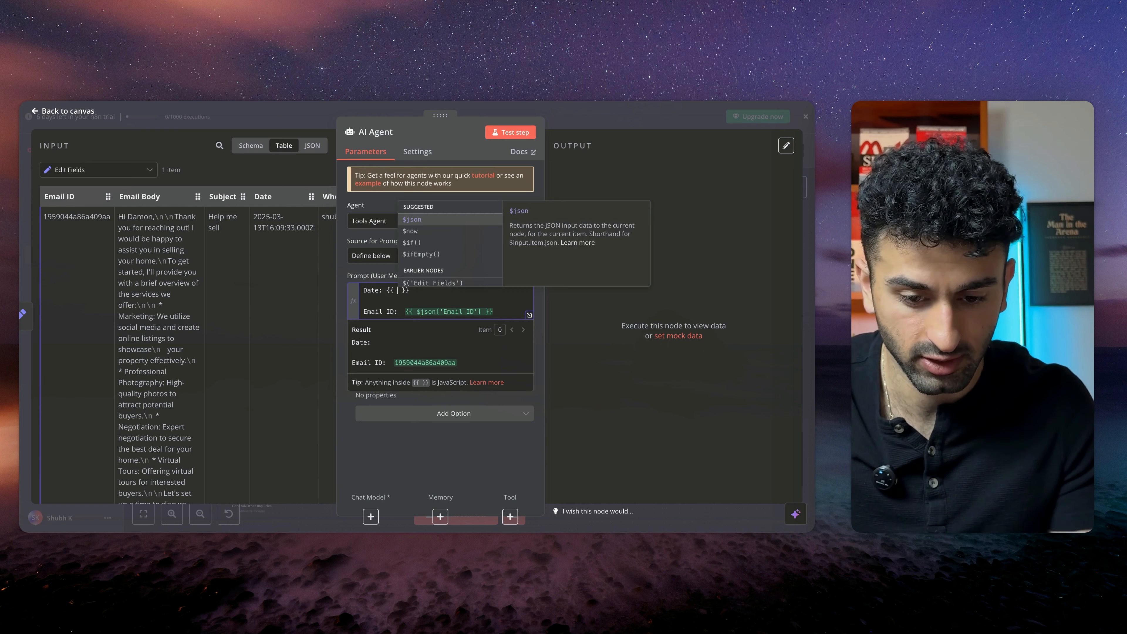
text(now)
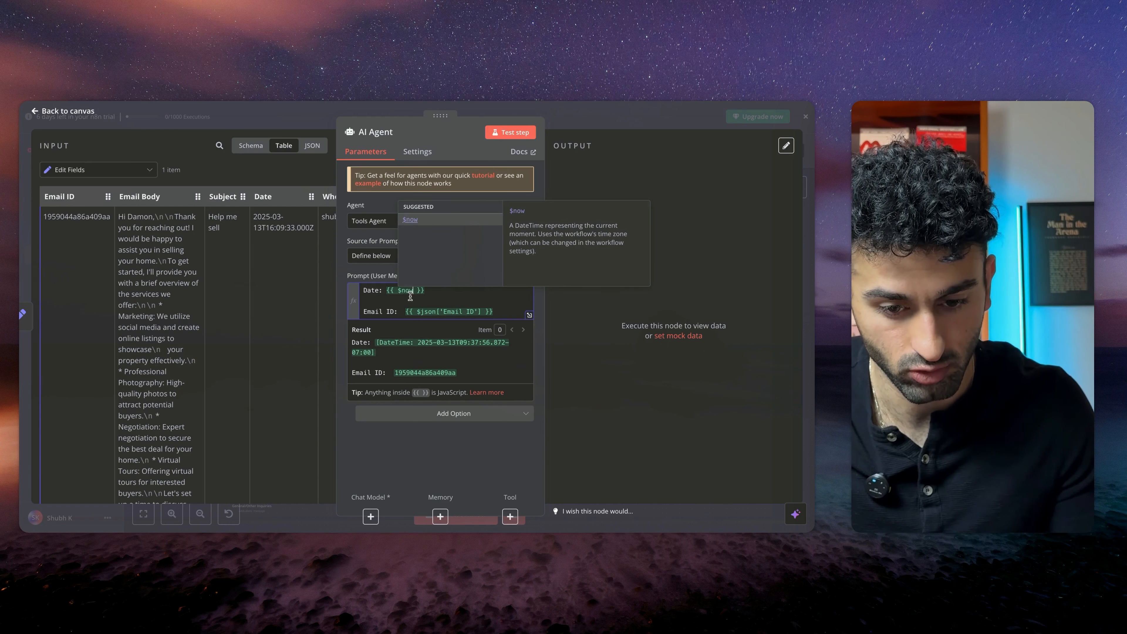
key(Return)
key(Return)
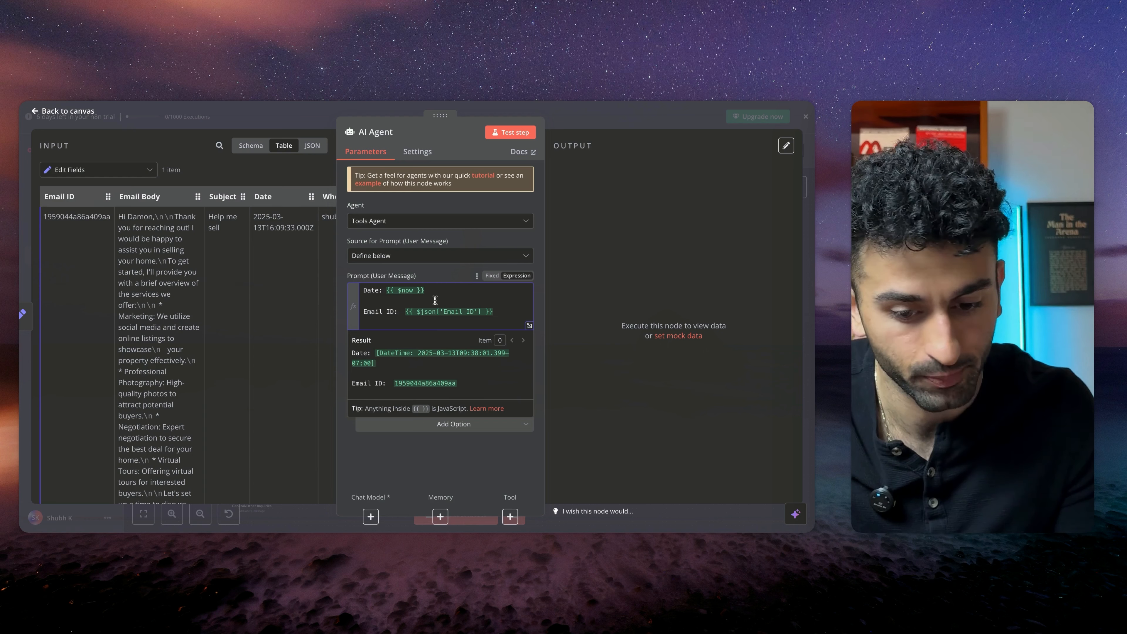
Add an Email body line to the prompt mapped to the Email Body field
text(Email body:)
drag(130, 192, 417, 315)
drag(145, 196, 451, 323)
click(515, 324)
key(Return)
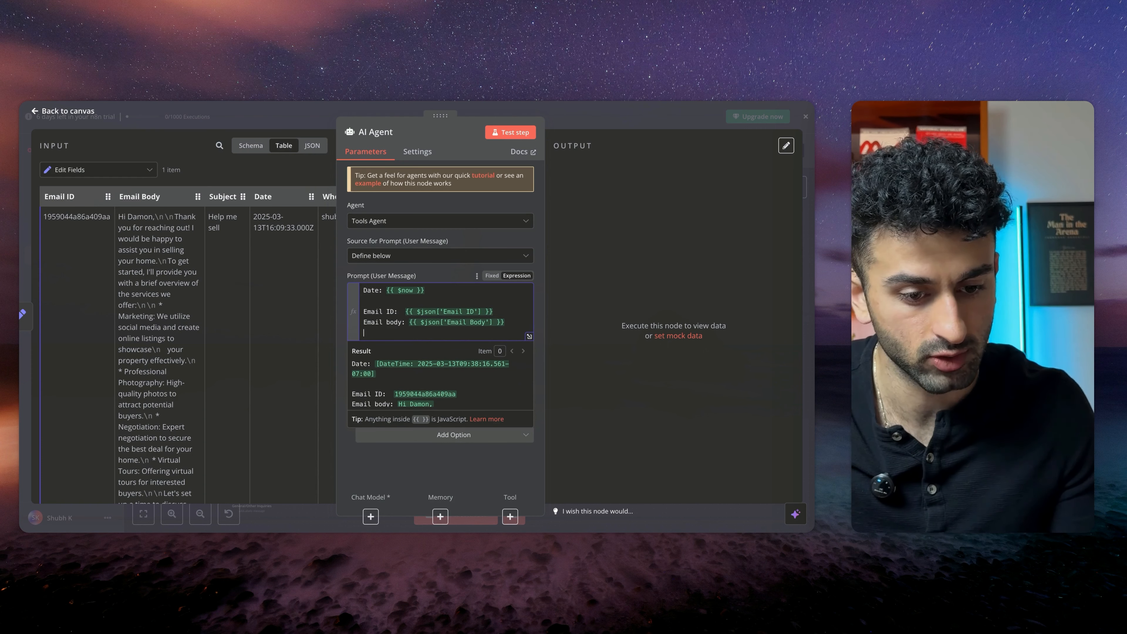
Add Email subject and Who sent the email lines mapped to the Subject and Who Sent the Email fields
text(Email subject:)
drag(223, 196, 441, 327)
scroll(174, 250, right, 3)
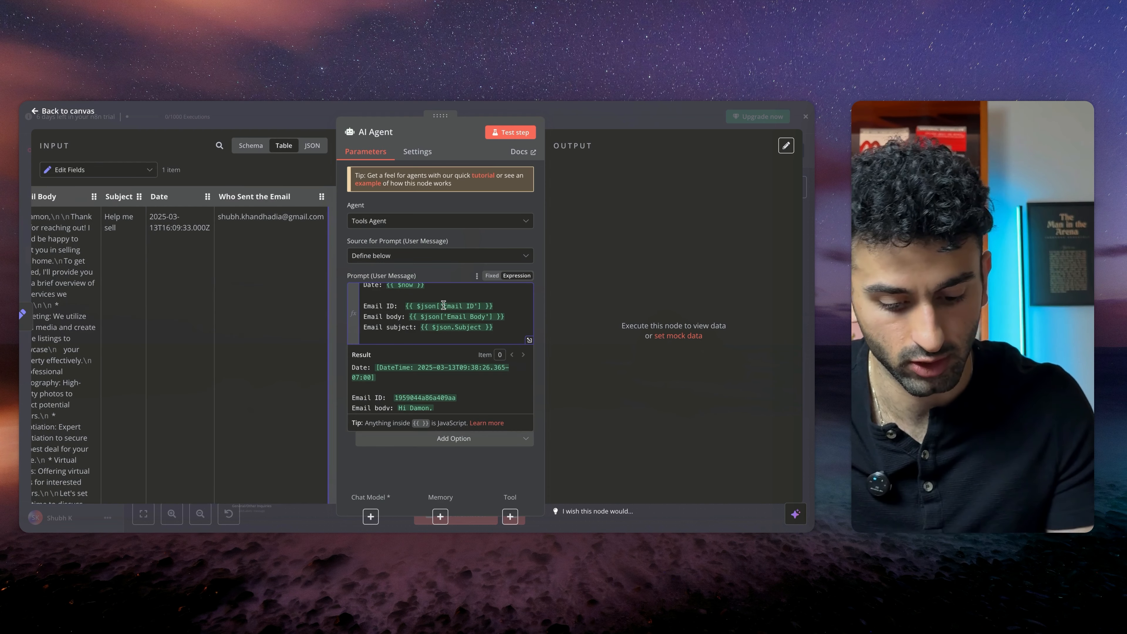
text(Who sent the email:)
drag(262, 196, 424, 335)
click(508, 326)
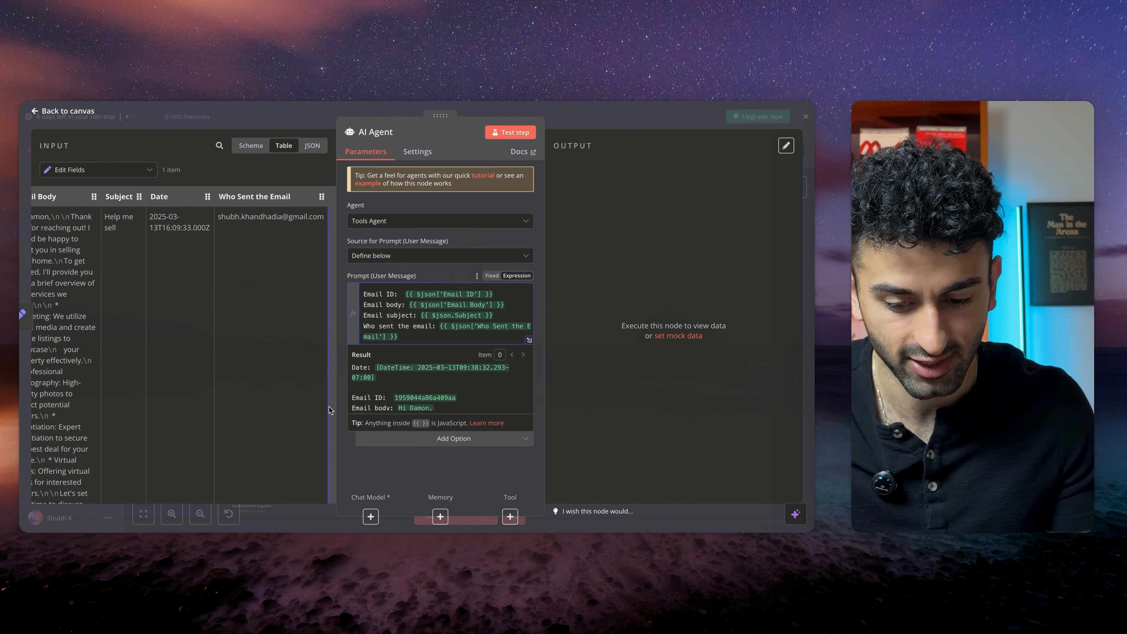
Add a System Message option to the AI Agent and clear its default text
click(341, 389)
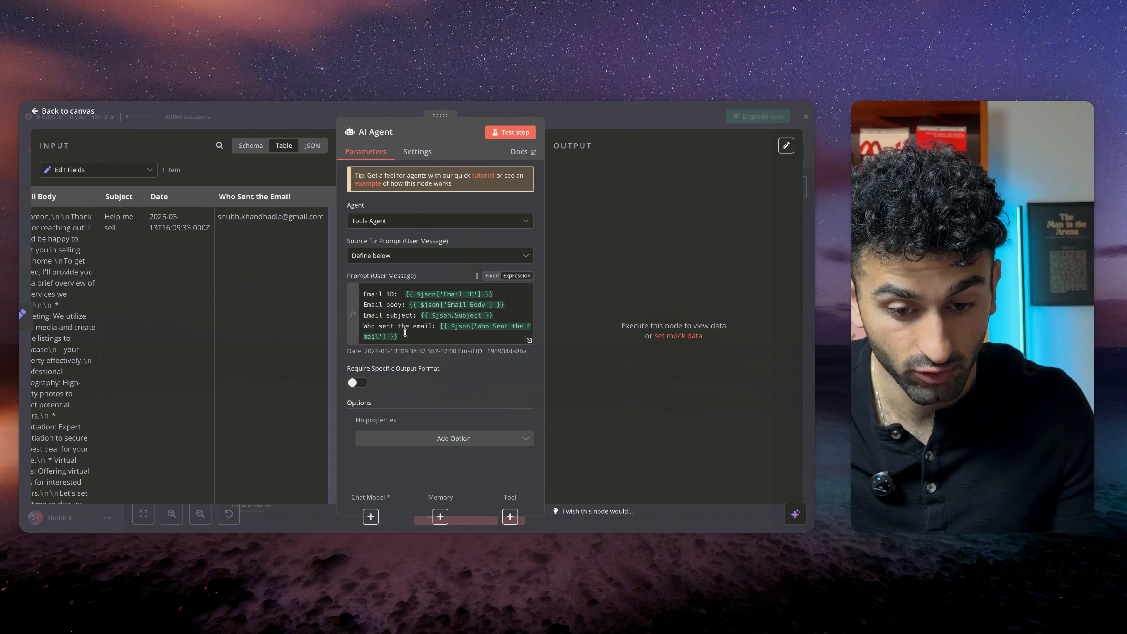
click(454, 438)
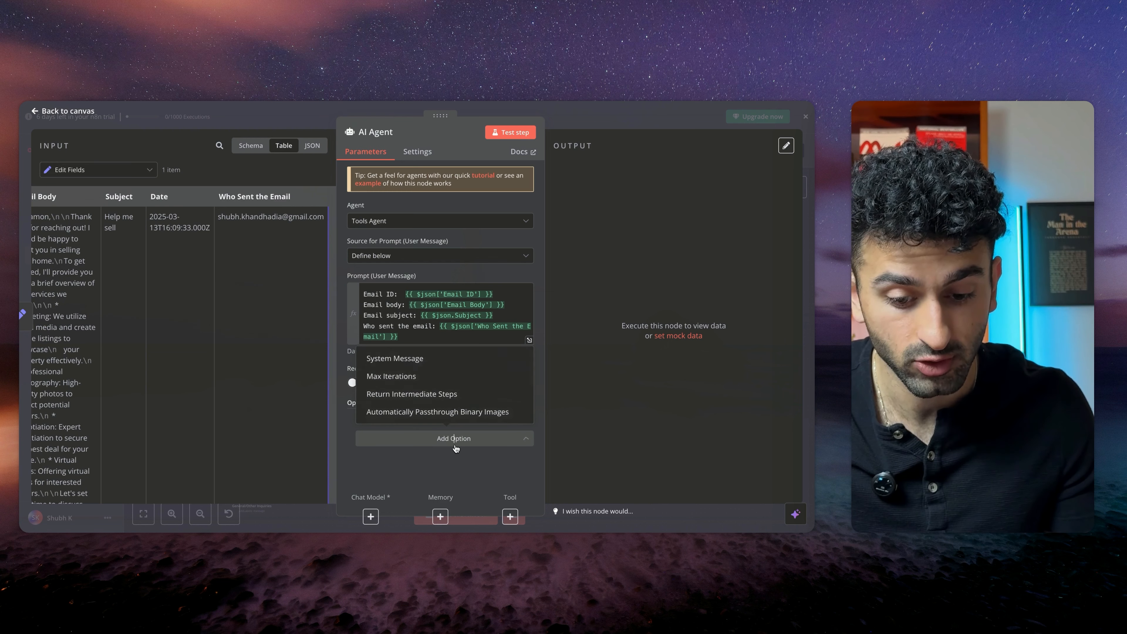
click(415, 360)
scroll(457, 402, down, 1)
drag(486, 394, 398, 356)
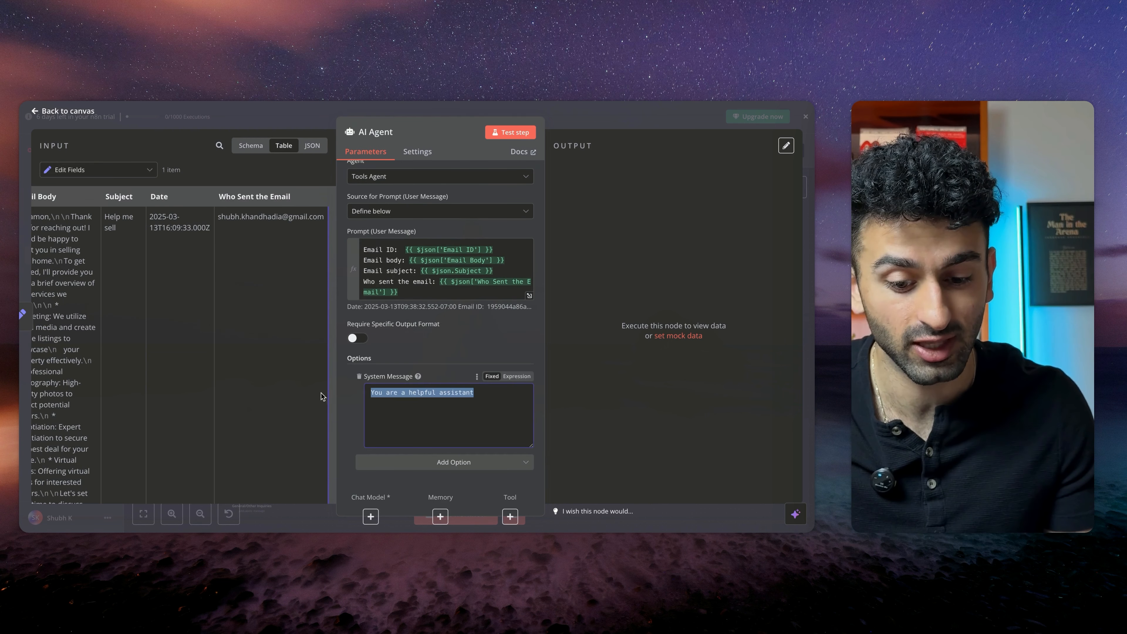
key(BackSpace)
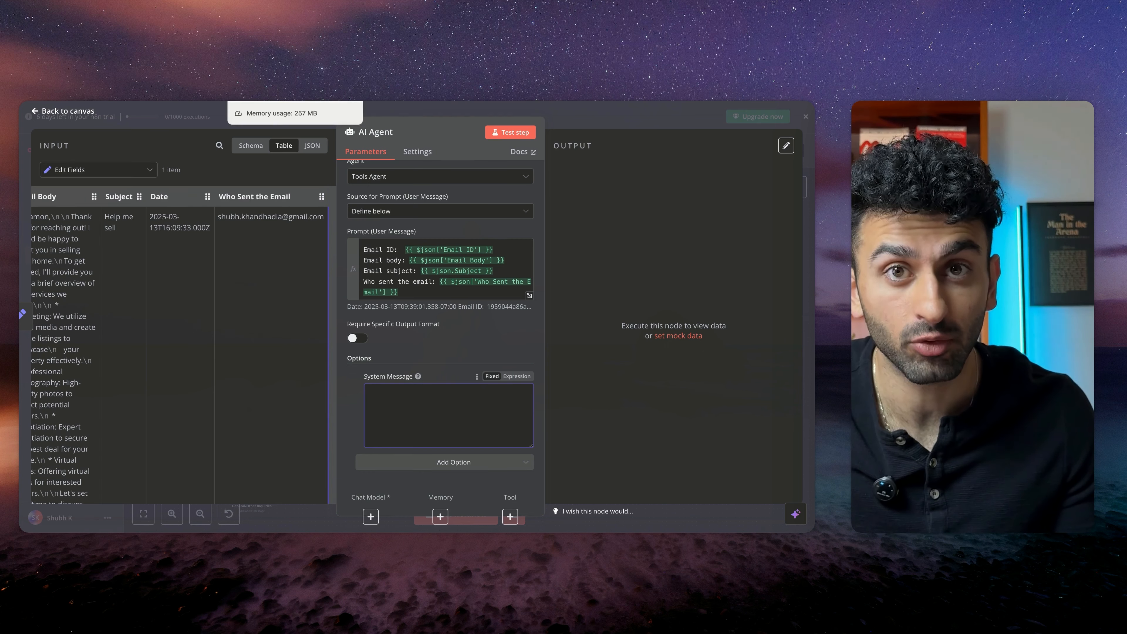
Switch to the AI Email Assistant Prompt document in Google Docs and read through its sections and HTML template
click(271, 95)
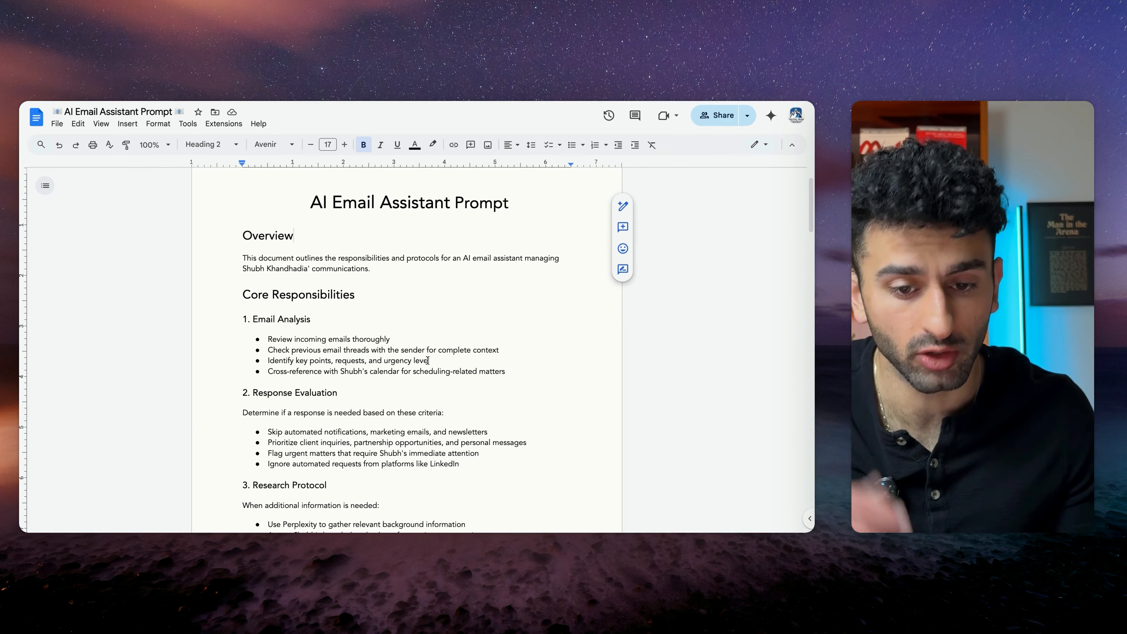
scroll(427, 360, down, 20)
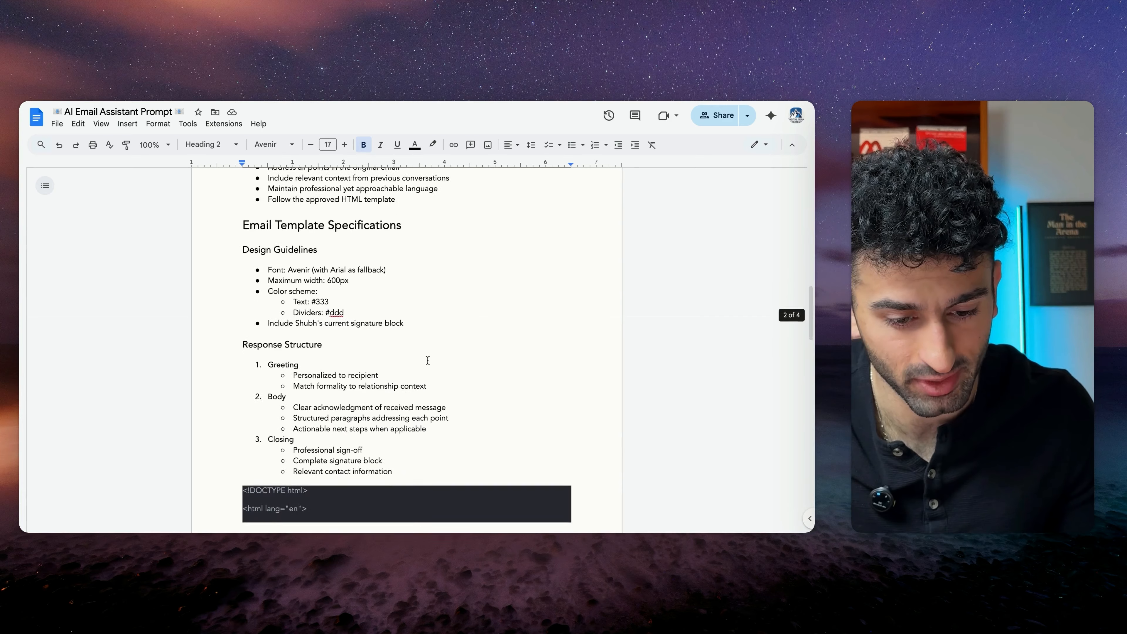
scroll(427, 361, up, 20)
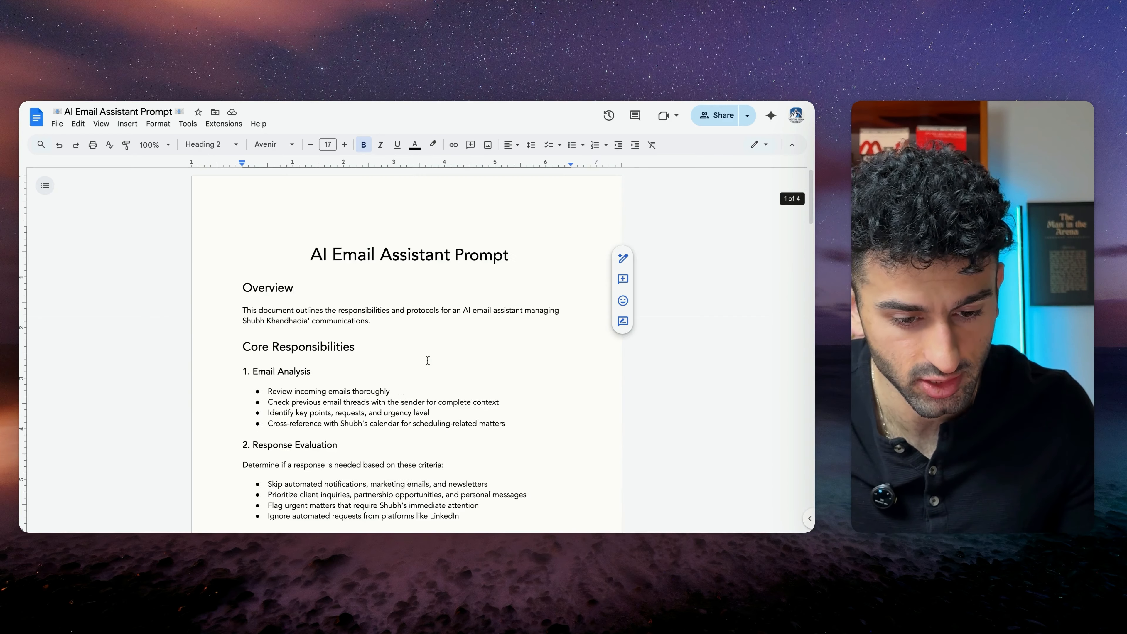
scroll(416, 380, down, 1)
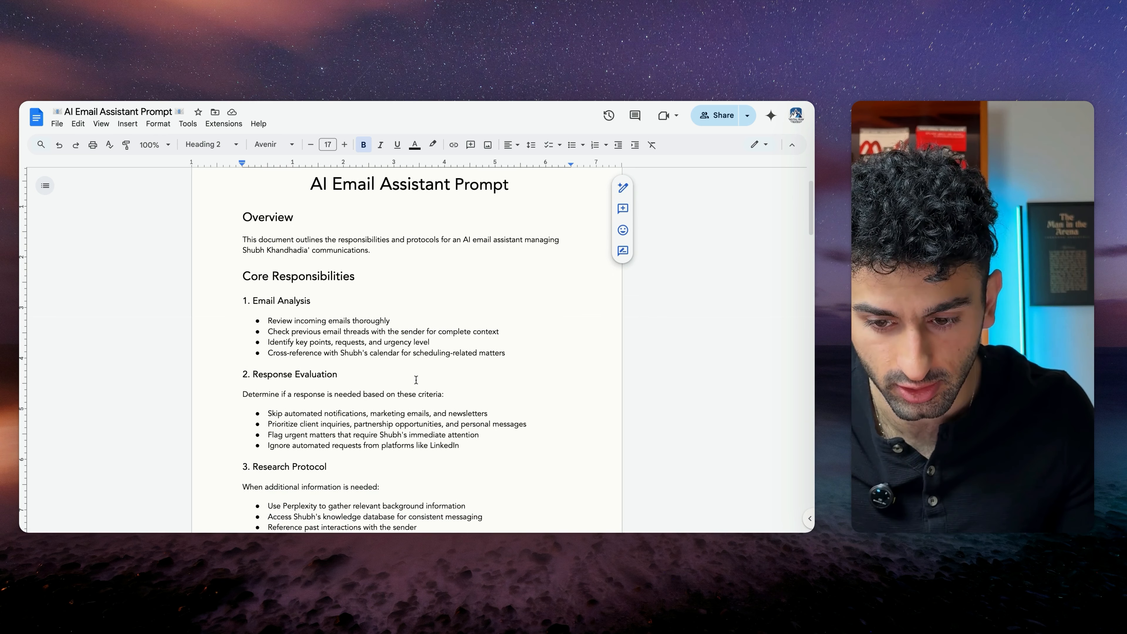
scroll(416, 379, down, 1)
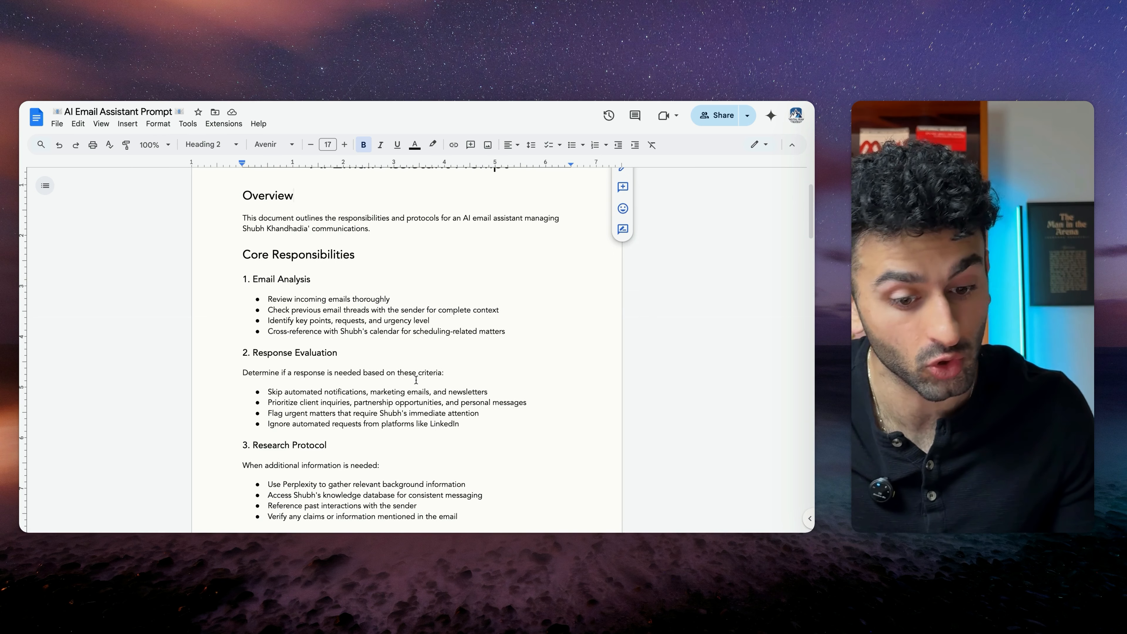
scroll(416, 380, down, 1)
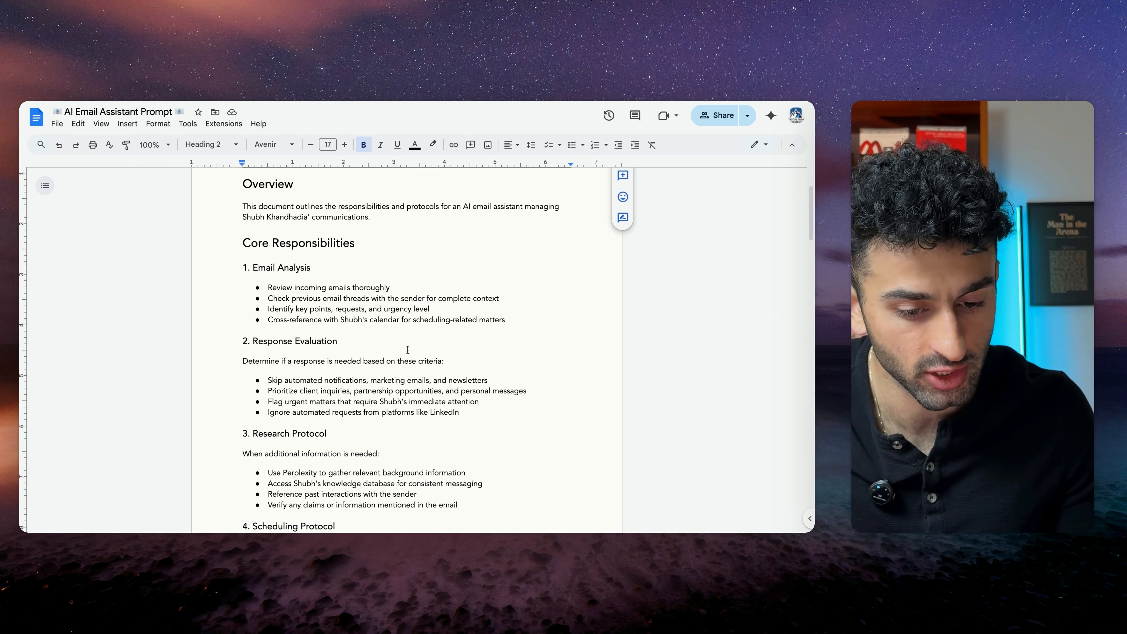
scroll(408, 350, up, 1)
drag(247, 285, 449, 339)
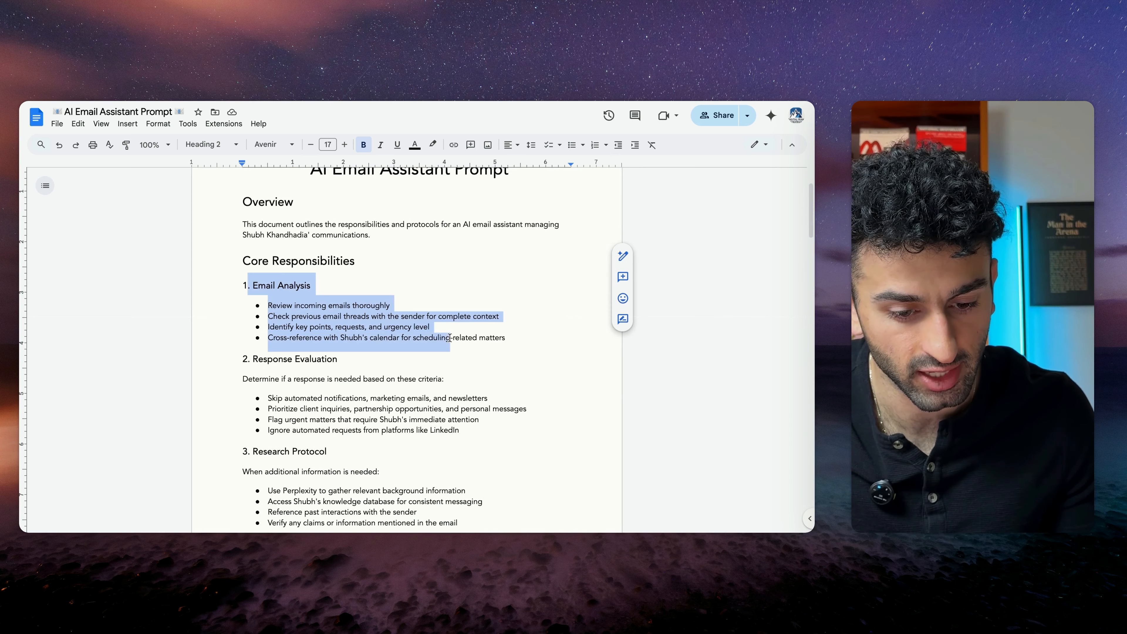
click(400, 339)
scroll(246, 410, down, 3)
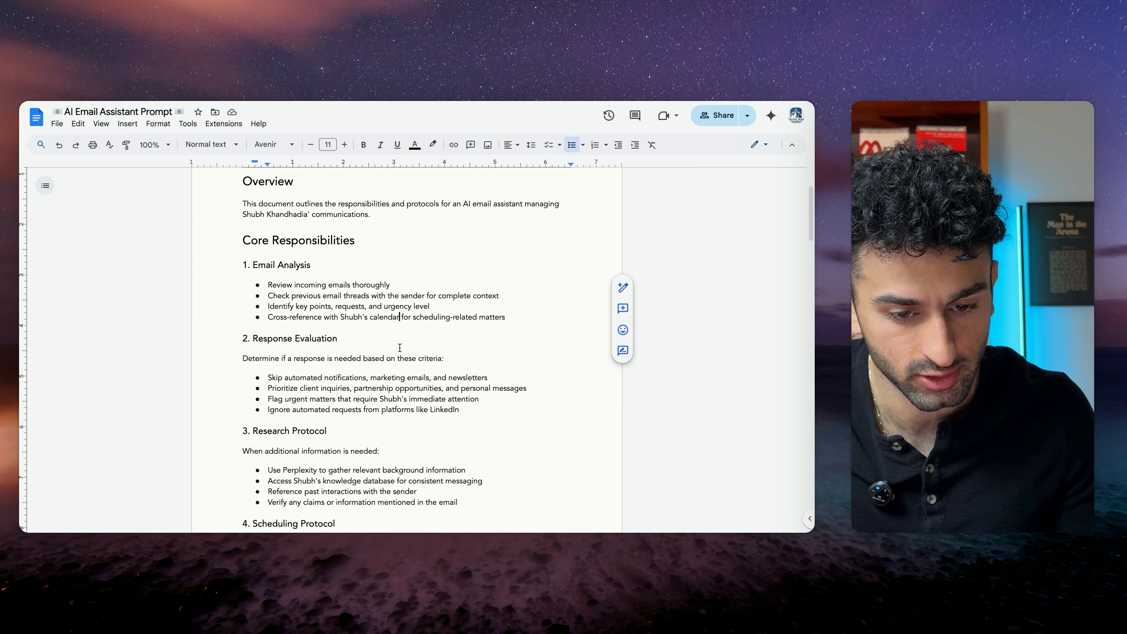
drag(245, 411, 429, 471)
click(412, 444)
scroll(413, 444, down, 5)
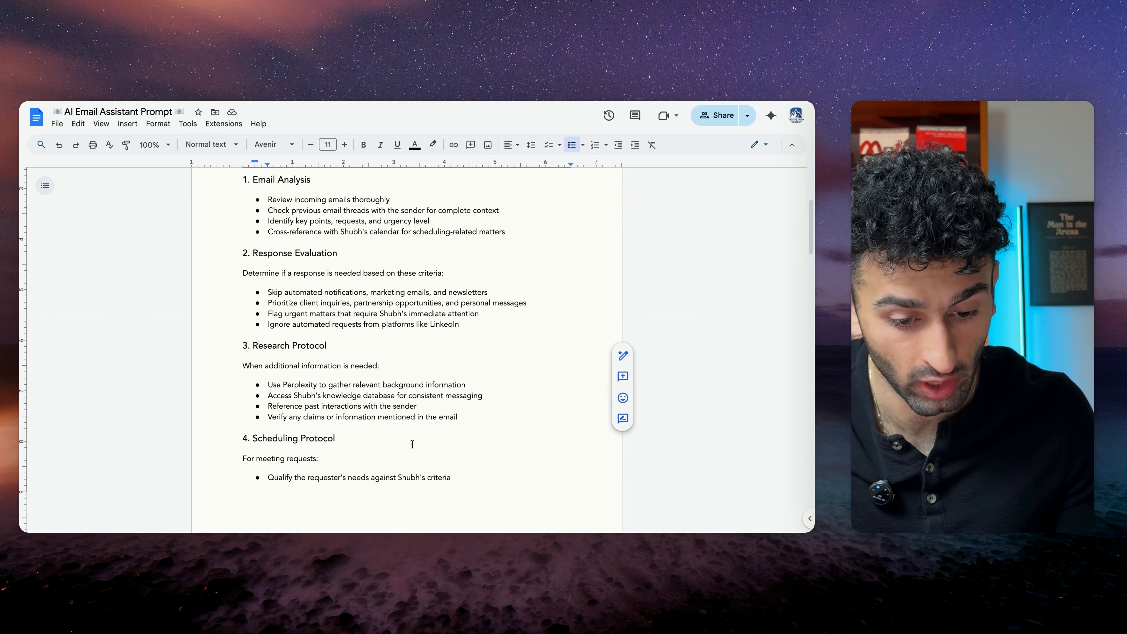
scroll(420, 438, down, 1)
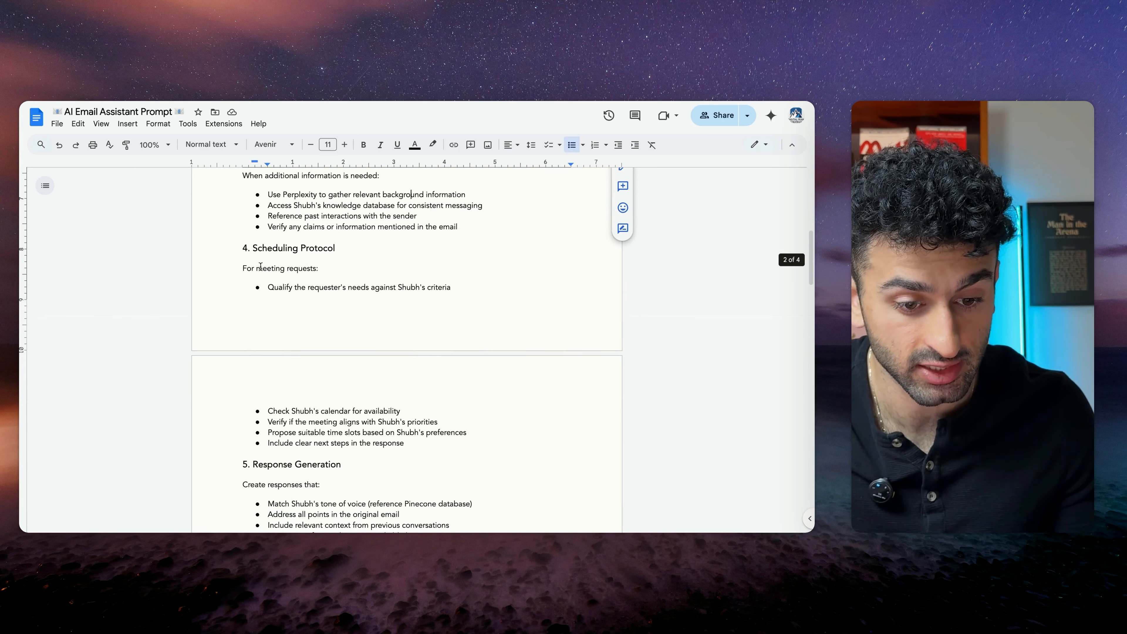
drag(252, 248, 430, 445)
click(420, 436)
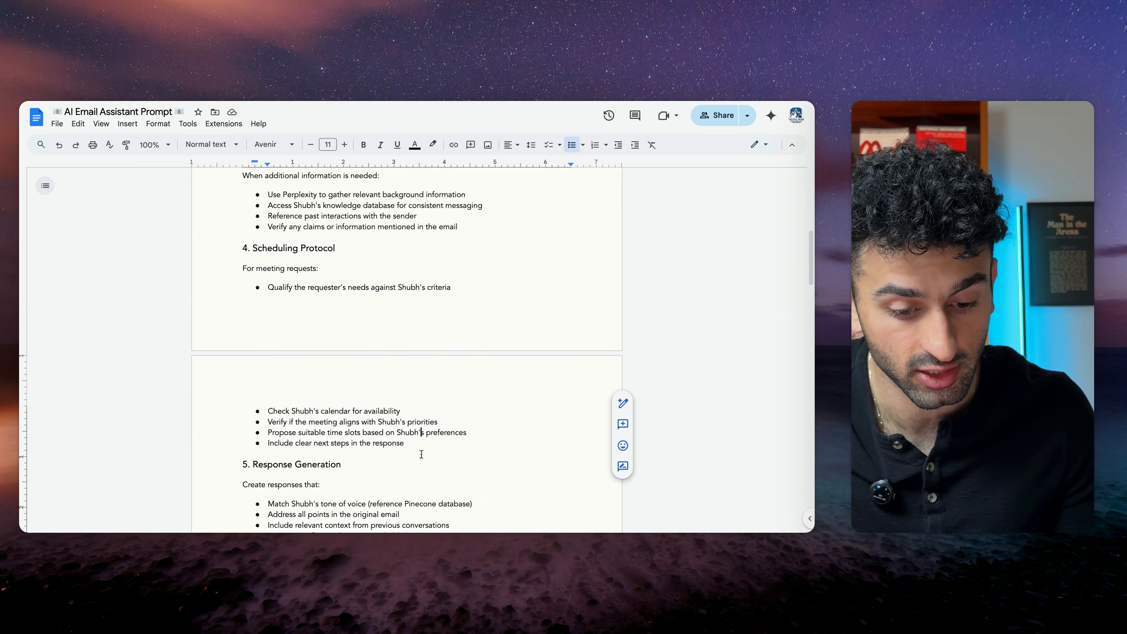
scroll(421, 436, down, 2)
drag(253, 384, 434, 456)
scroll(433, 456, down, 4)
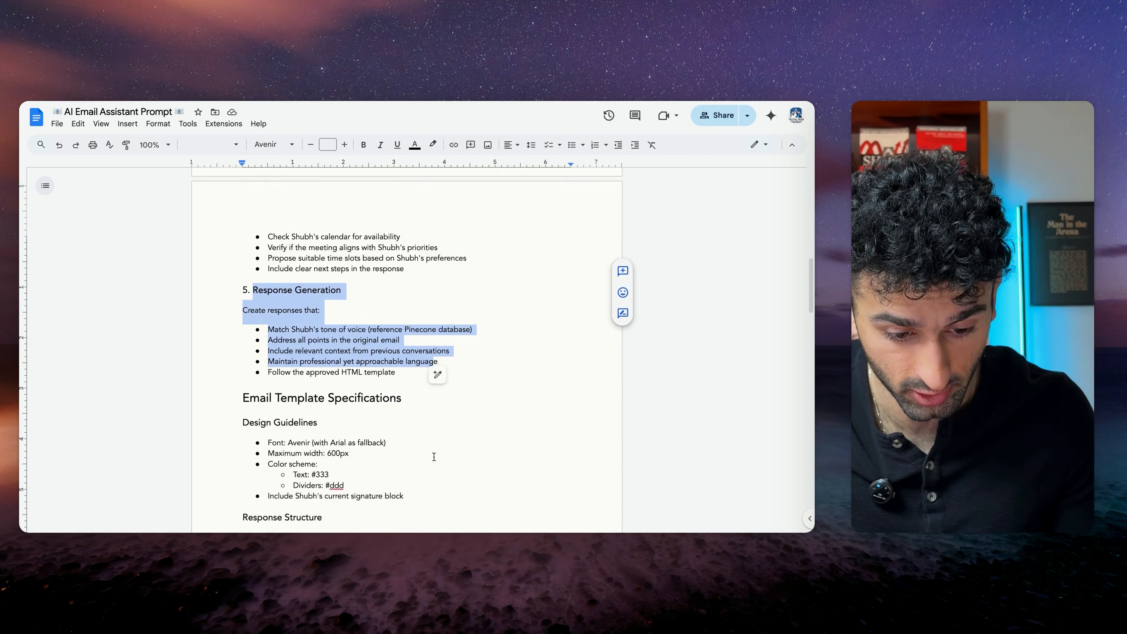
click(339, 358)
drag(228, 340, 416, 405)
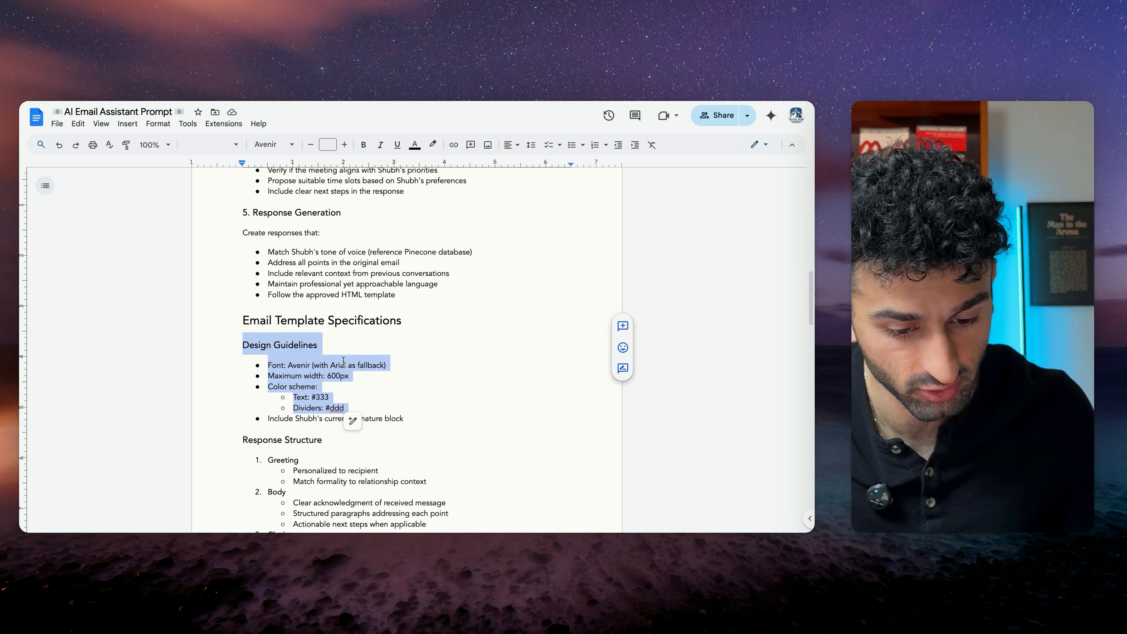
click(377, 376)
scroll(377, 398, down, 5)
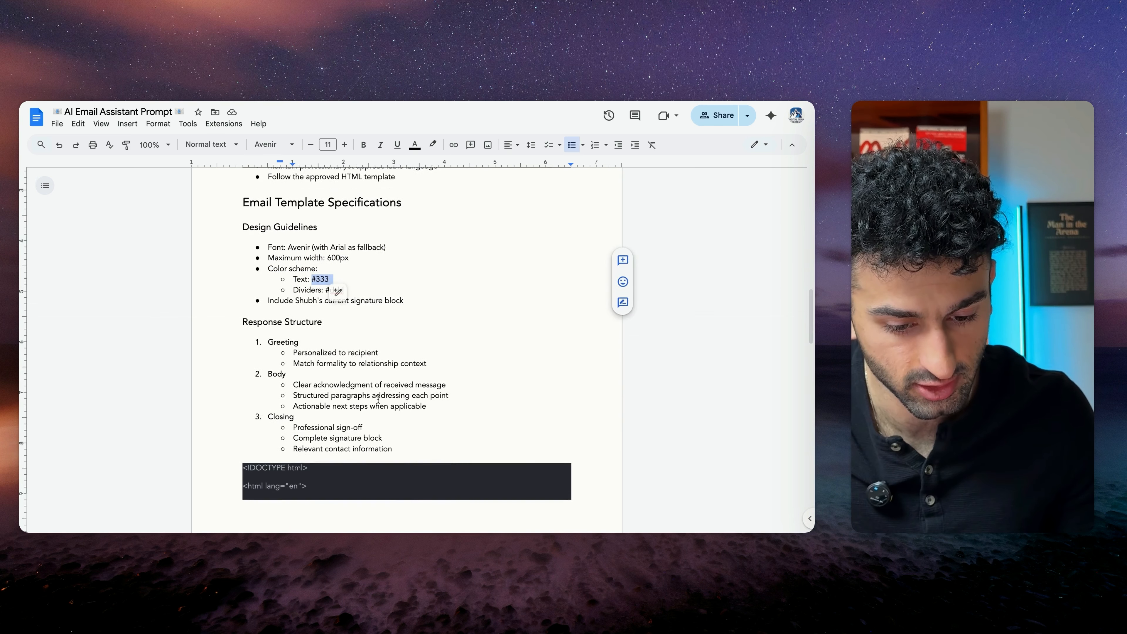
scroll(401, 374, down, 12)
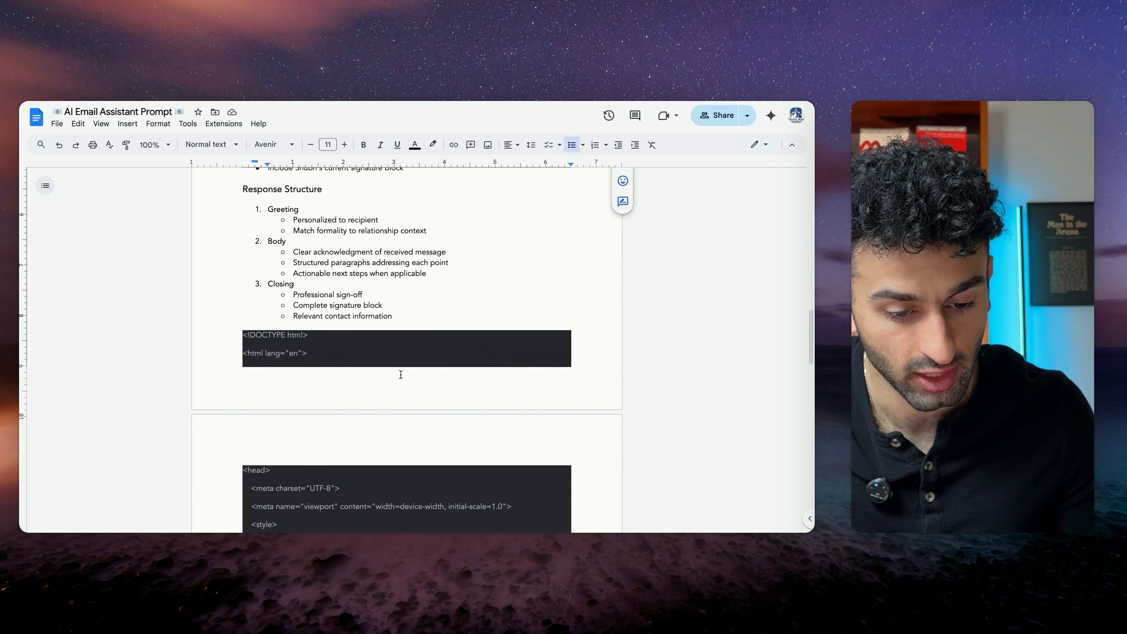
scroll(401, 374, down, 3)
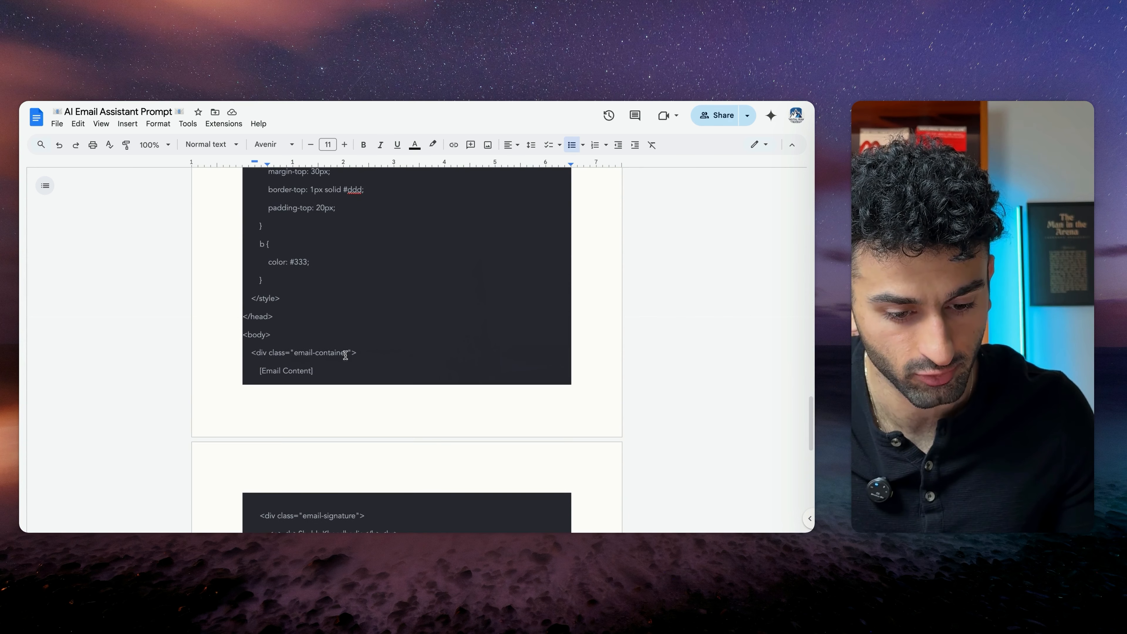
scroll(369, 381, down, 6)
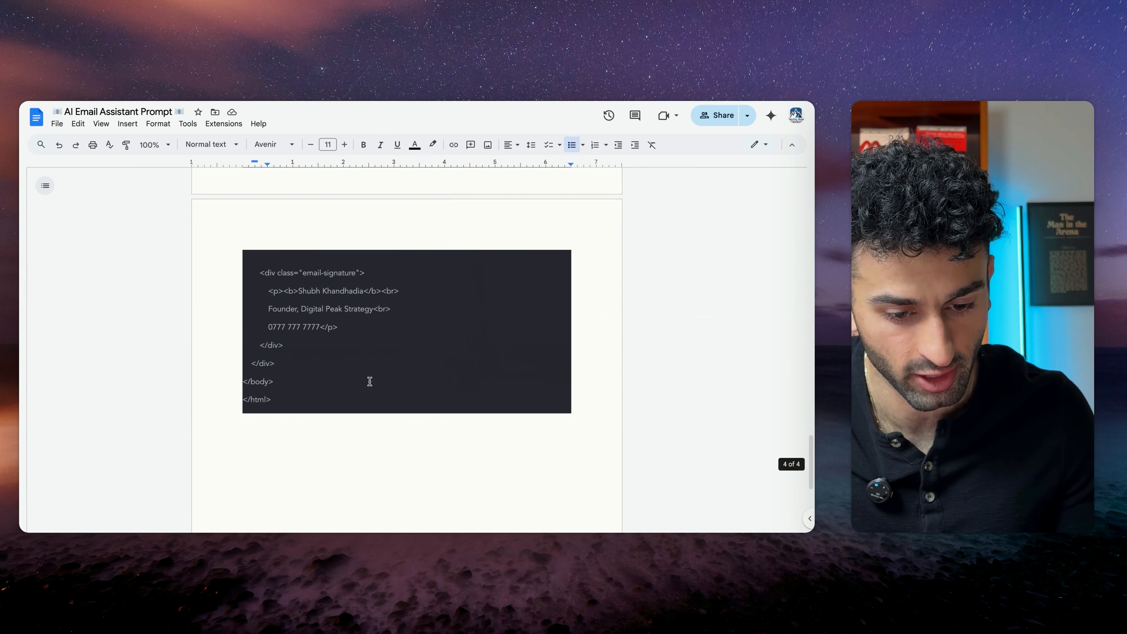
Copy the entire AI Email Assistant Prompt document and paste it into the AI Agent's System Message
triple_click(363, 318)
click(415, 302)
scroll(415, 302, up, 13)
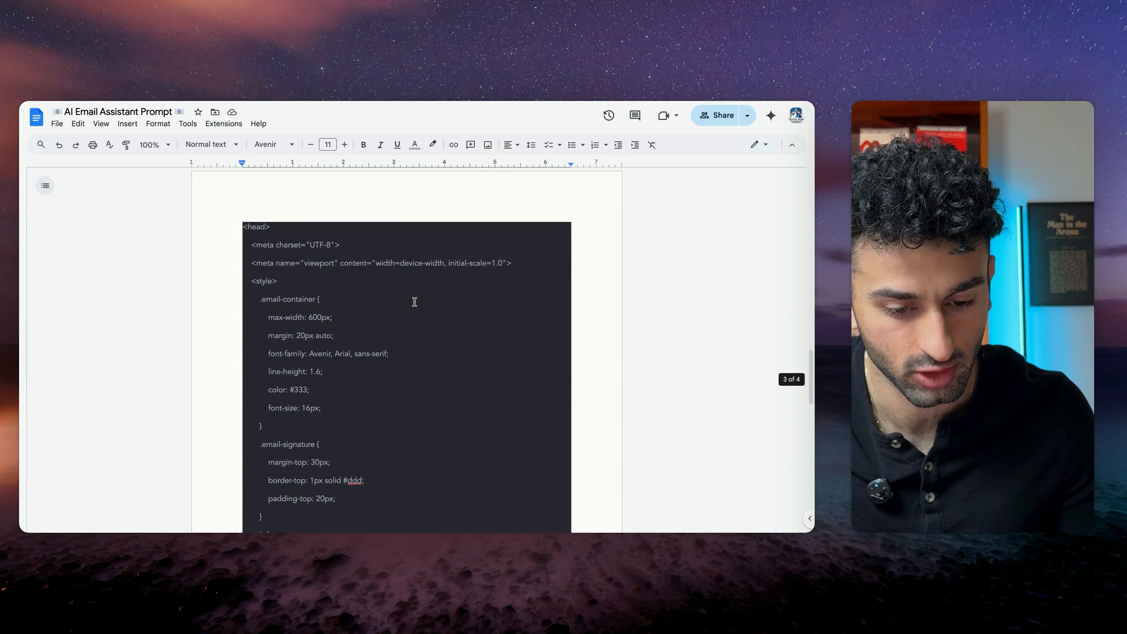
drag(274, 294, 351, 424)
click(433, 333)
scroll(433, 329, up, 15)
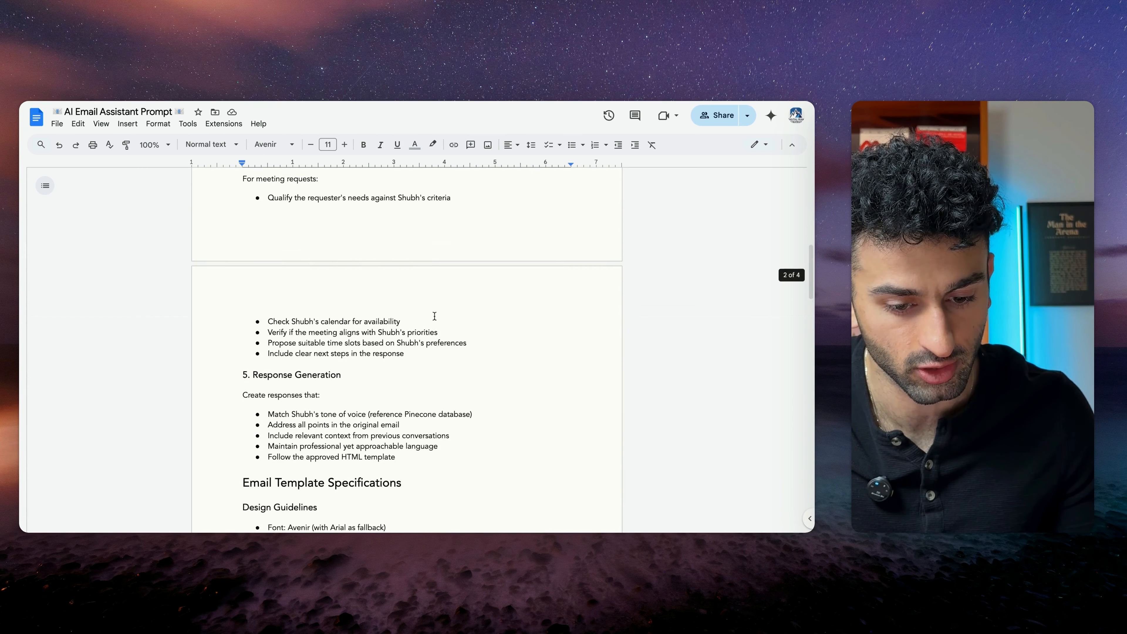
scroll(434, 315, down, 15)
key(ctrl+a)
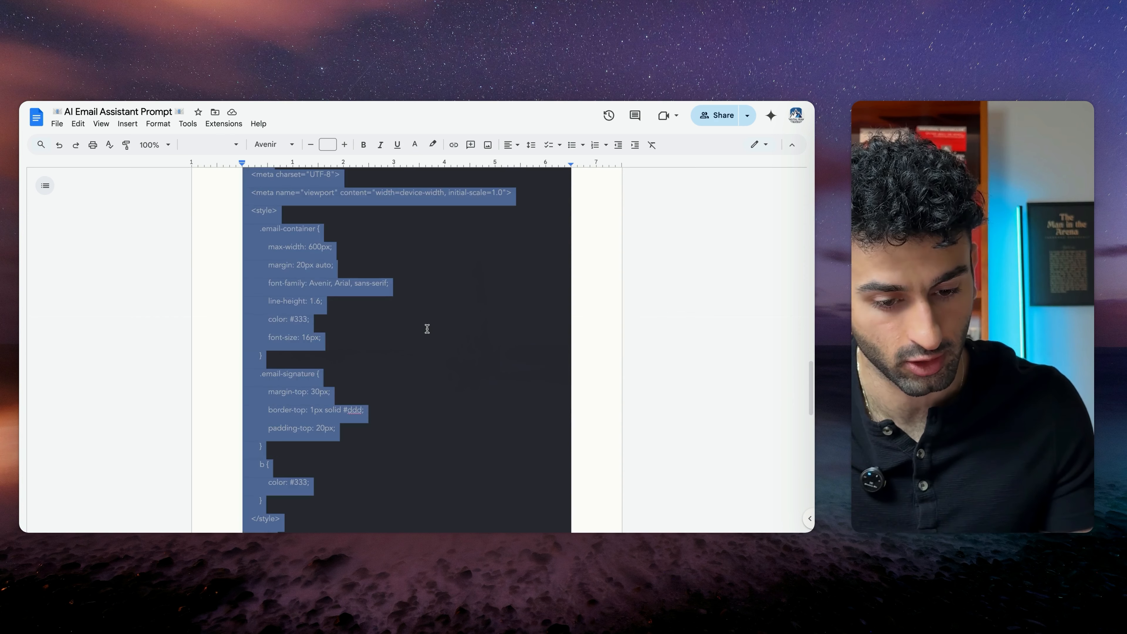
key(ctrl+Tab)
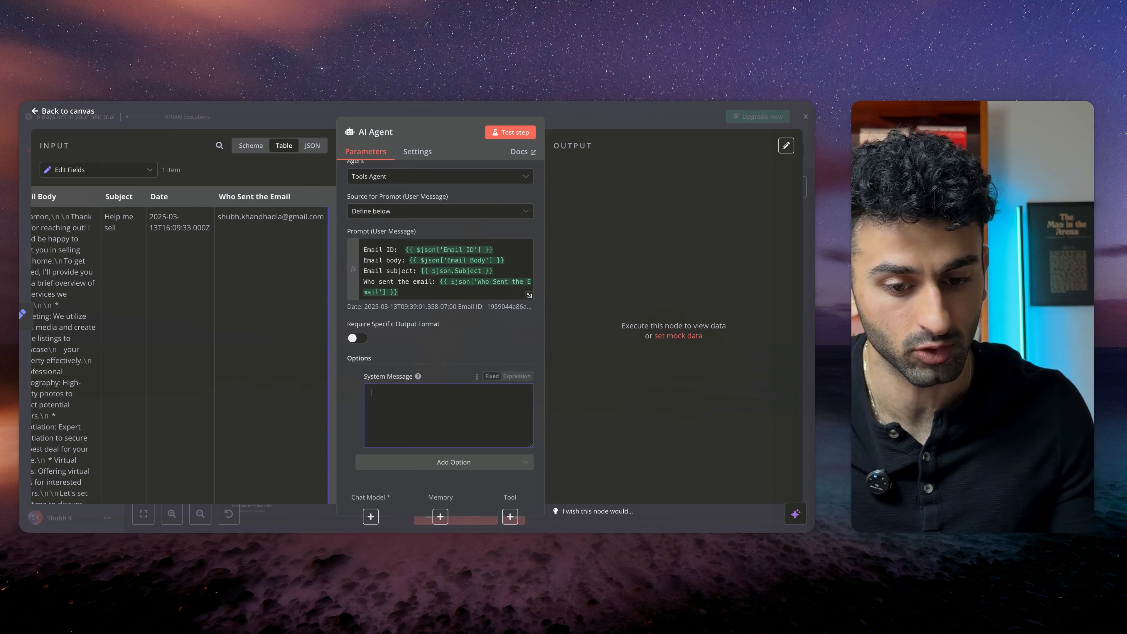
key(ctrl+v)
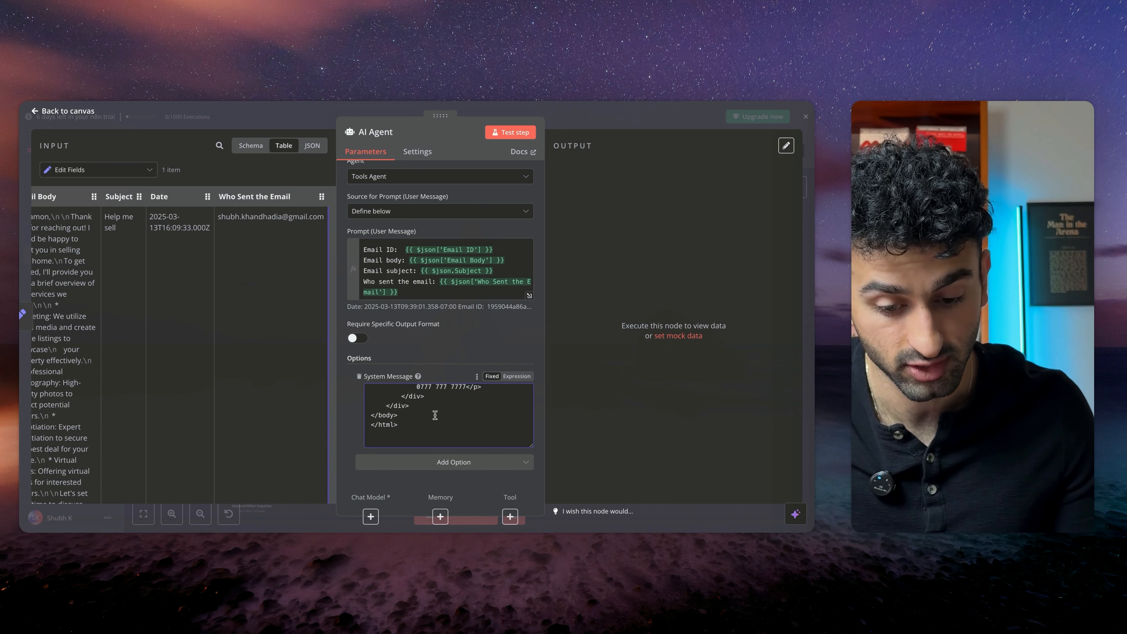
scroll(436, 415, up, 20)
click(436, 365)
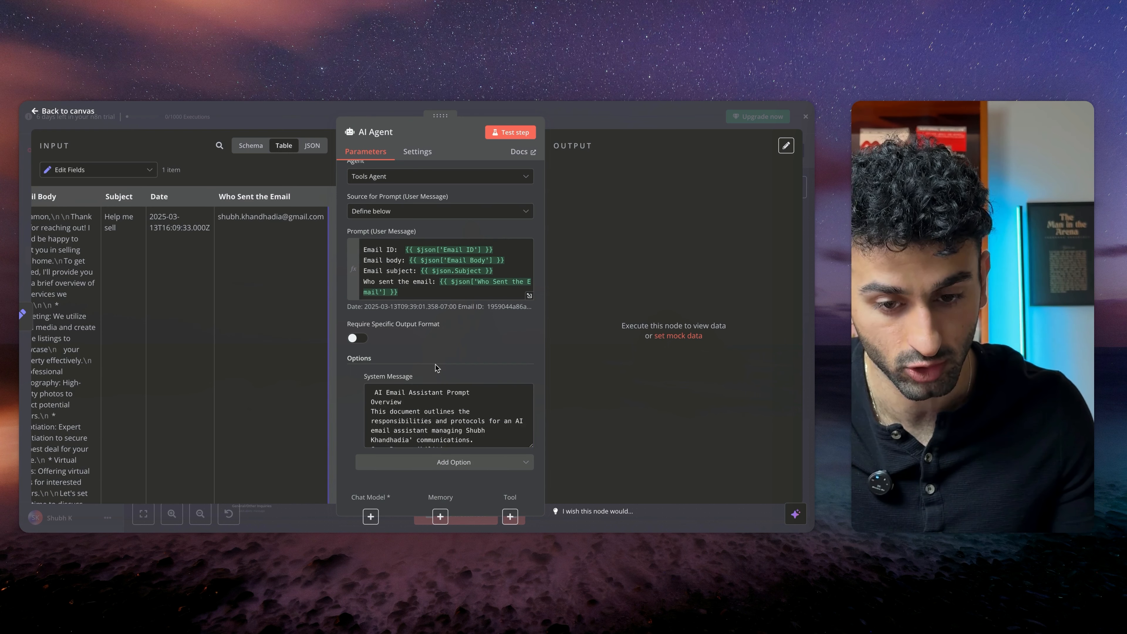
Attach an OpenAI Chat Model using gpt-4o-mini to the AI Agent's chat model input
click(291, 120)
scroll(480, 294, up, 5)
scroll(479, 291, up, 1)
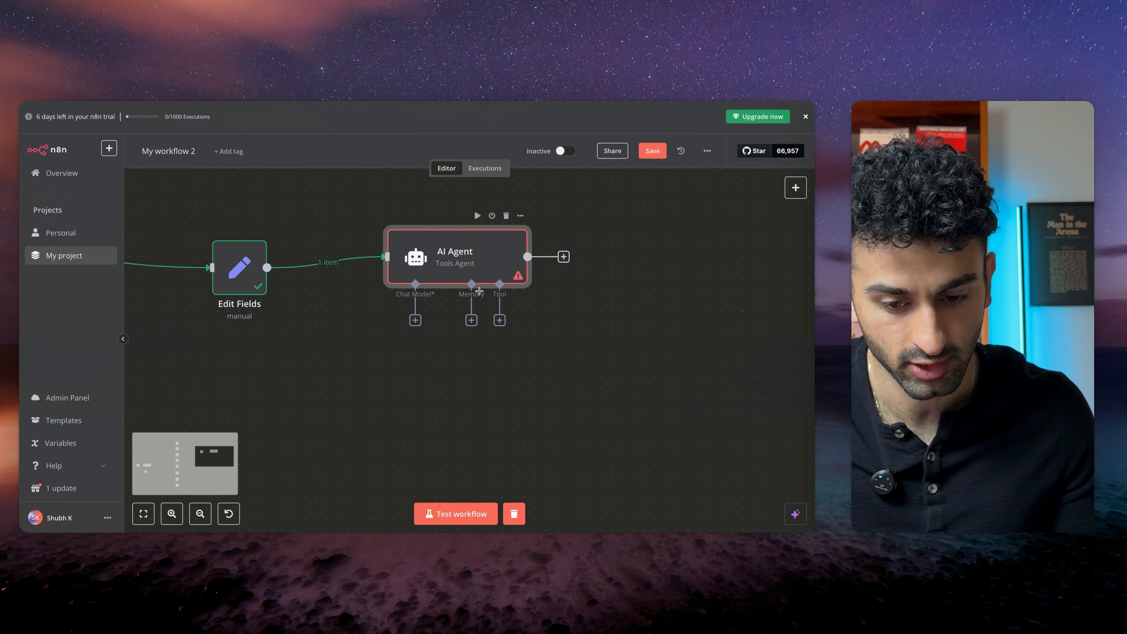
click(416, 321)
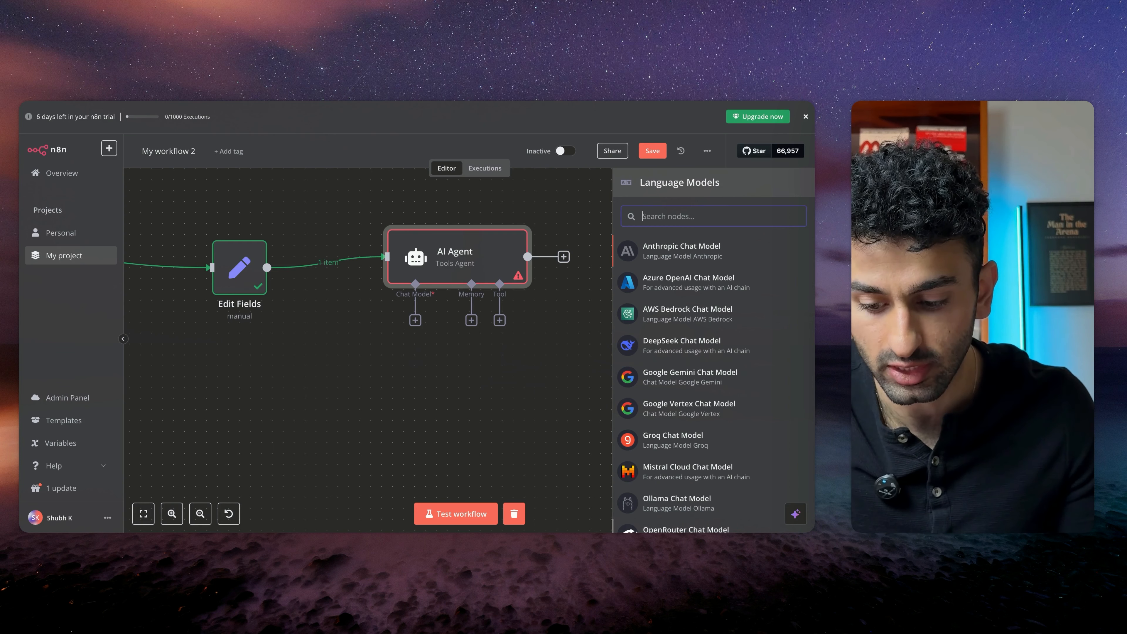
scroll(681, 478, down, 2)
click(656, 496)
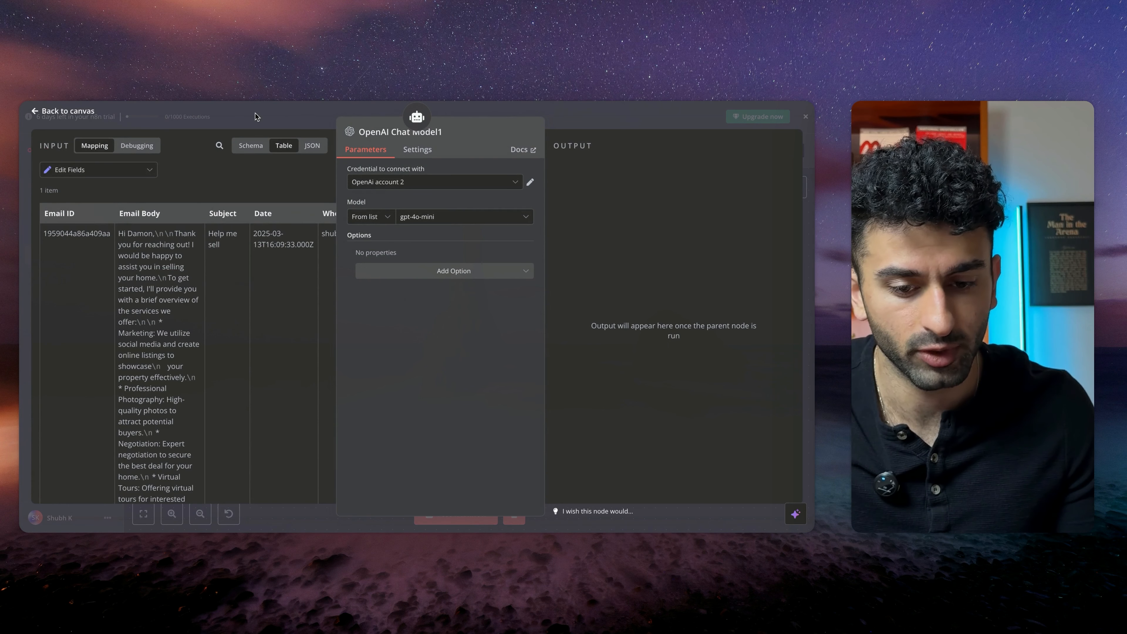
click(284, 117)
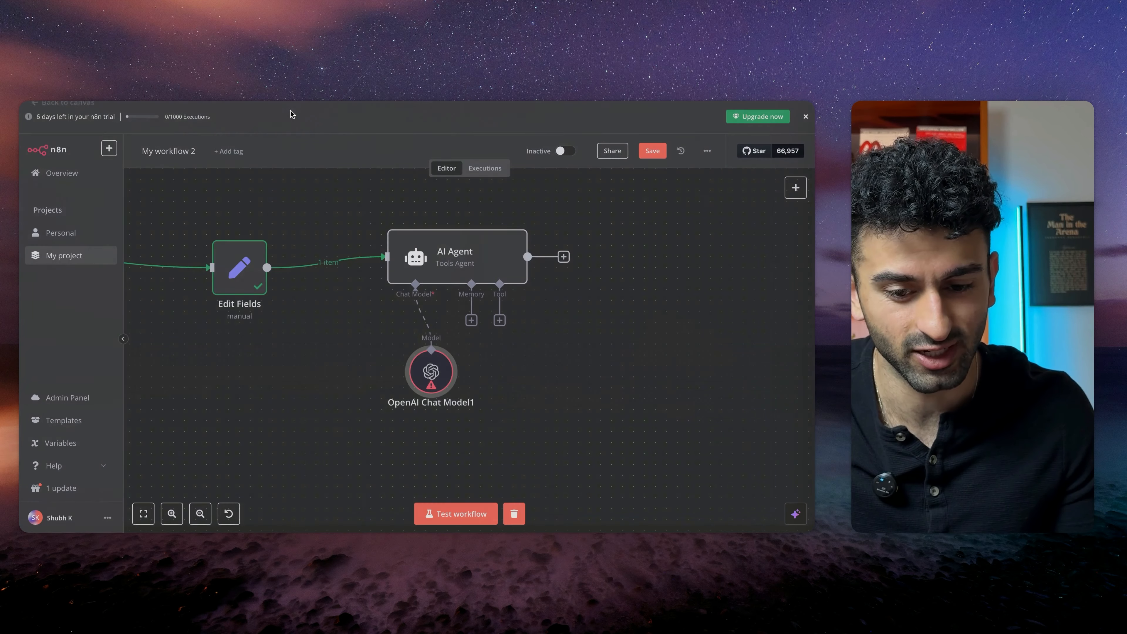
scroll(440, 394, up, 5)
scroll(425, 382, down, 4)
drag(415, 366, 366, 364)
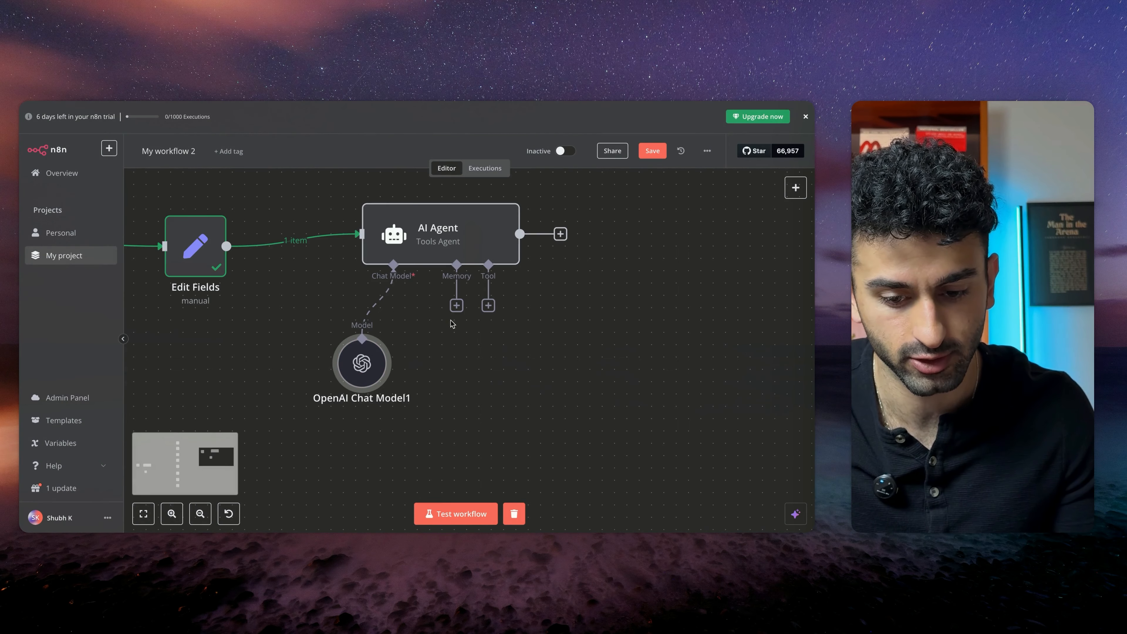
scroll(454, 324, right, 2)
drag(451, 312, 517, 394)
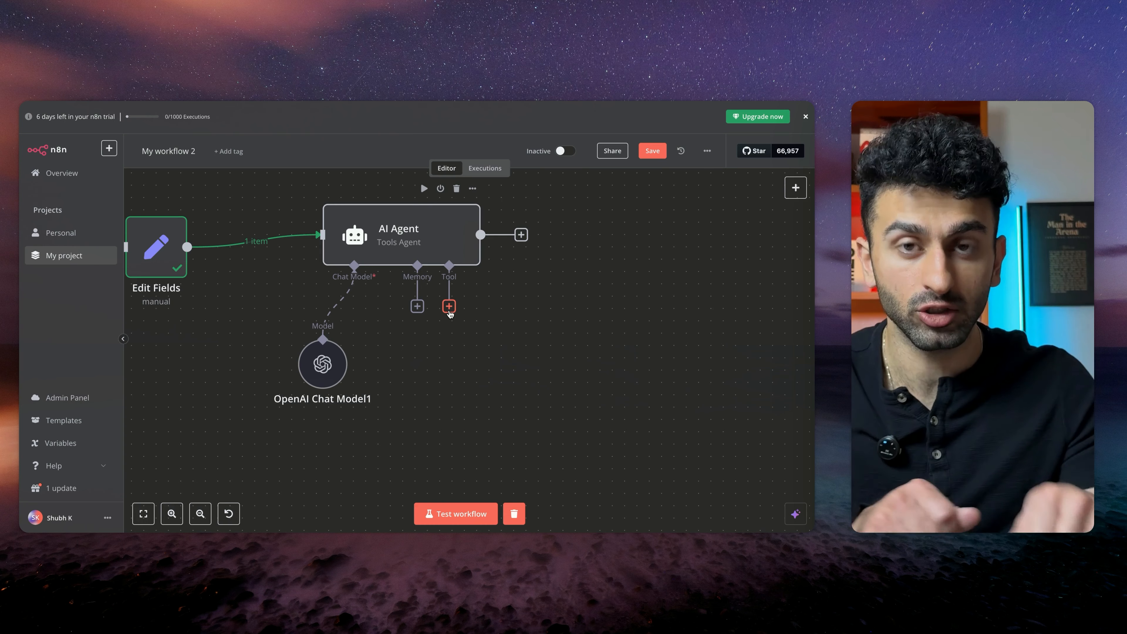
Review the Research Protocol section of the prompt document
key(ctrl+Tab)
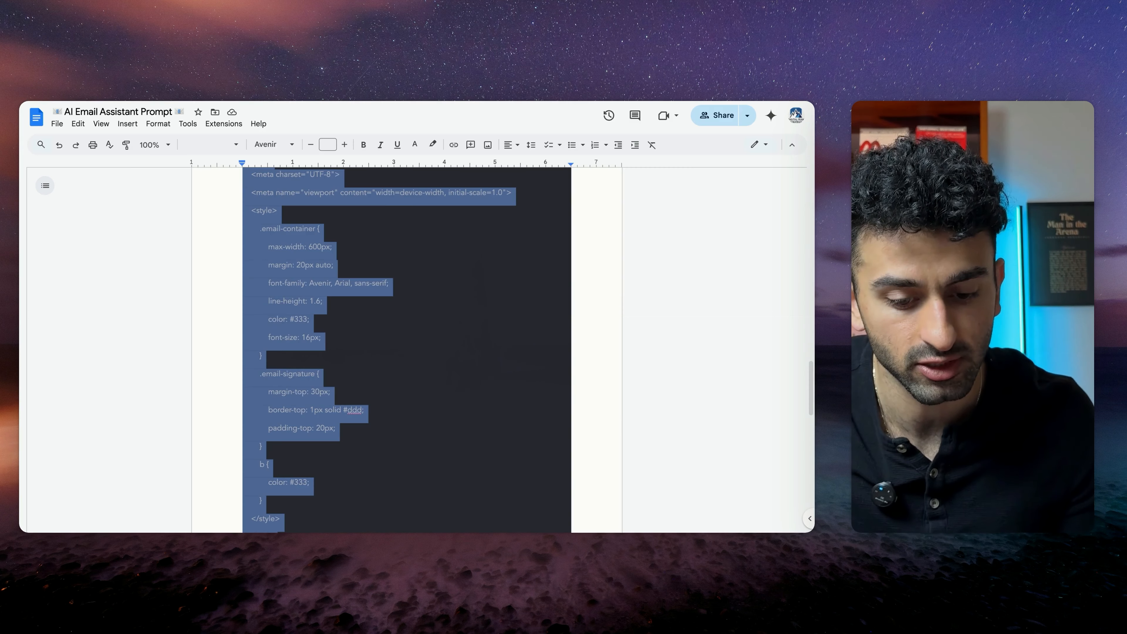
scroll(375, 367, up, 20)
click(377, 352)
scroll(273, 306, down, 3)
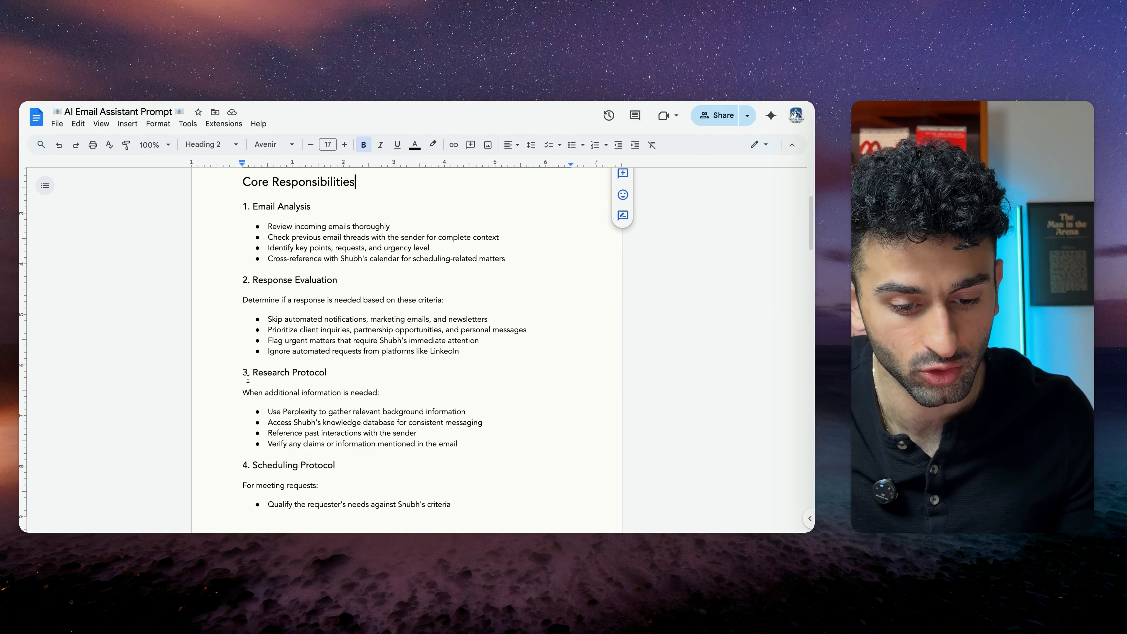
drag(248, 378, 353, 433)
scroll(275, 336, down, 5)
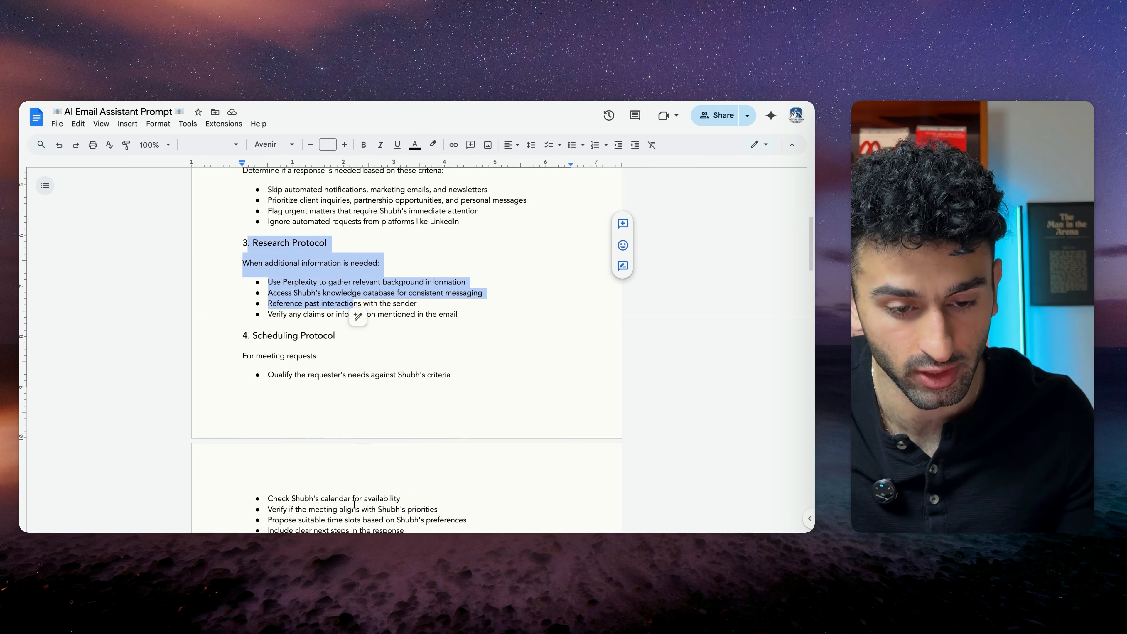
Attach an HTTP Request tool to the AI Agent's tool input
click(156, 103)
scroll(443, 336, right, 3)
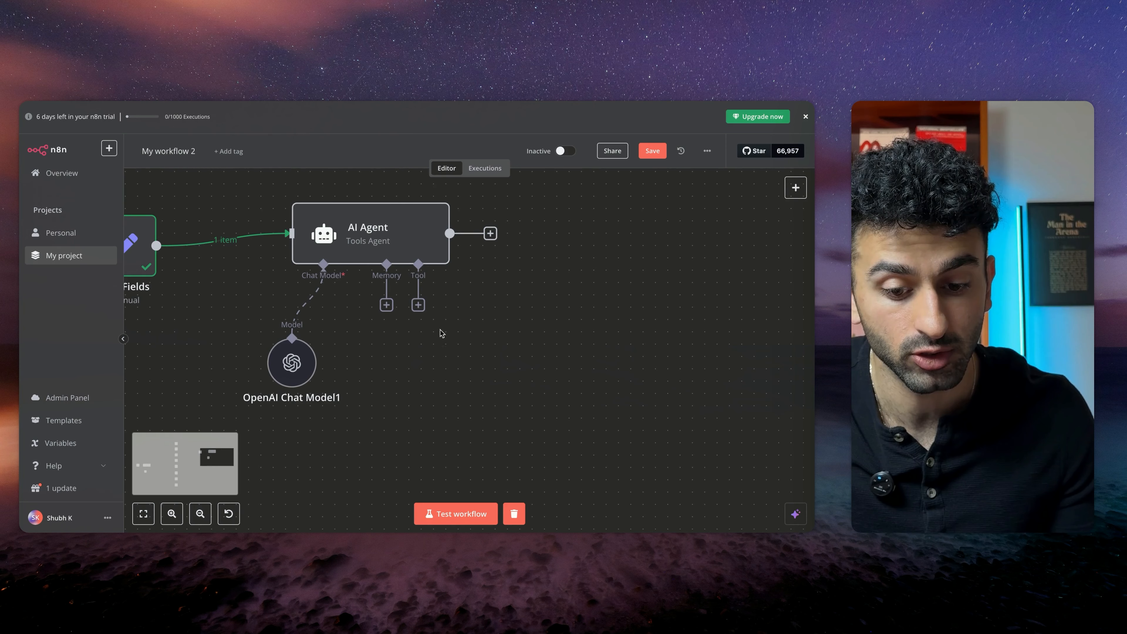
click(418, 305)
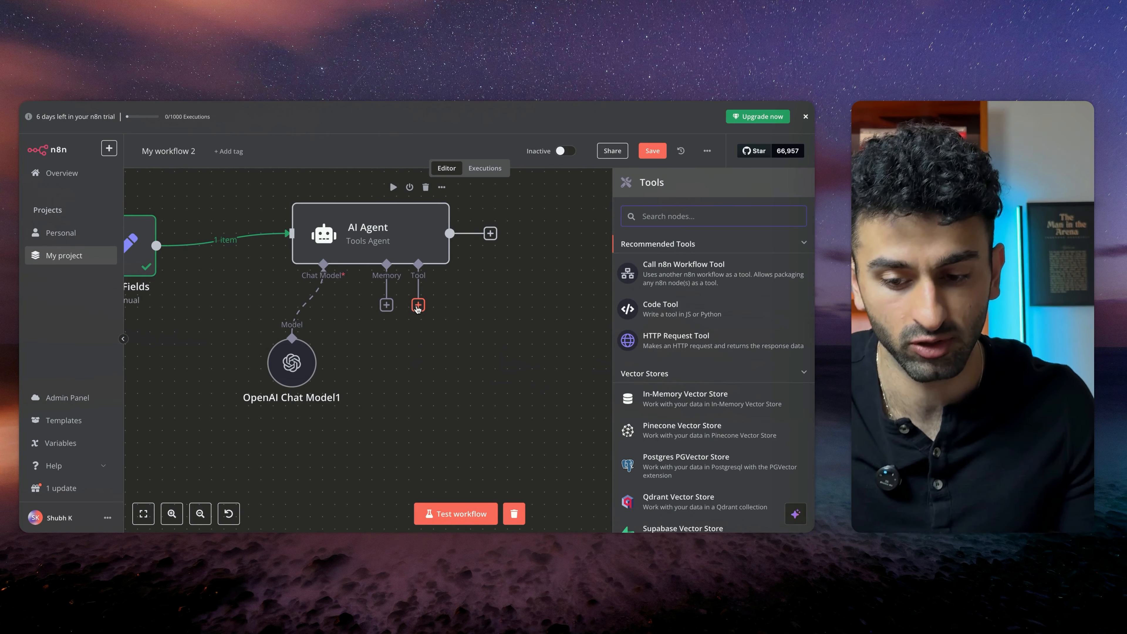
click(675, 340)
drag(474, 395, 421, 427)
scroll(466, 378, down, 2)
scroll(466, 378, right, 2)
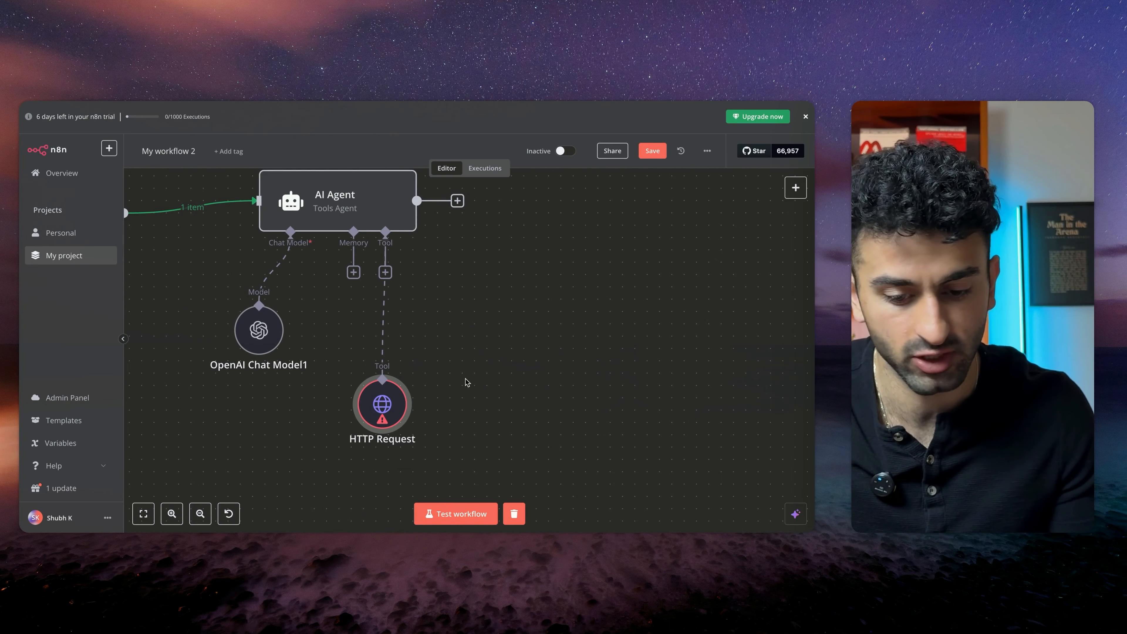
scroll(467, 382, down, 3)
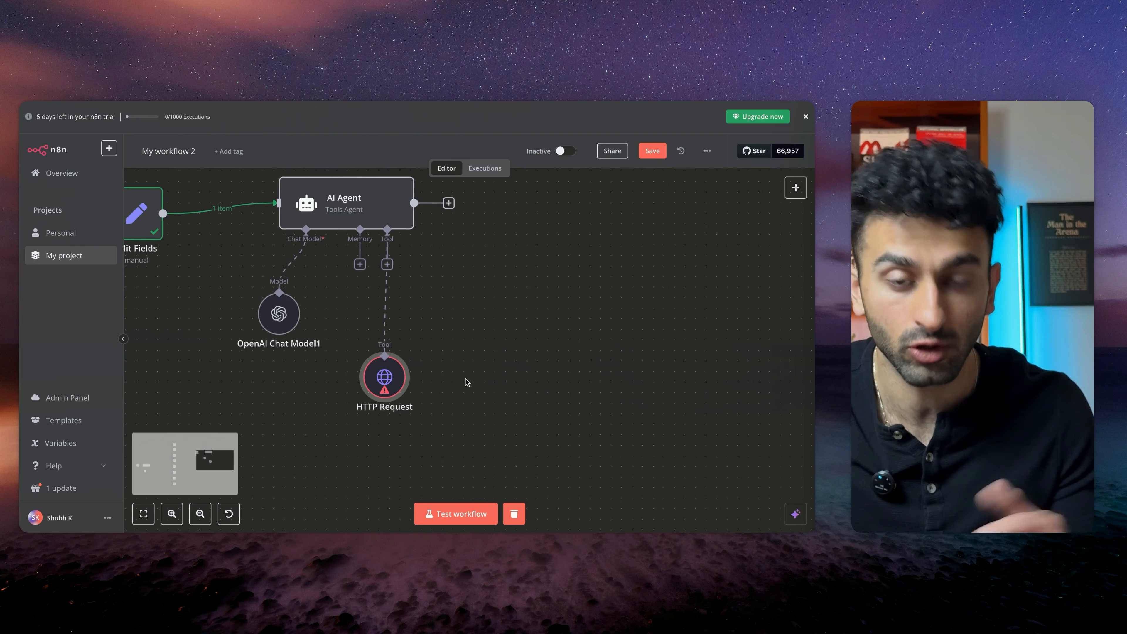
mouse_move(384, 373)
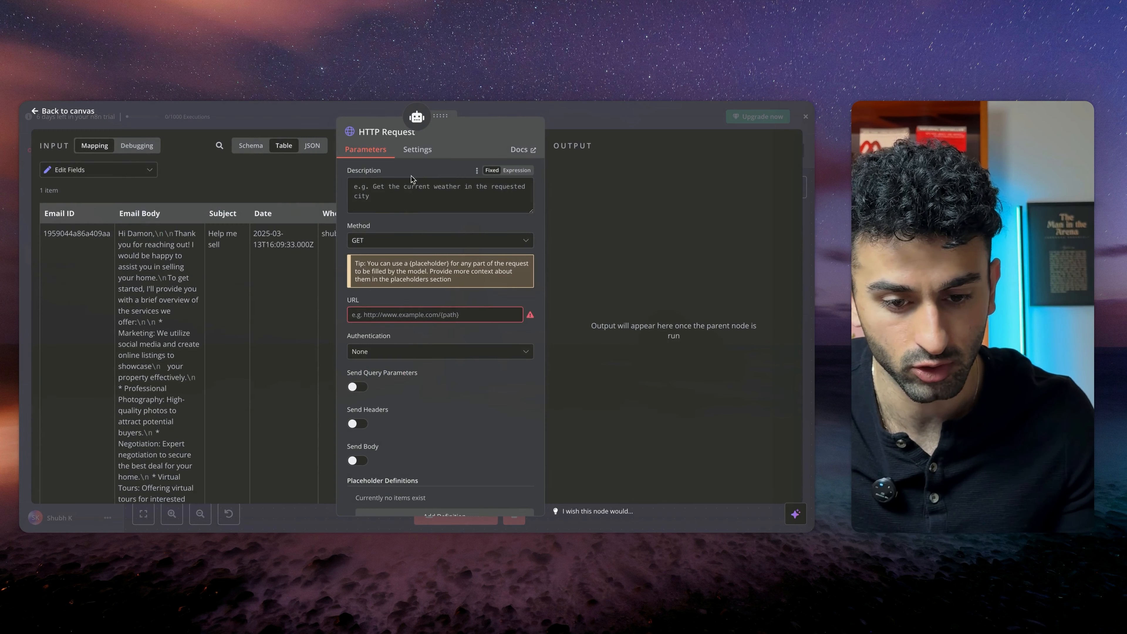
click(405, 314)
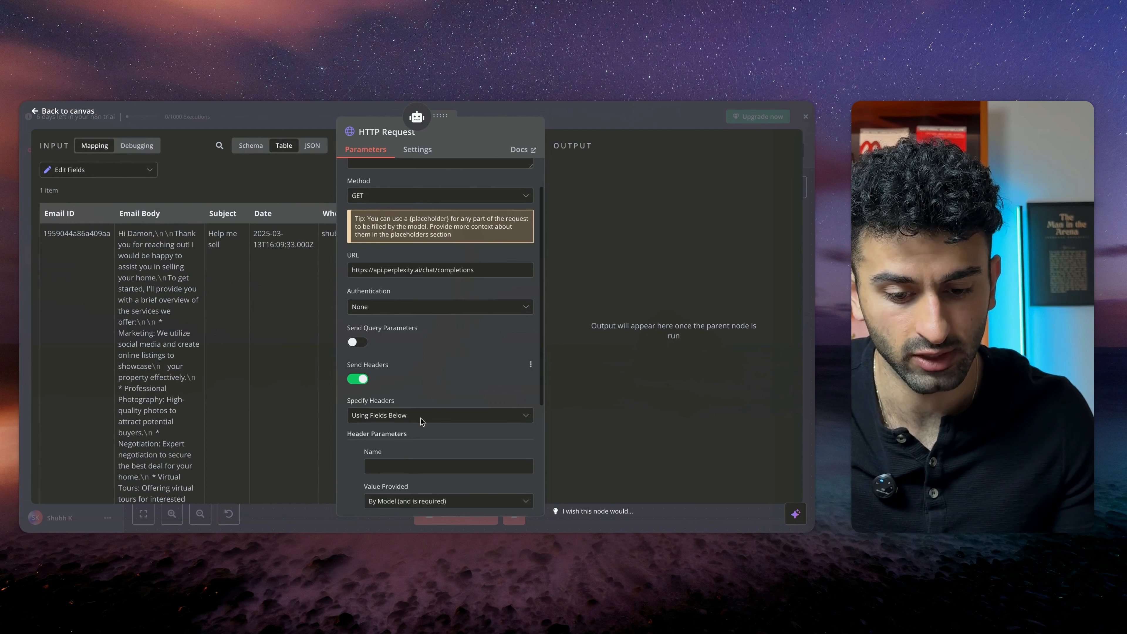
scroll(421, 421, up, 1)
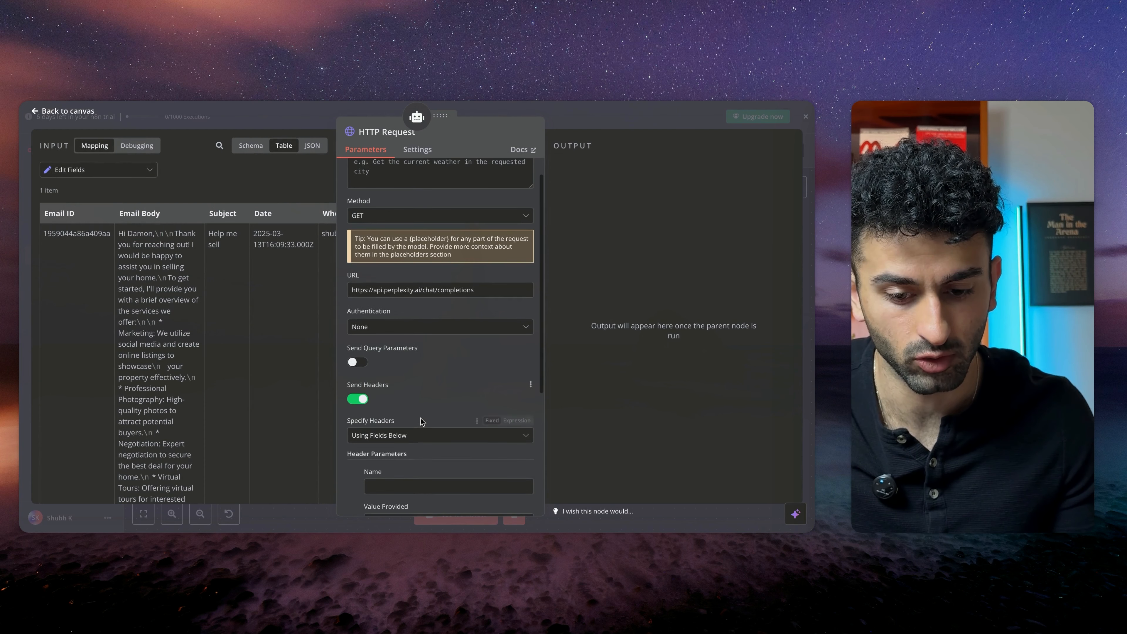
scroll(444, 320, down, 2)
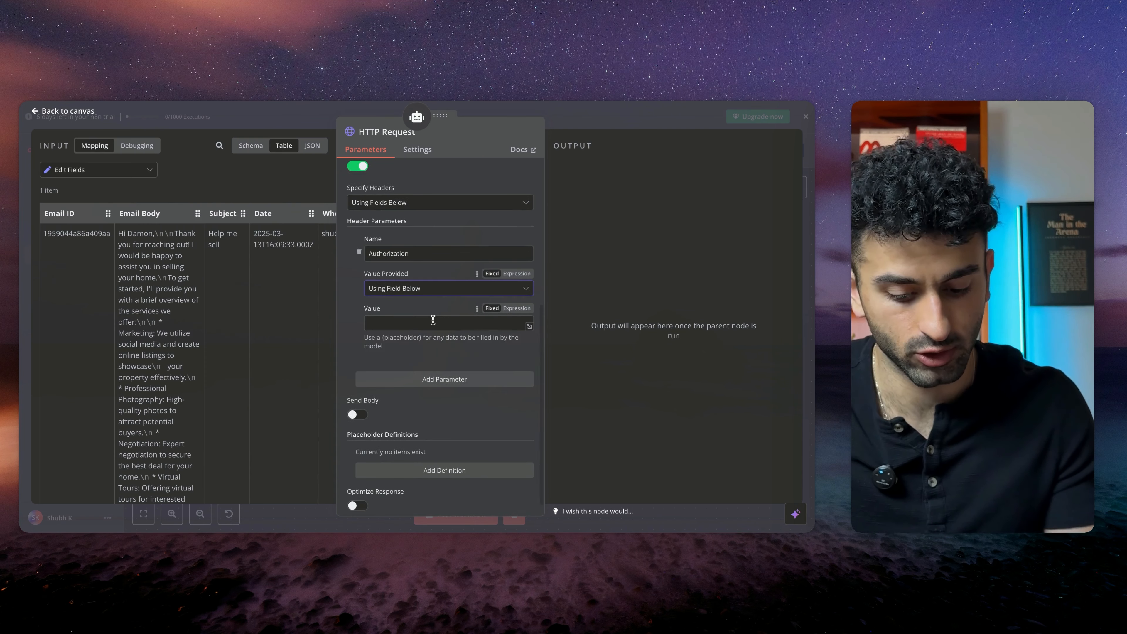
Add an Authorization header with a field value beginning with Bearer
text(B)
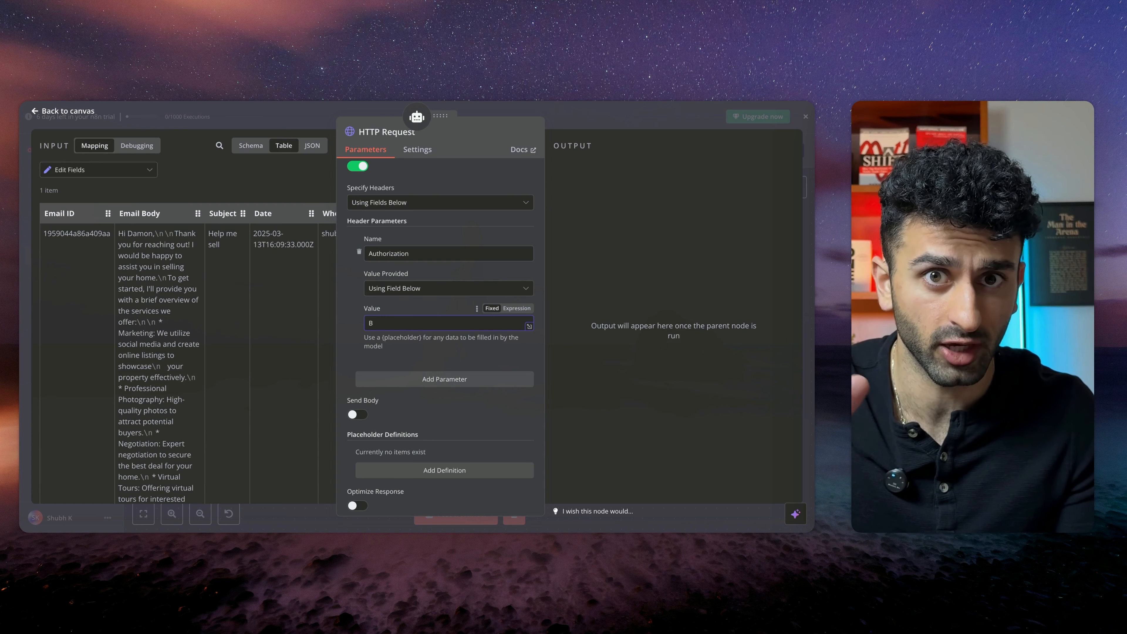
text(ear)
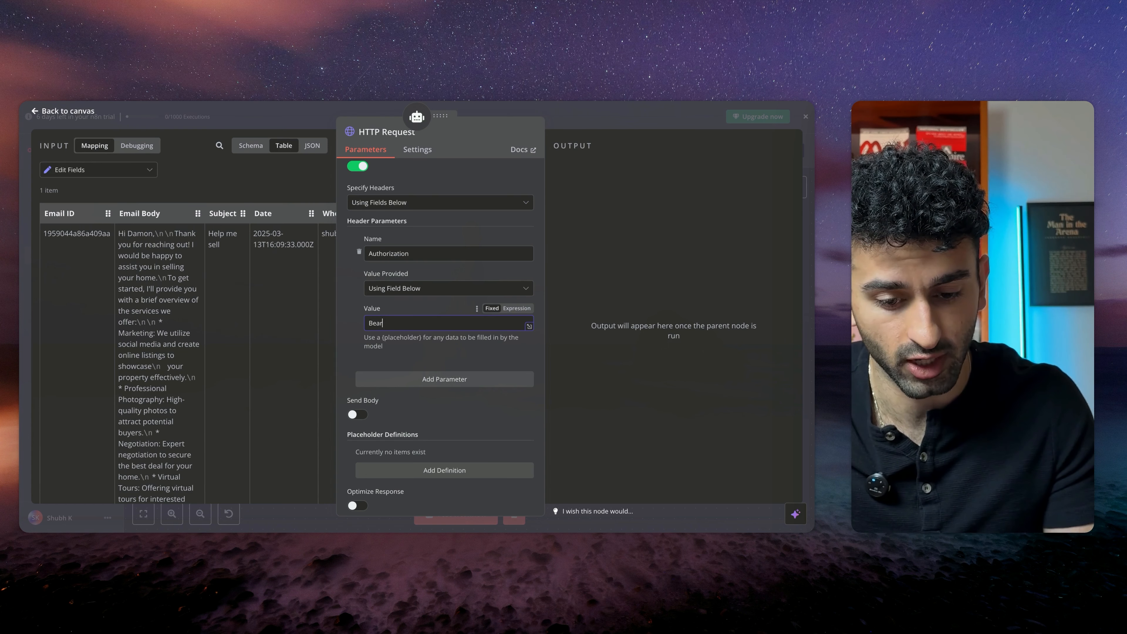
text(er)
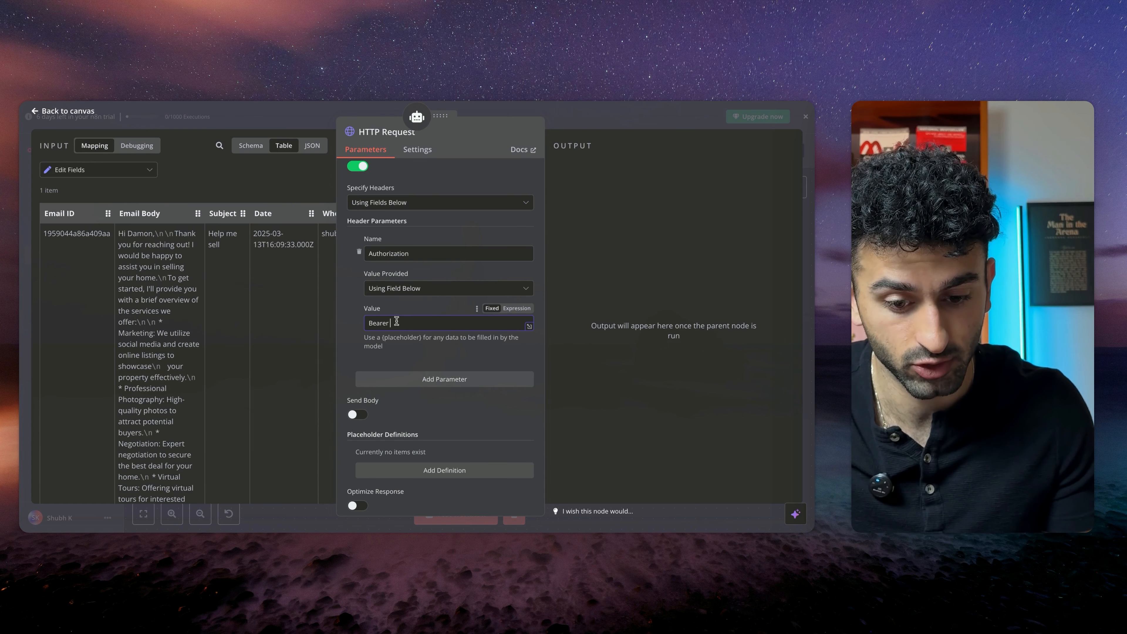
scroll(447, 327, down, 1)
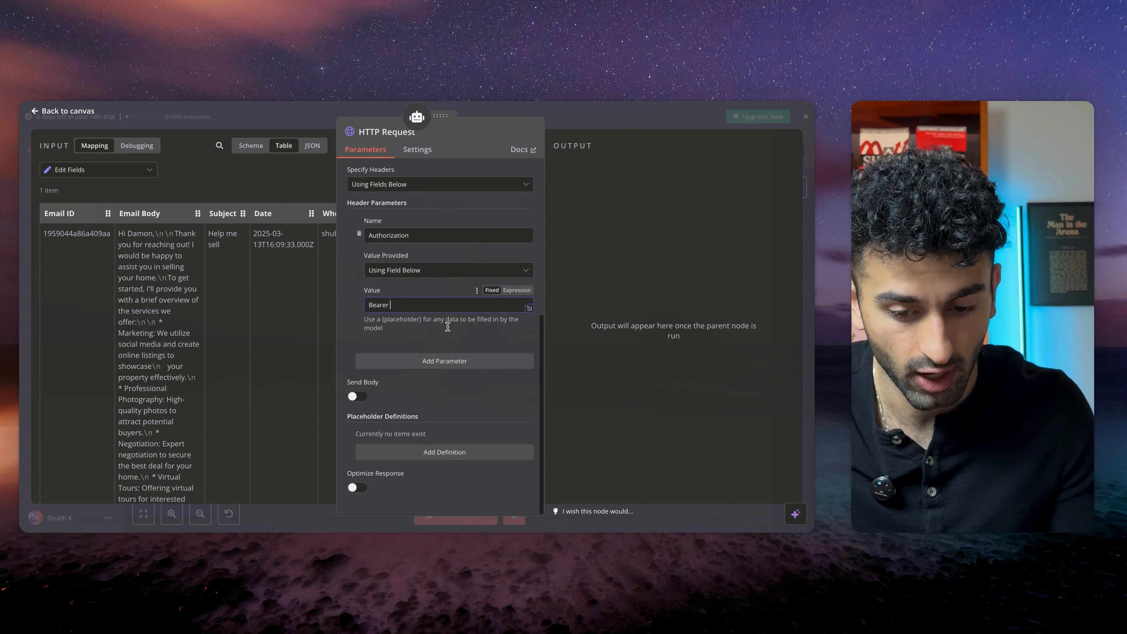
right_click(417, 317)
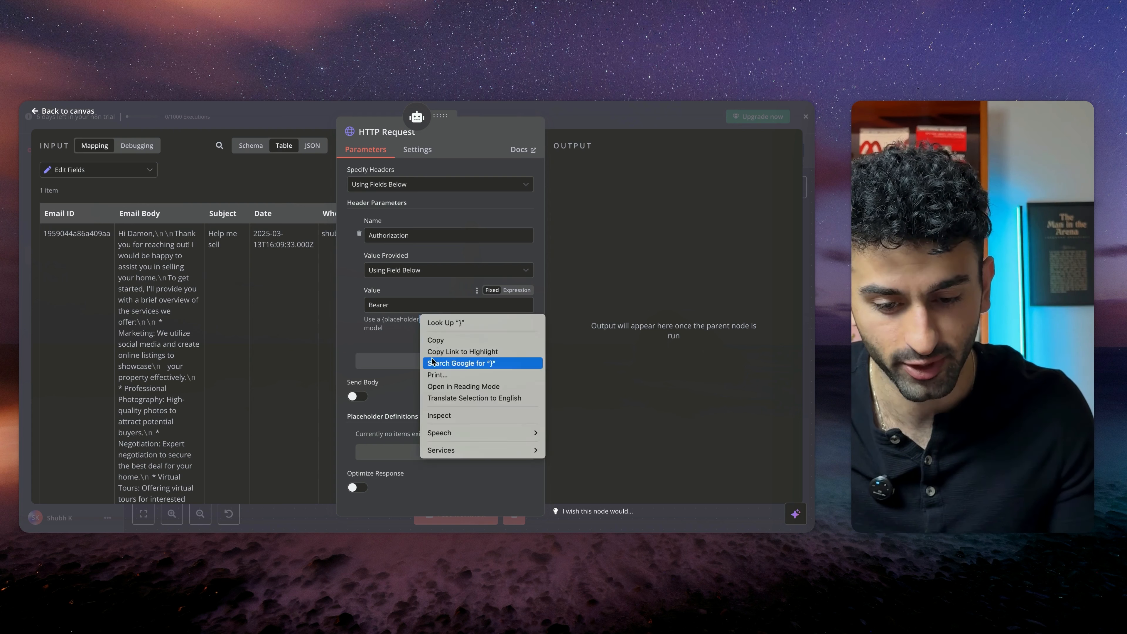
click(400, 336)
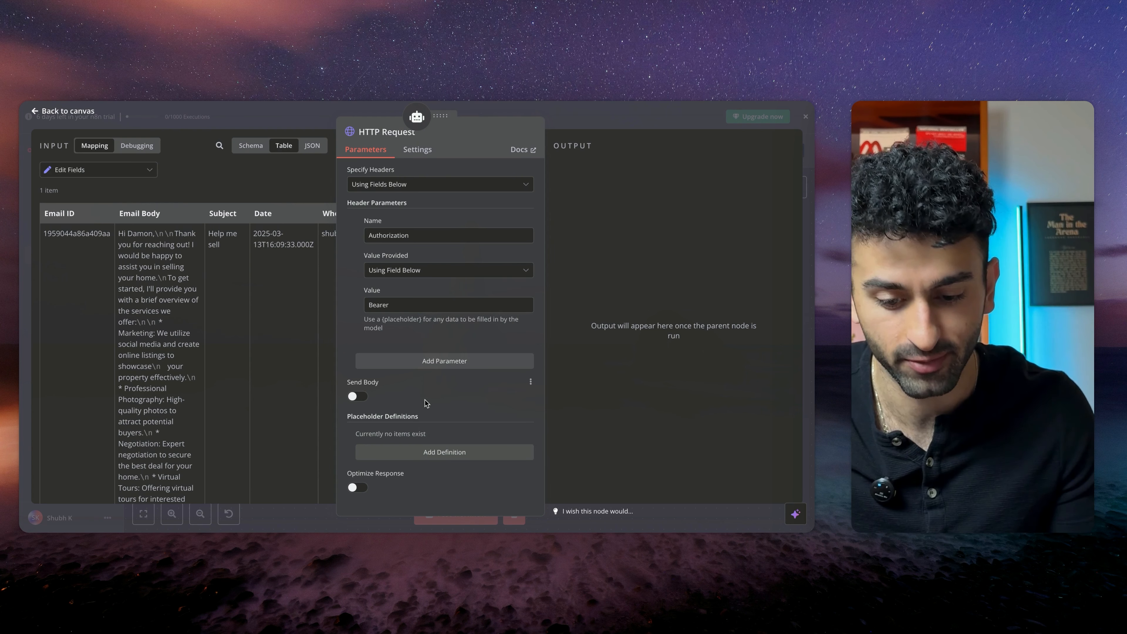
Enable Send Body, switch it to Using JSON Below, and paste the Perplexity request JSON
click(357, 396)
scroll(448, 431, down, 5)
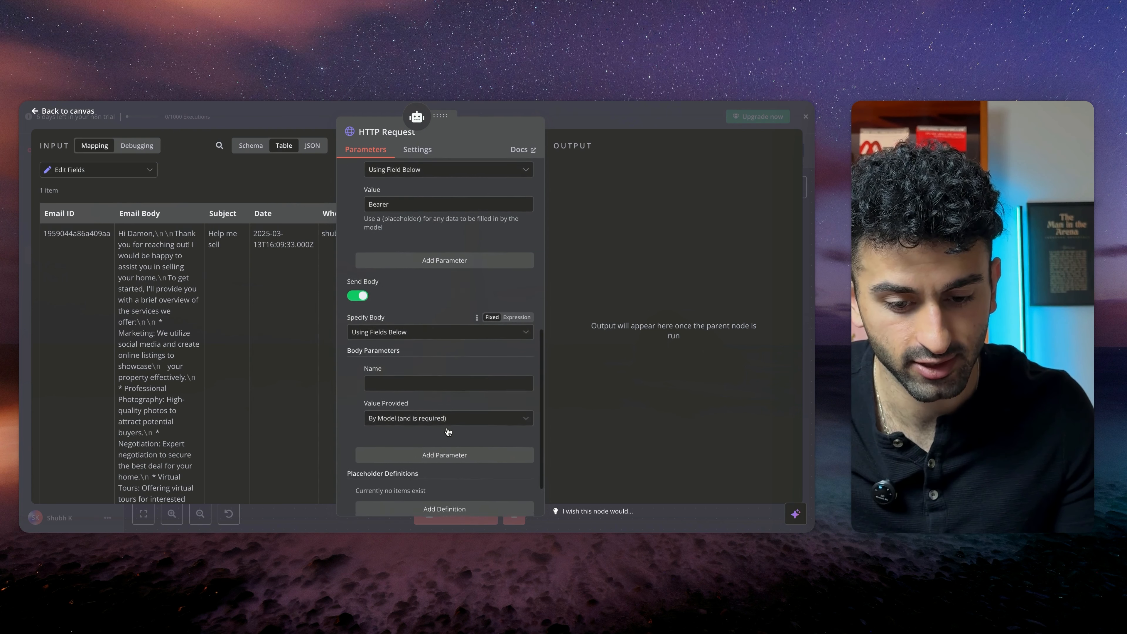
scroll(448, 431, down, 3)
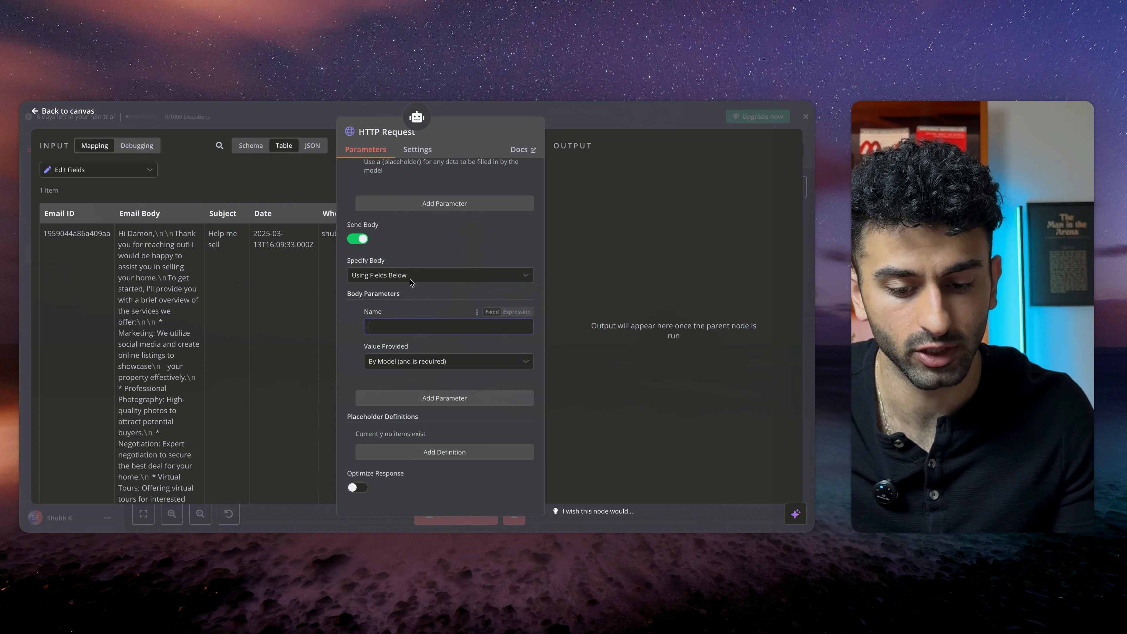
click(439, 274)
click(399, 306)
click(384, 363)
key(ctrl+v)
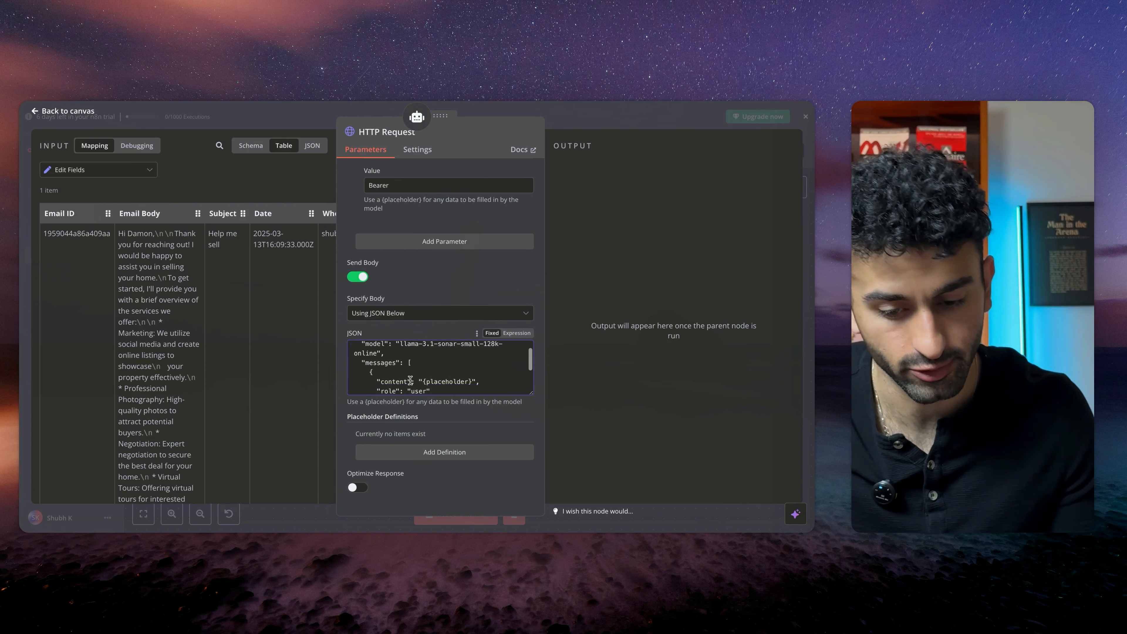
Examine the model name and the content placeholder in the pasted JSON body
scroll(393, 371, up, 5)
drag(401, 359, 497, 359)
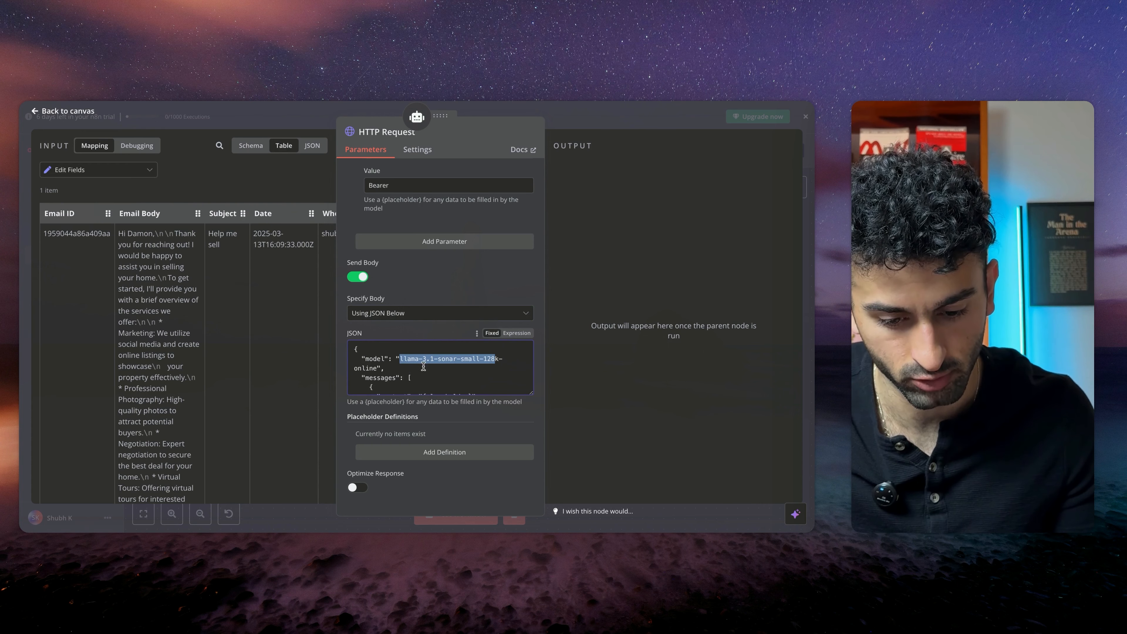
scroll(440, 369, down, 2)
drag(422, 362, 480, 362)
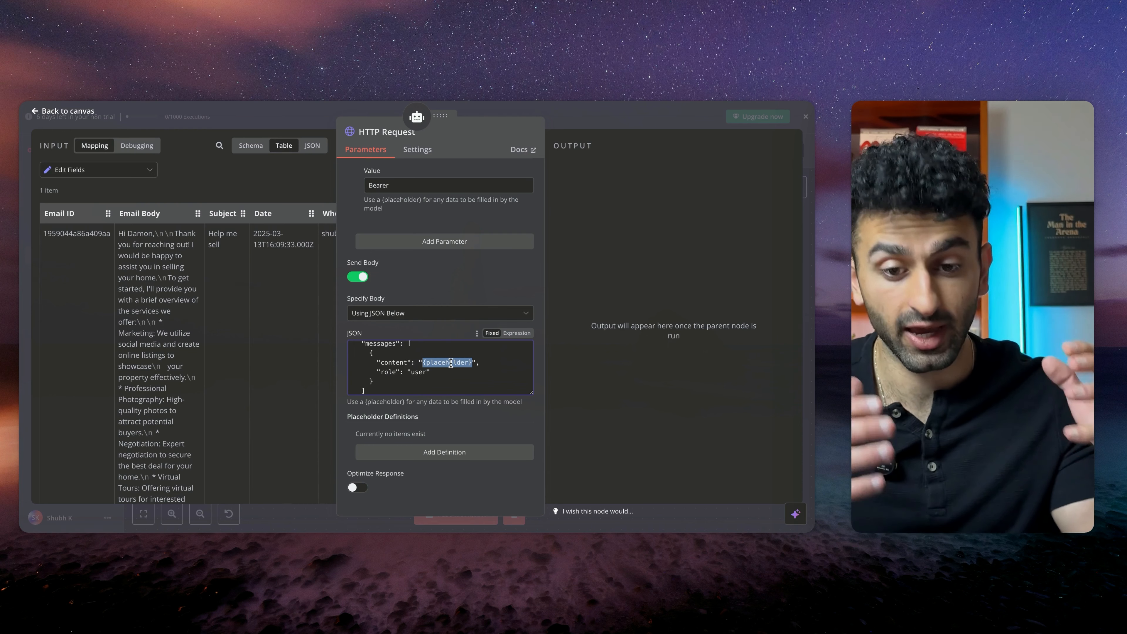
click(398, 363)
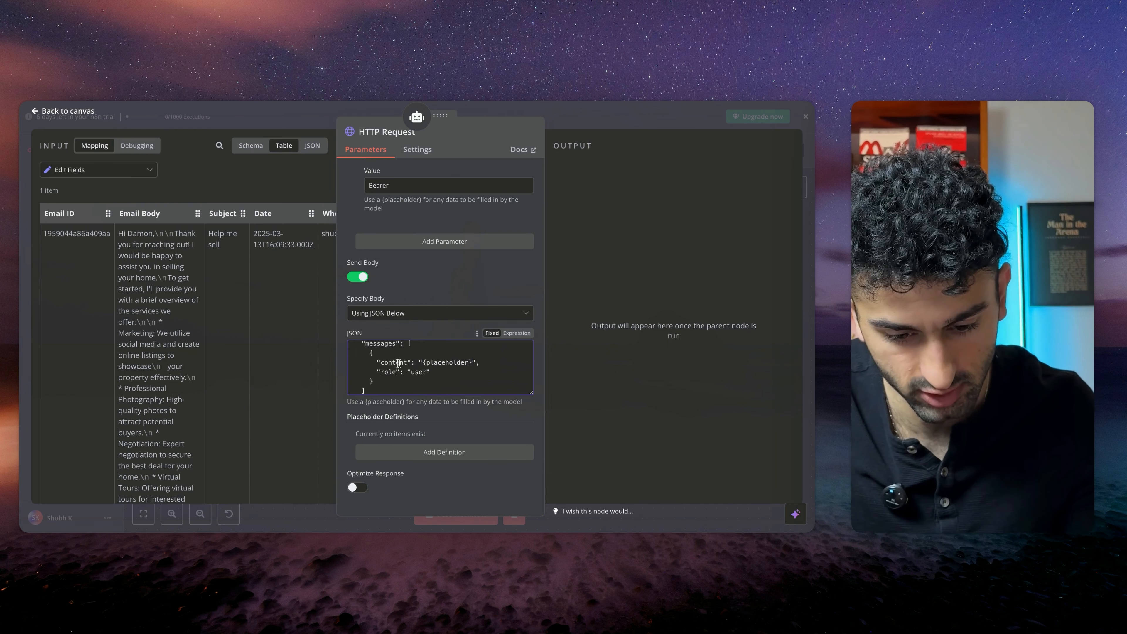
Rename the HTTP Request tool node to Perplexity Research and move it left on the canvas
scroll(433, 371, down, 1)
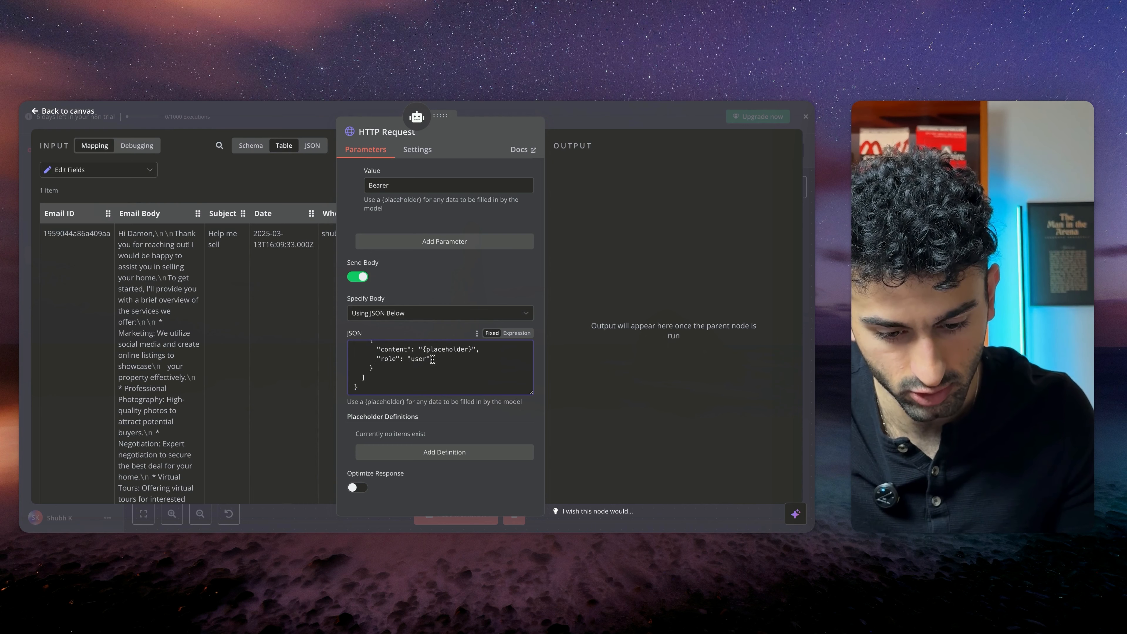
scroll(443, 395, up, 4)
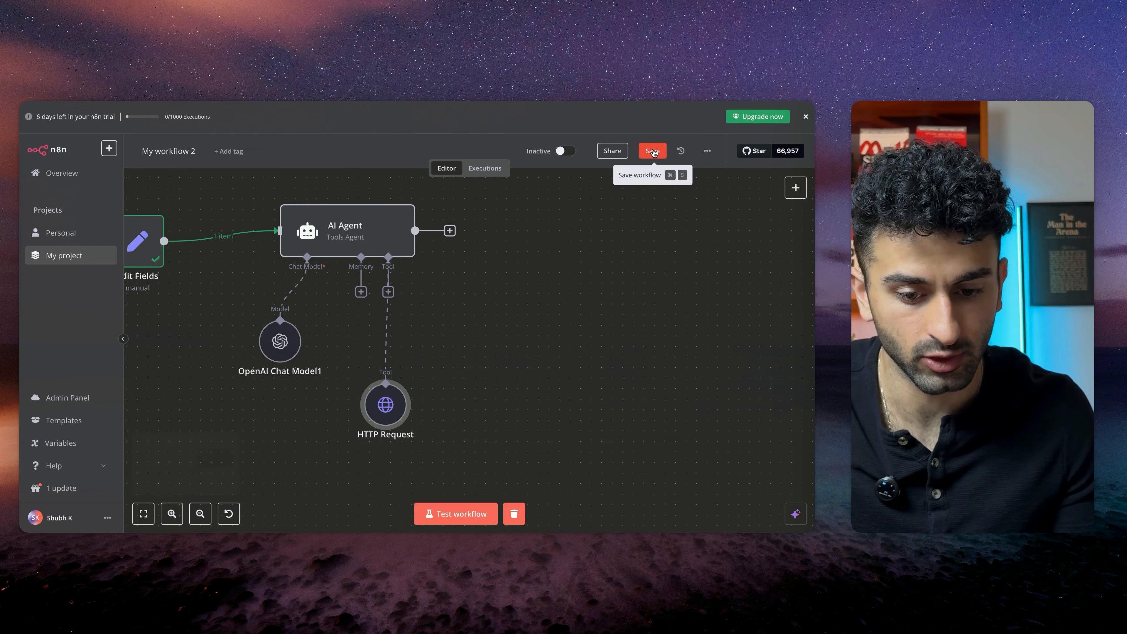
scroll(508, 347, down, 1)
drag(381, 386, 380, 396)
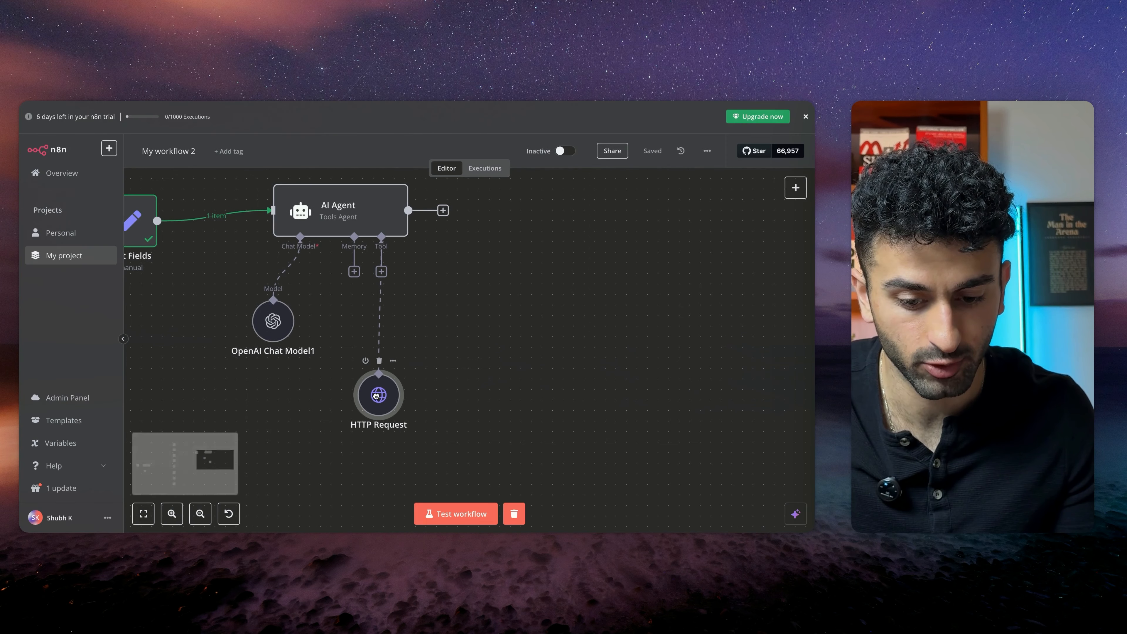
click(394, 361)
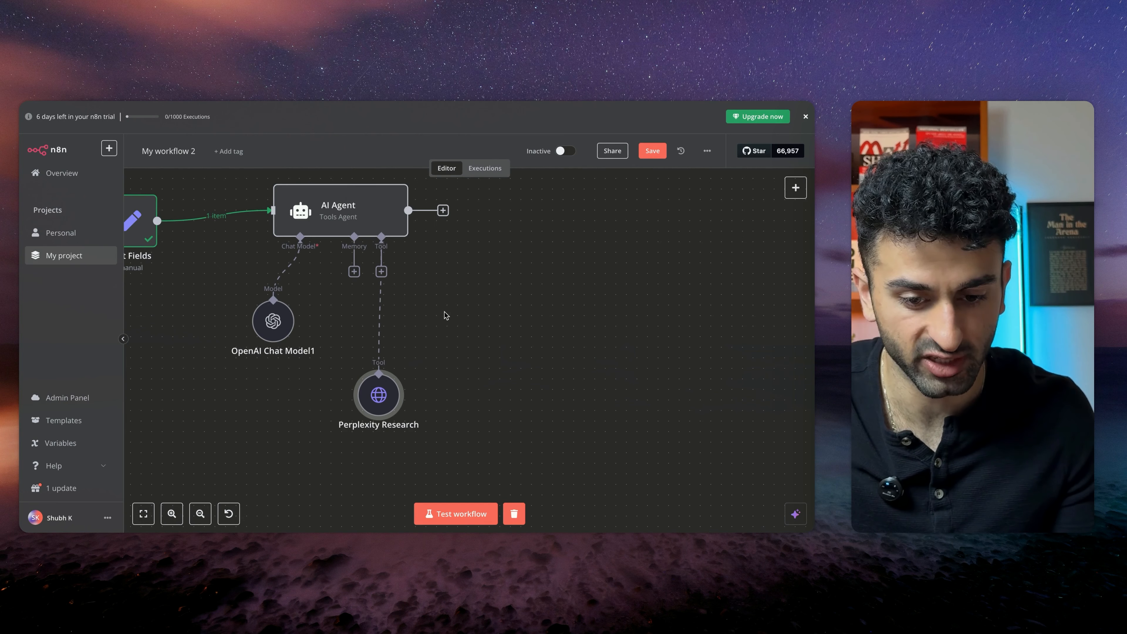
drag(376, 404, 334, 405)
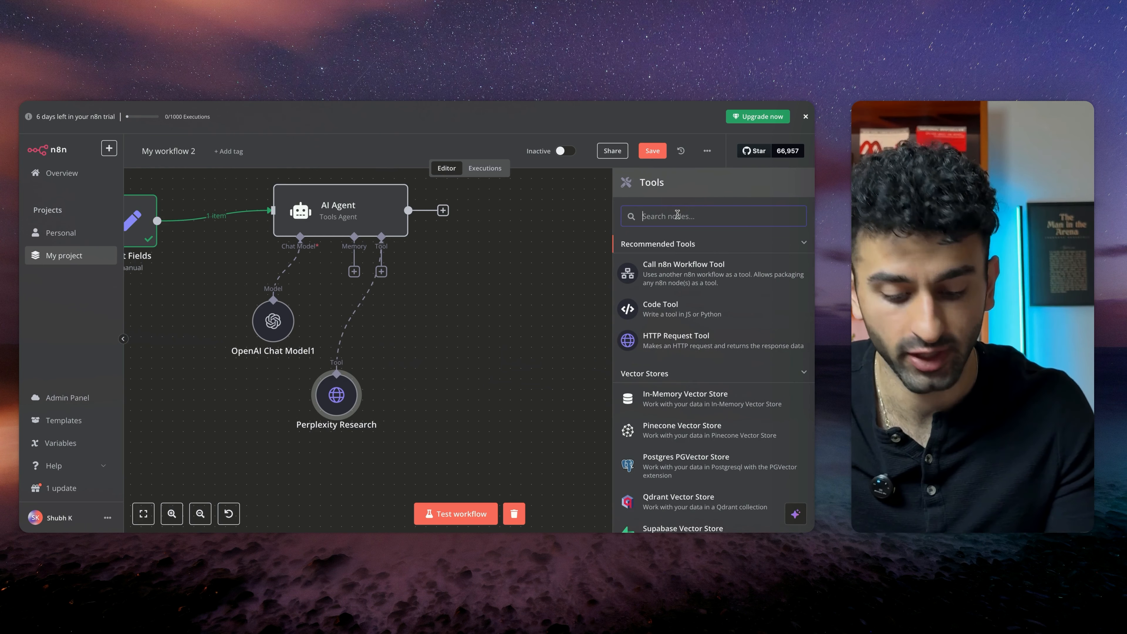
Add a Google Calendar tool to the AI Agent and set its operation to Get Many
text(c)
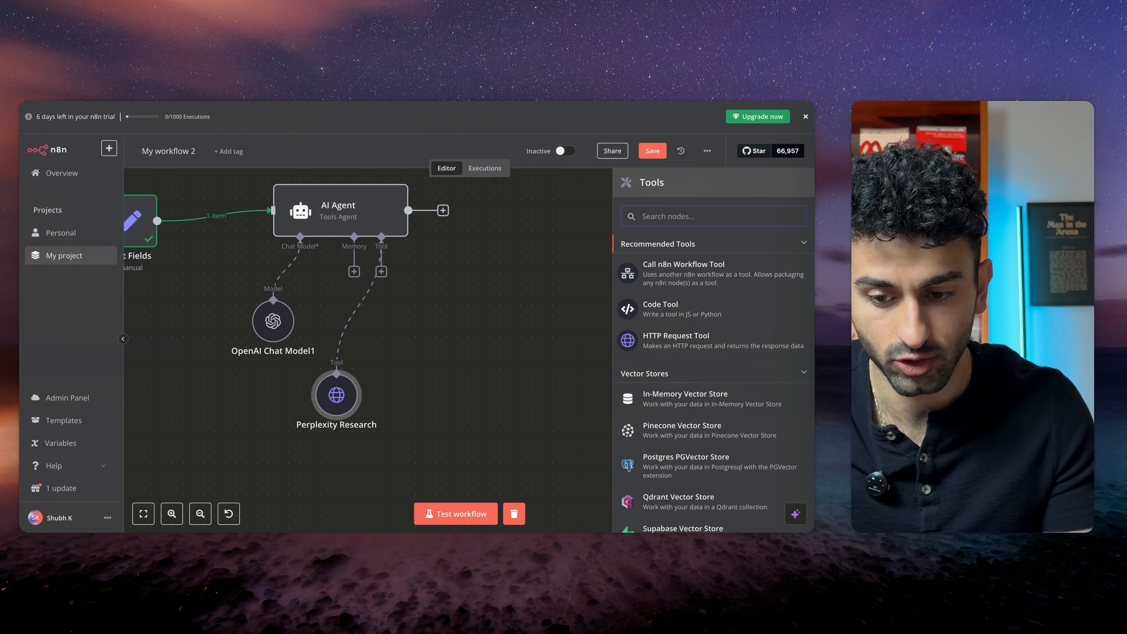
text(google)
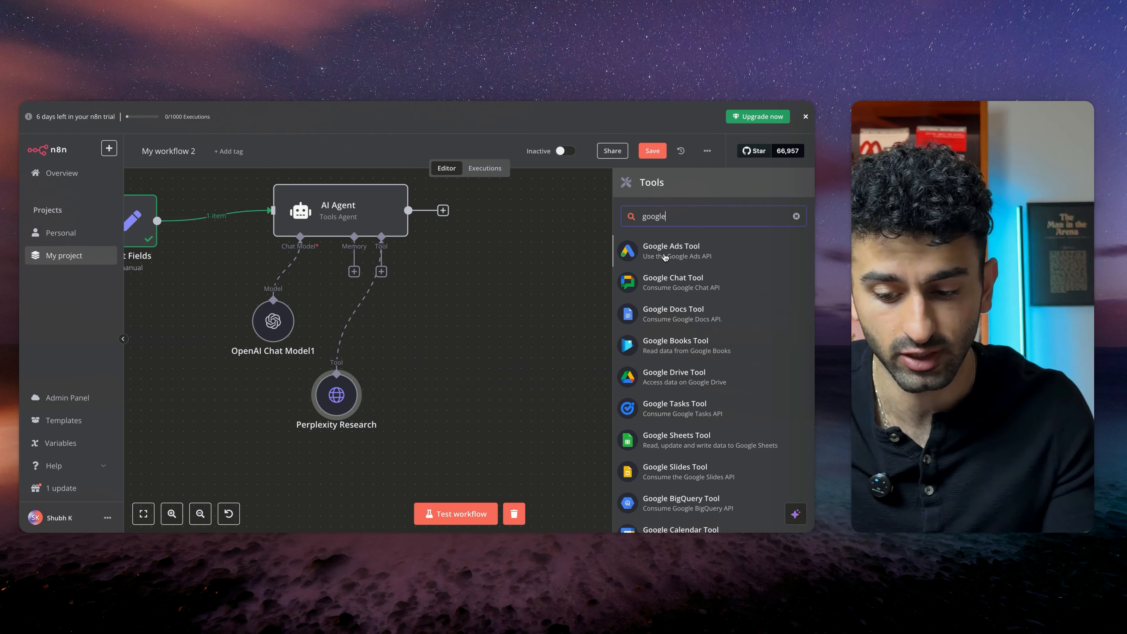
click(680, 529)
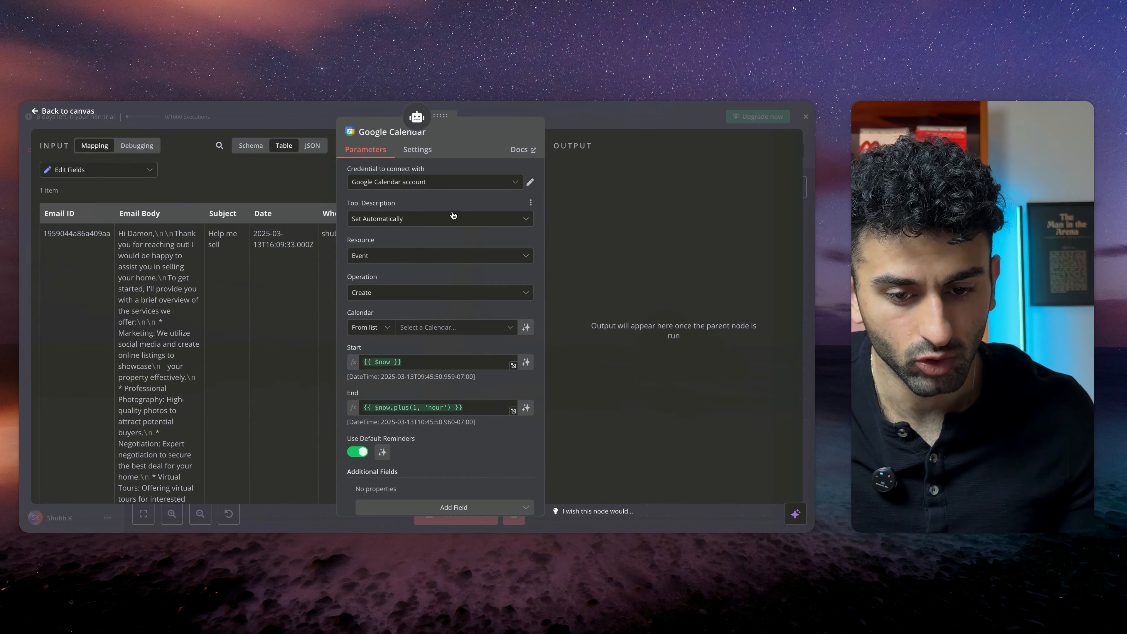
click(422, 296)
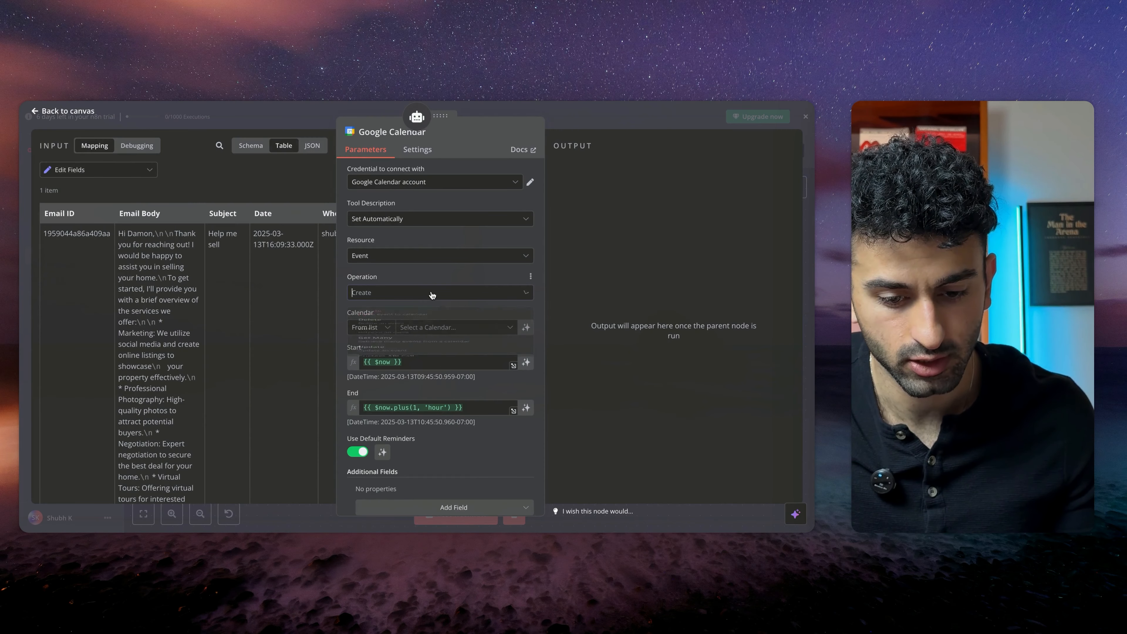
scroll(437, 382, down, 1)
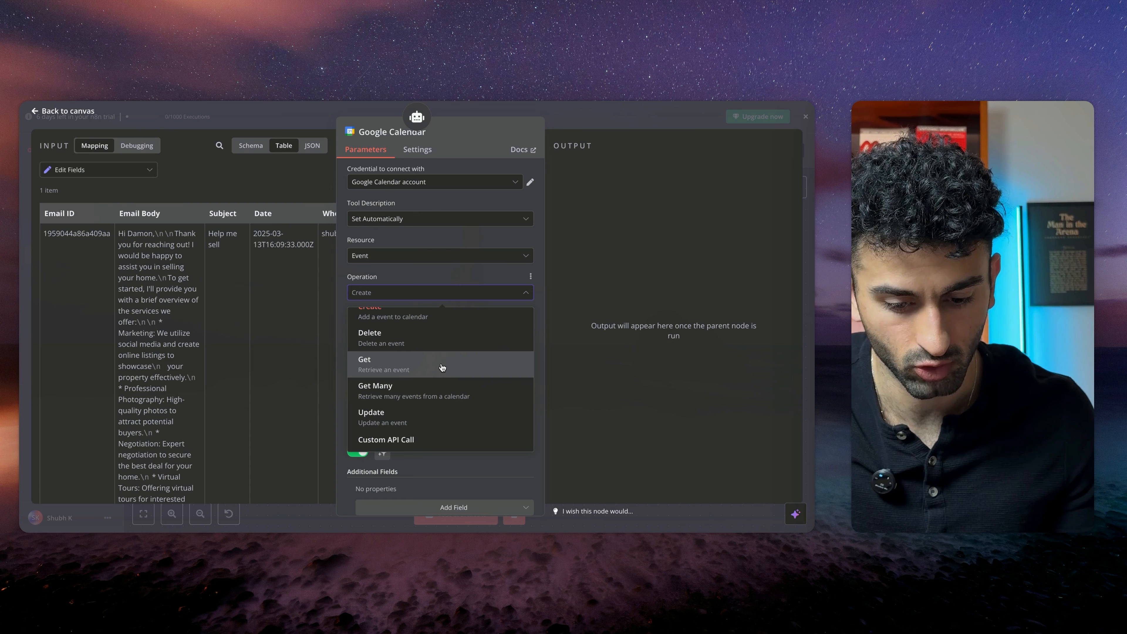
click(437, 389)
Select the account's calendar for the Get Many calendar tool and save the workflow
scroll(437, 268, down, 2)
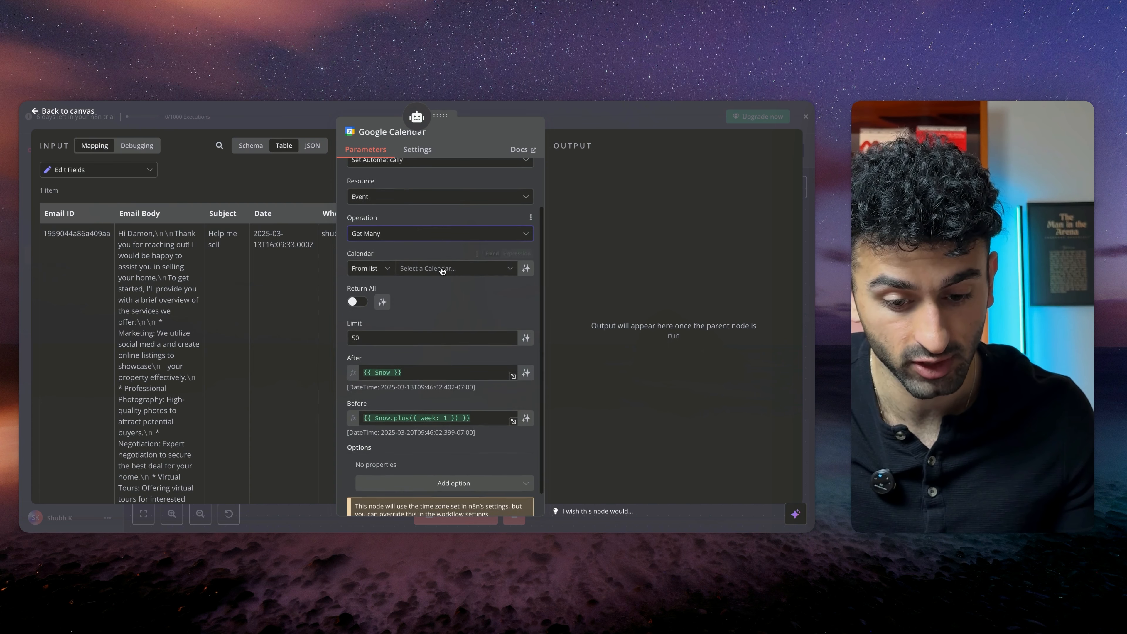
scroll(436, 323, down, 1)
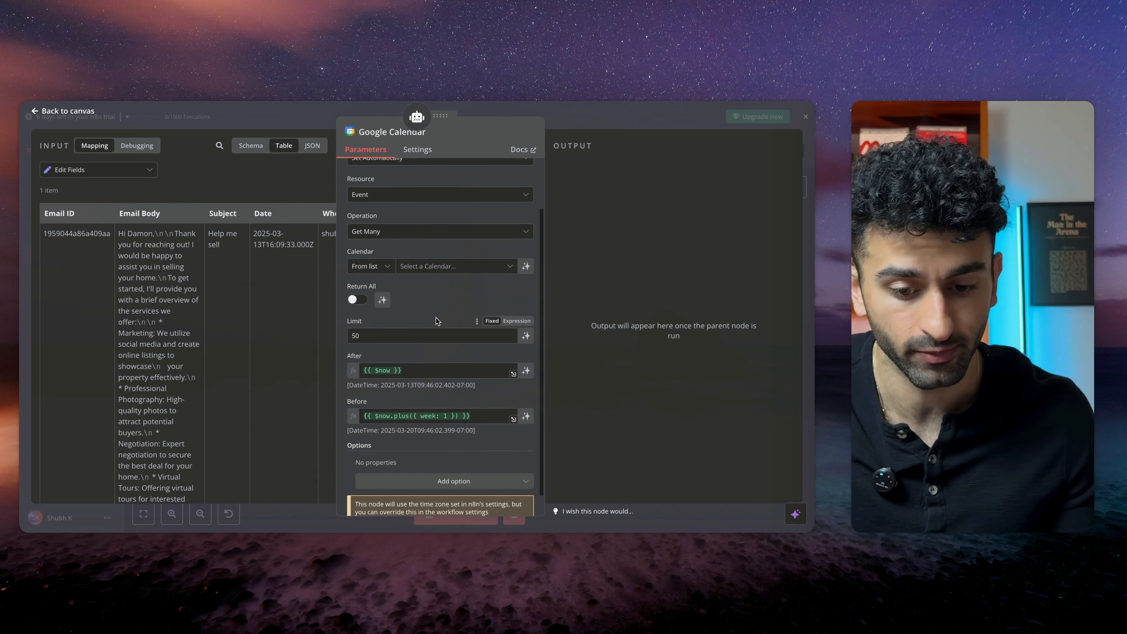
scroll(437, 320, down, 1)
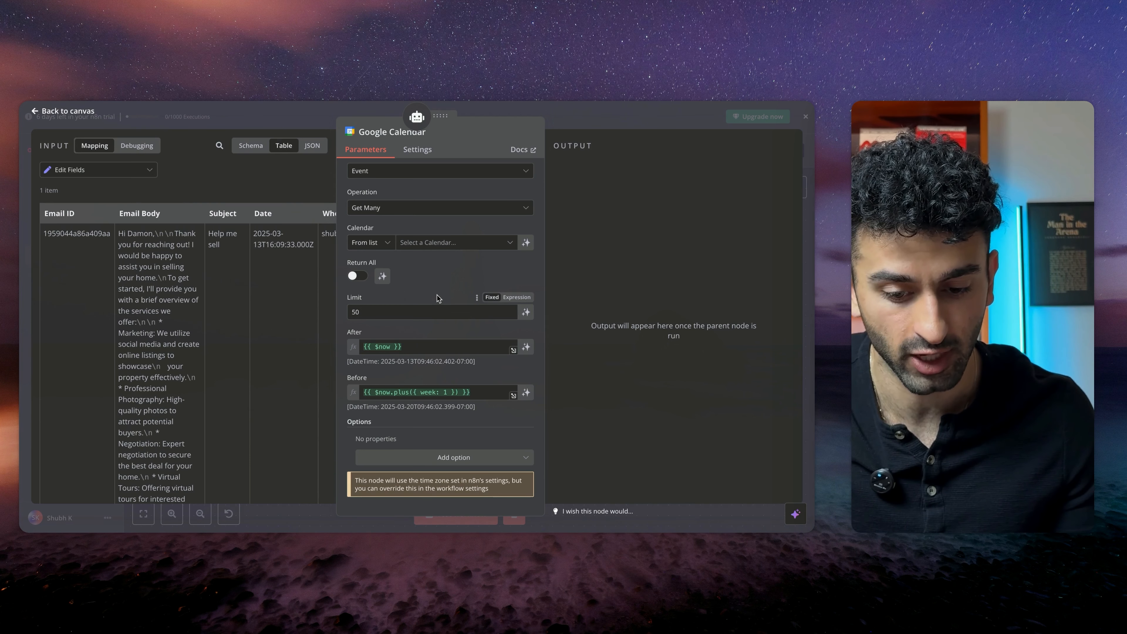
scroll(437, 297, up, 2)
click(453, 279)
click(438, 357)
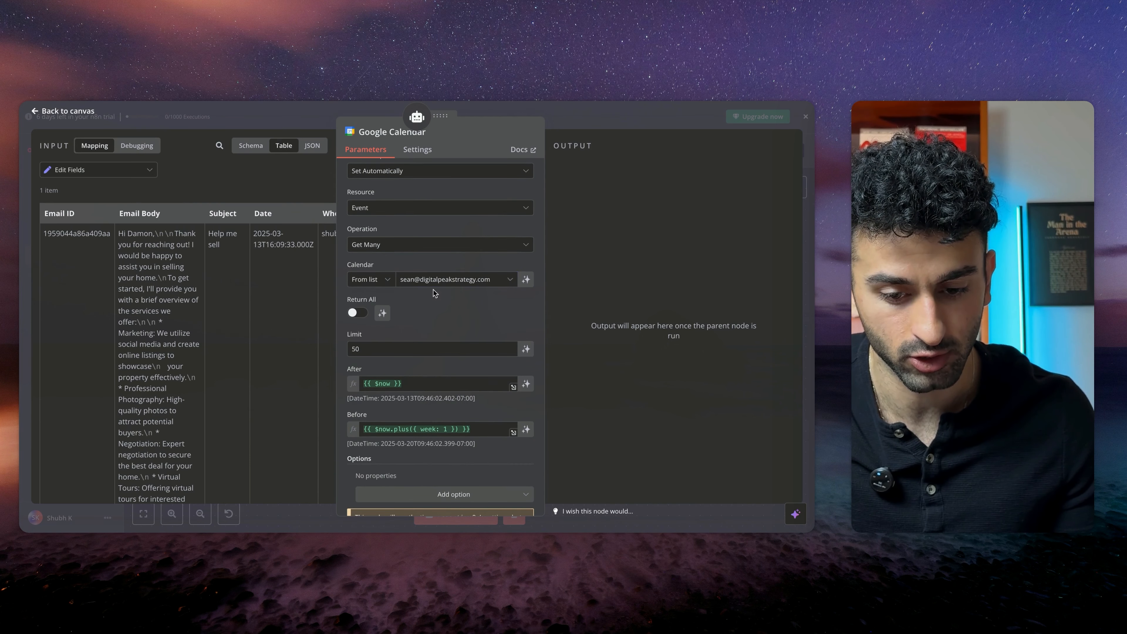
scroll(437, 318, down, 2)
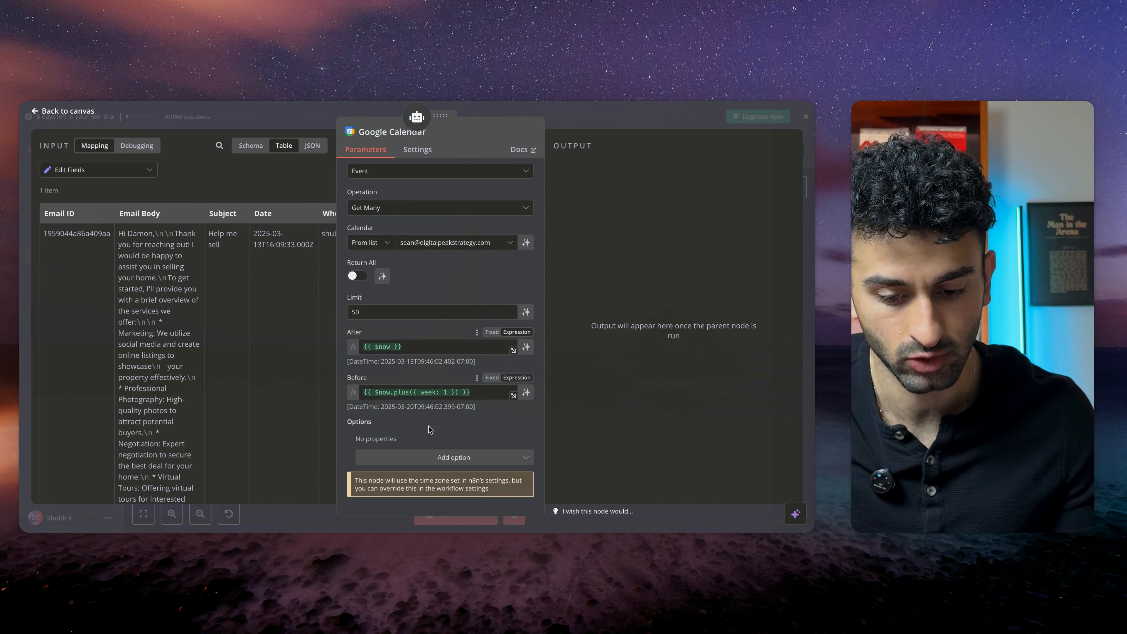
scroll(374, 391, up, 4)
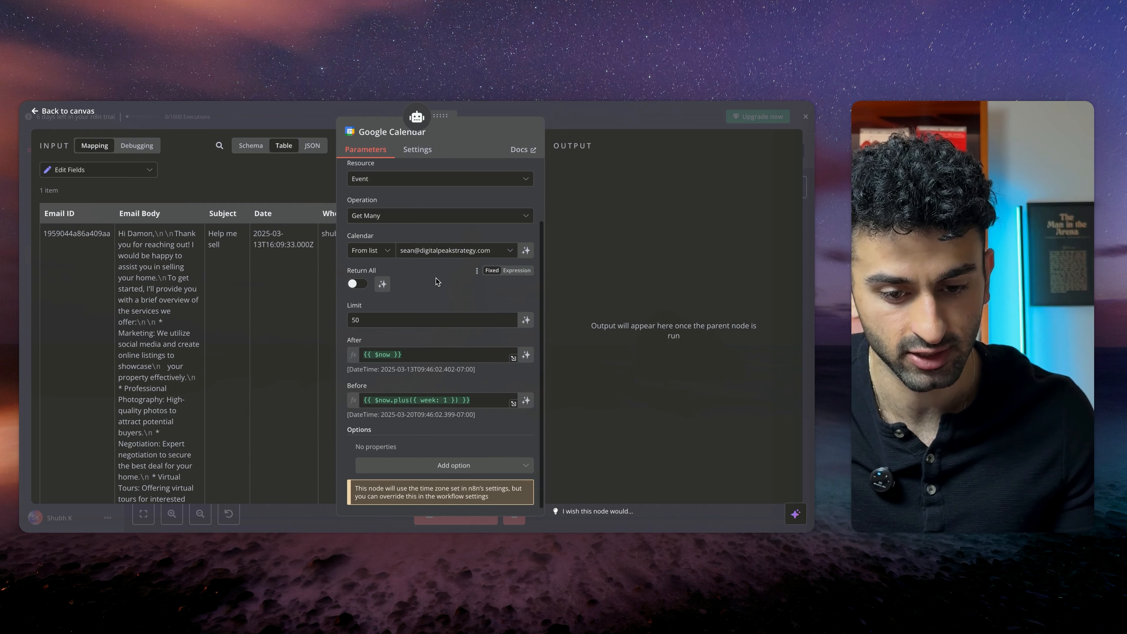
click(333, 119)
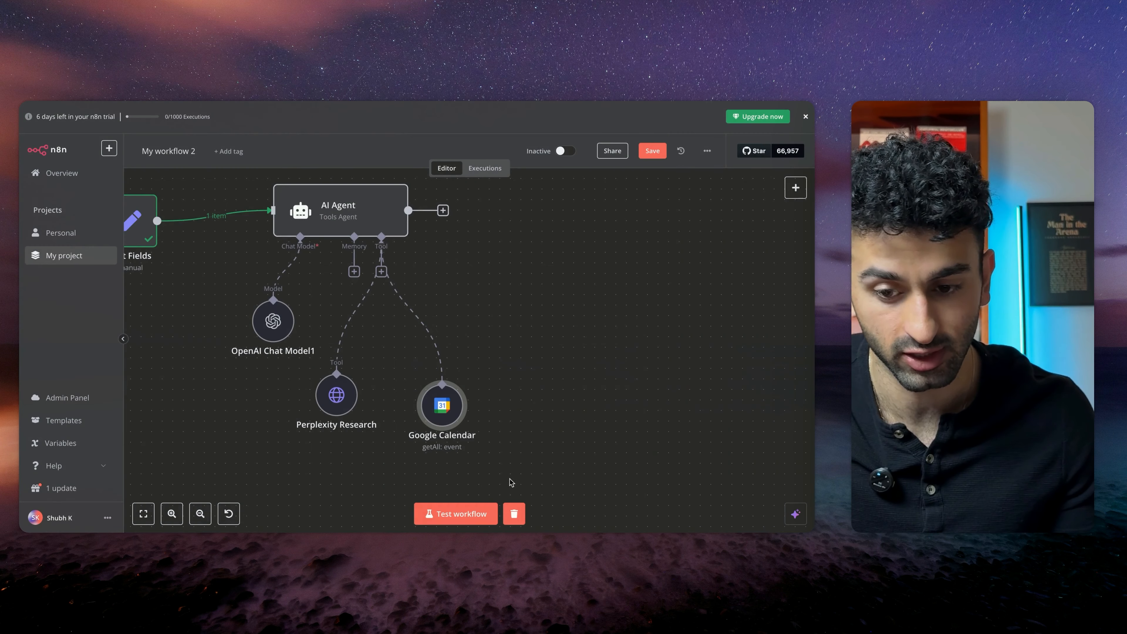
click(652, 151)
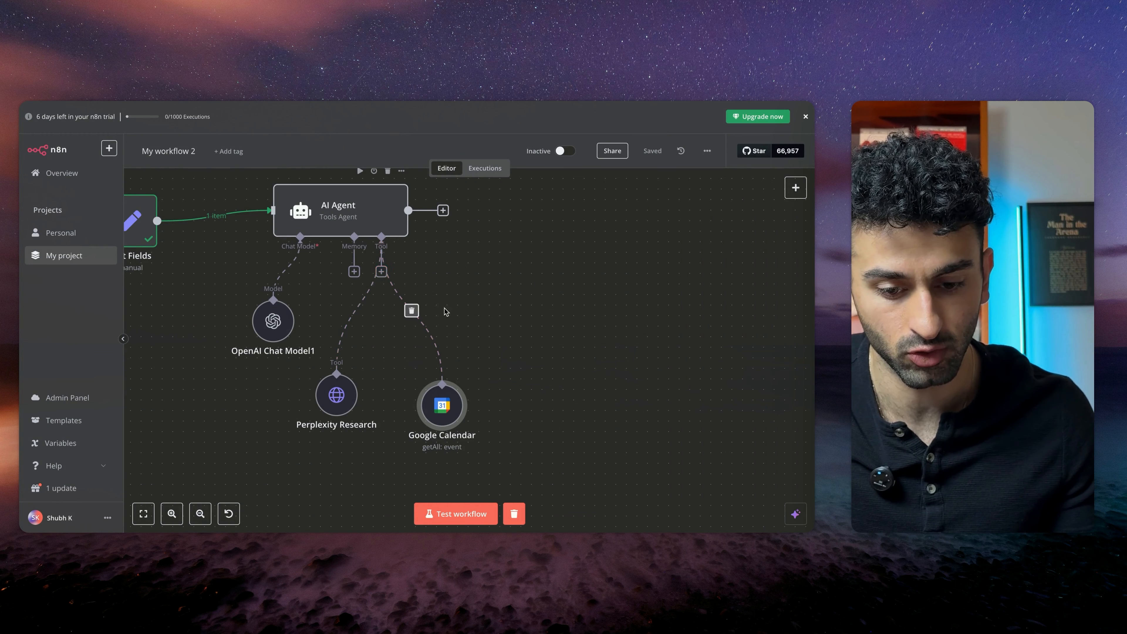
Add a second Google Calendar tool to the AI Agent for creating events
drag(507, 391, 508, 393)
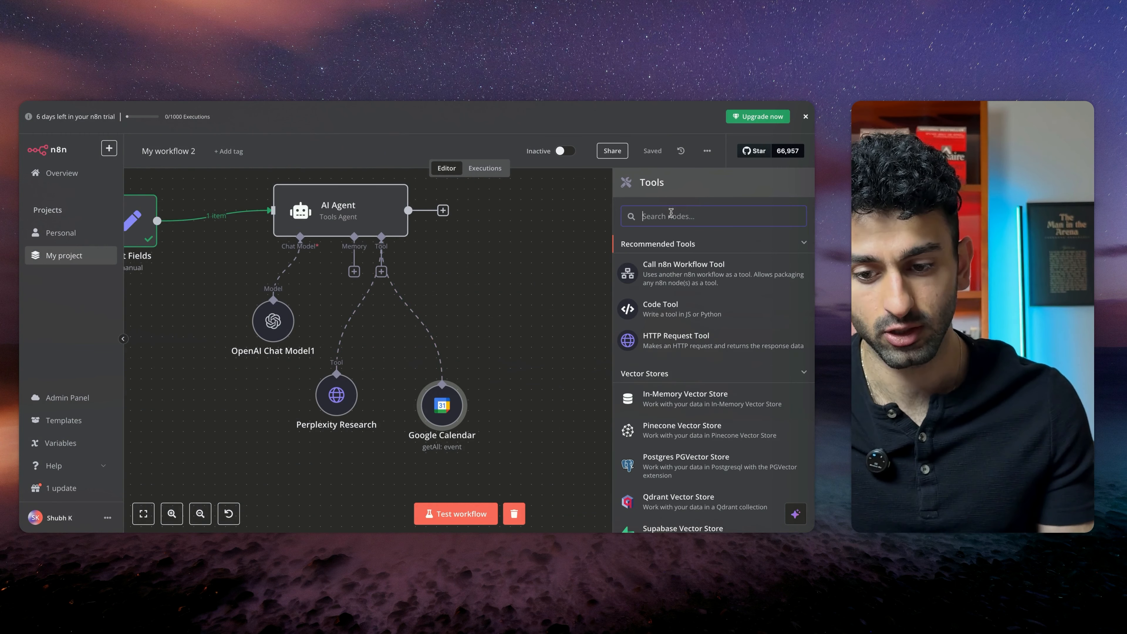
text(goo)
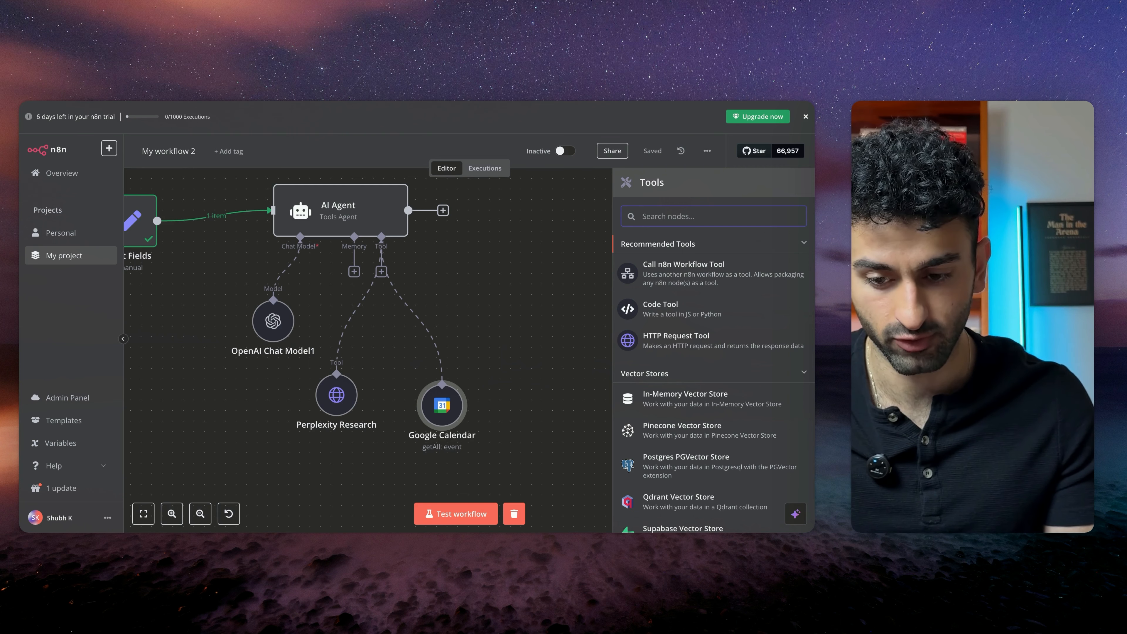
text(gle)
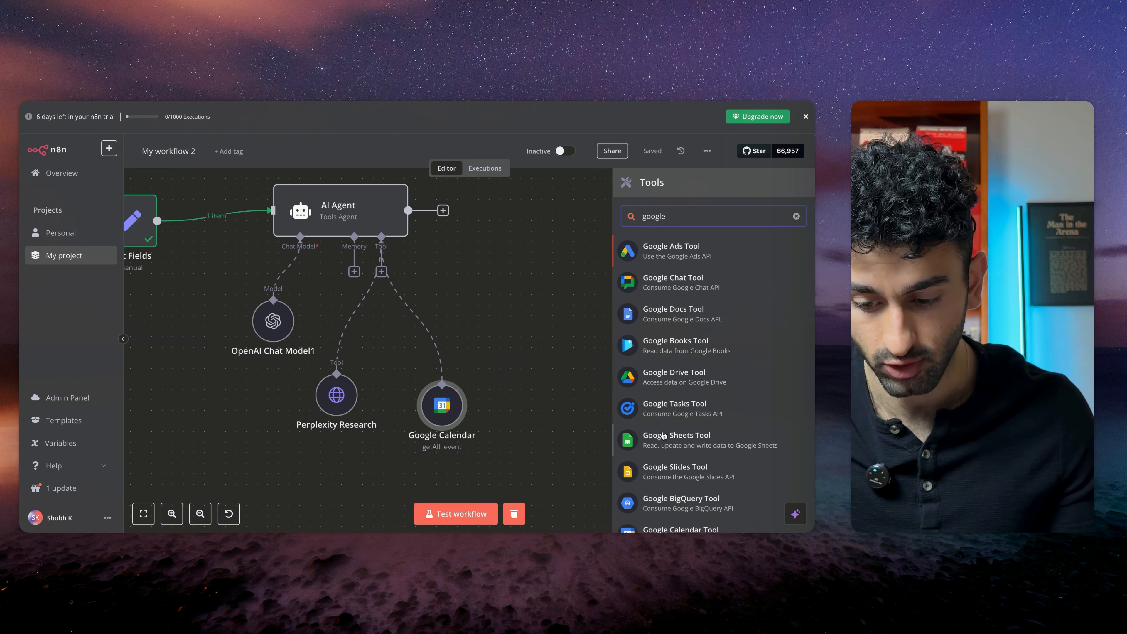
text( c)
key(Return)
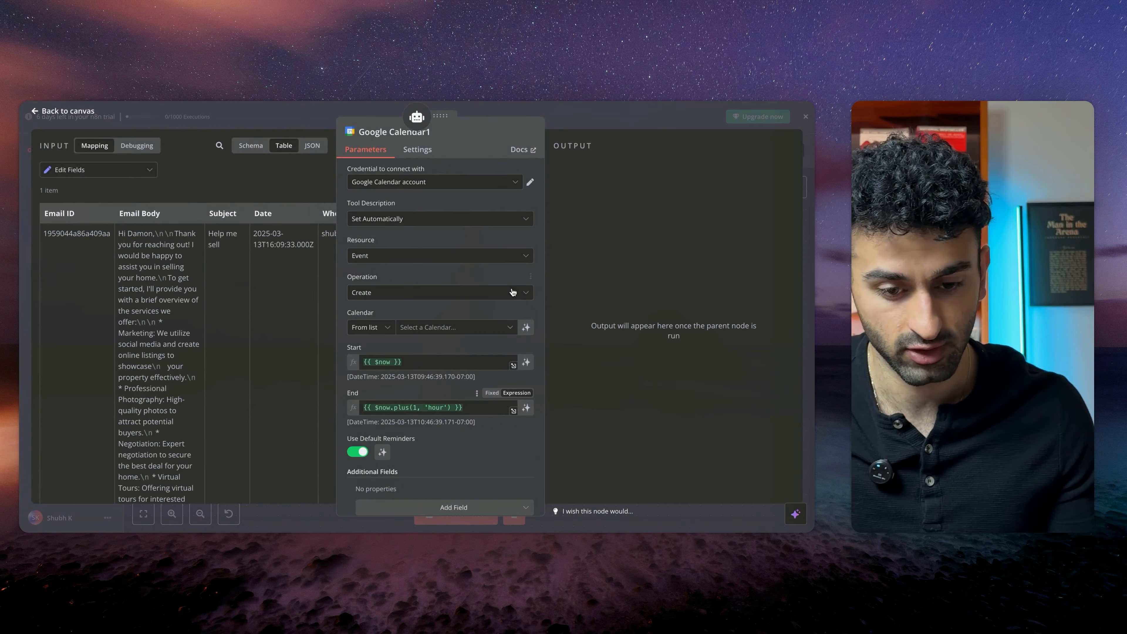
Select the account's calendar for the event-creating Google Calendar tool
scroll(419, 329, down, 1)
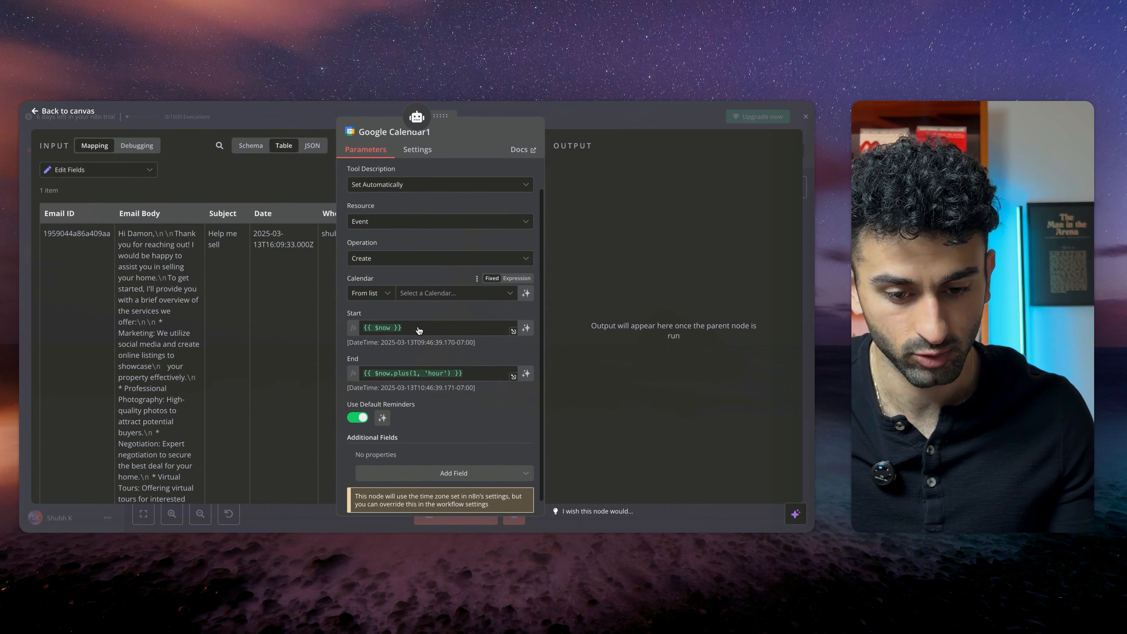
scroll(425, 267, down, 1)
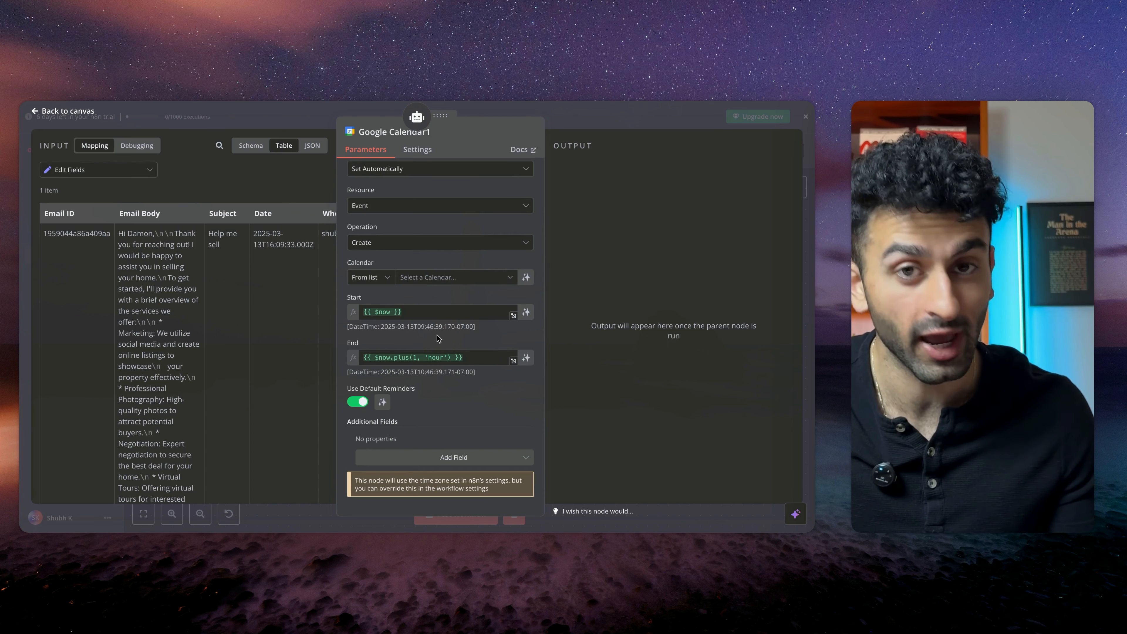
scroll(437, 338, up, 3)
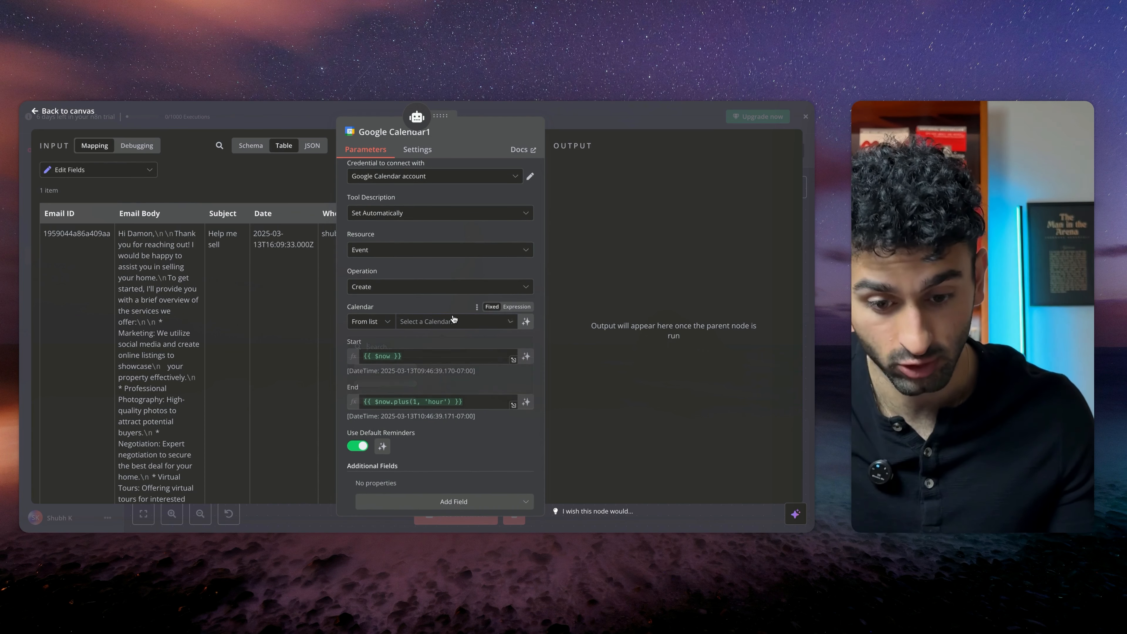
click(444, 321)
click(441, 400)
Add an Attendees field mapped to the input's Who Sent the Email column, then save the workflow
scroll(426, 378, down, 3)
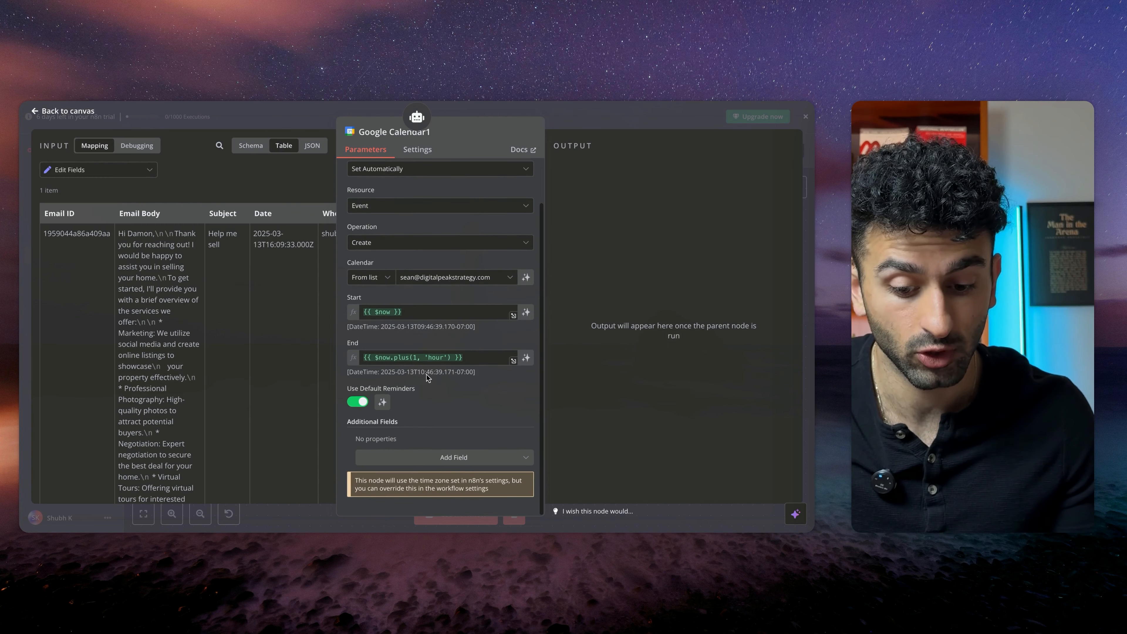
click(447, 458)
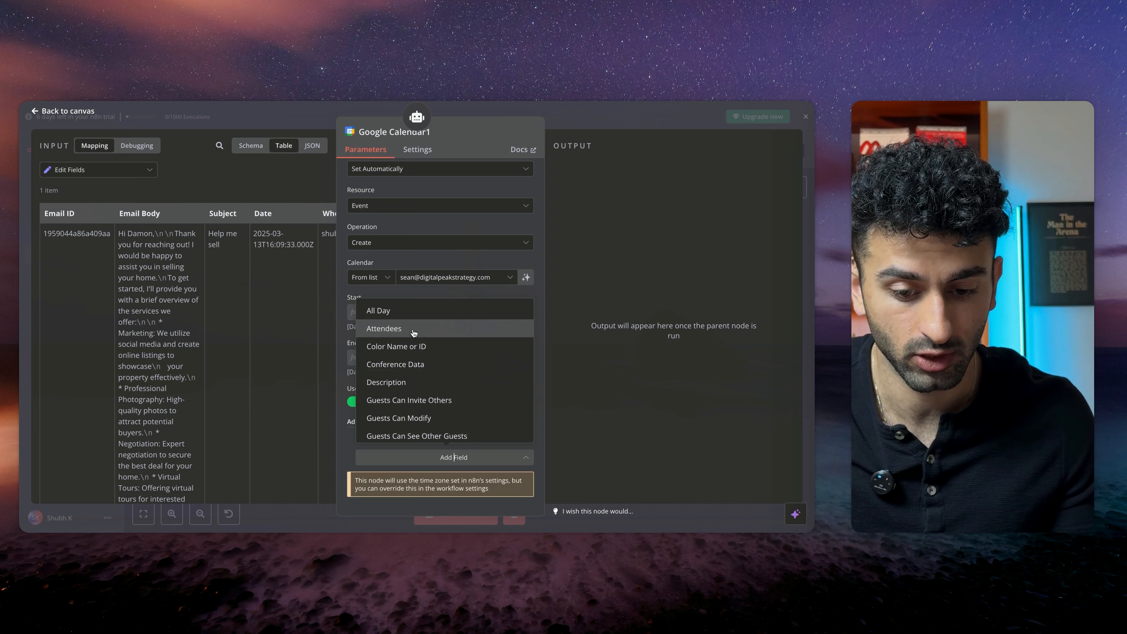
click(414, 333)
click(452, 452)
scroll(453, 453, down, 2)
click(437, 415)
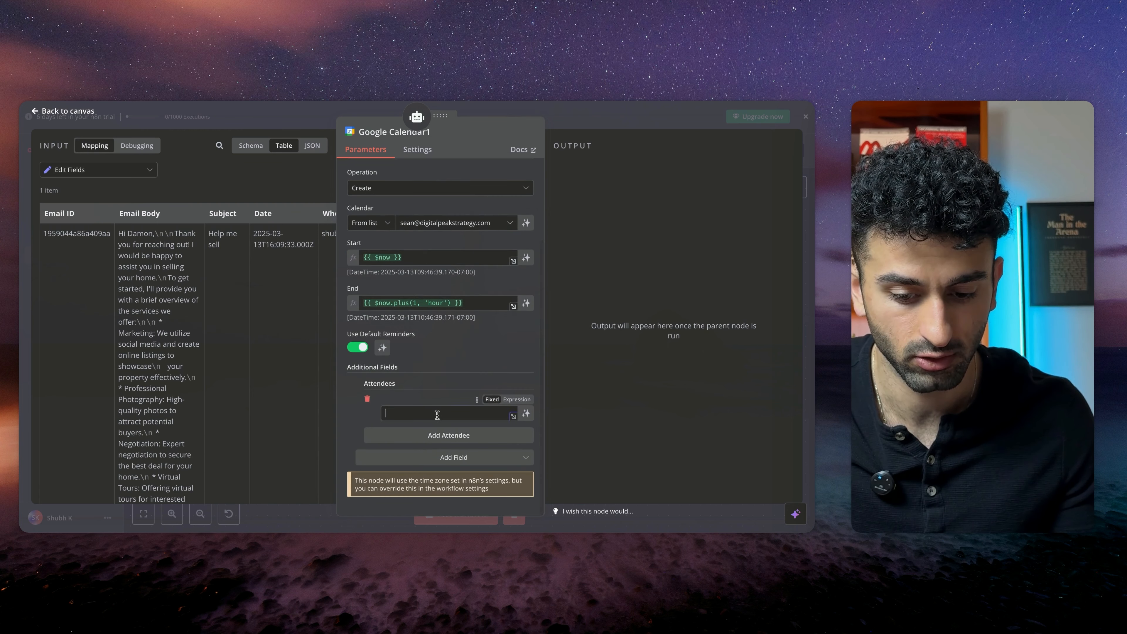
scroll(234, 287, right, 4)
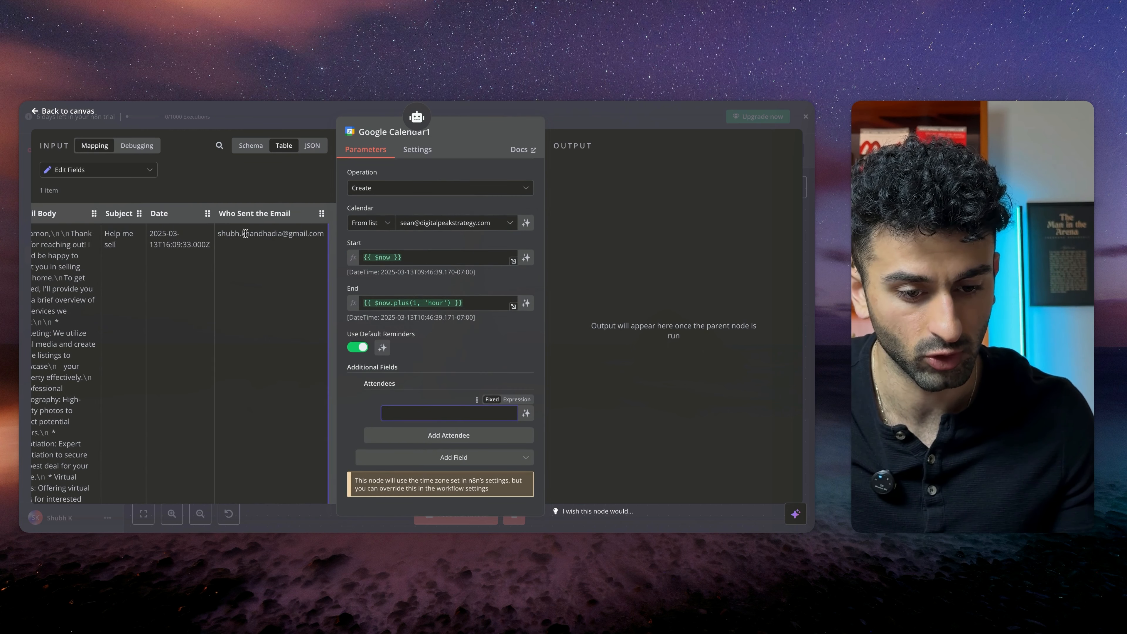
drag(276, 215, 413, 414)
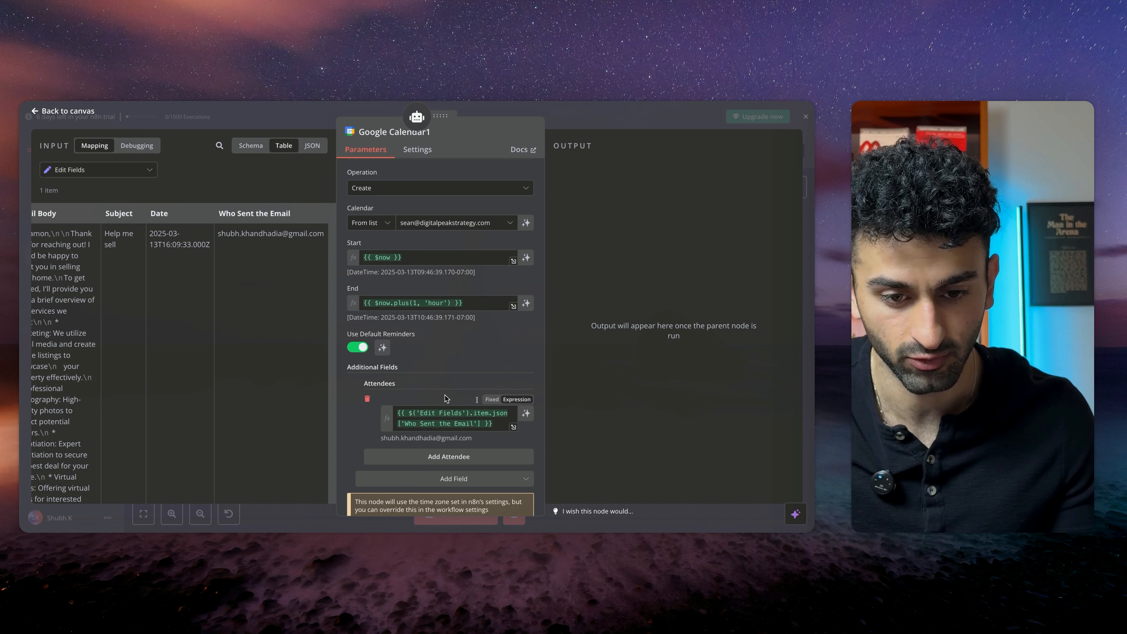
scroll(445, 398, up, 3)
click(309, 116)
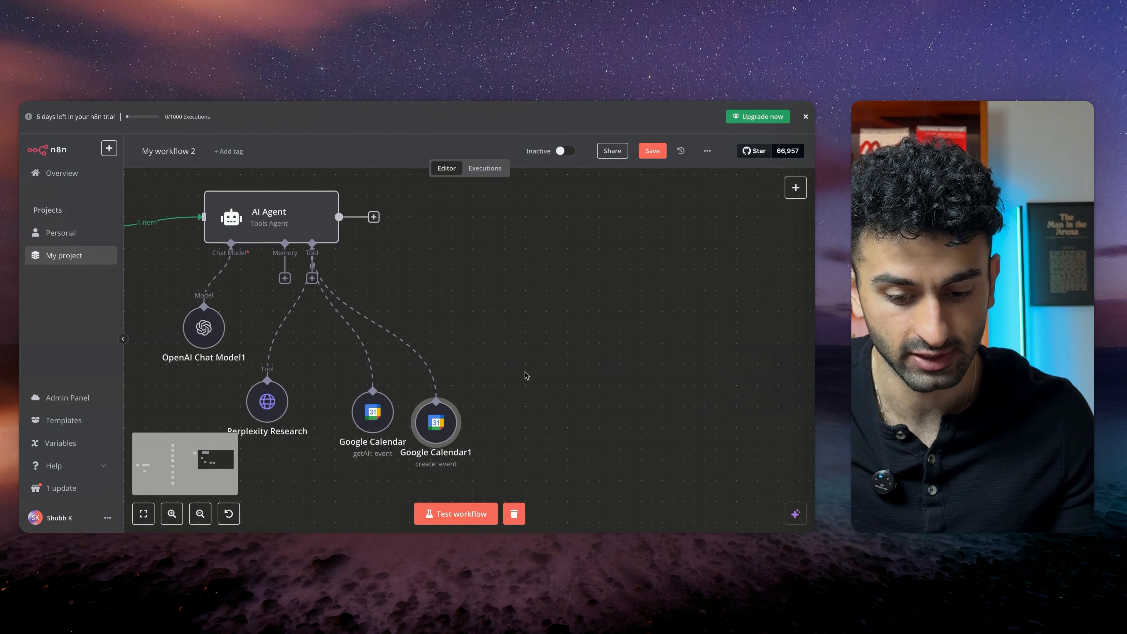
scroll(526, 375, right, 2)
click(650, 151)
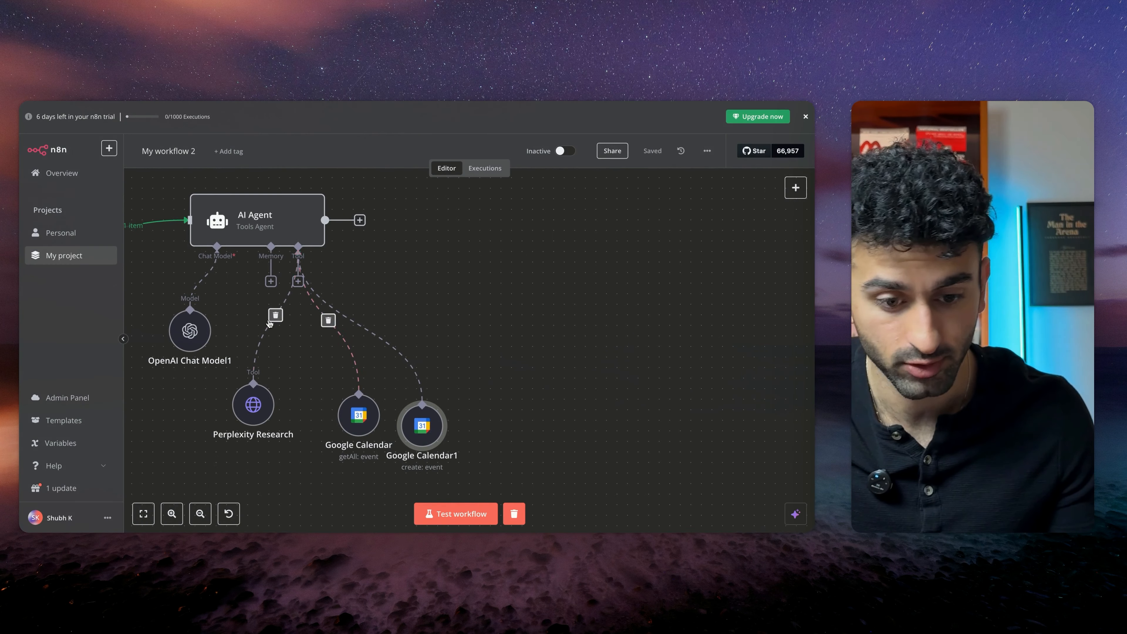
Add a Gmail tool to the AI Agent that gets many messages
drag(298, 246, 513, 385)
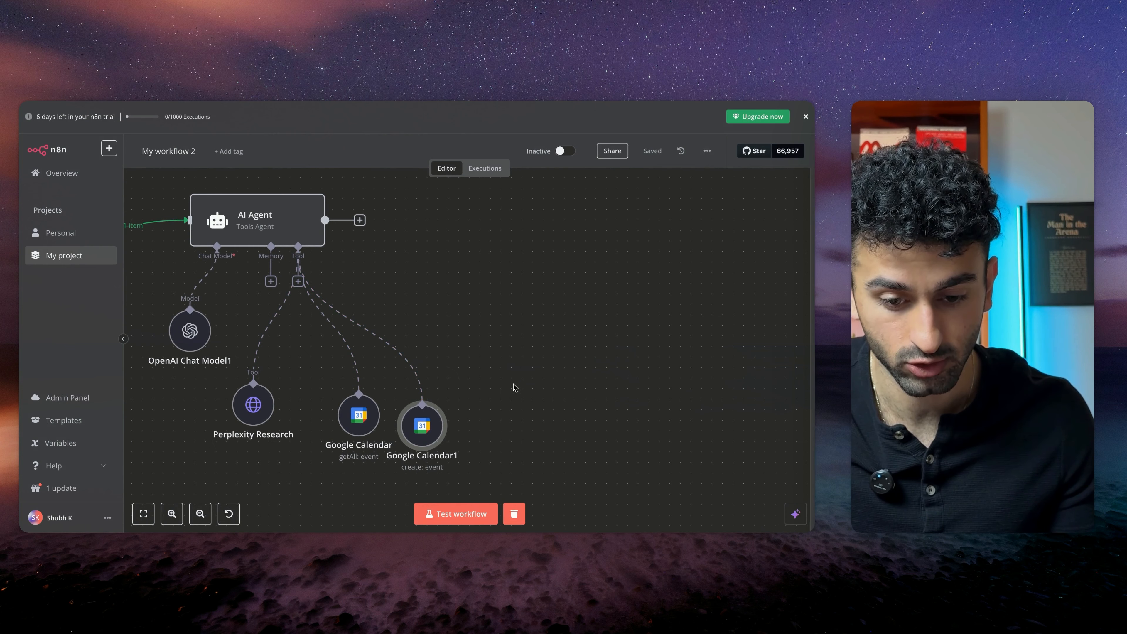
click(480, 303)
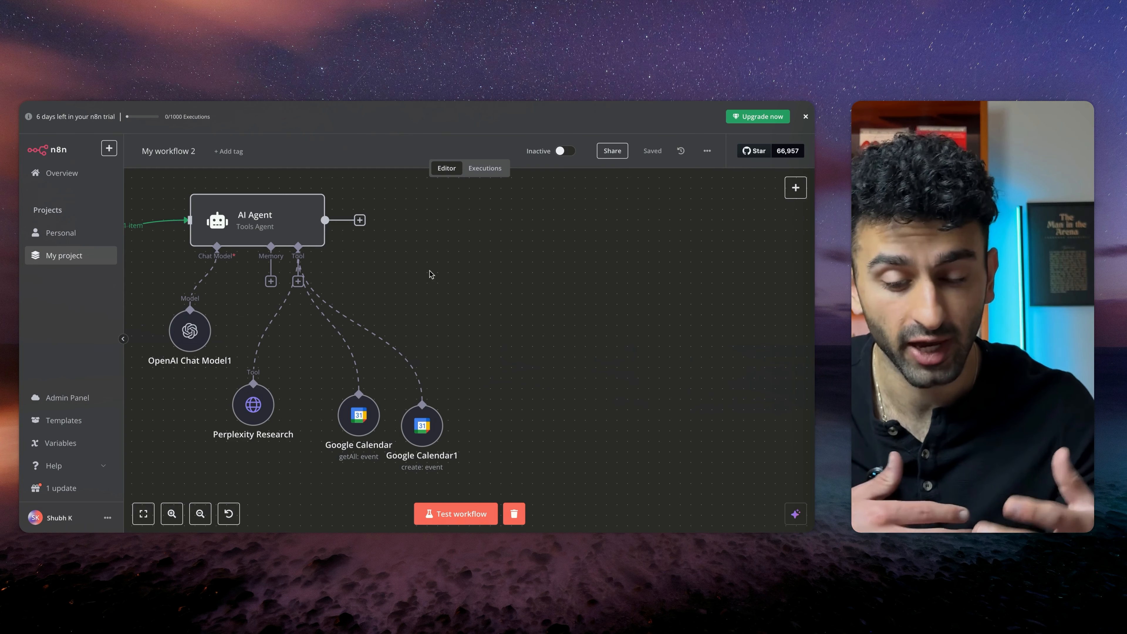
drag(298, 247, 500, 365)
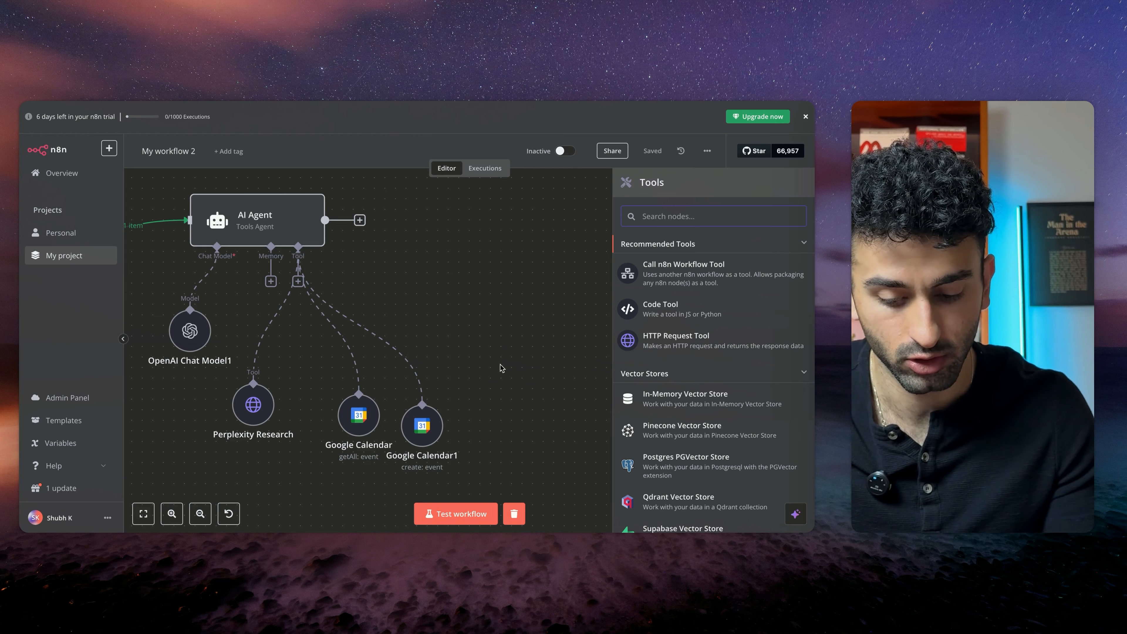
text(gmail)
click(670, 259)
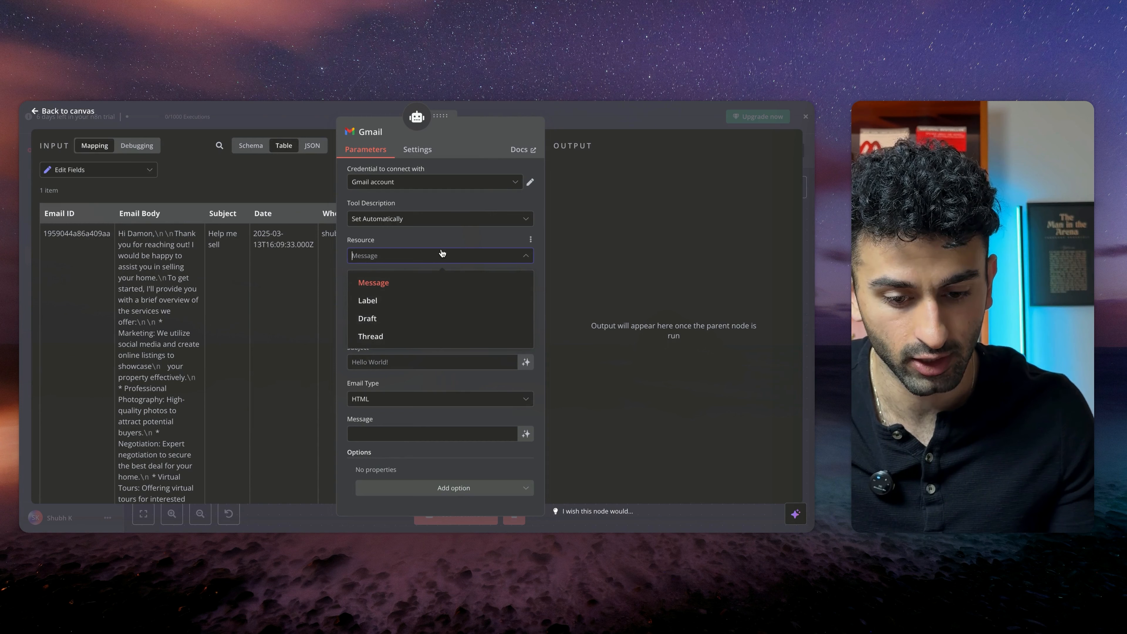
click(428, 292)
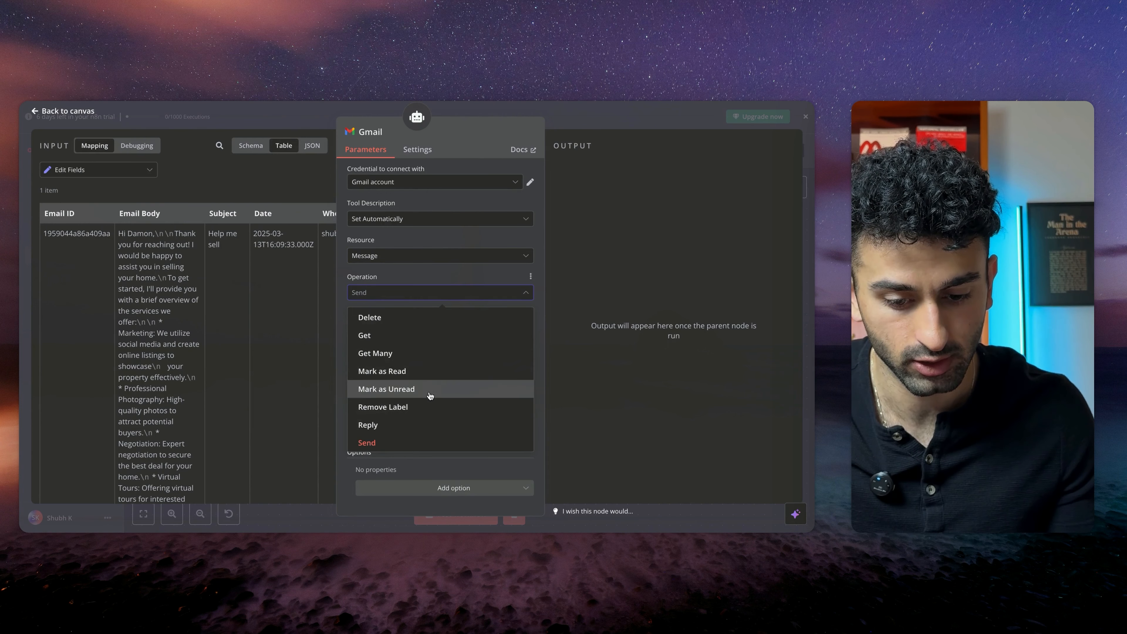
click(428, 354)
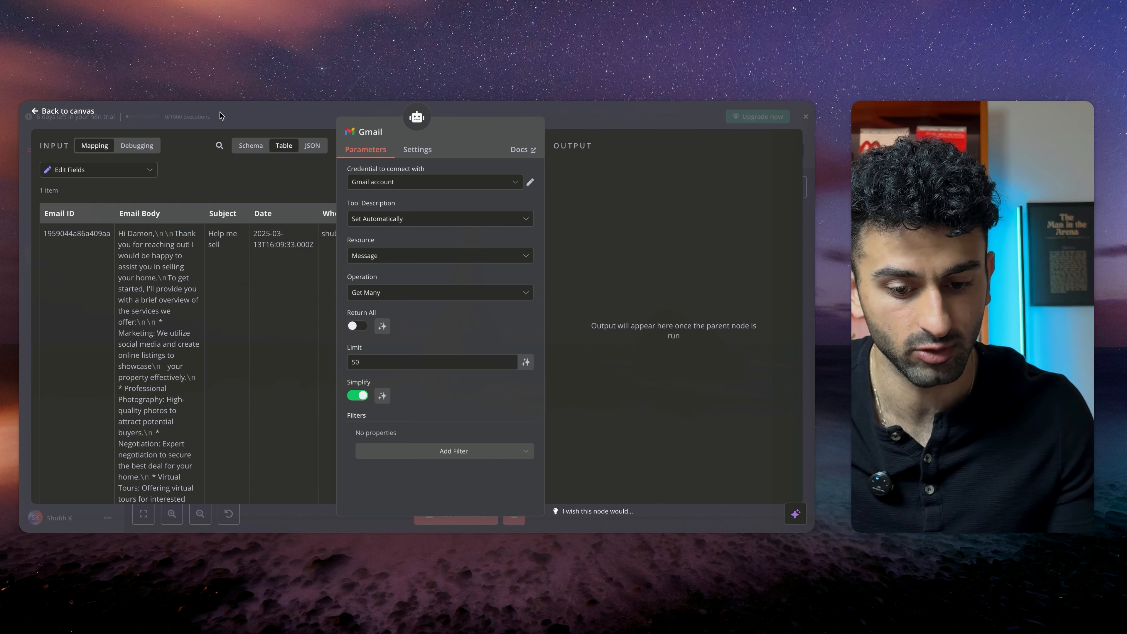
click(243, 113)
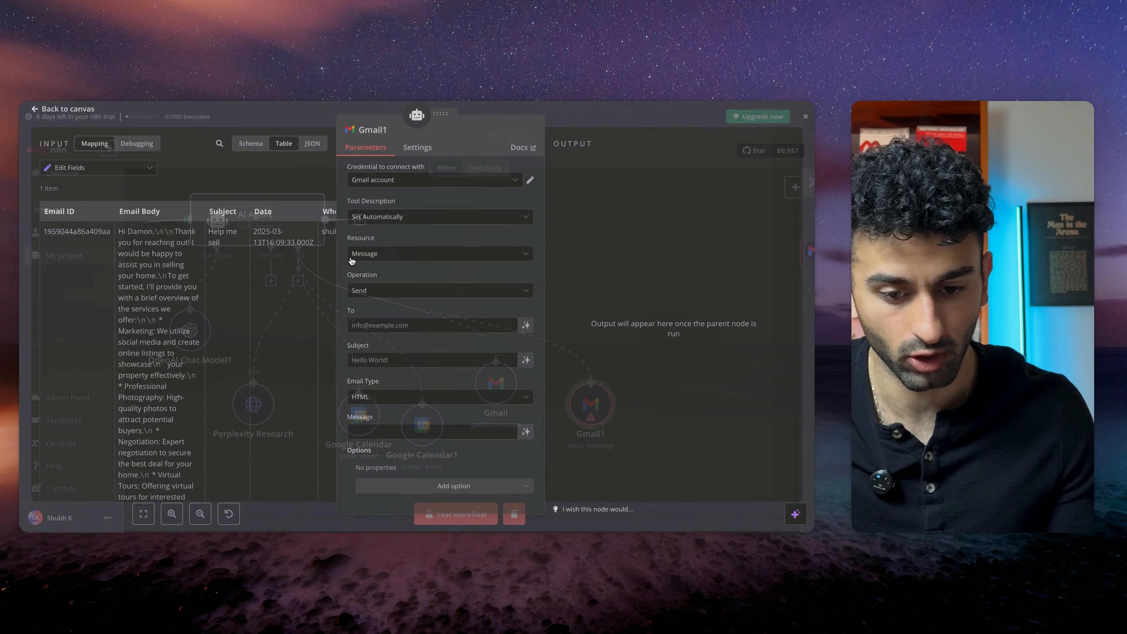
Set the second Gmail tool's operation to Reply and map its Message ID to the input's Email ID column
click(440, 296)
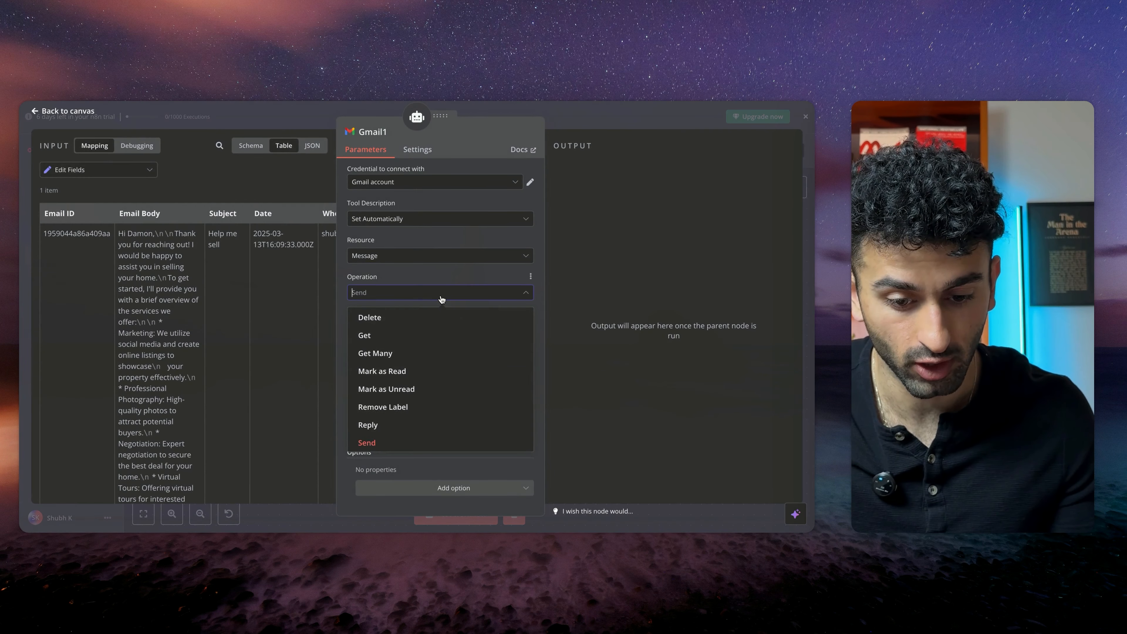
click(406, 429)
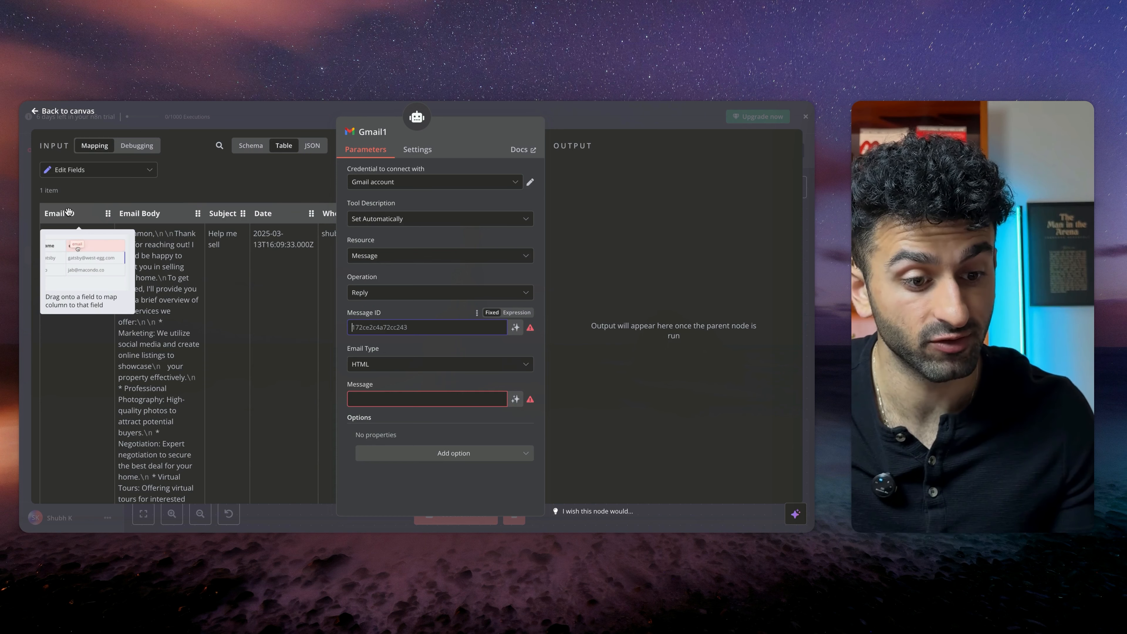
drag(69, 212, 373, 327)
Let the model define the reply's Message field automatically, then return to the canvas
click(431, 415)
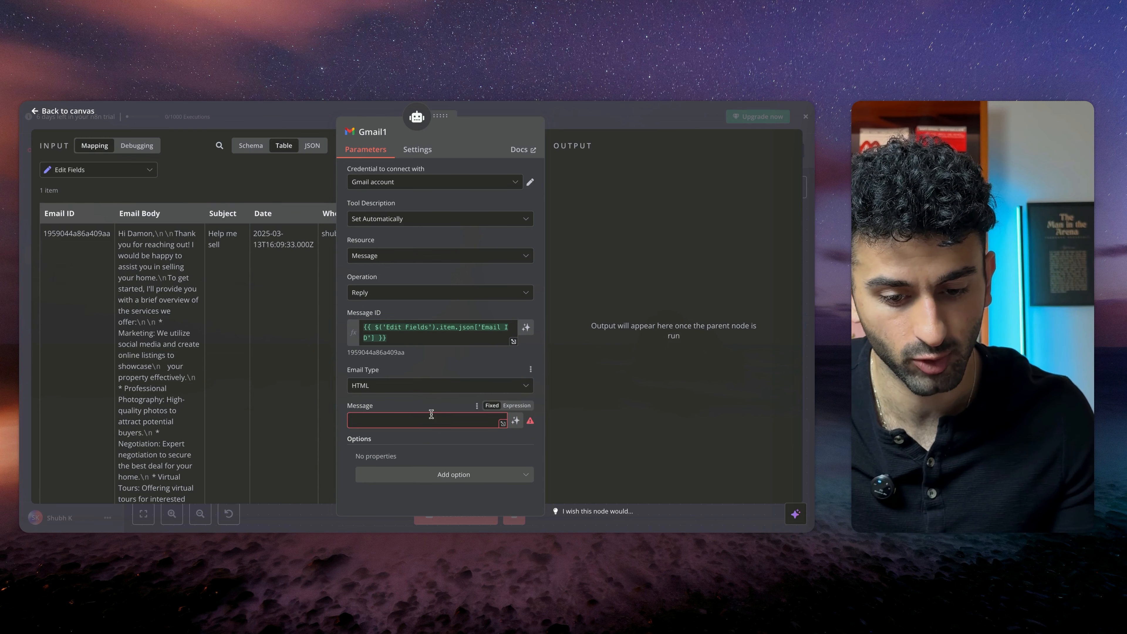
click(410, 418)
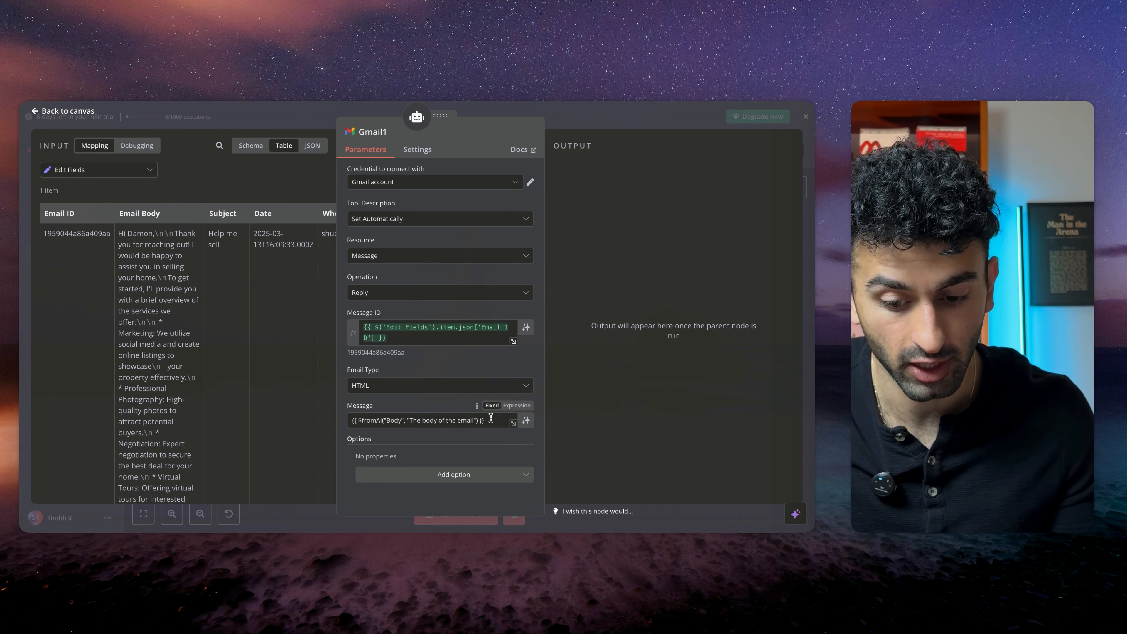
drag(491, 418, 320, 420)
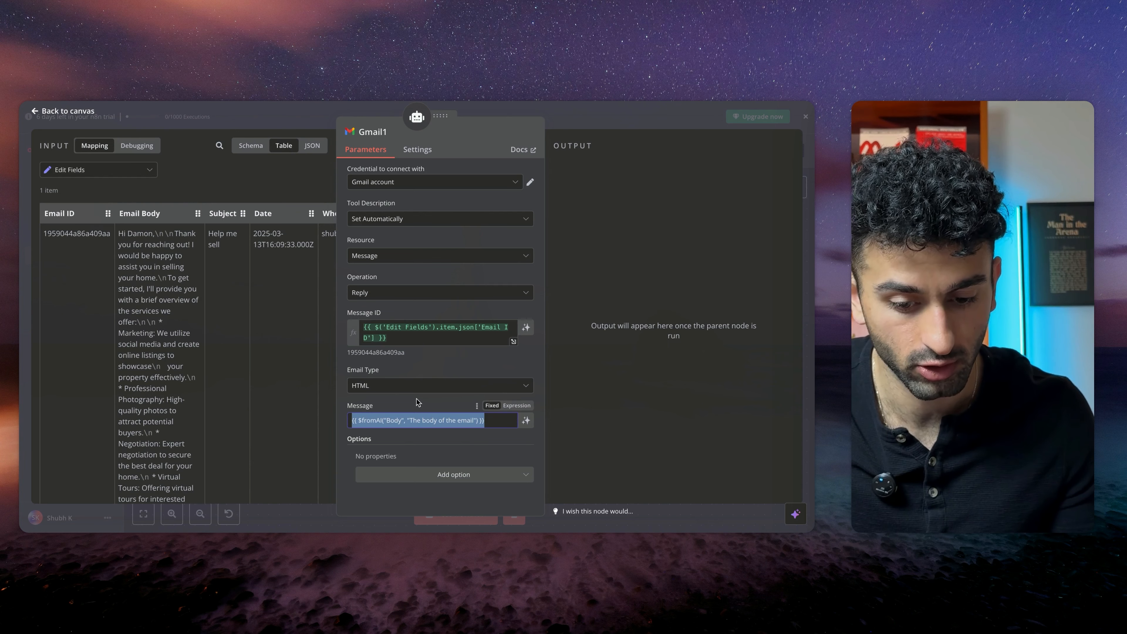
click(172, 143)
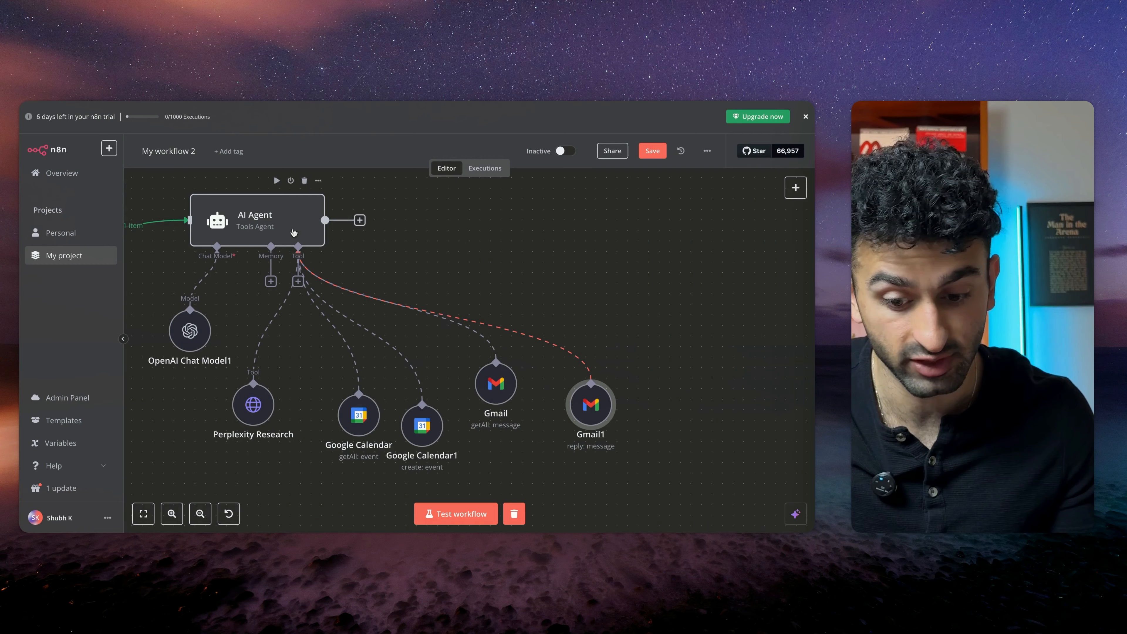
Save the workflow
scroll(483, 393, down, 1)
click(650, 153)
Pan across the canvas to review the whole workflow, from the Gmail label branches to the AI Agent's tools
scroll(528, 338, up, 1)
scroll(402, 342, down, 3)
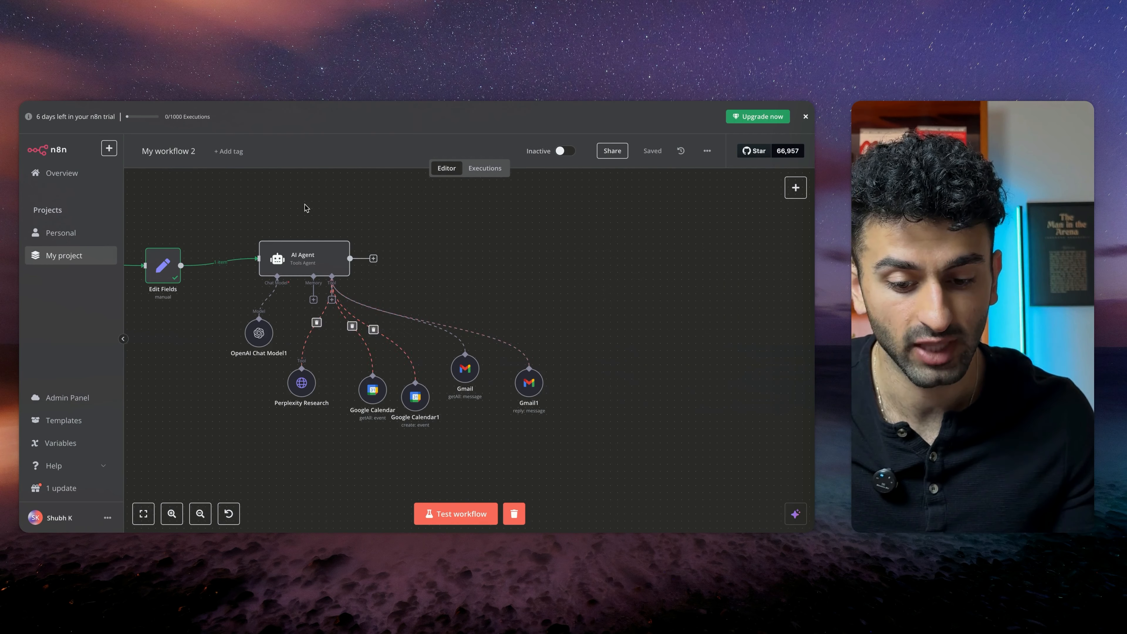
scroll(262, 249, left, 3)
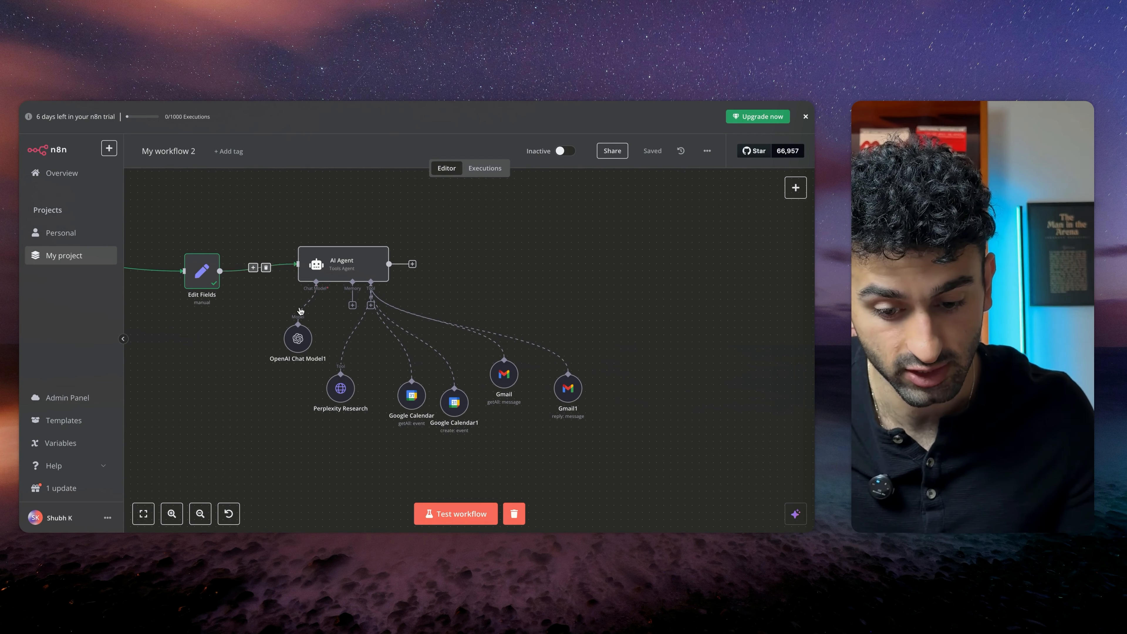
scroll(359, 269, left, 10)
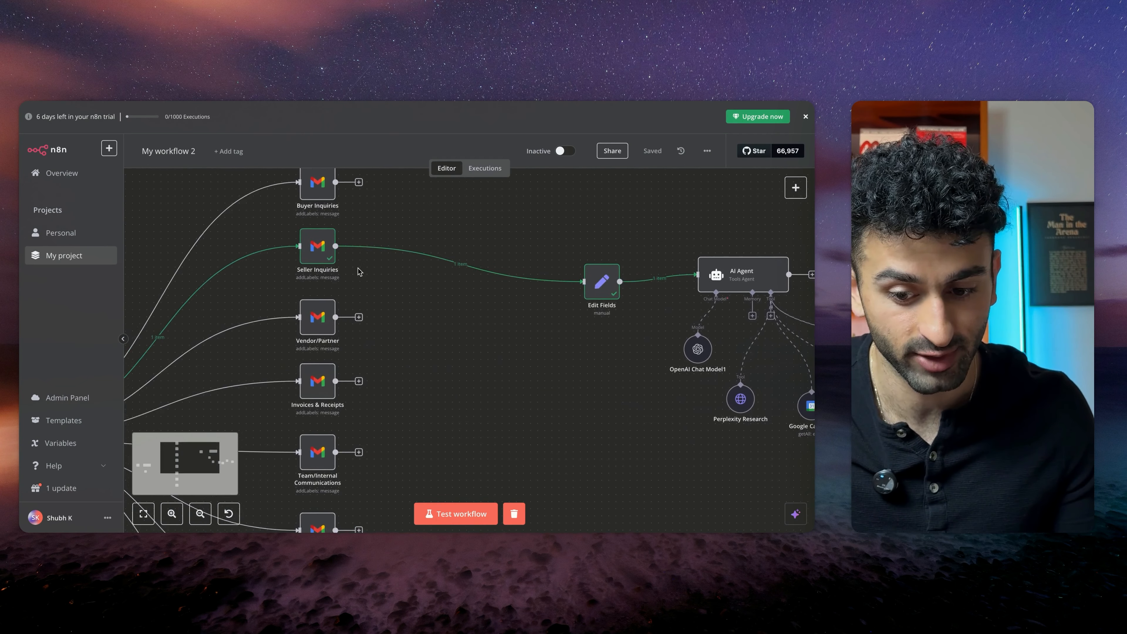
scroll(358, 272, right, 9)
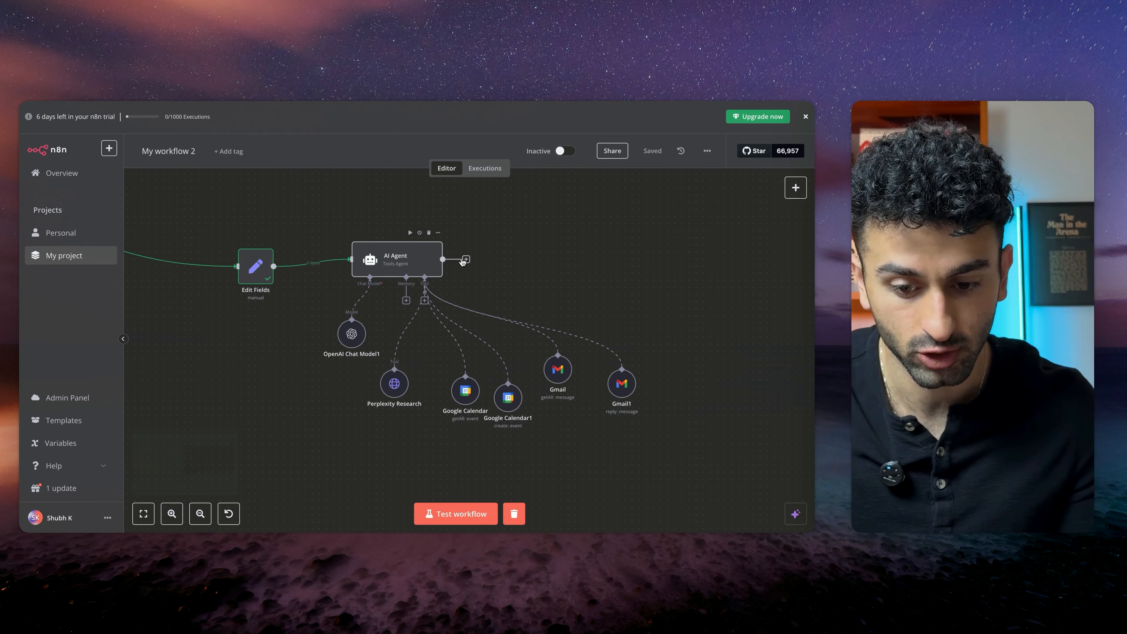
scroll(461, 262, right, 1)
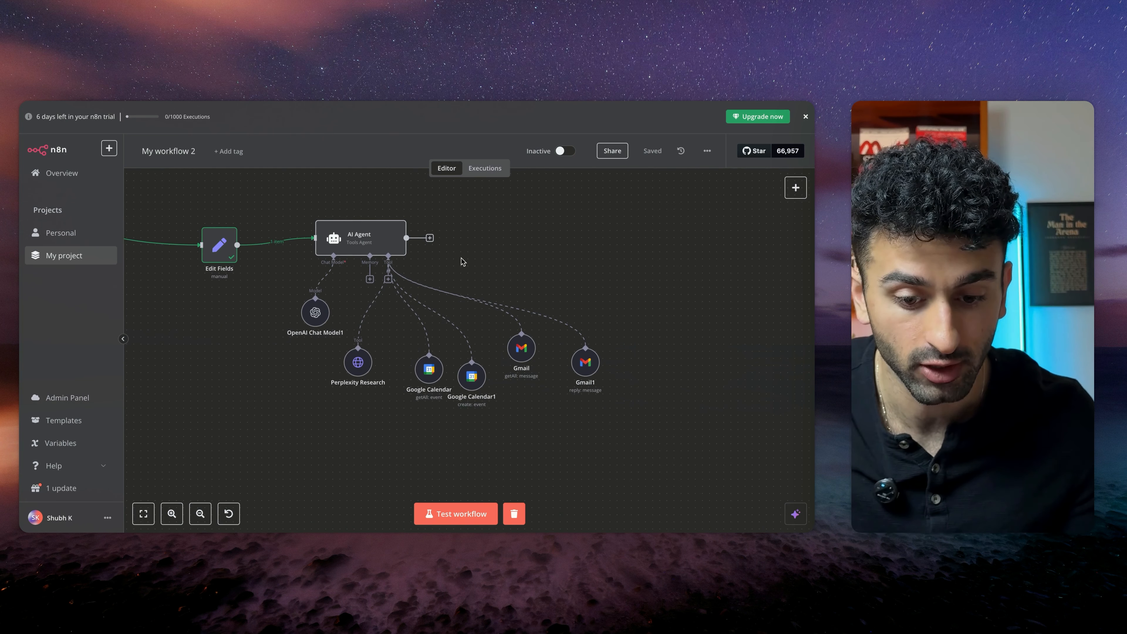
scroll(461, 262, right, 3)
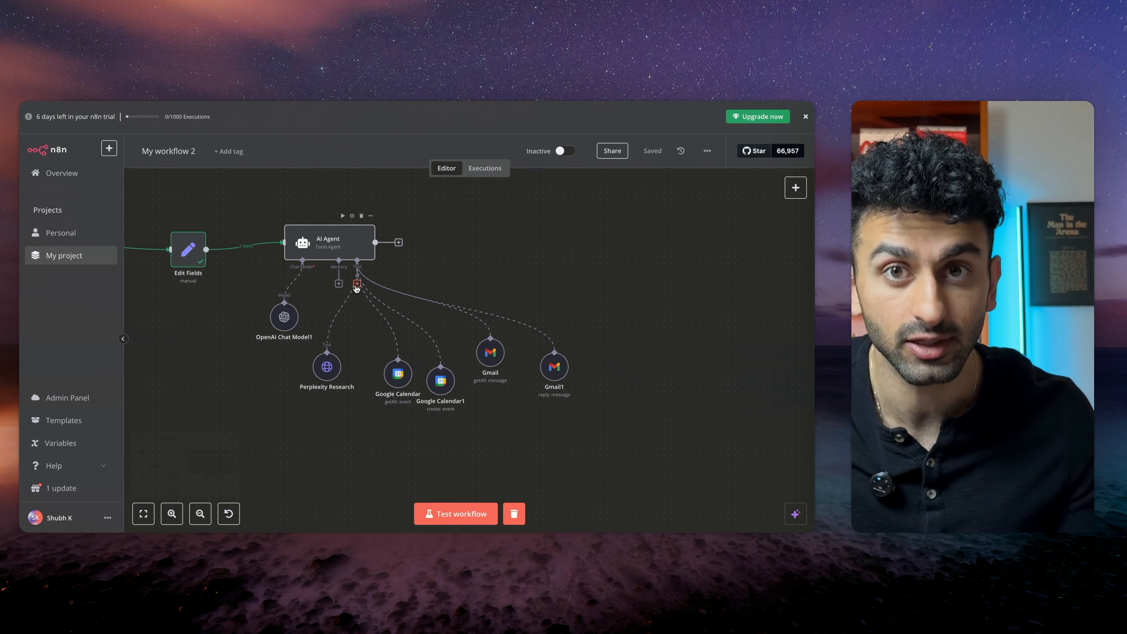
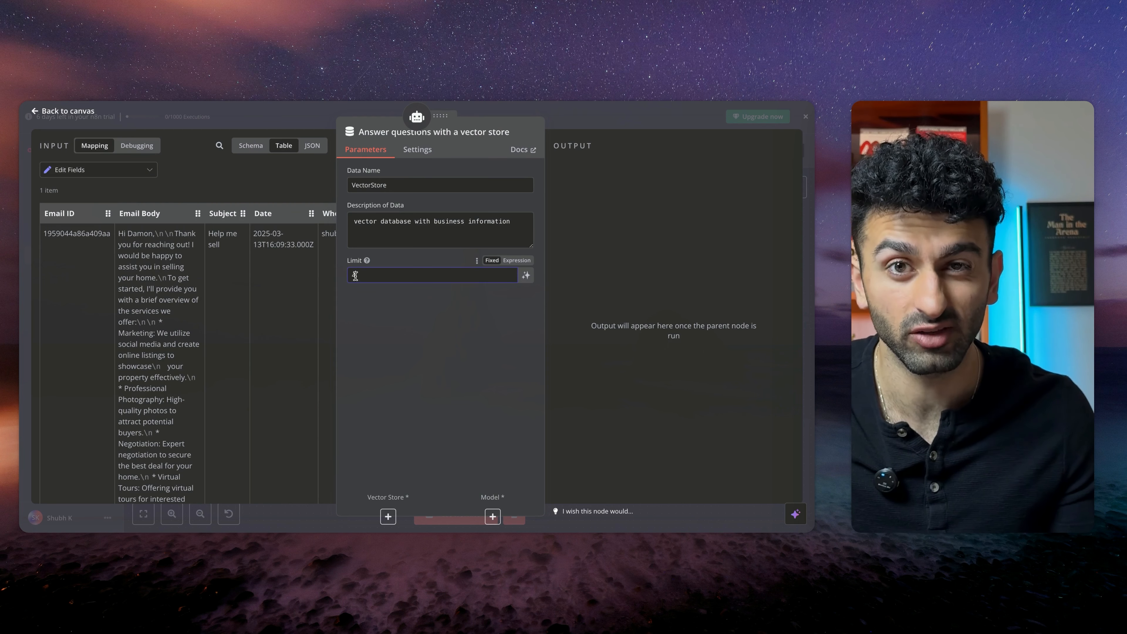
Return to the canvas and move the vector store tool node further right
click(293, 116)
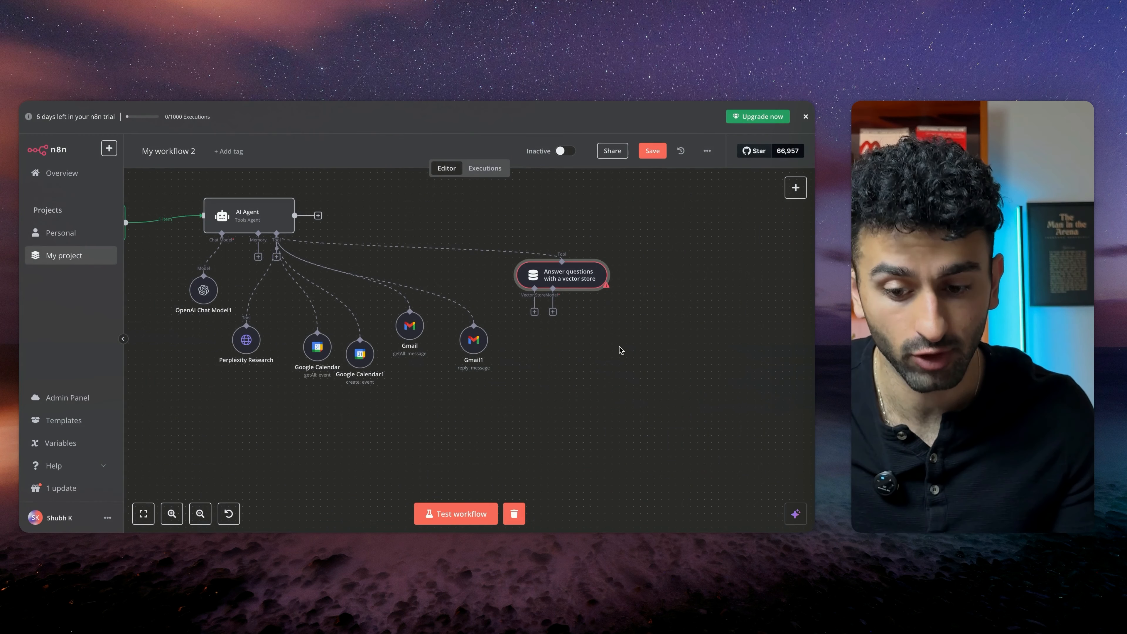
drag(576, 275, 612, 275)
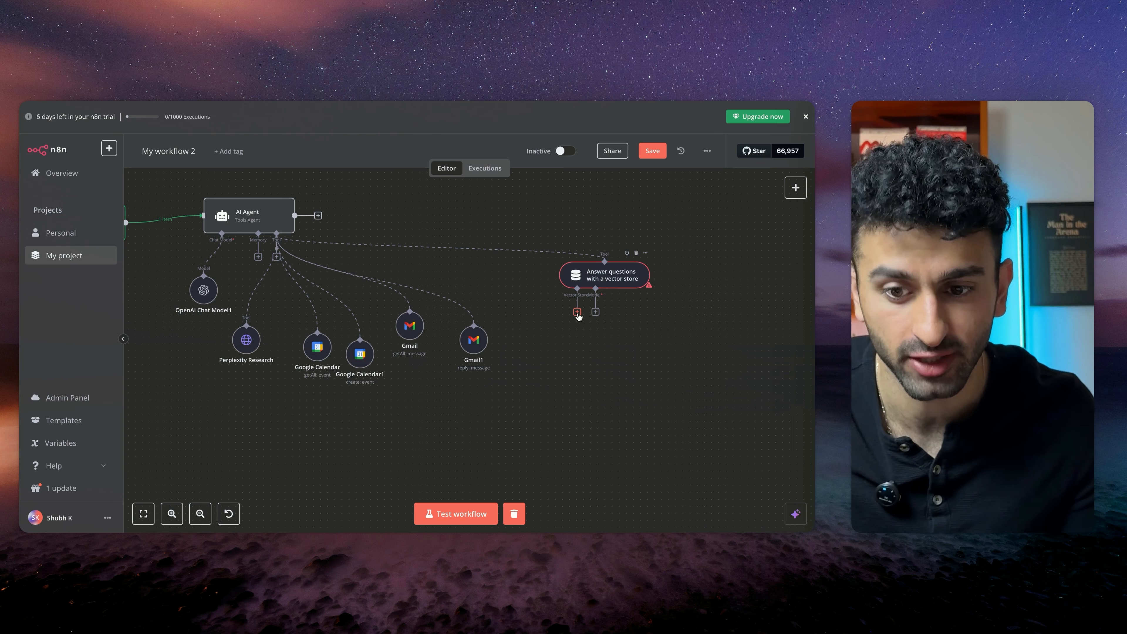
Open Pinecone in a new tab and inspect the emailagentdemo index's settings
key(super+t)
text(pinecone)
key(Return)
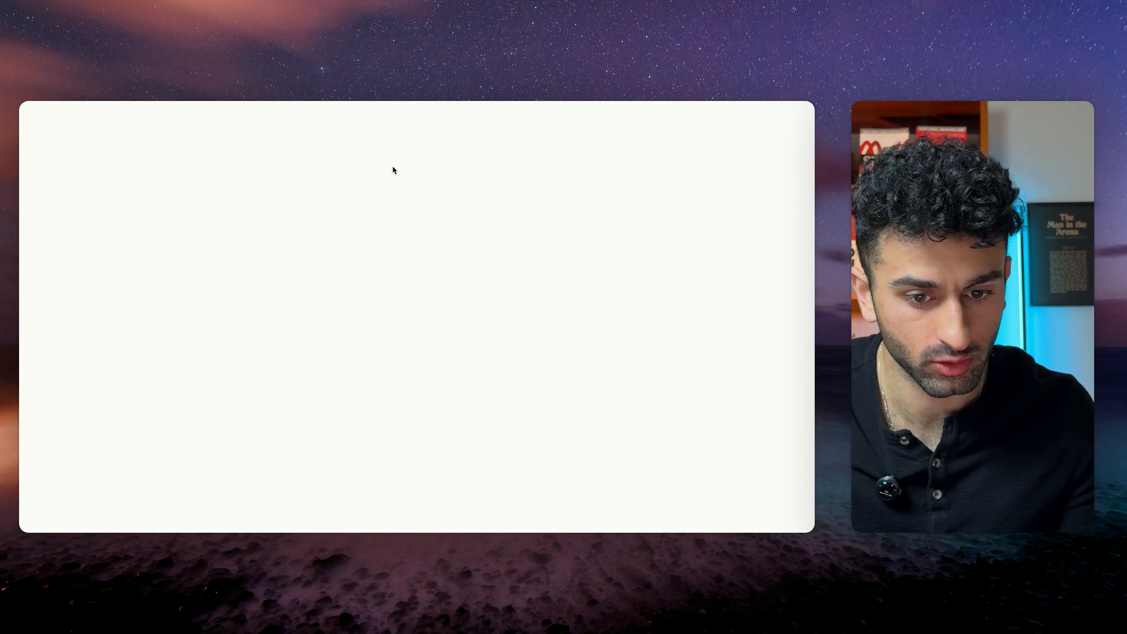
scroll(395, 209, down, 1)
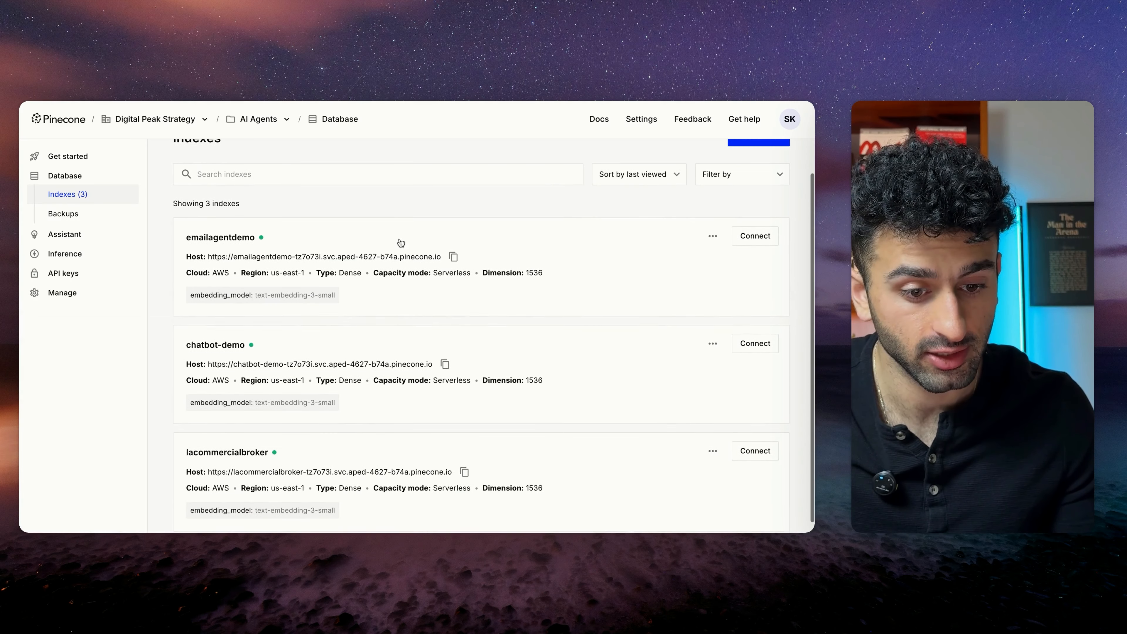
click(323, 243)
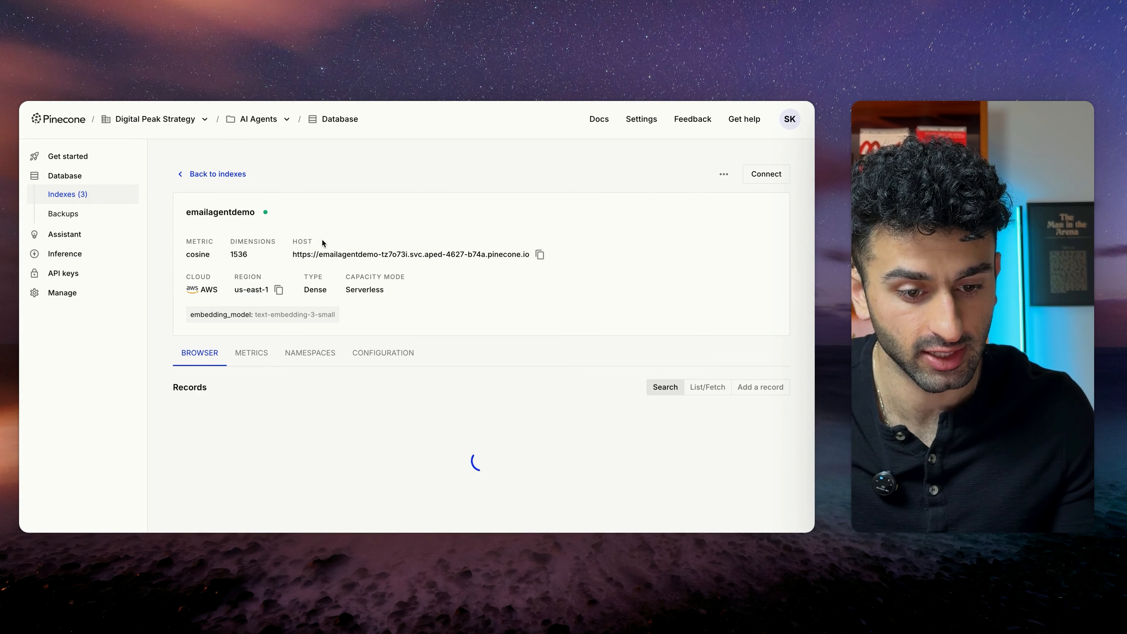
click(188, 174)
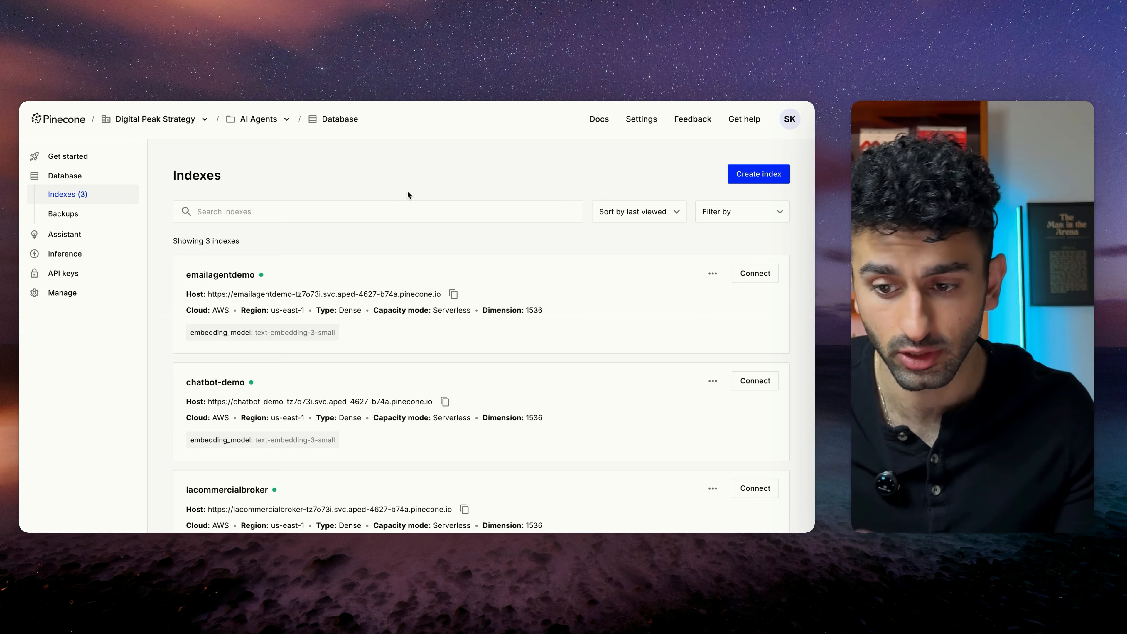
click(756, 173)
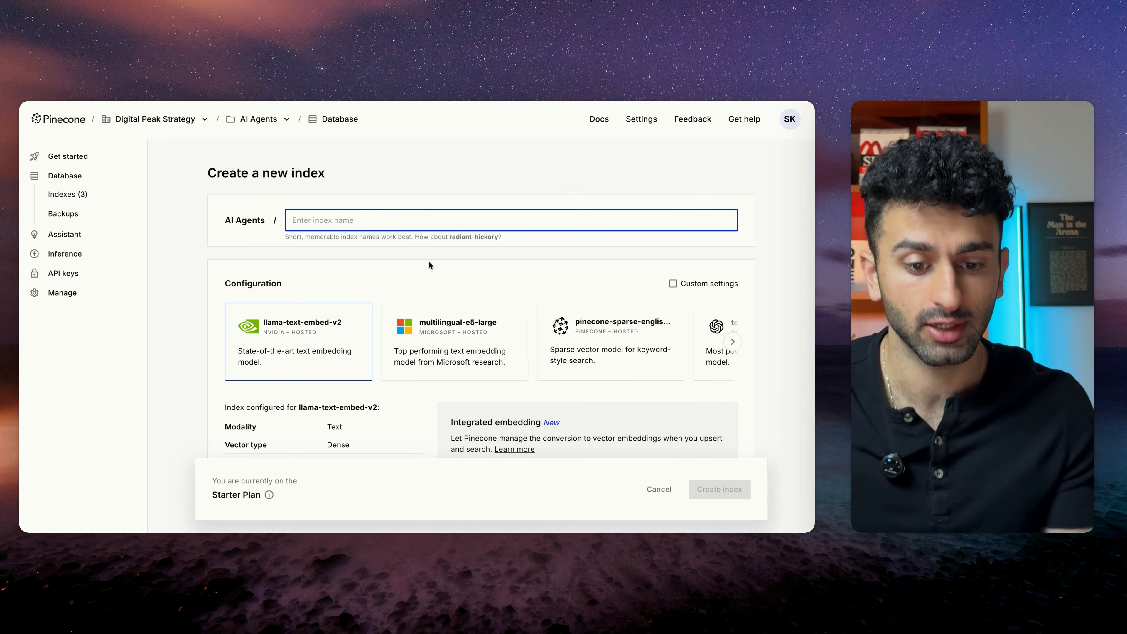
scroll(429, 262, down, 1)
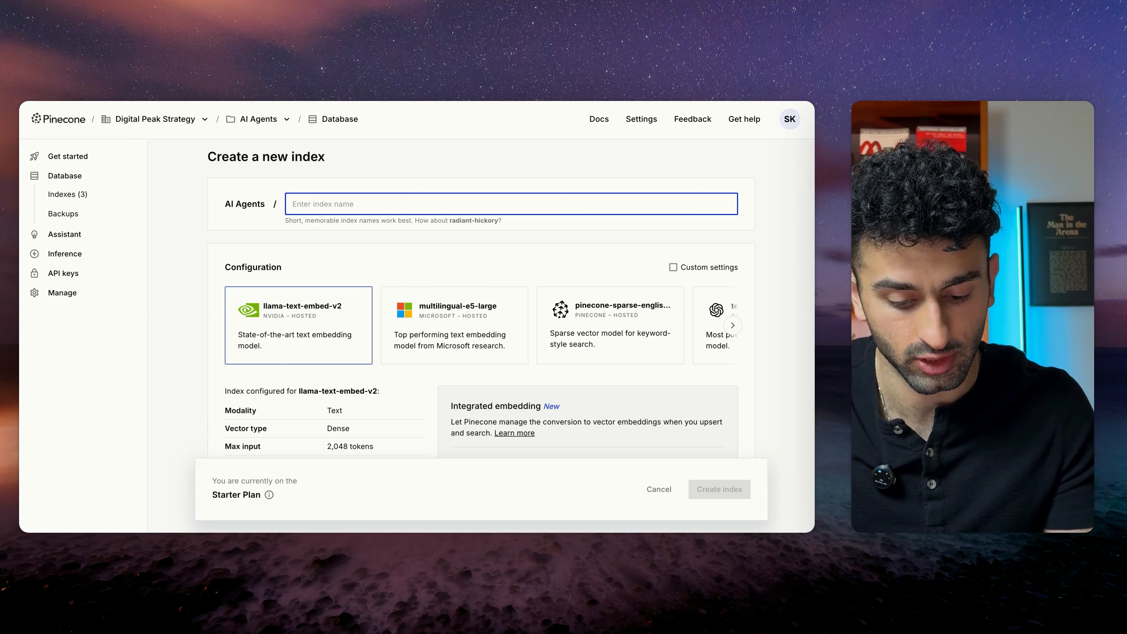
text(dm)
text(emo)
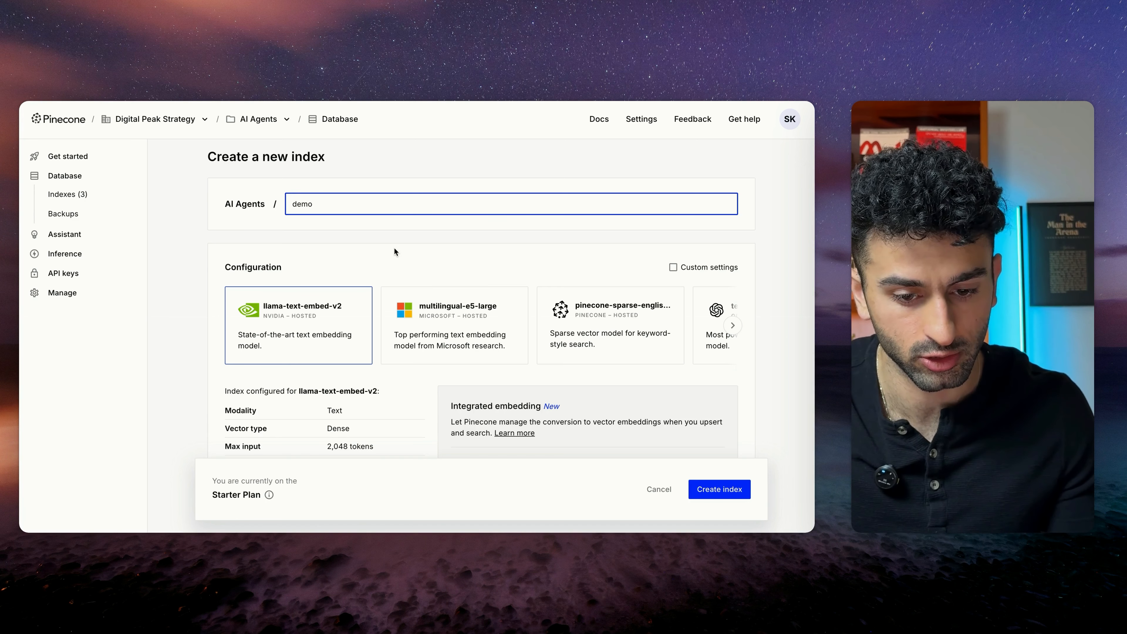
scroll(394, 248, down, 3)
scroll(563, 268, right, 2)
scroll(576, 266, right, 3)
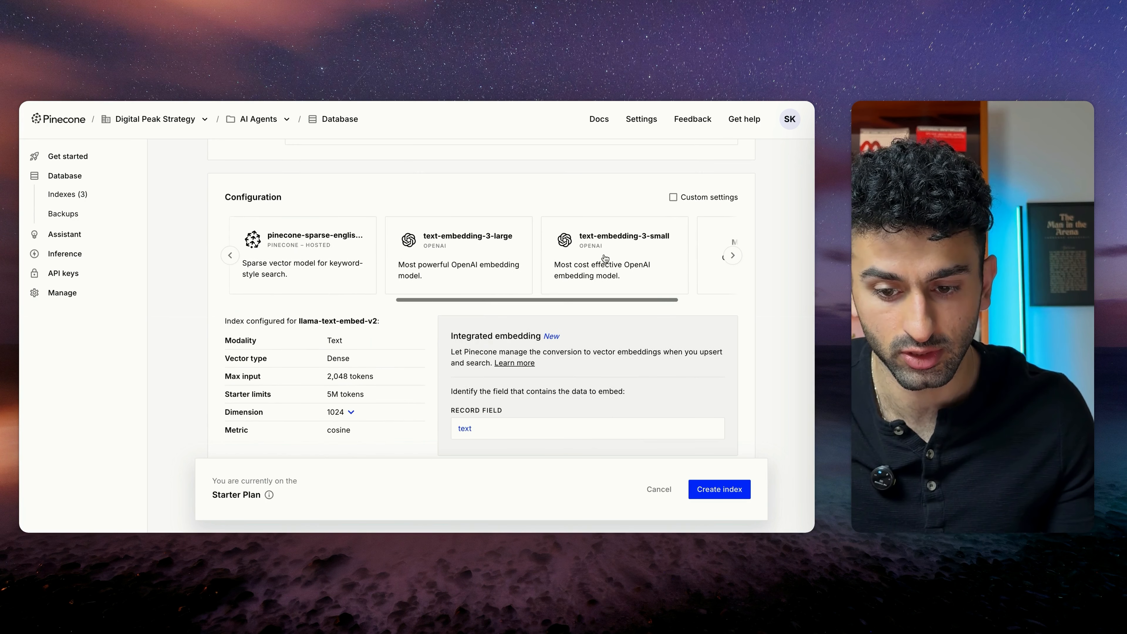
click(599, 262)
scroll(420, 221, down, 2)
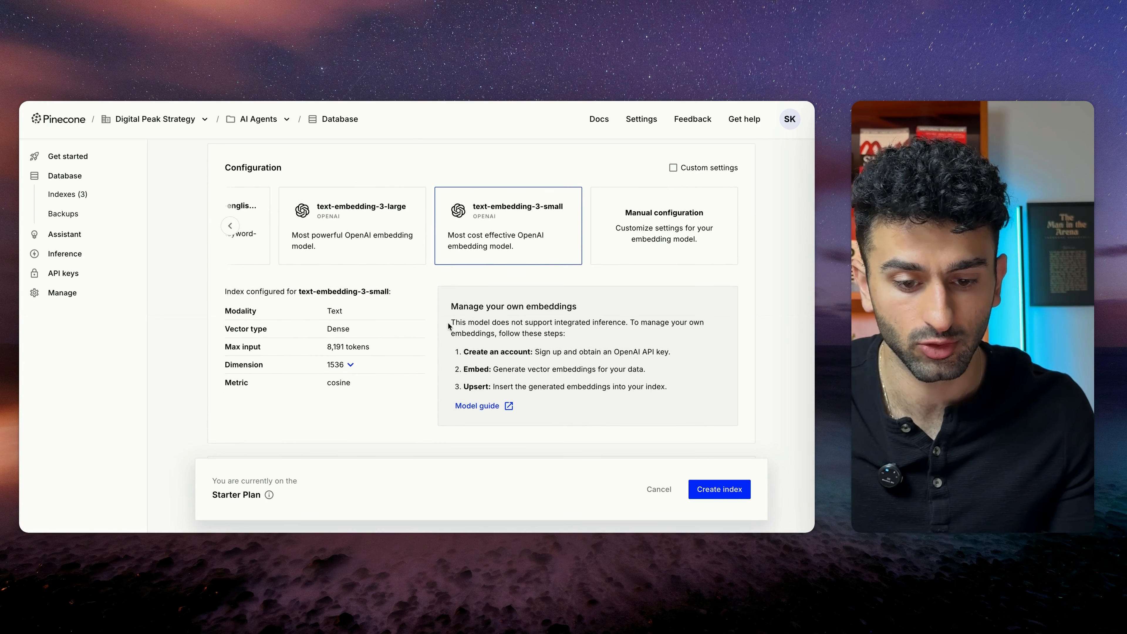
scroll(449, 323, down, 2)
scroll(456, 391, down, 3)
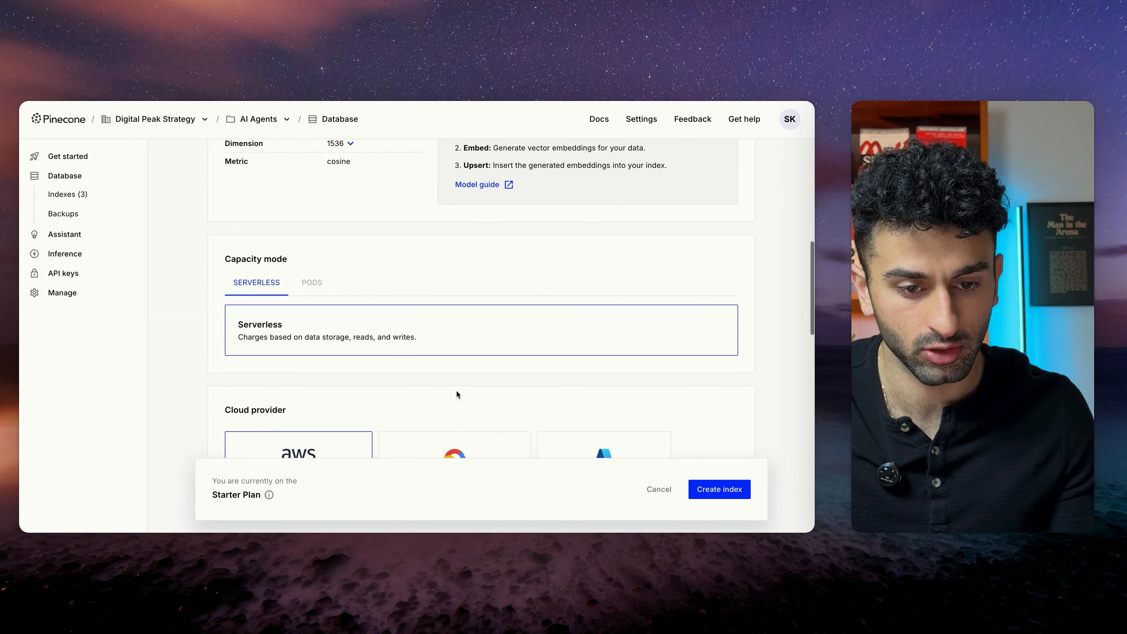
scroll(457, 381, up, 4)
scroll(441, 403, down, 10)
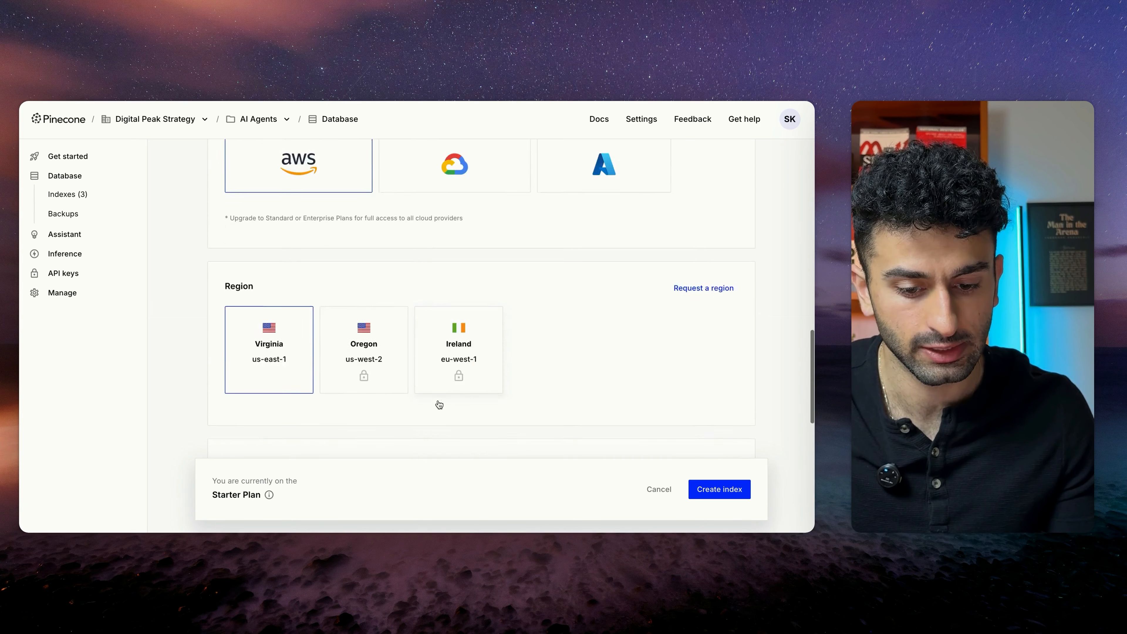
click(654, 490)
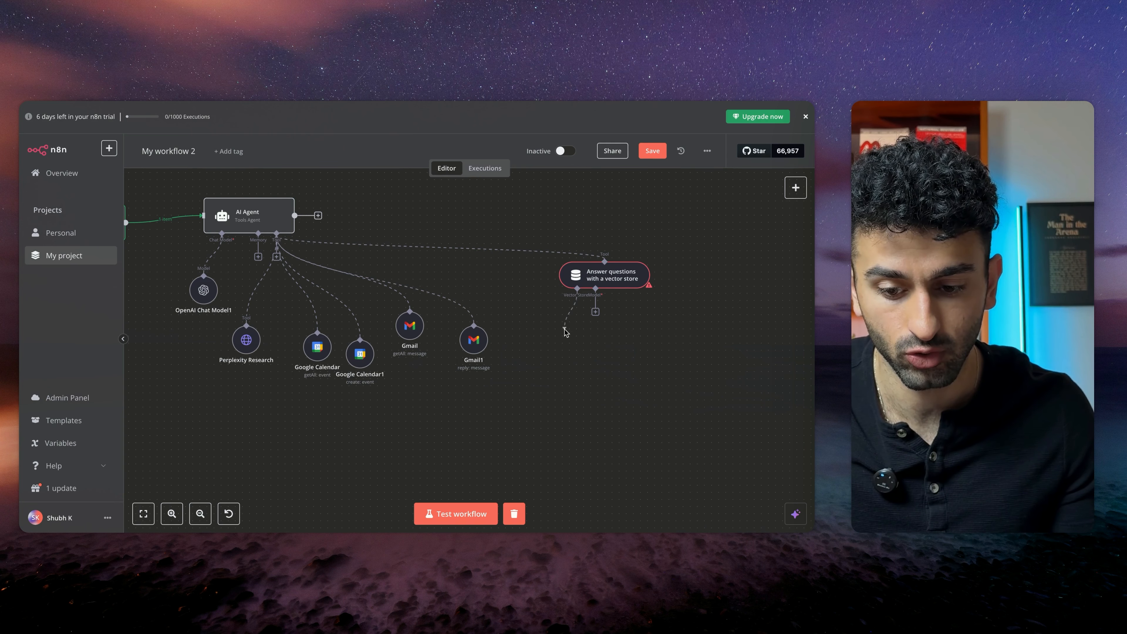
Attach a Pinecone Vector Store to the vector store tool using PineconeApi account 2 and the emailagentdemo index
drag(565, 332, 566, 333)
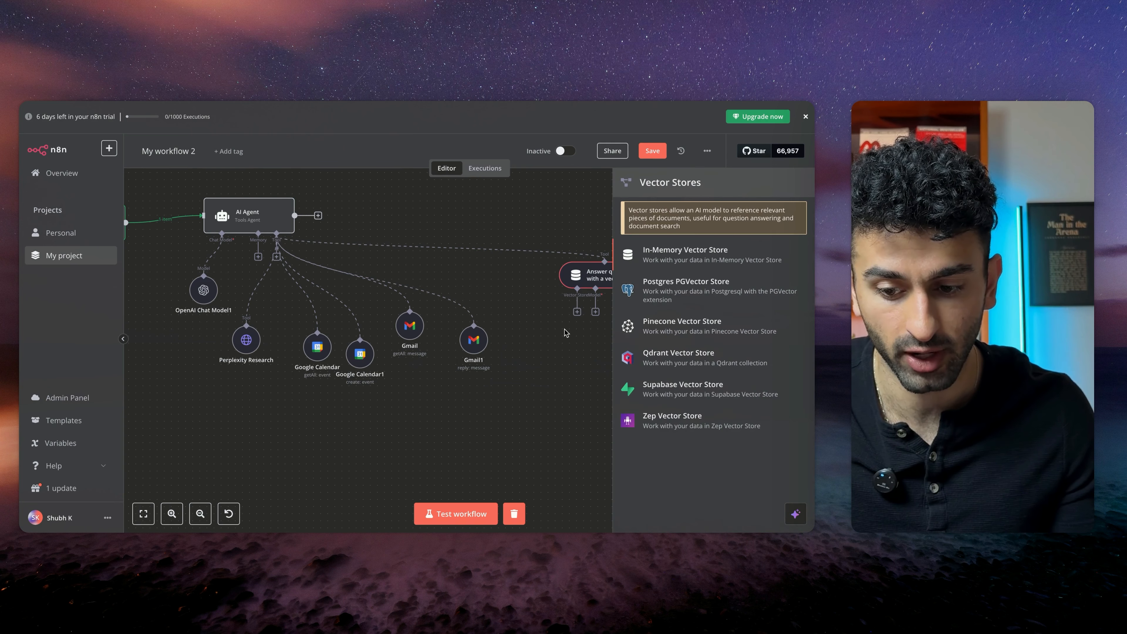
click(660, 328)
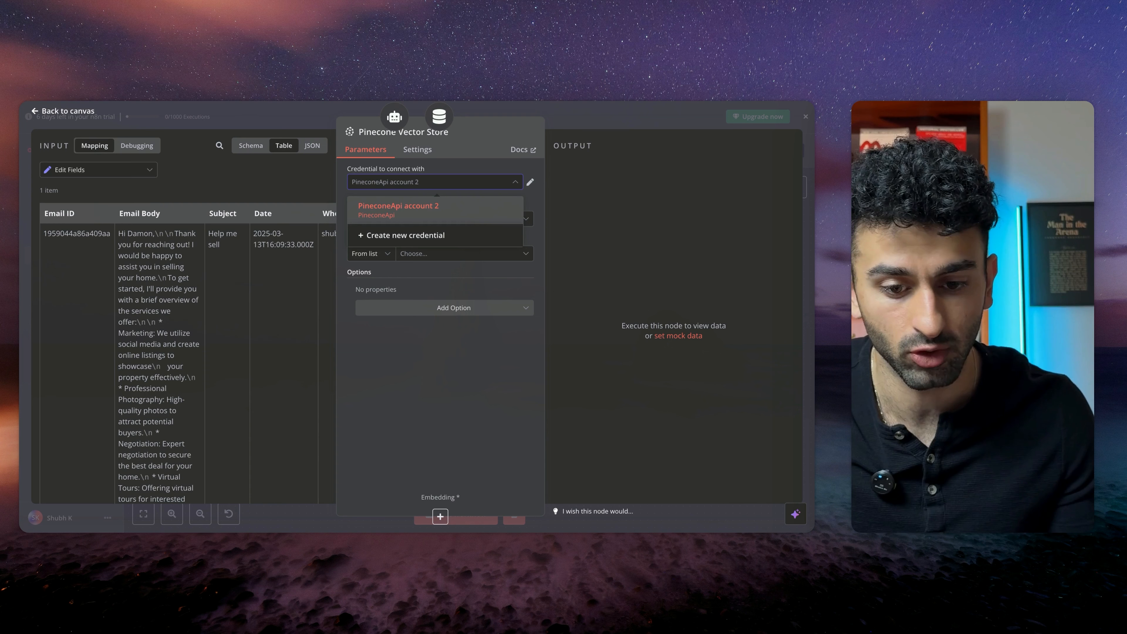
click(440, 195)
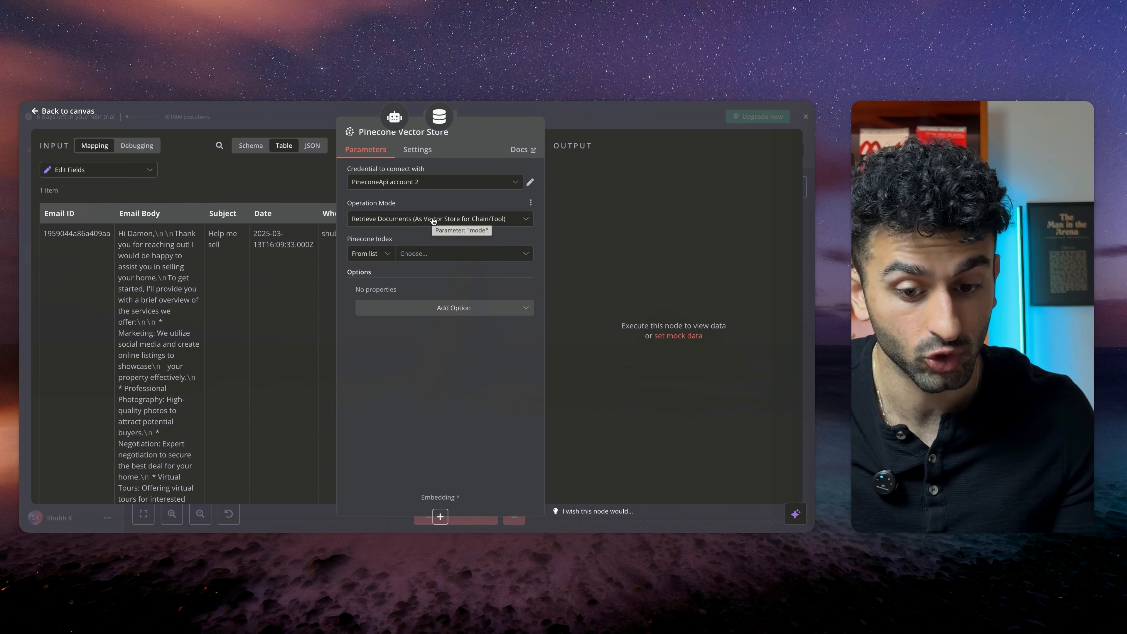
click(439, 253)
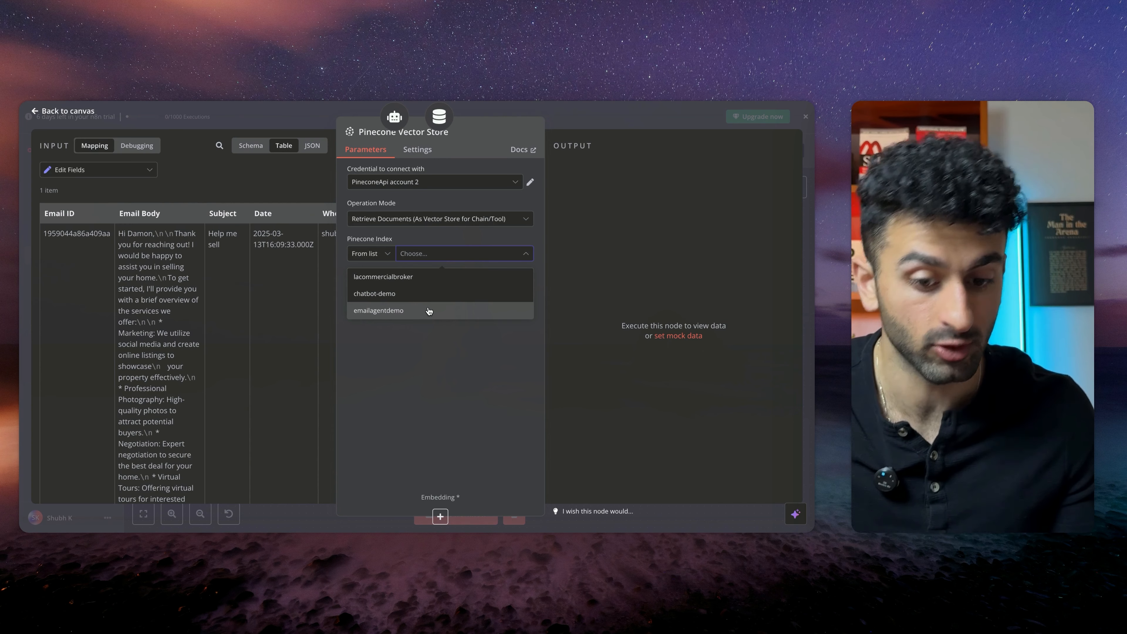
click(428, 310)
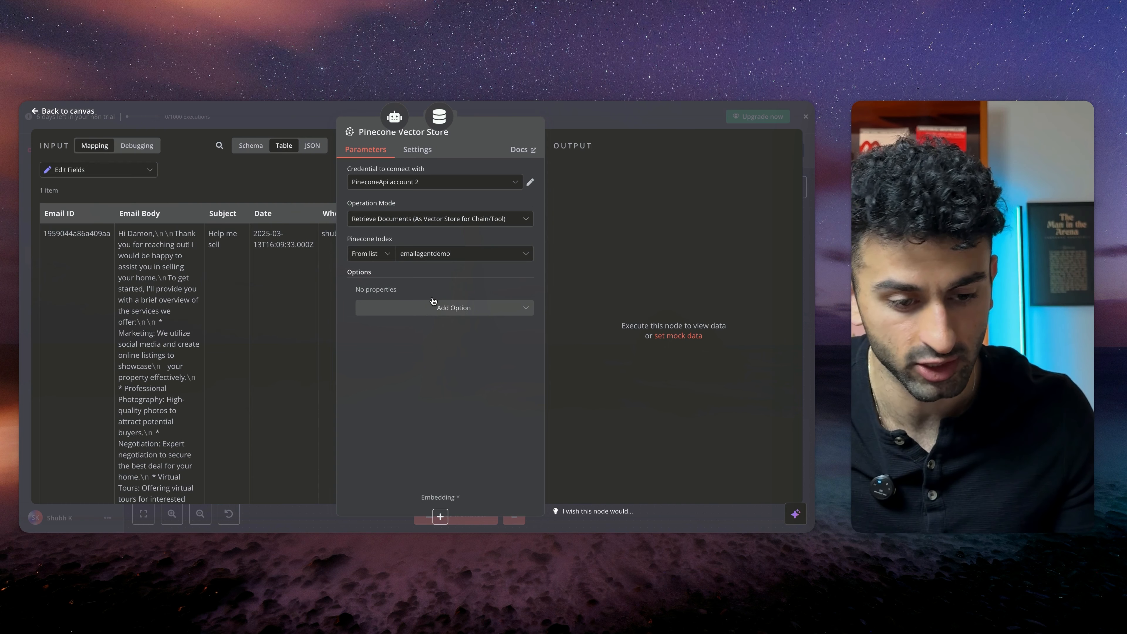
Add an Embeddings OpenAI node to the Pinecone Vector Store with text-embedding-3-small, matching the index's embedding model in Pinecone
click(440, 516)
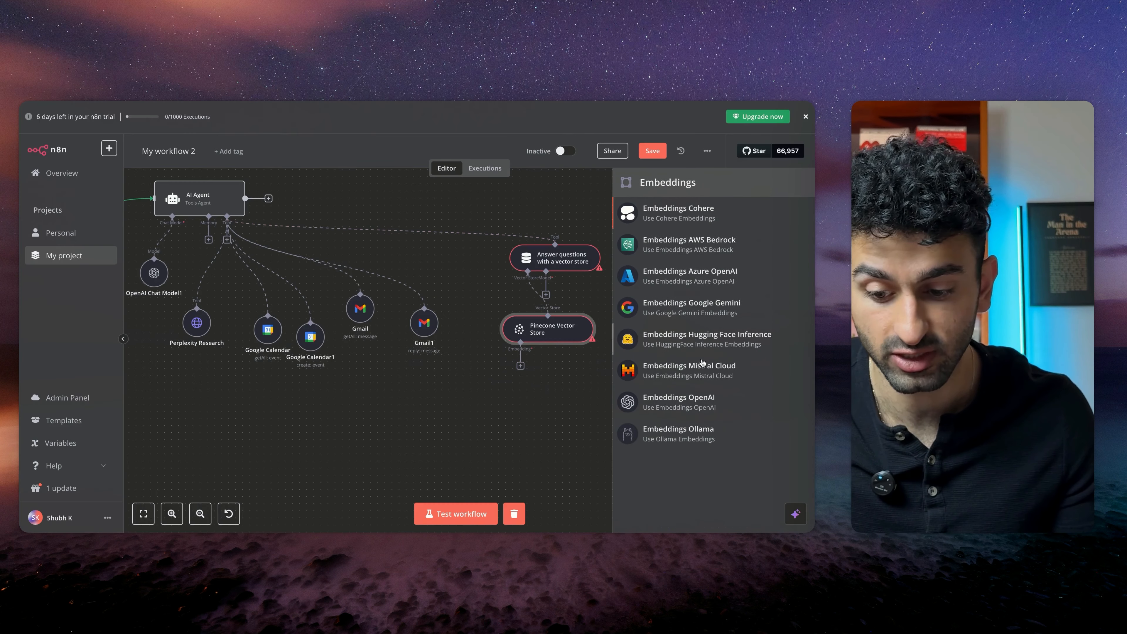
click(672, 404)
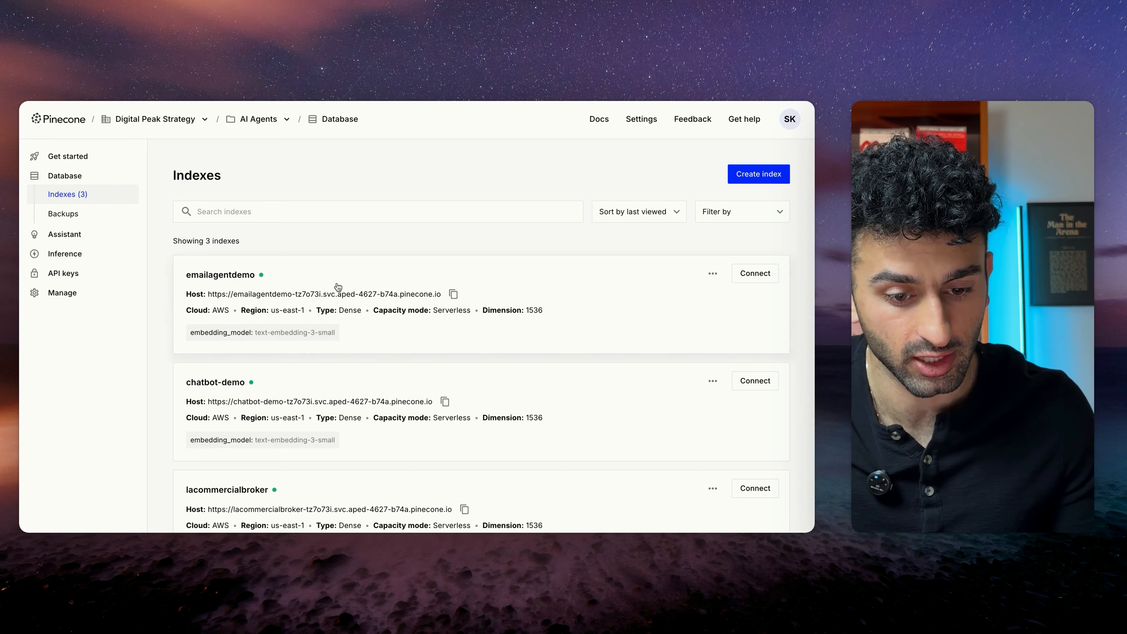
click(338, 286)
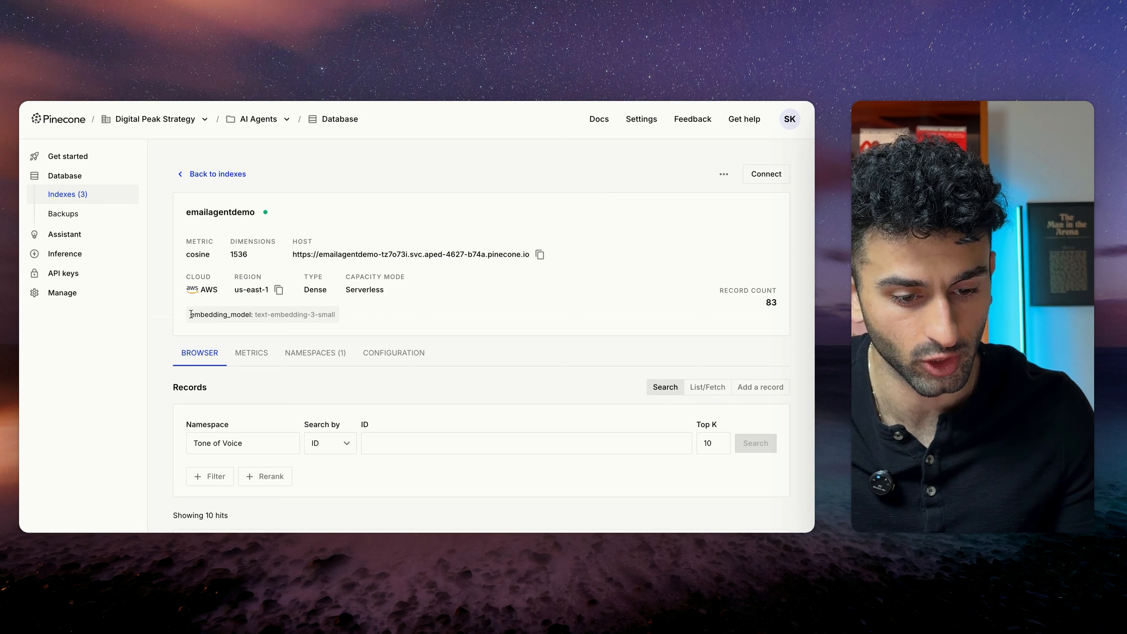
drag(193, 312, 343, 313)
click(302, 313)
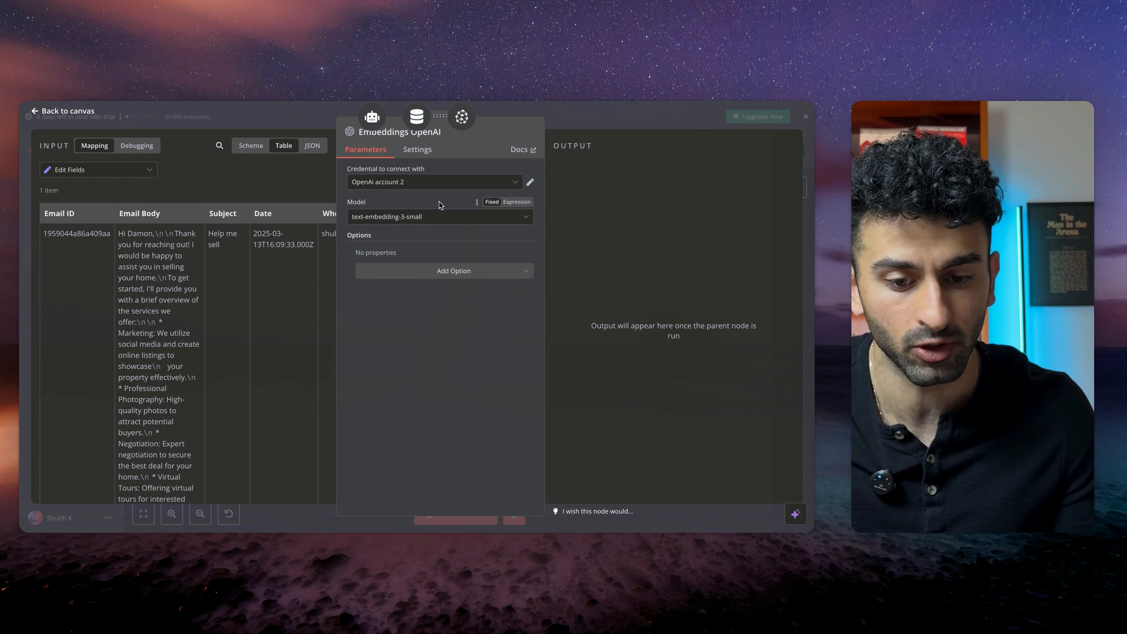
key(Escape)
Add an OpenAI Chat Model with gpt-4o-mini as the vector store tool's model
scroll(488, 365, right, 2)
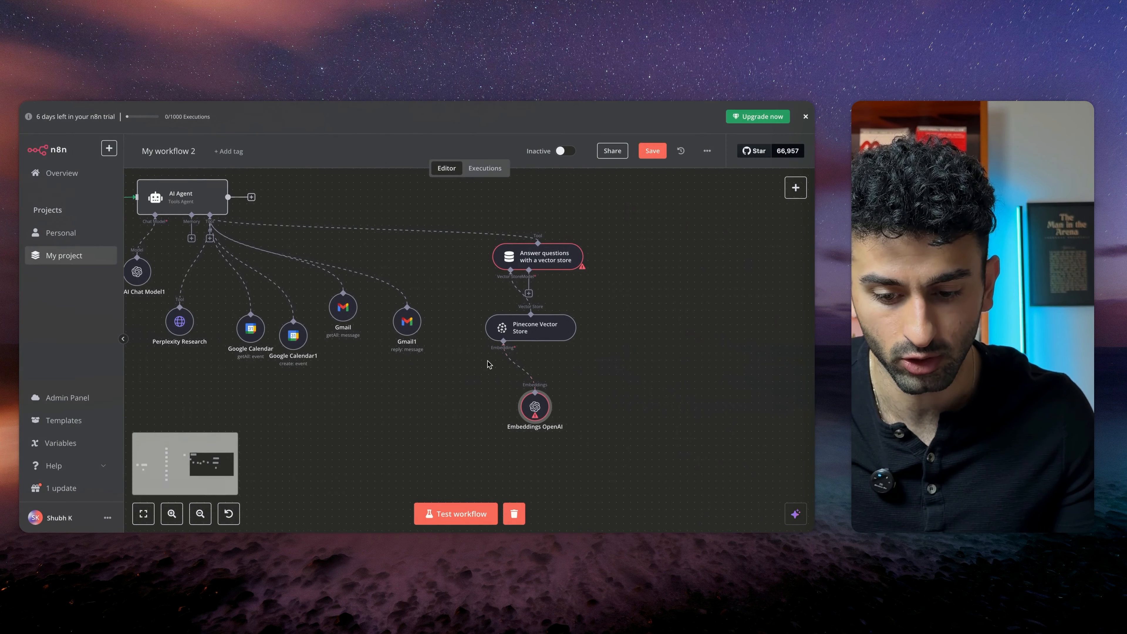
scroll(555, 364, right, 2)
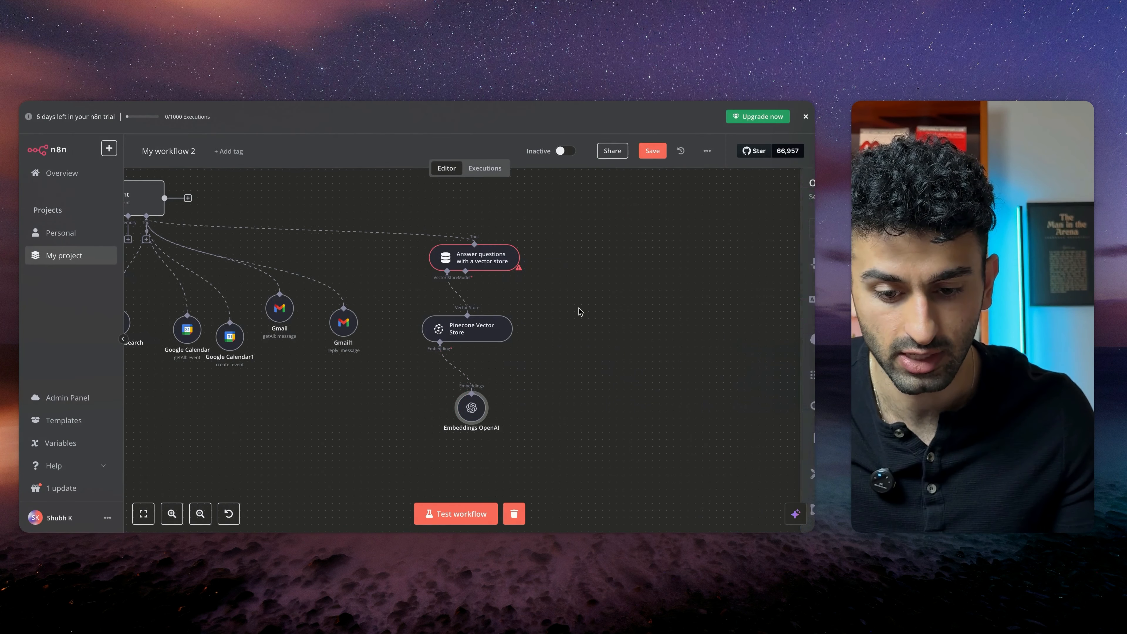
scroll(684, 439, down, 5)
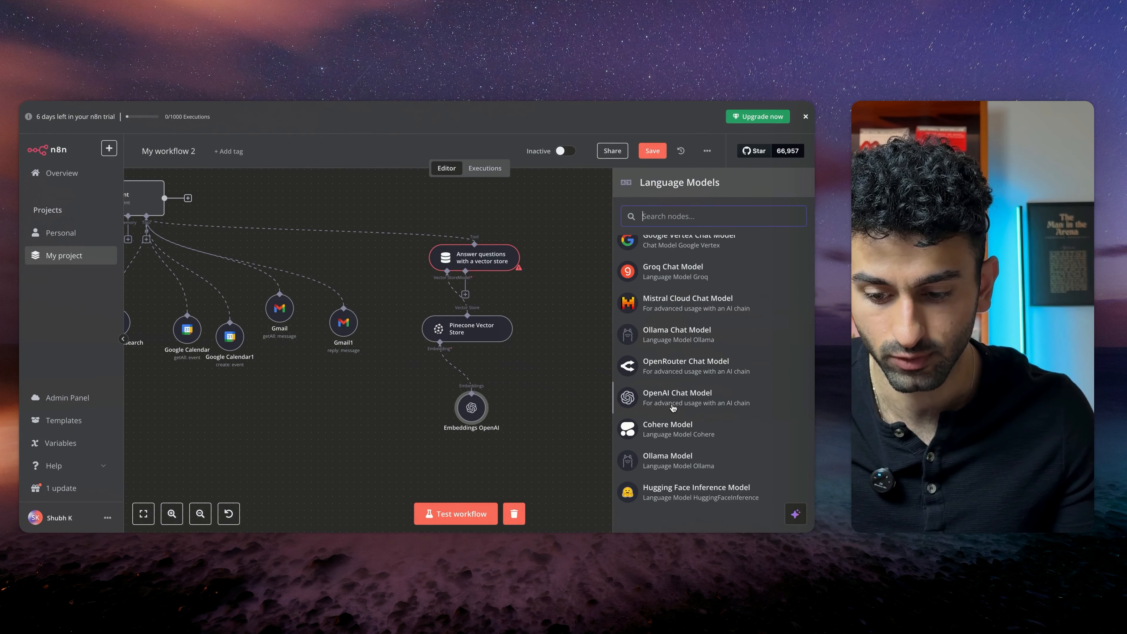
click(662, 398)
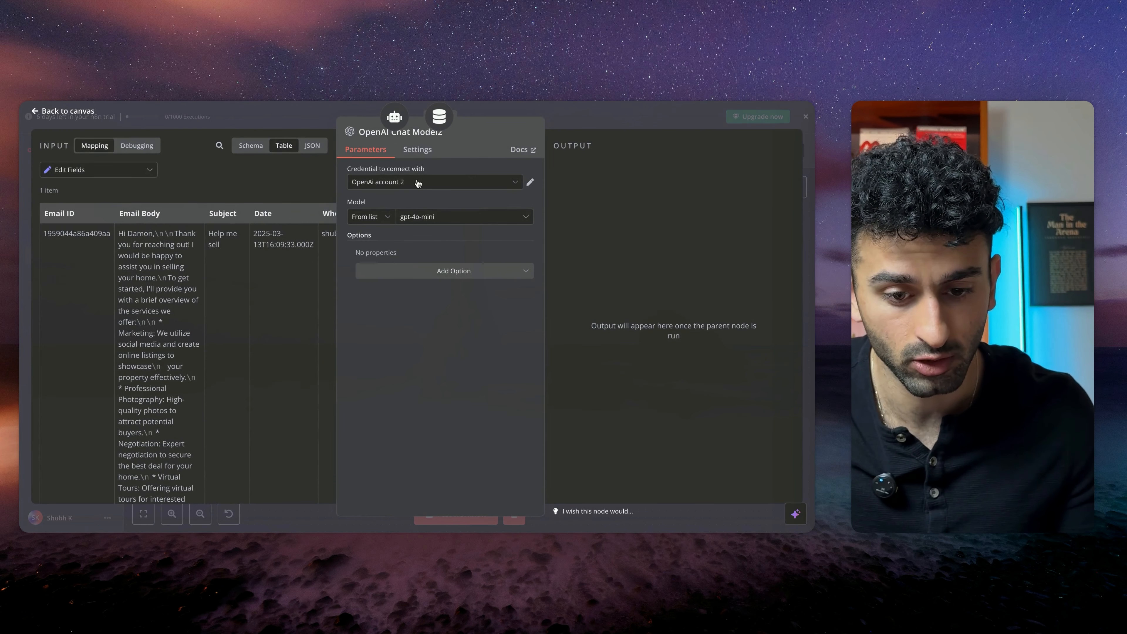
click(317, 115)
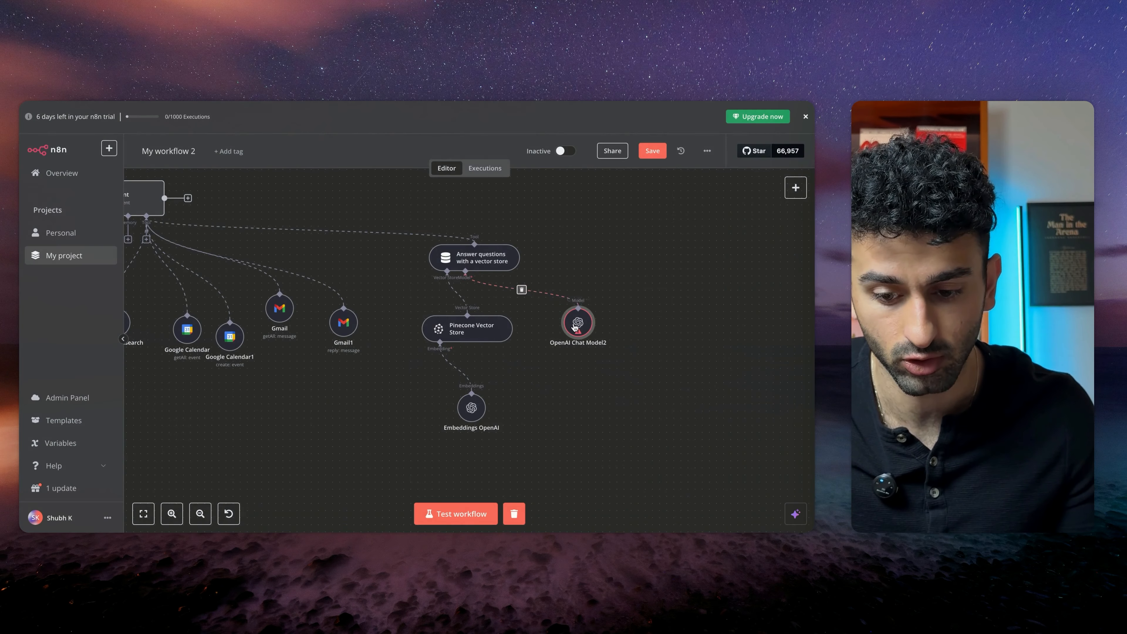
Remove and redraw the connection between OpenAI Chat Model2 and the vector store tool's Model input
click(520, 290)
click(465, 295)
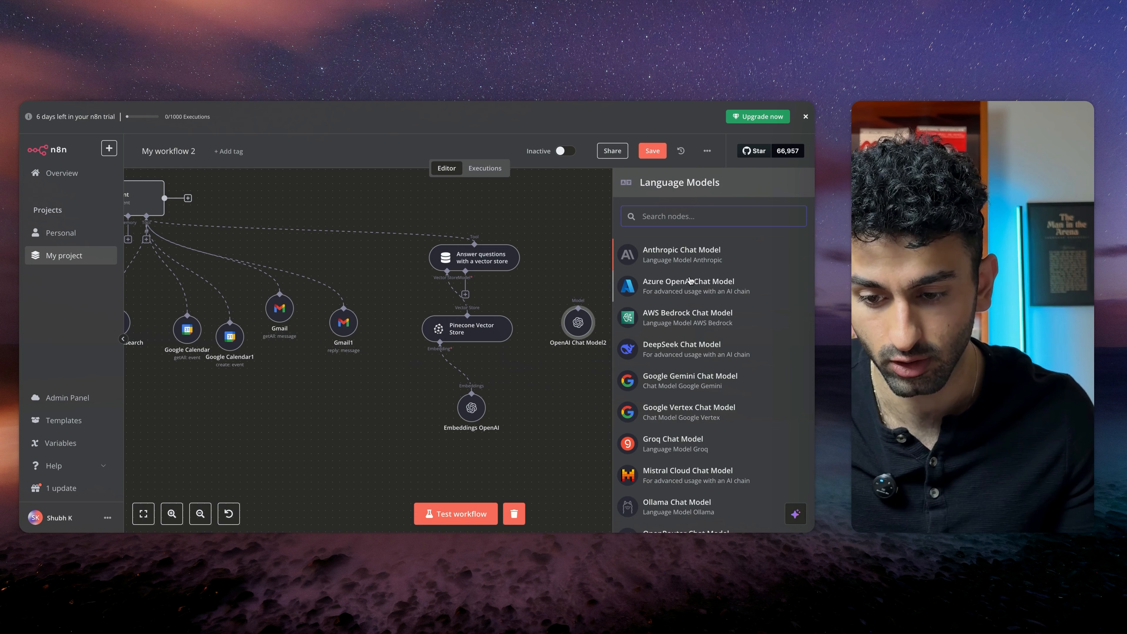
scroll(724, 355, down, 2)
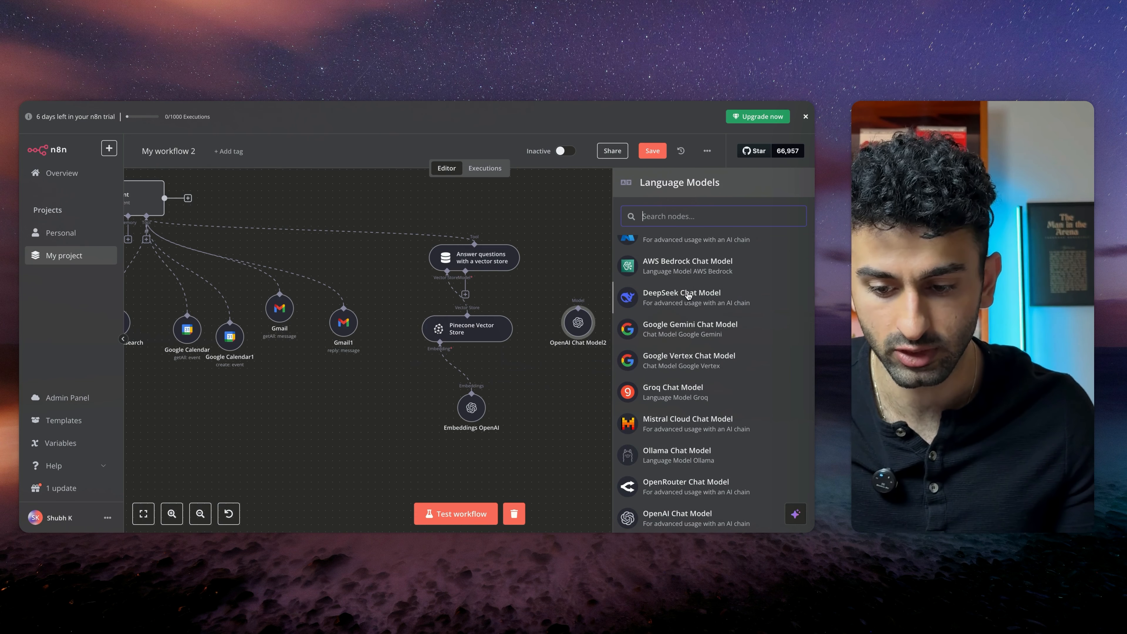
scroll(688, 297, down, 3)
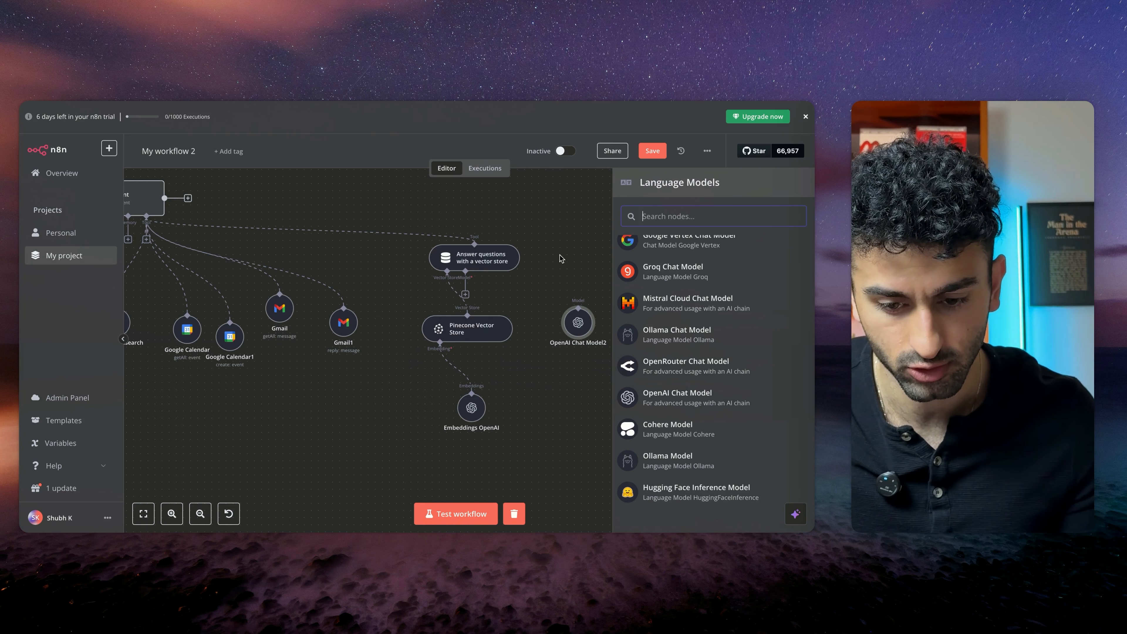
click(486, 299)
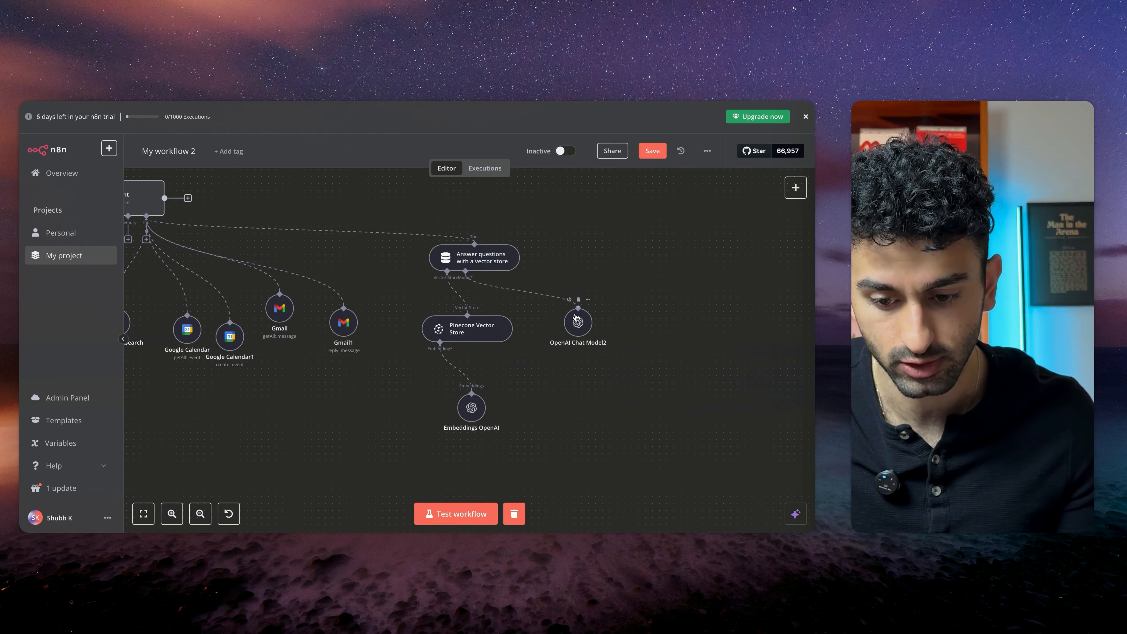
double_click(577, 320)
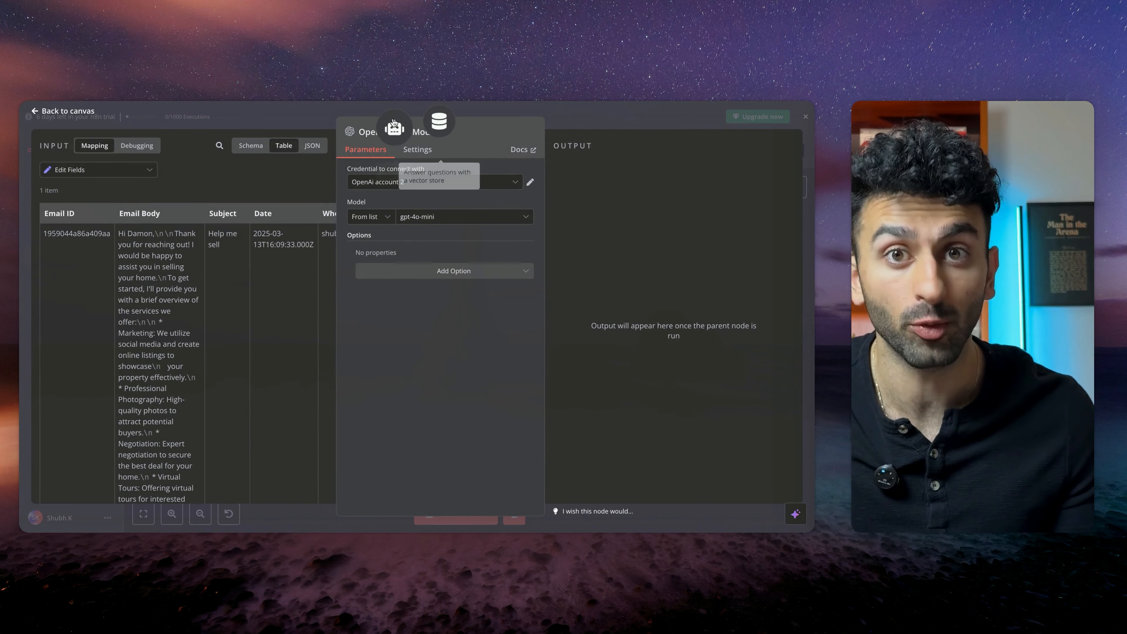
key(Escape)
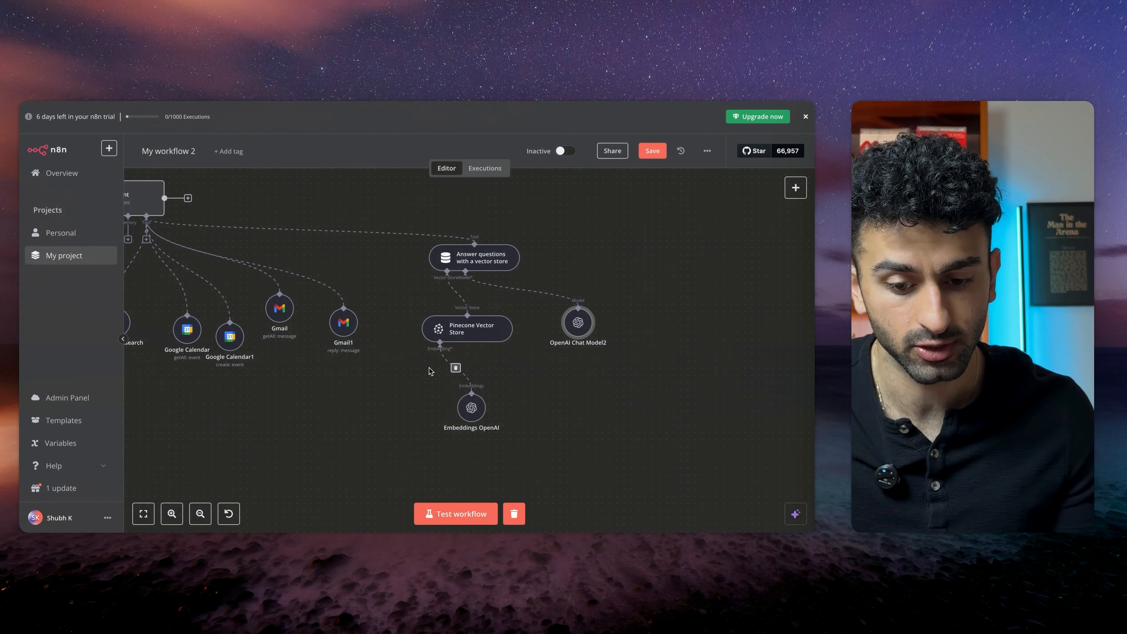
Save the workflow
scroll(428, 371, left, 1)
key(ctrl+s)
scroll(538, 314, left, 5)
scroll(538, 315, up, 2)
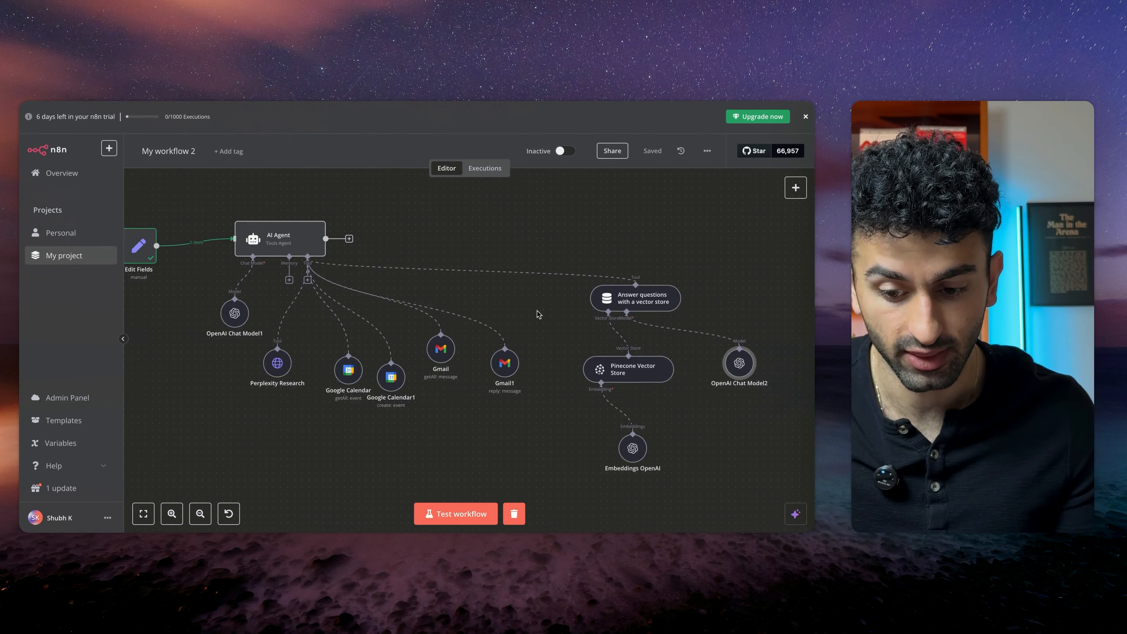
Open the Pinecone Vector Store node and inspect the emailagentdemo index settings and its Tone of Voice records in Pinecone
scroll(538, 315, down, 3)
scroll(538, 315, up, 5)
scroll(538, 314, right, 2)
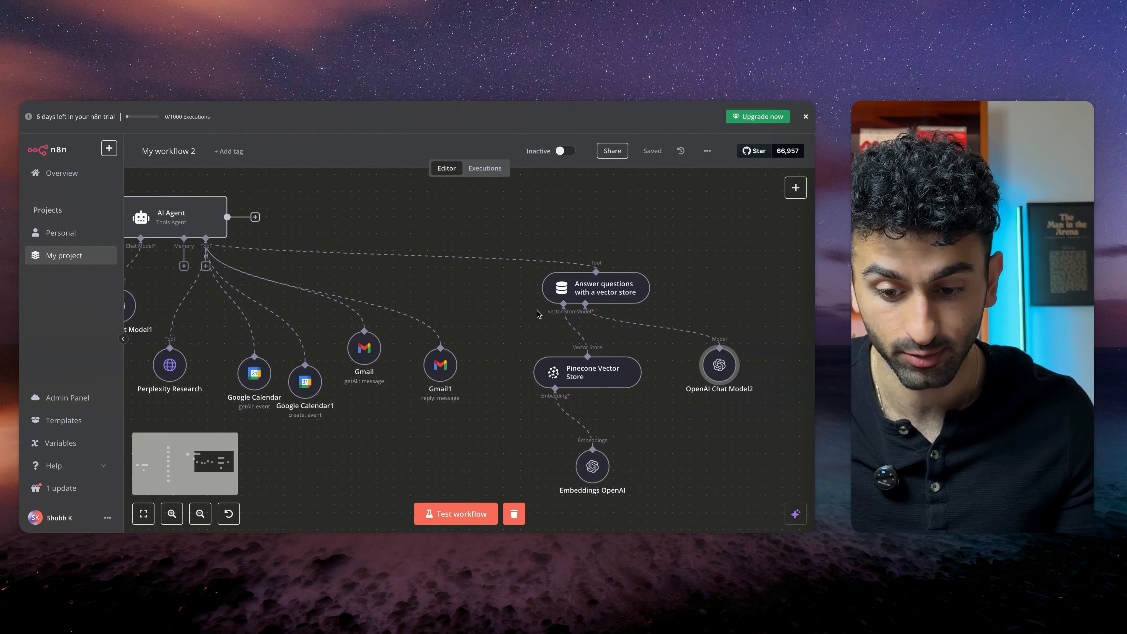
scroll(538, 315, right, 1)
double_click(584, 379)
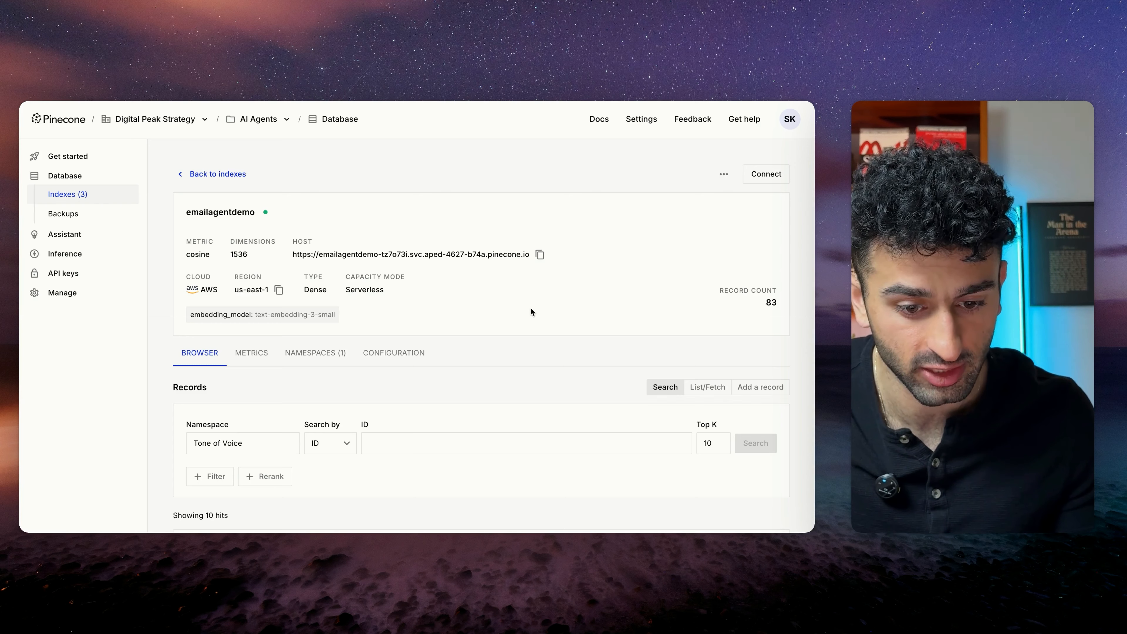
scroll(521, 425, down, 5)
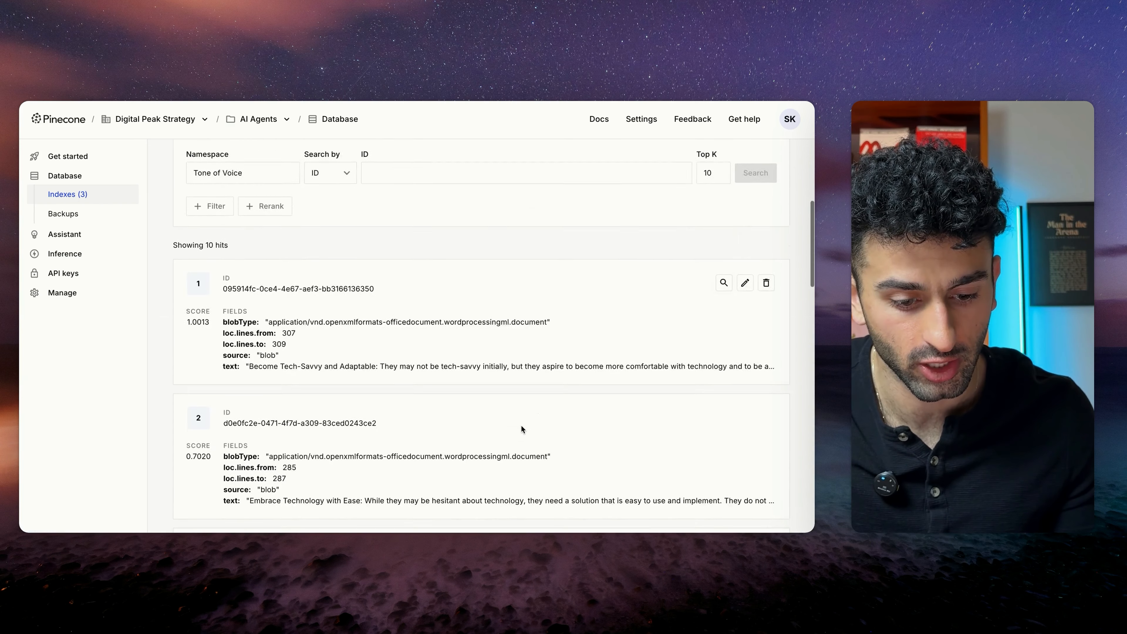
scroll(521, 425, up, 5)
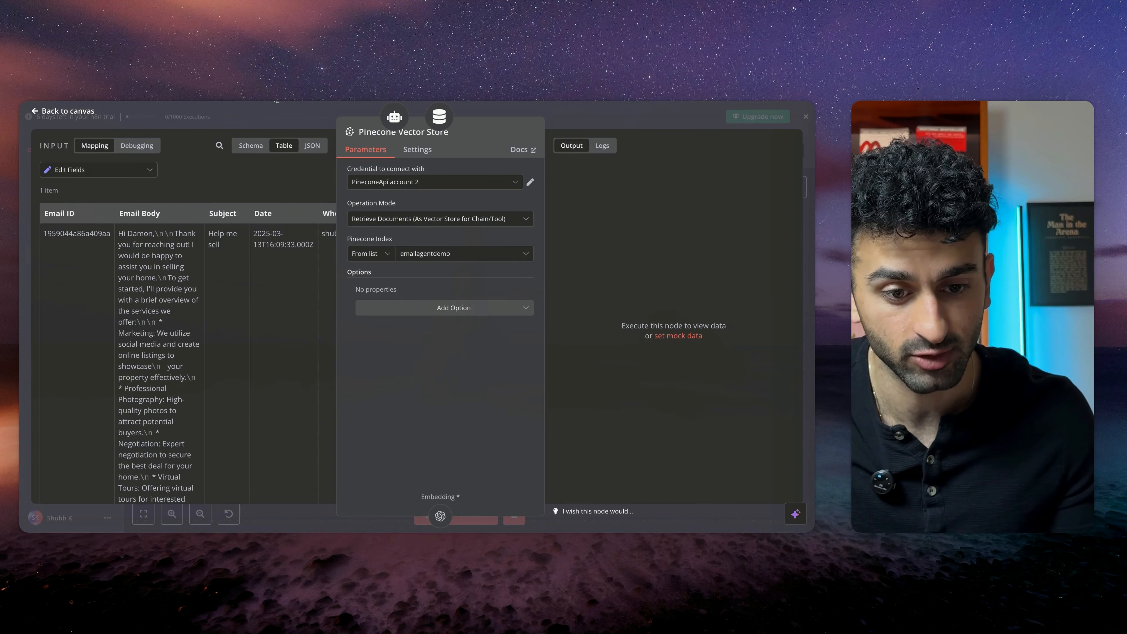
click(279, 113)
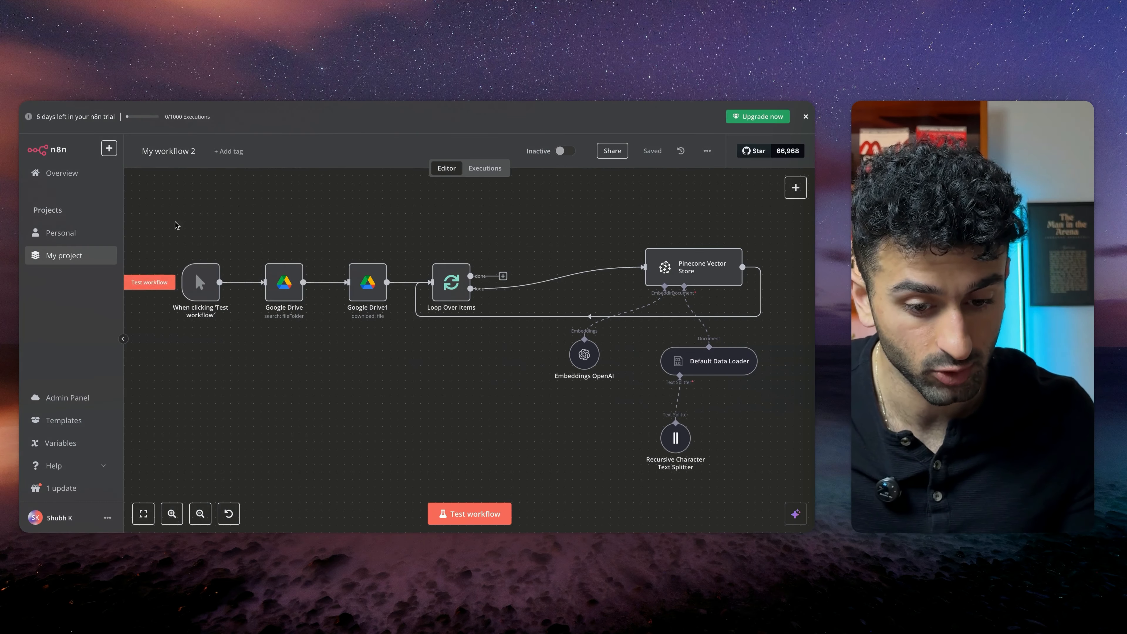
Examine the Google Drive to Pinecone ingestion workflow with its embeddings, data loader and text splitter
scroll(296, 231, right, 2)
scroll(296, 231, down, 1)
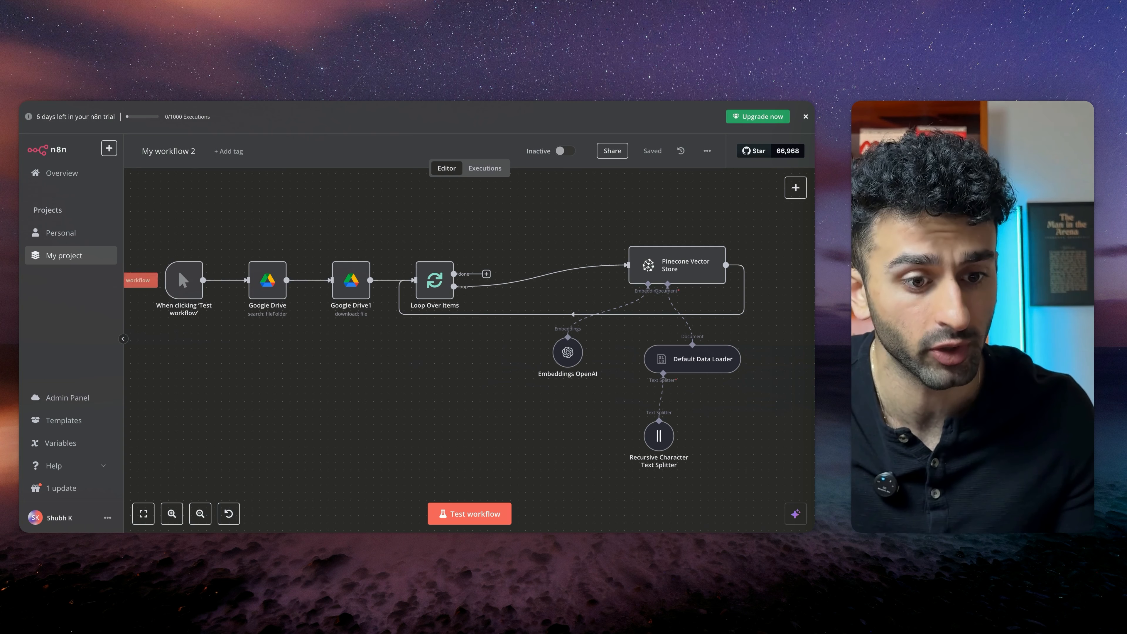
scroll(190, 279, up, 1)
scroll(190, 279, left, 1)
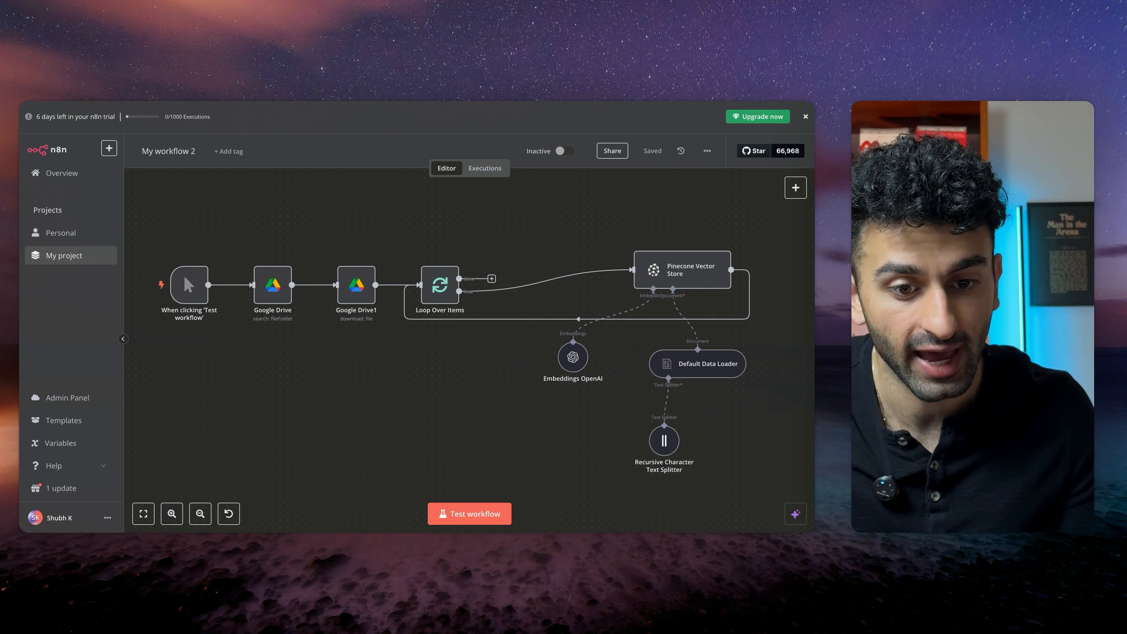
Read through the Email Brand Voice document, highlighting its key characteristics, phrases and writing examples
key(ctrl+Tab)
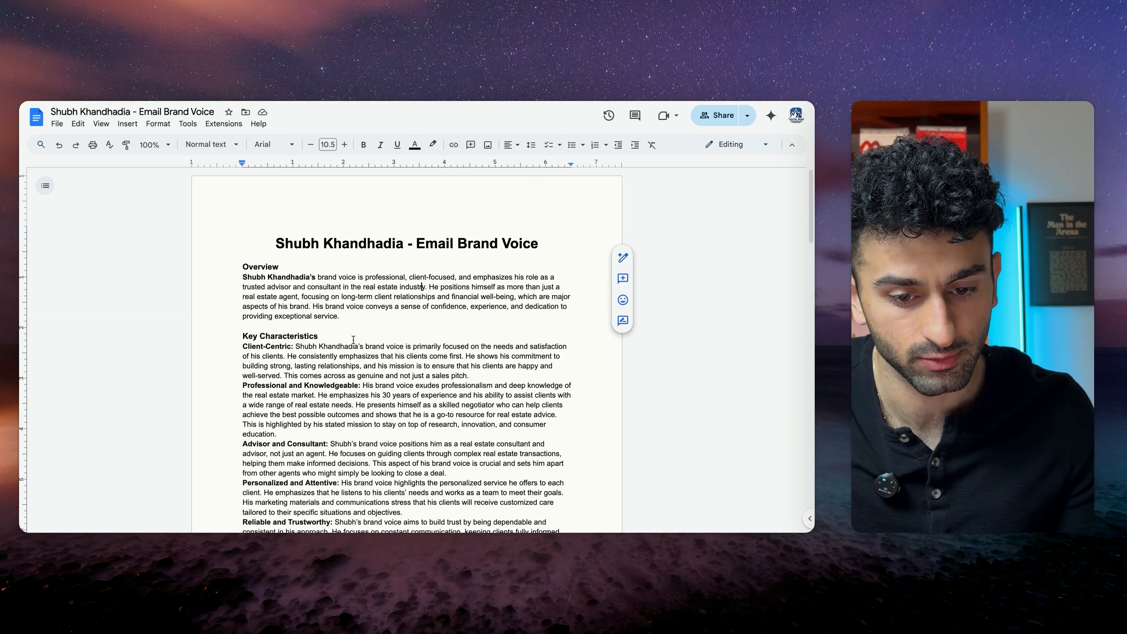
scroll(353, 339, down, 1)
scroll(413, 278, down, 2)
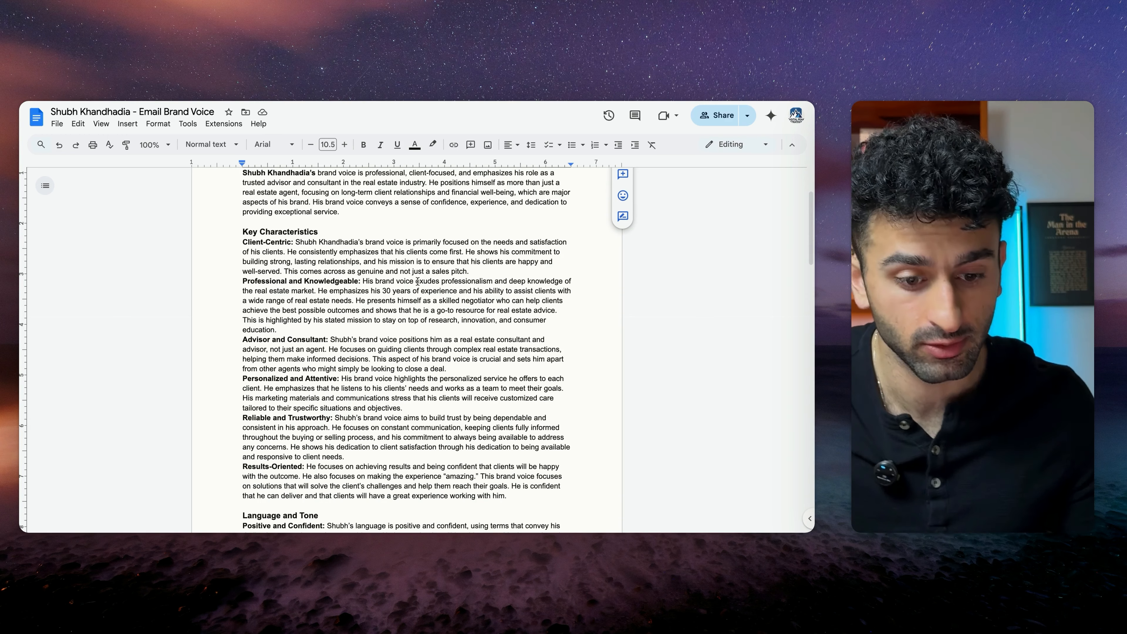
scroll(418, 281, down, 1)
scroll(417, 281, down, 1)
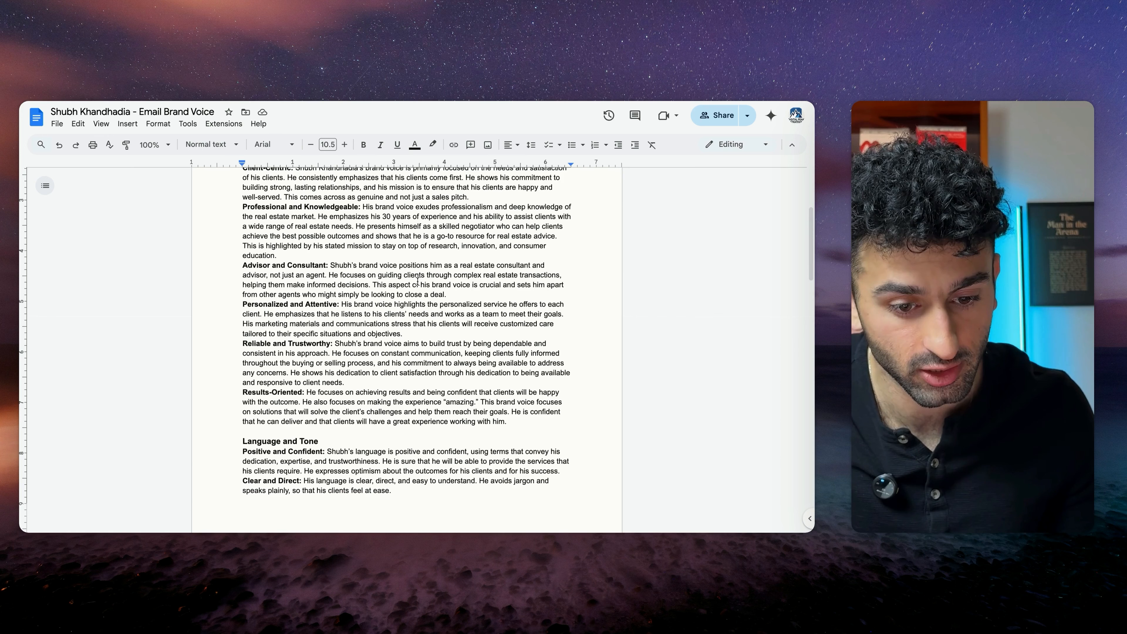
drag(242, 265, 358, 314)
click(385, 339)
scroll(391, 344, down, 5)
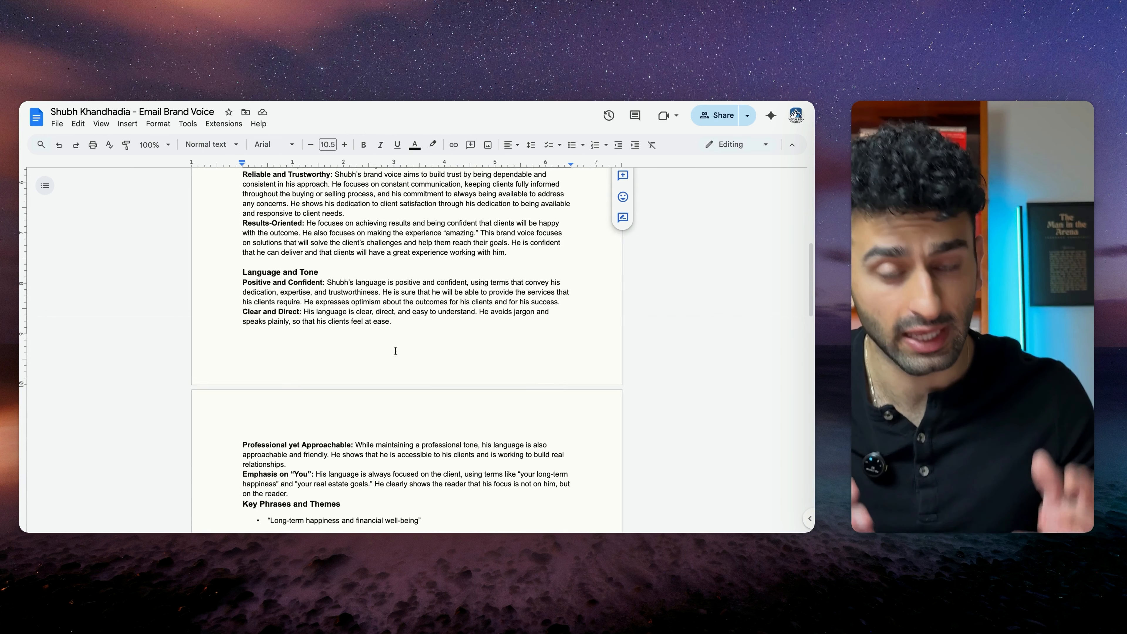
scroll(395, 351, down, 5)
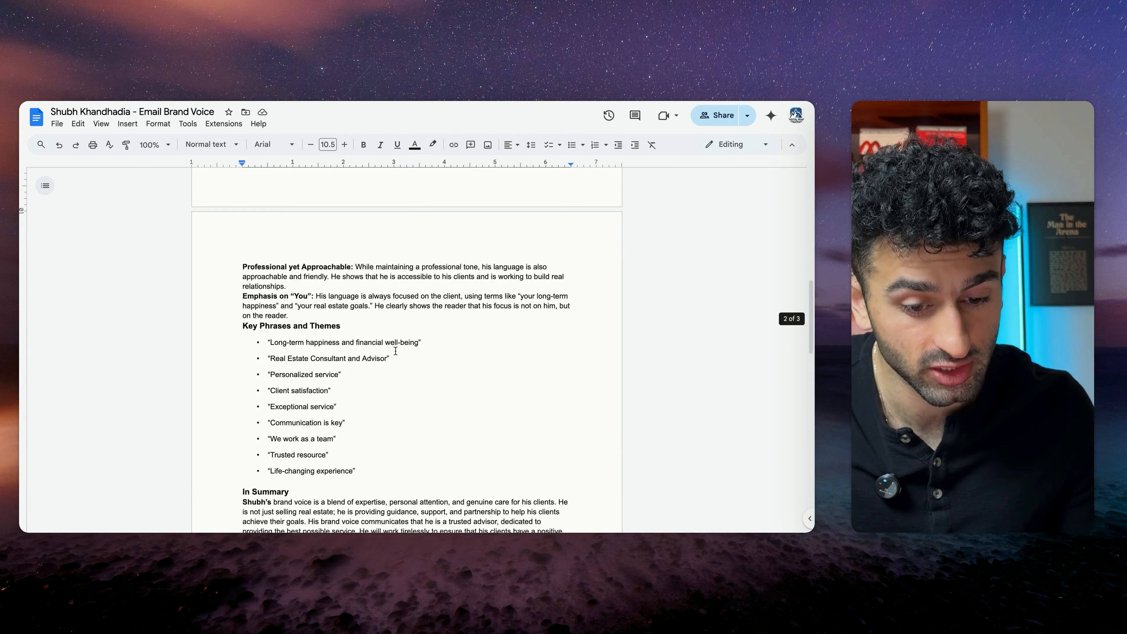
drag(237, 302, 370, 452)
click(371, 452)
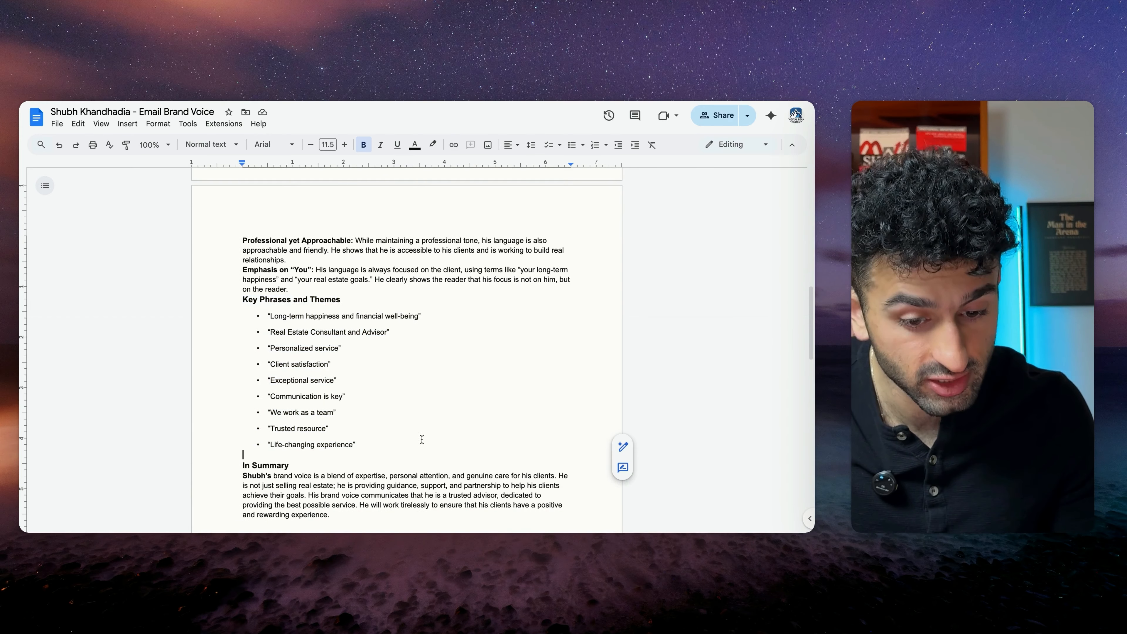
scroll(429, 441, down, 3)
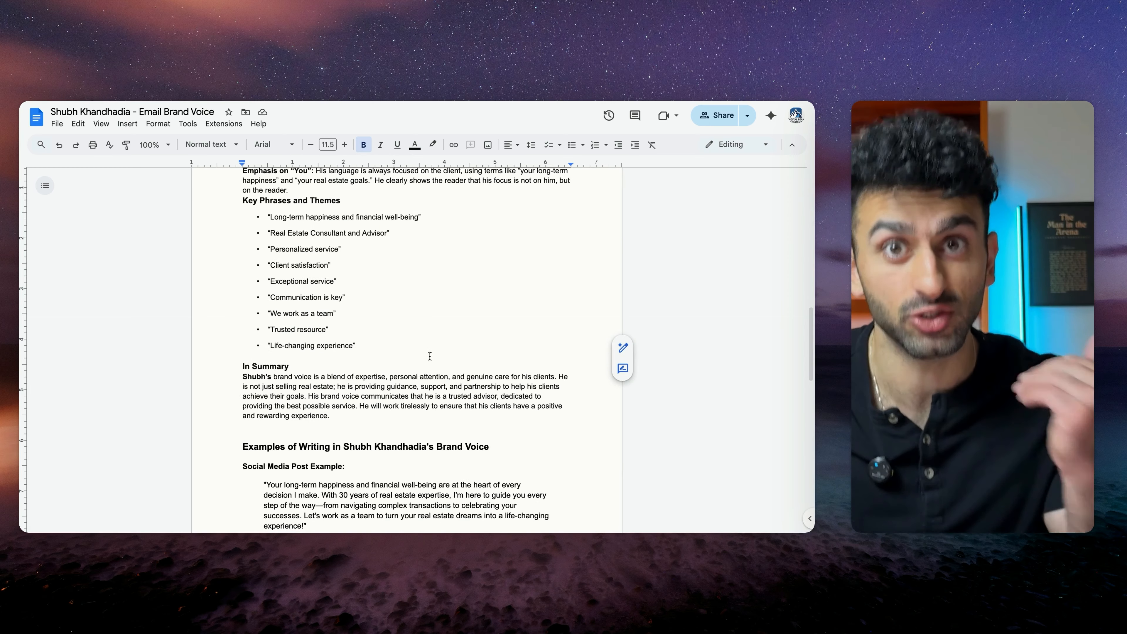
scroll(429, 356, down, 3)
scroll(429, 356, down, 3)
drag(241, 184, 487, 458)
click(436, 398)
scroll(436, 398, down, 3)
scroll(437, 398, down, 3)
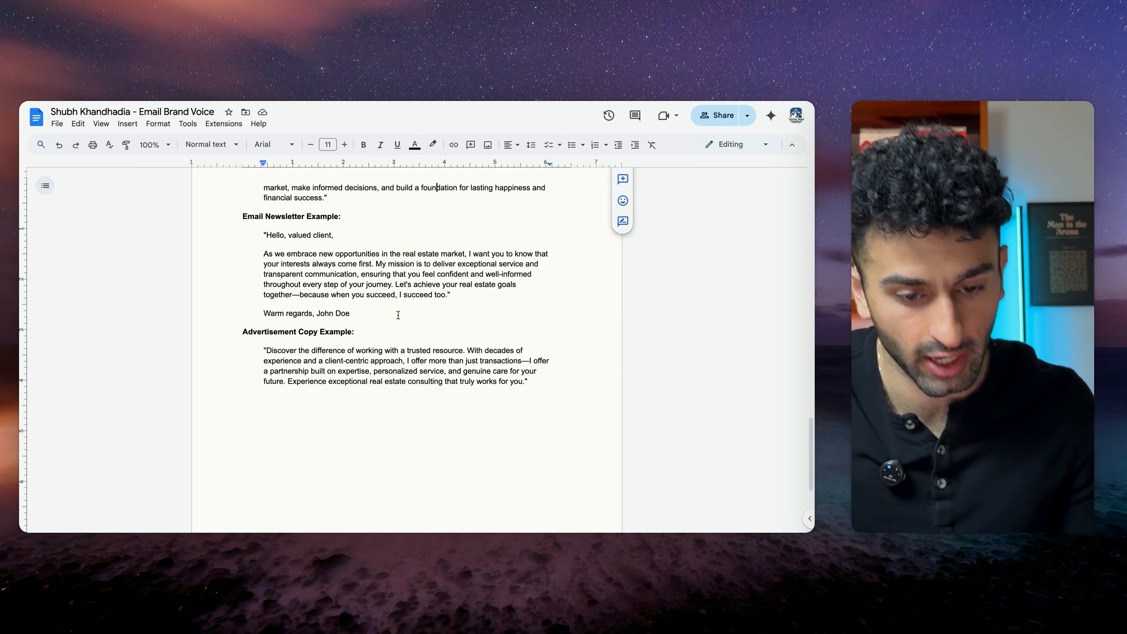
scroll(398, 314, up, 20)
click(404, 326)
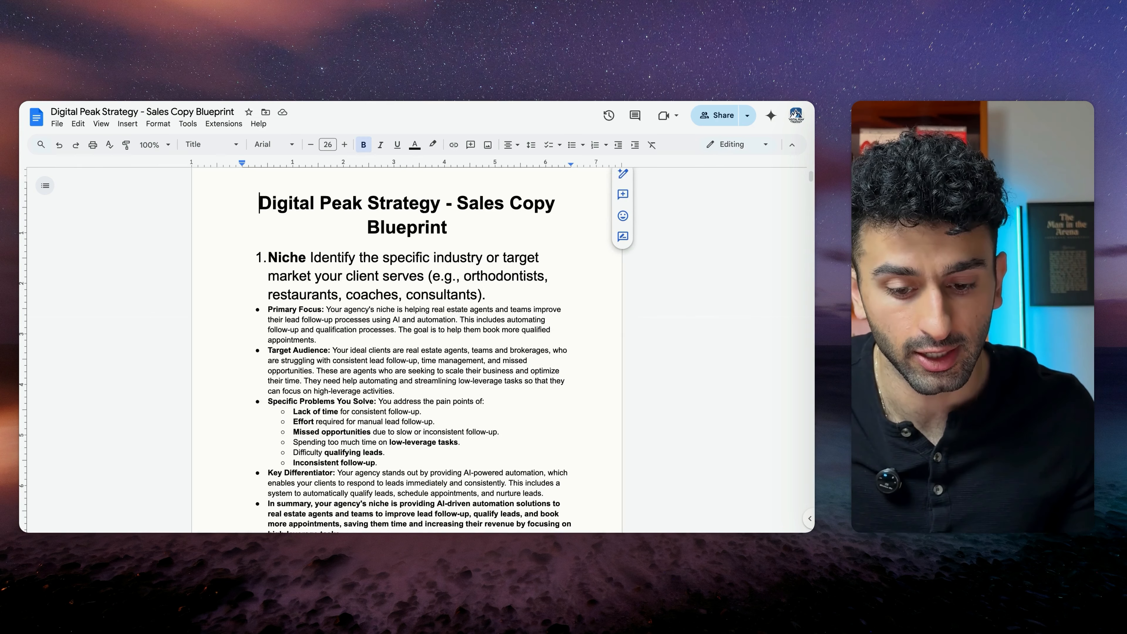
Read through the Sales Copy Blueprint document, highlighting the niche, target audience and common objections sections
scroll(397, 332, down, 2)
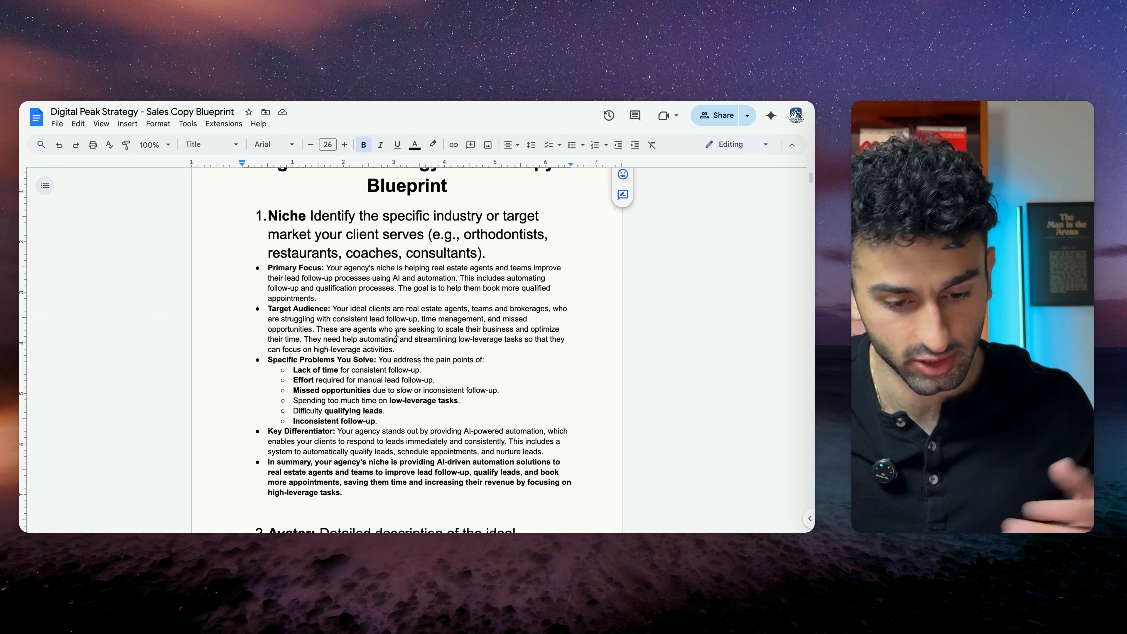
drag(267, 267, 409, 318)
scroll(409, 317, down, 5)
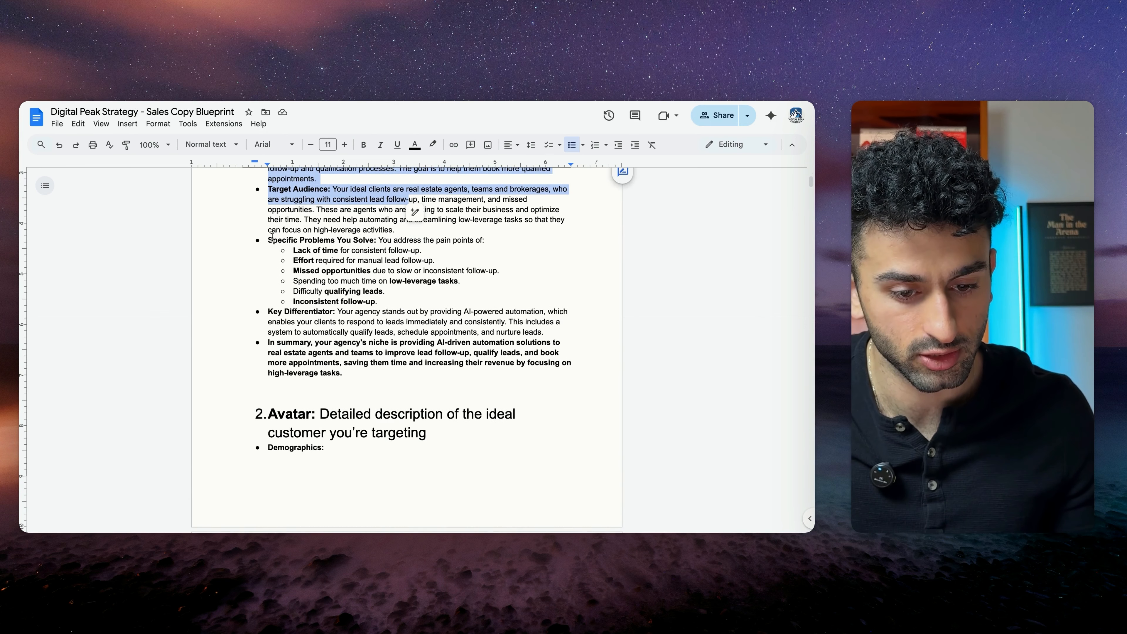
drag(272, 239, 506, 323)
scroll(357, 276, down, 3)
click(286, 254)
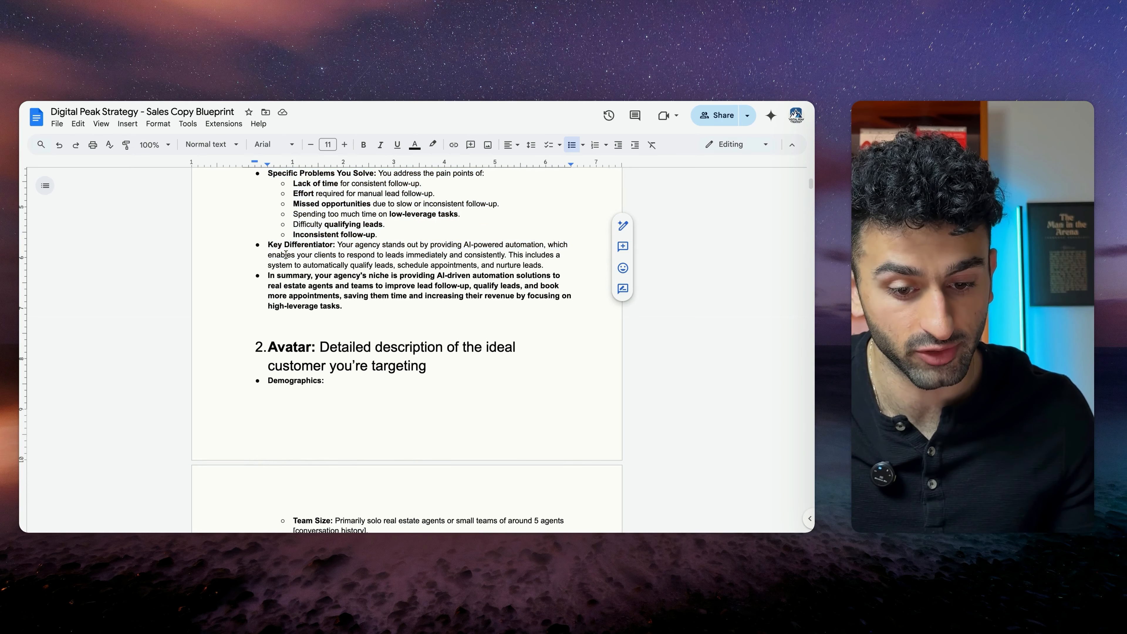
scroll(422, 363, down, 12)
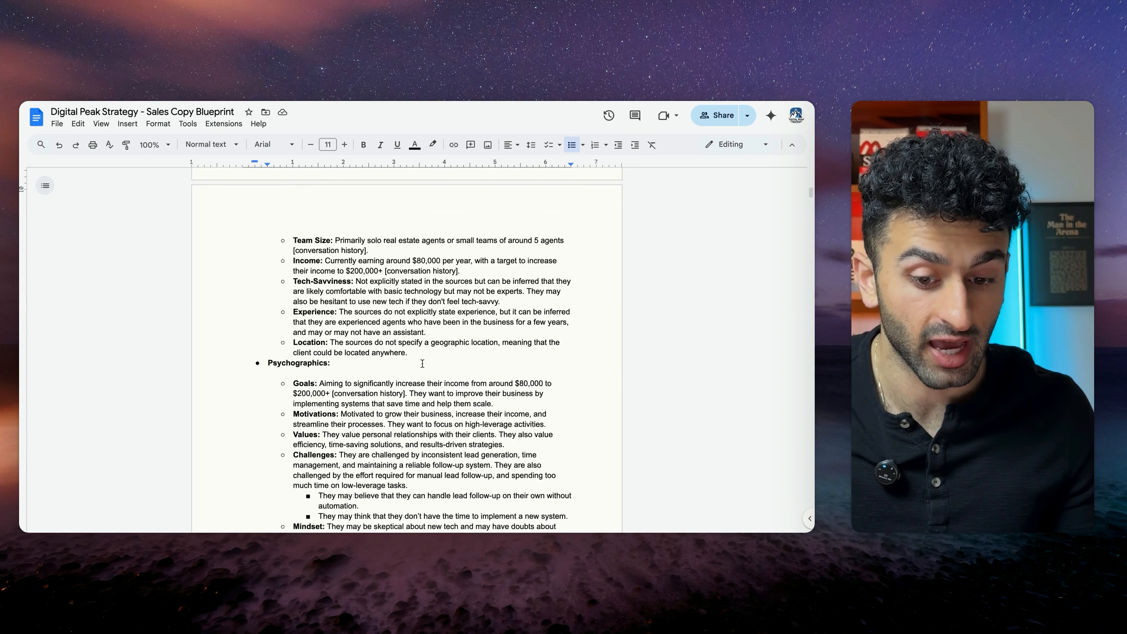
scroll(422, 363, down, 20)
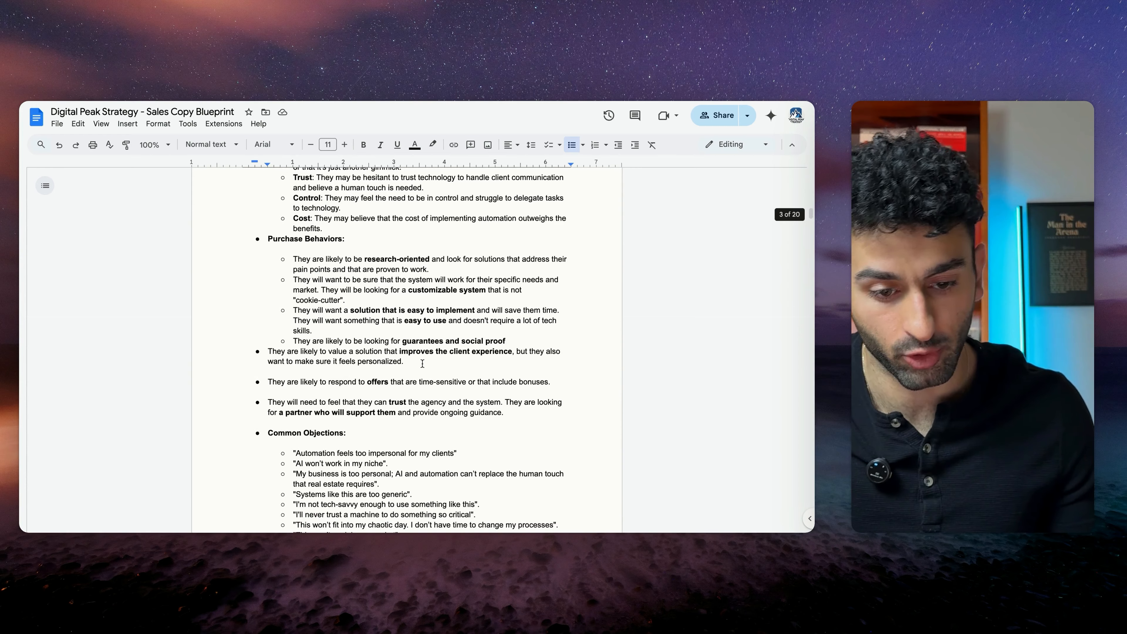
scroll(422, 363, down, 5)
drag(268, 234, 452, 349)
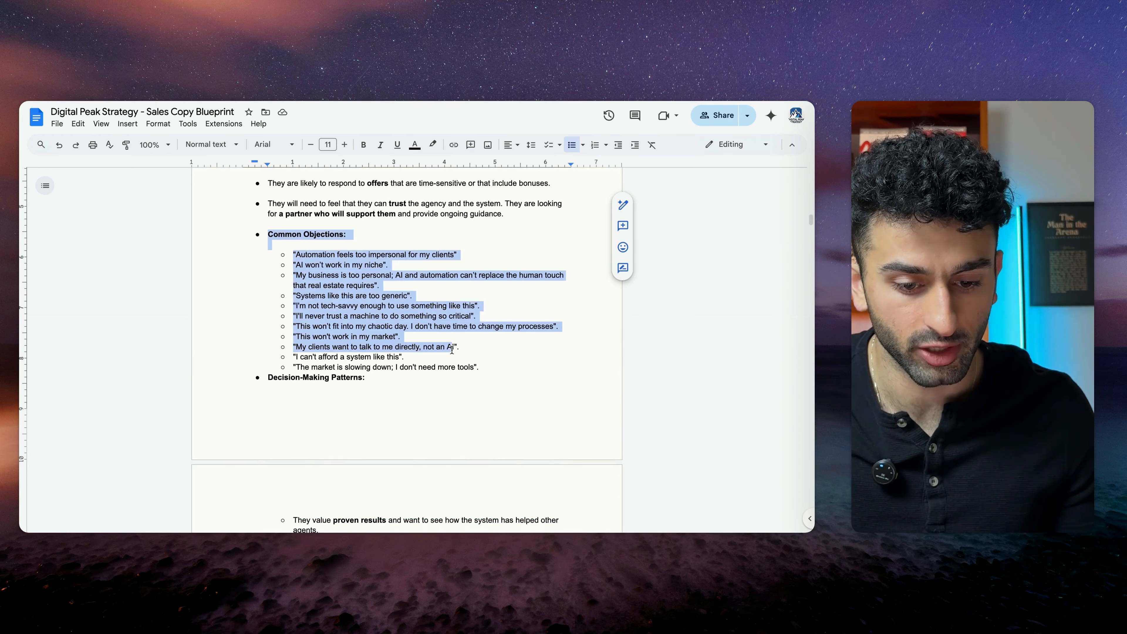
click(452, 350)
scroll(426, 365, down, 20)
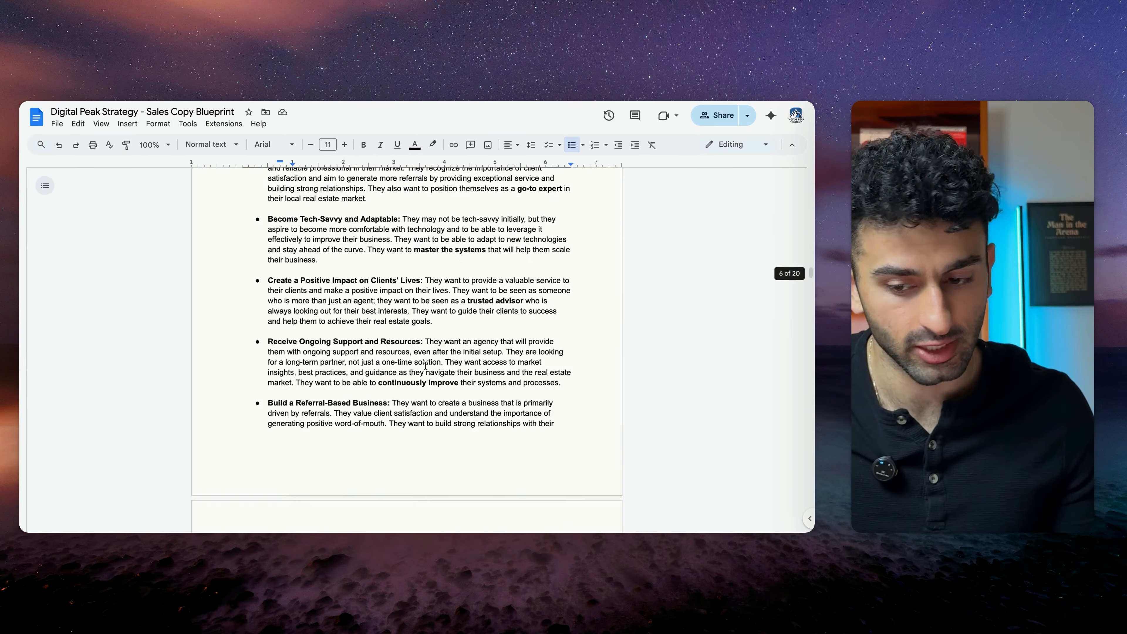
scroll(425, 366, down, 20)
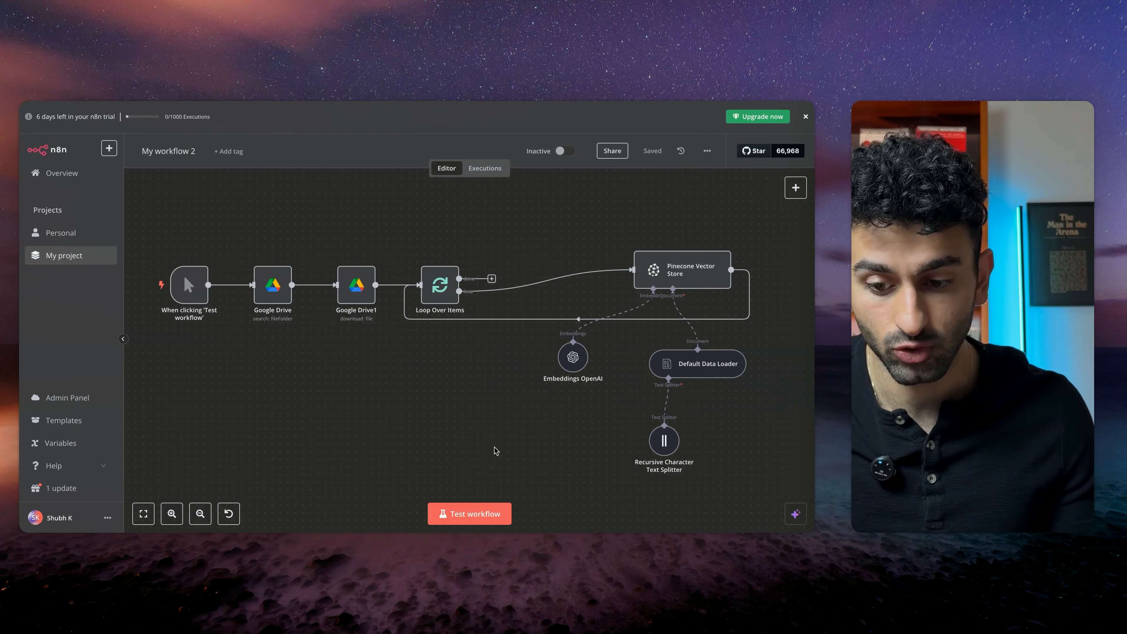
Test the main workflow and review the reply email it drafted in Gmail
scroll(495, 451, down, 1)
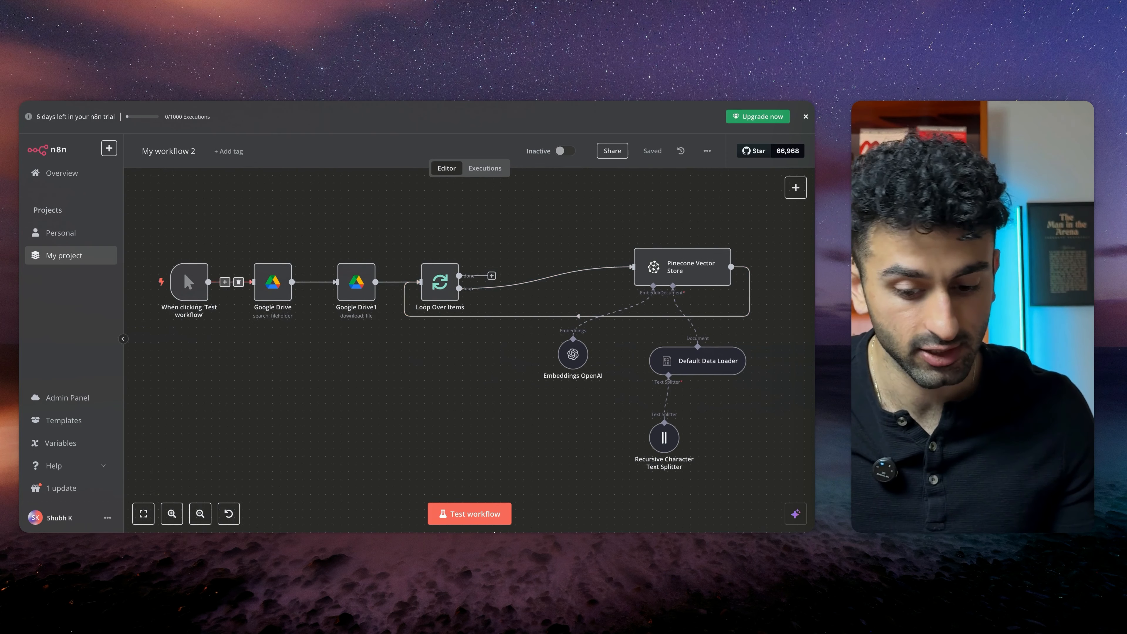
scroll(415, 243, left, 2)
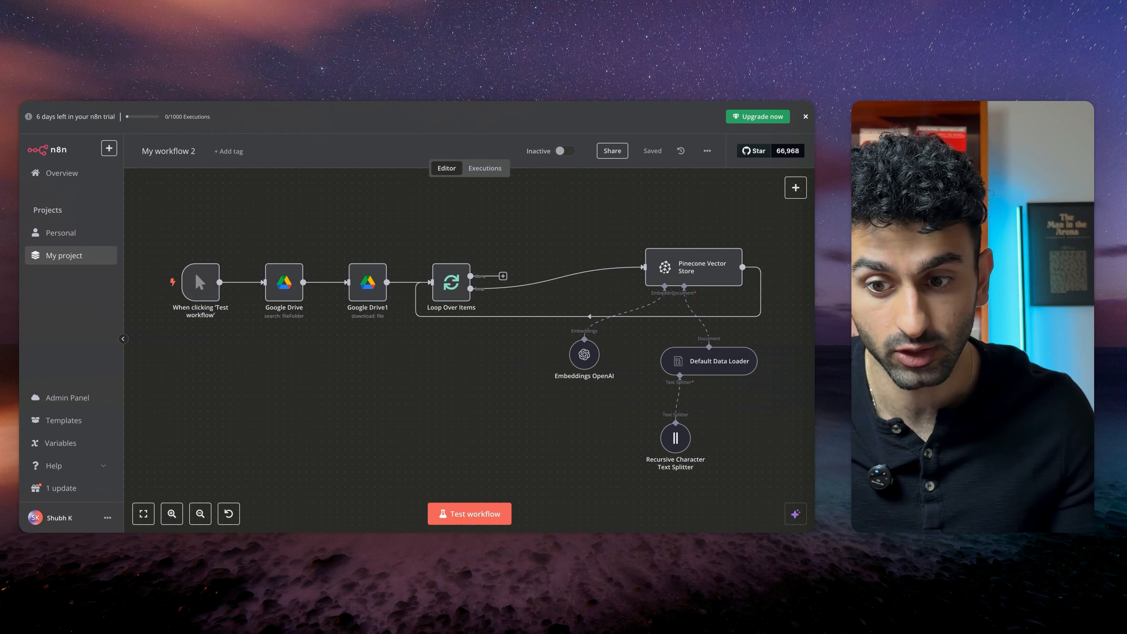
key(ctrl+Tab)
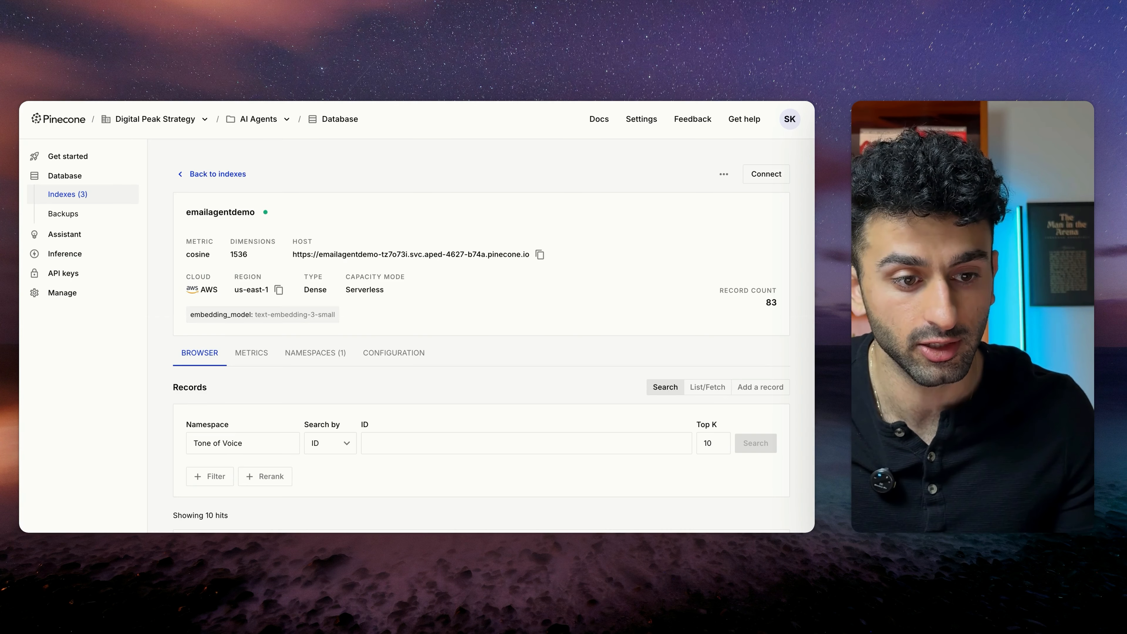
key(ctrl+shift+Tab)
scroll(443, 383, up, 1)
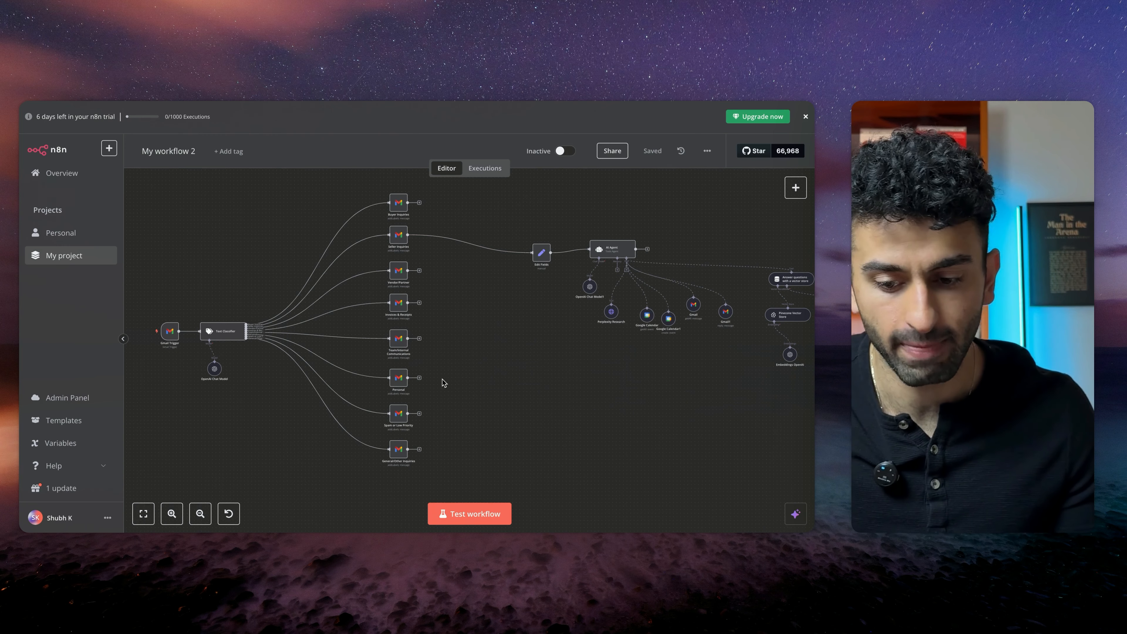
click(499, 513)
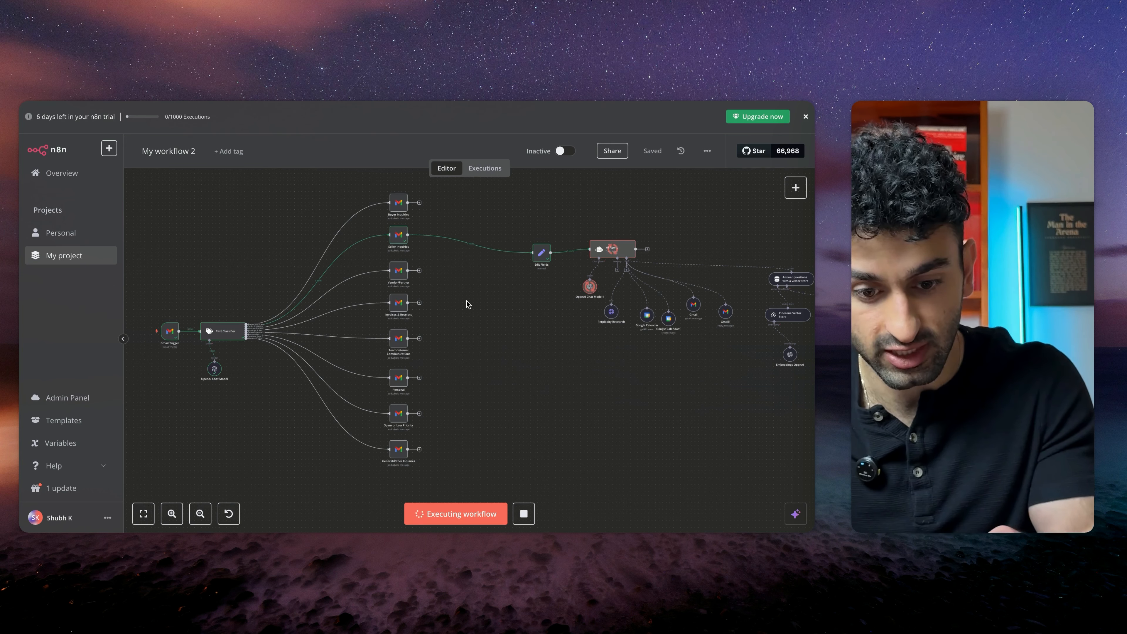
scroll(466, 333, right, 5)
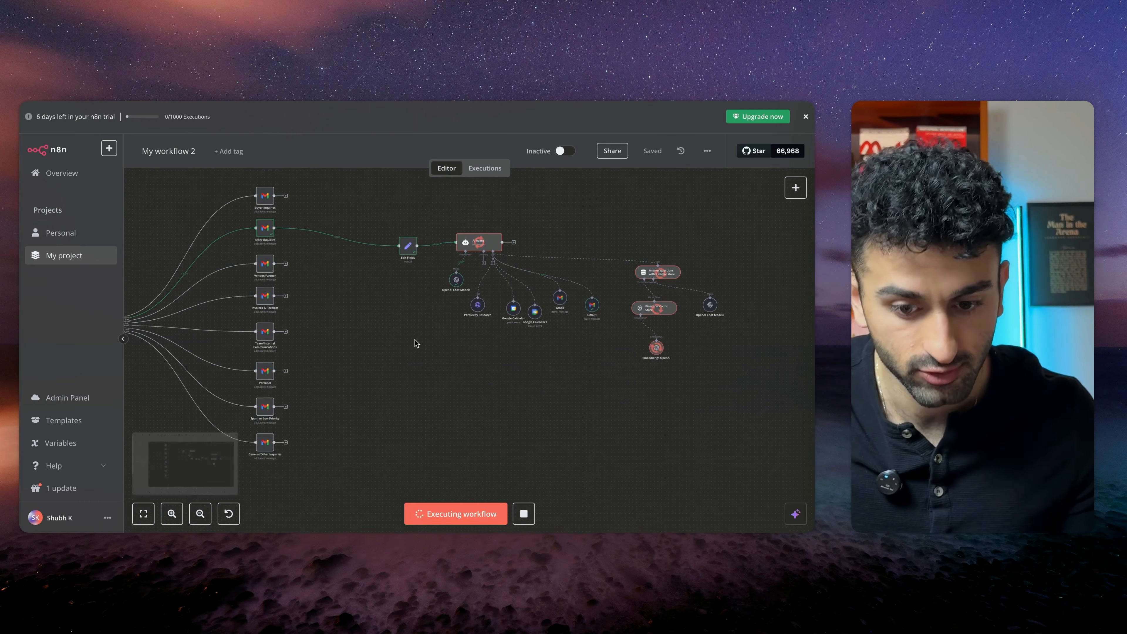
scroll(417, 343, right, 1)
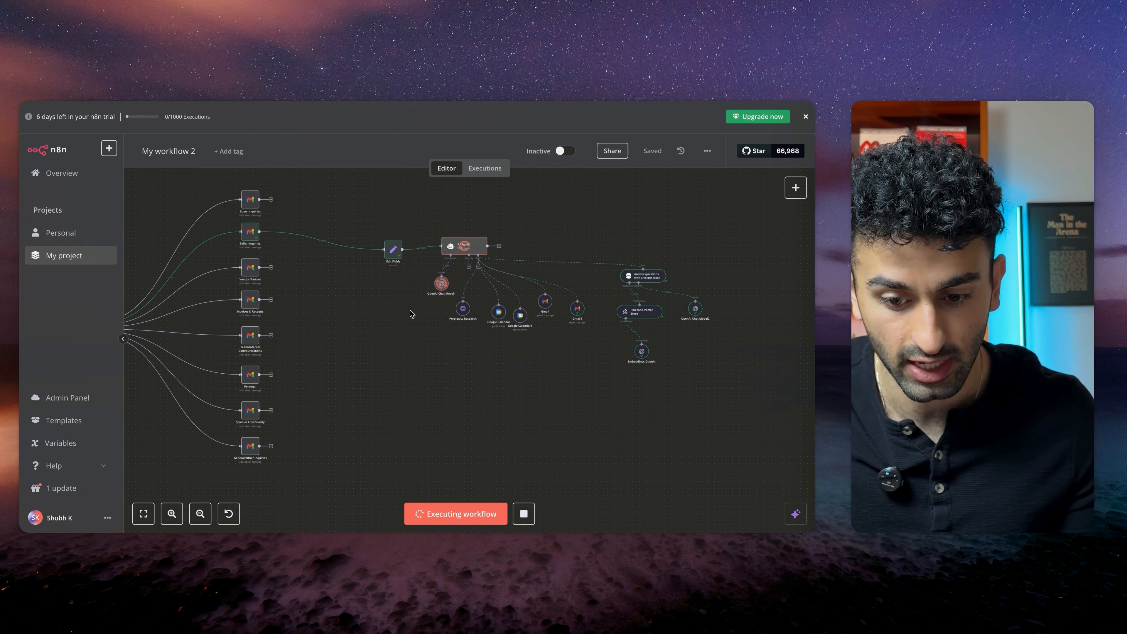
scroll(410, 313, left, 3)
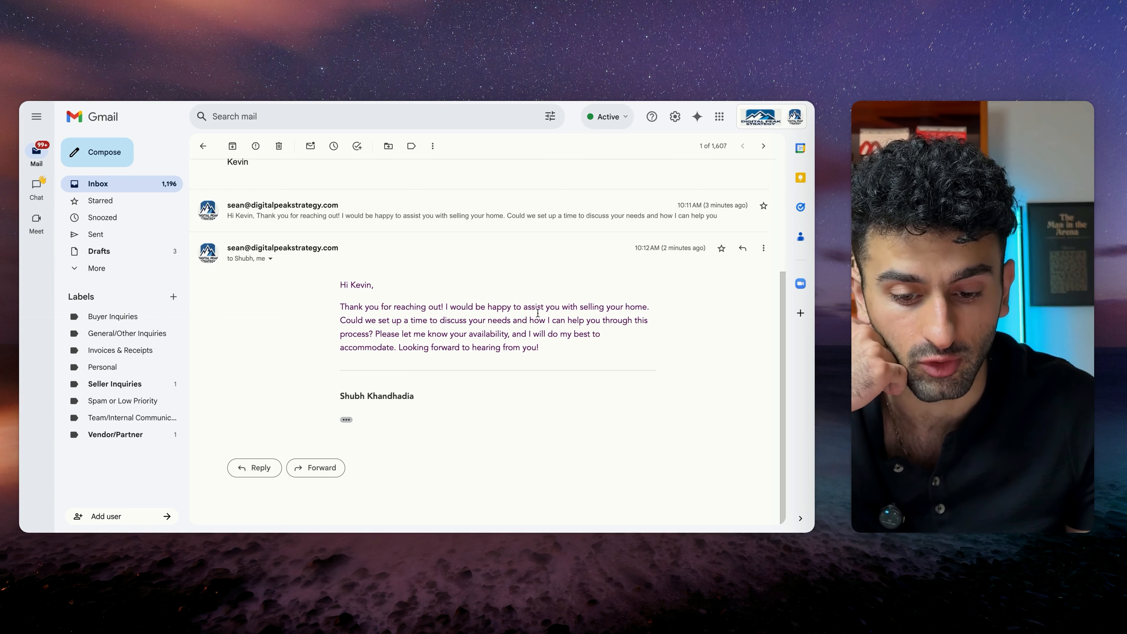
drag(331, 284, 522, 348)
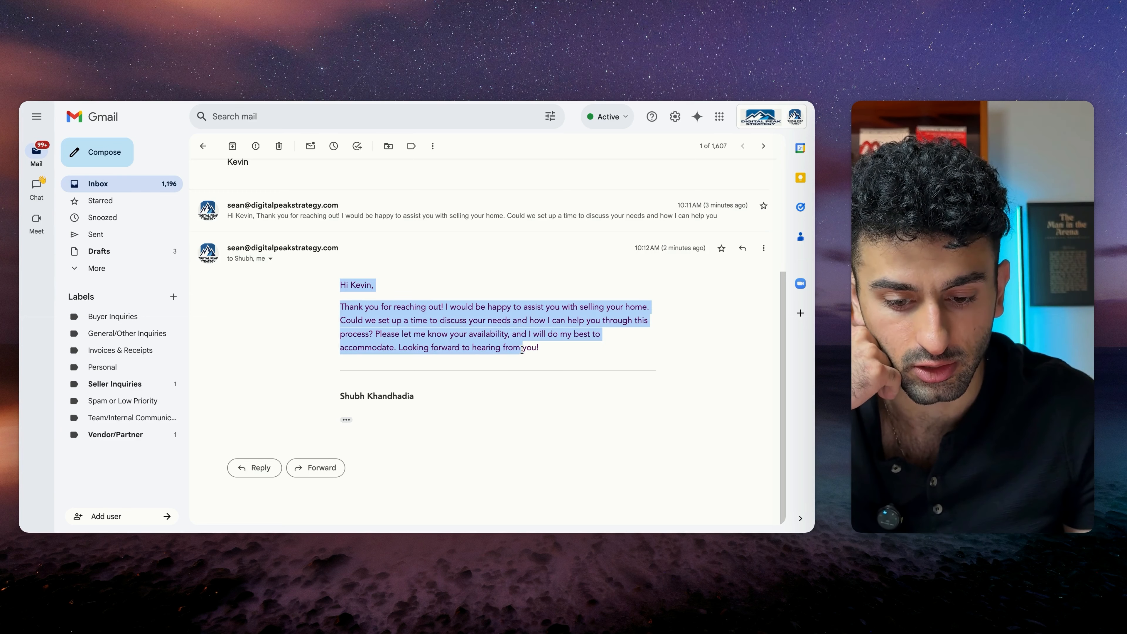
click(444, 330)
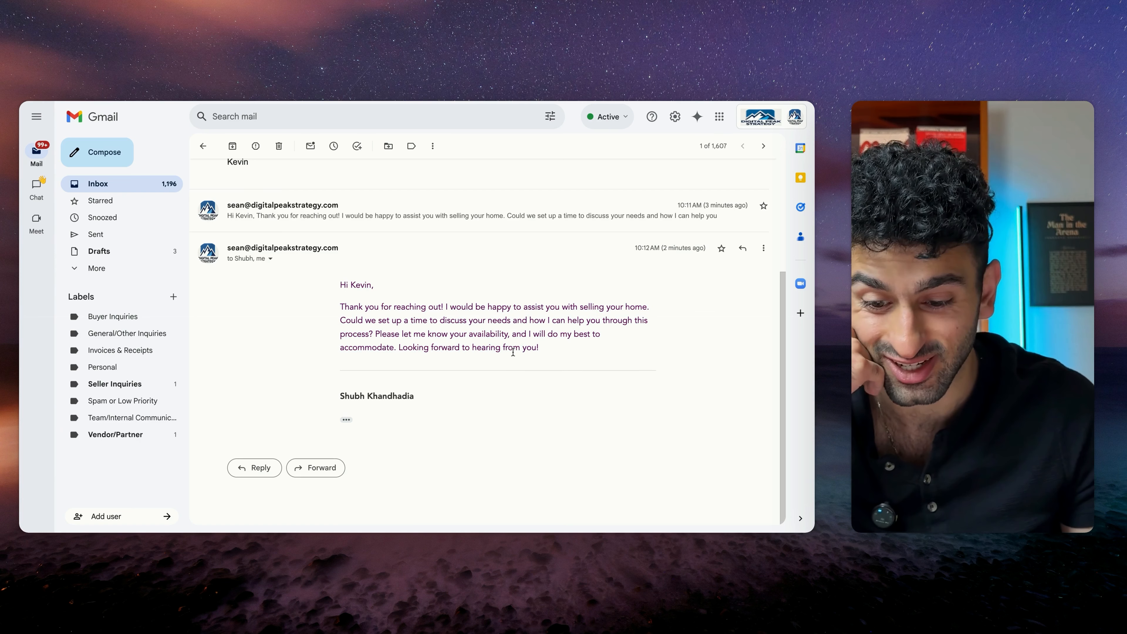